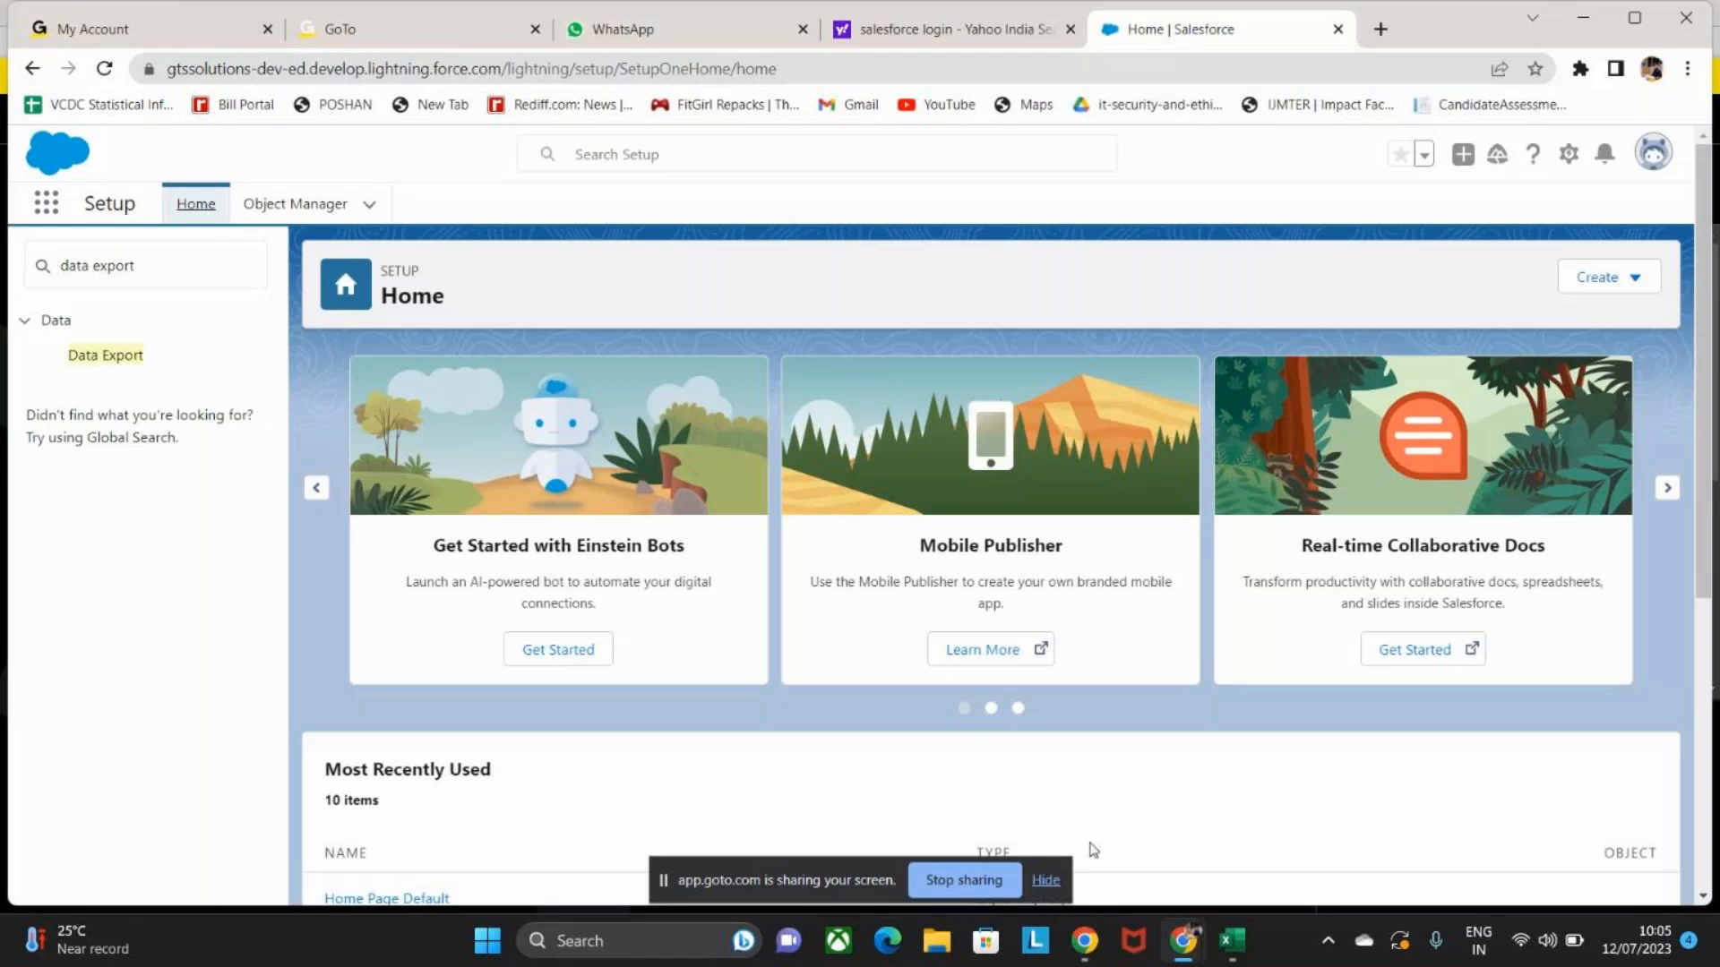
Close the Yahoo search results tab, then clear the Setup quick search and open the Health Management app.
click(1070, 29)
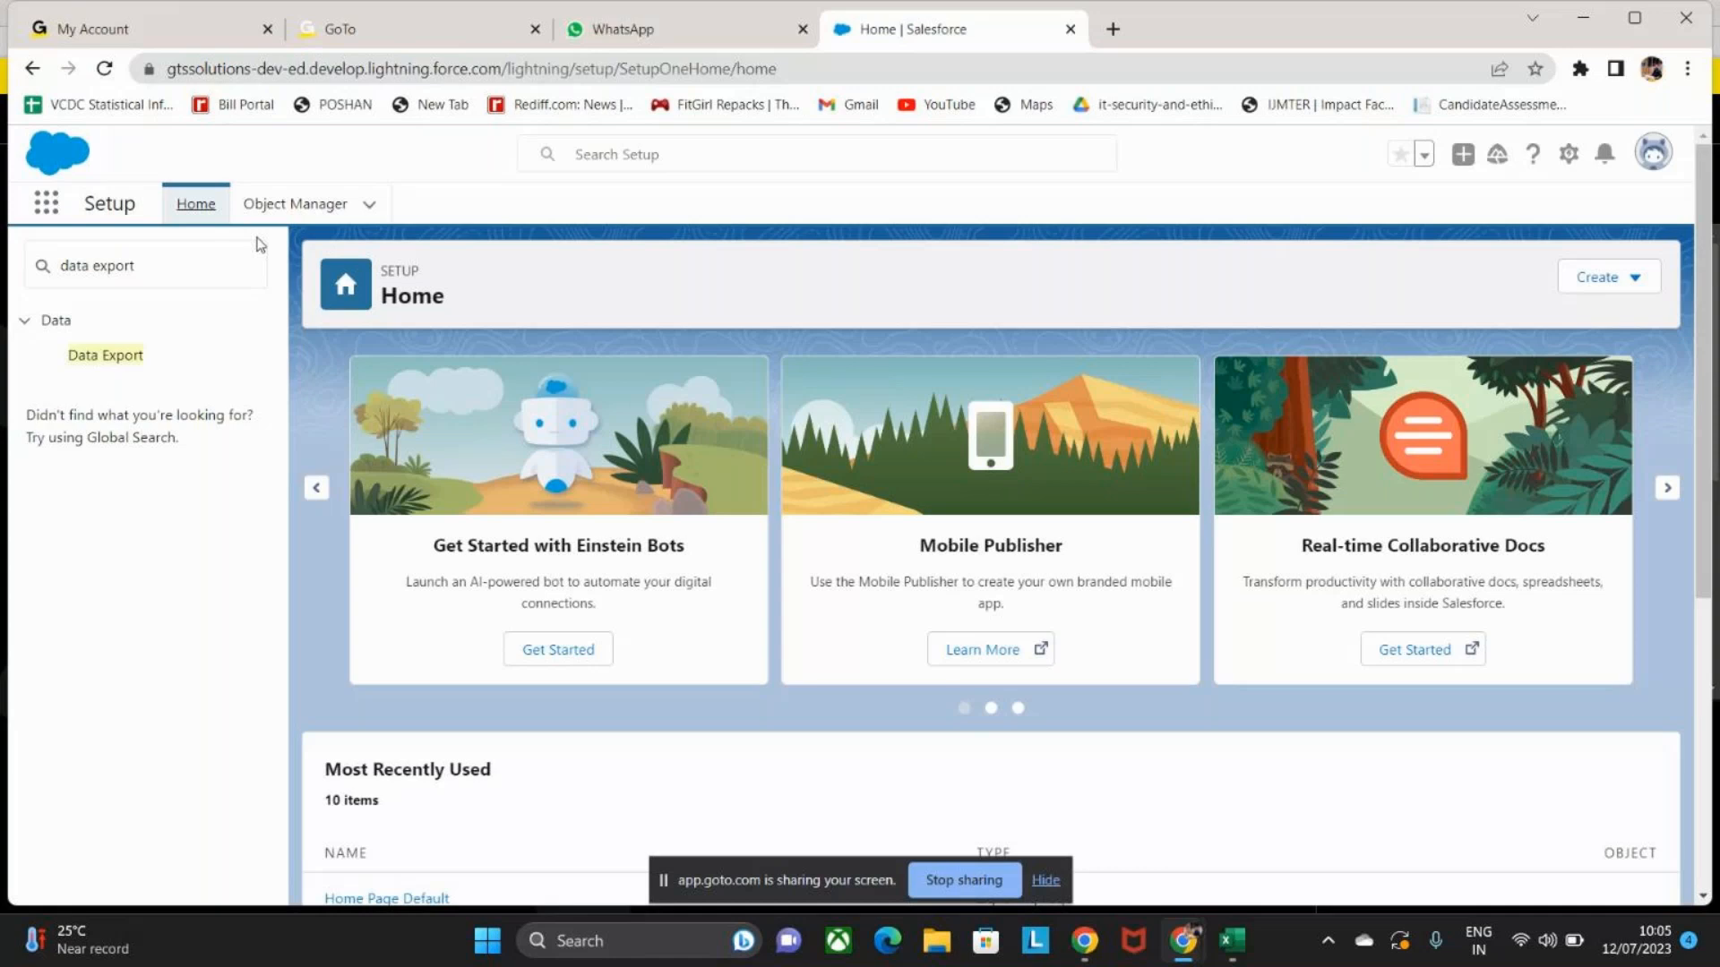
click(159, 269)
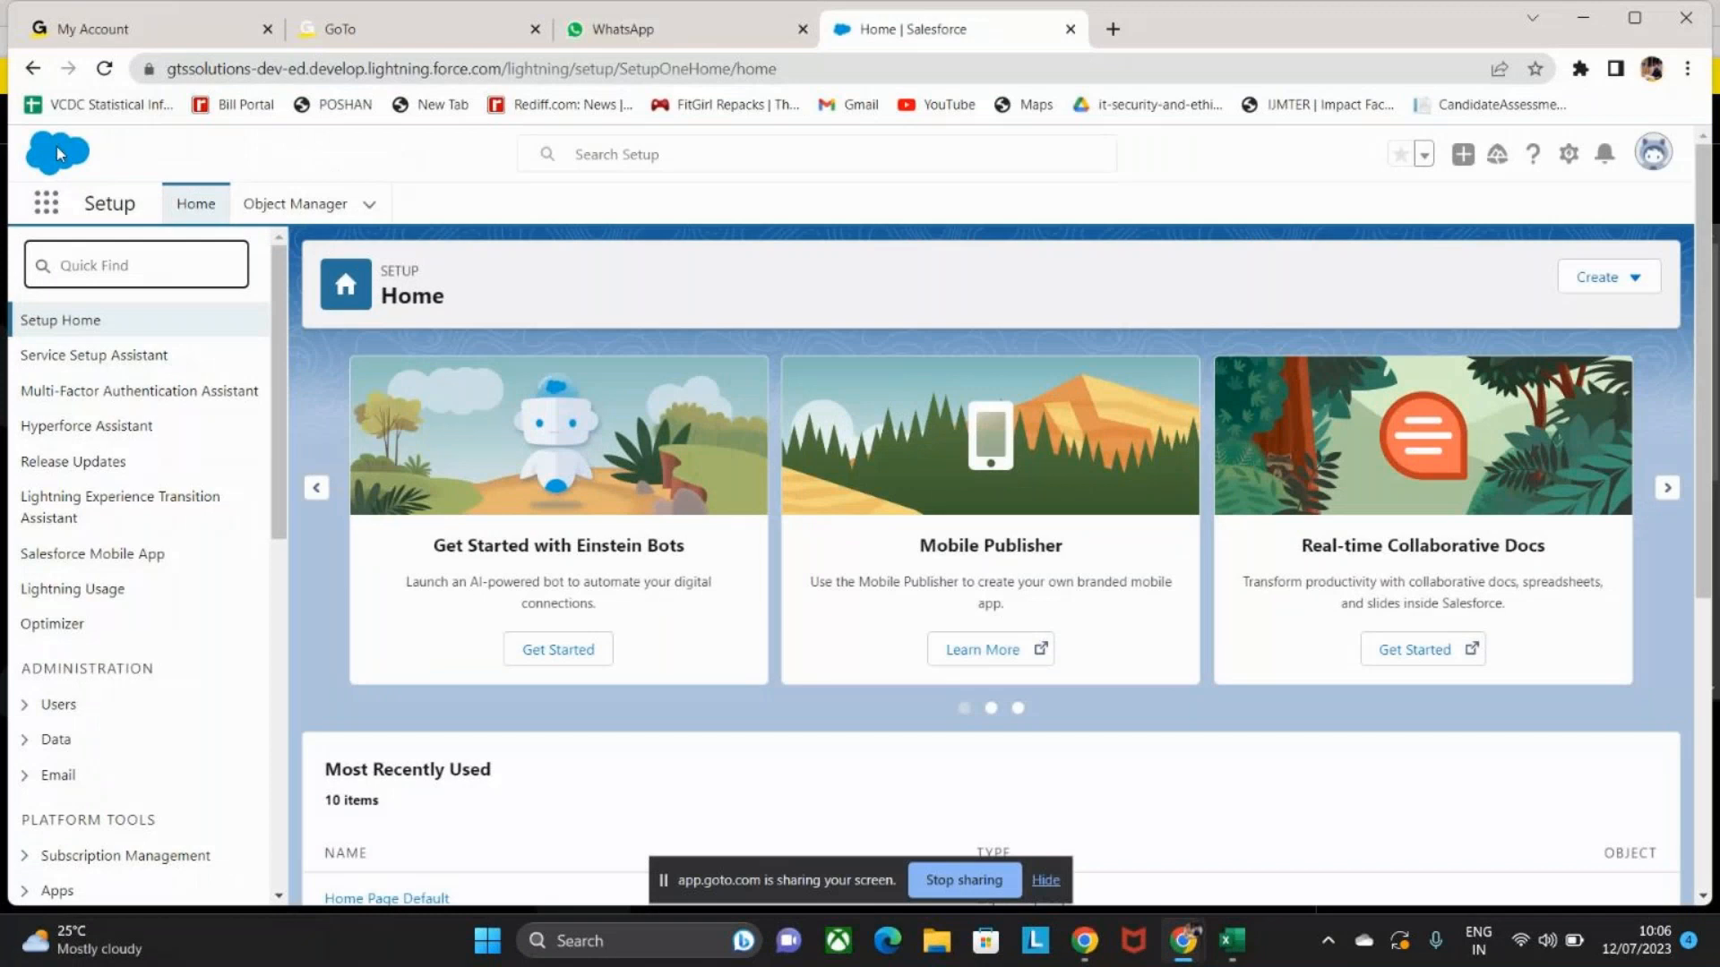
click(48, 209)
text(heal)
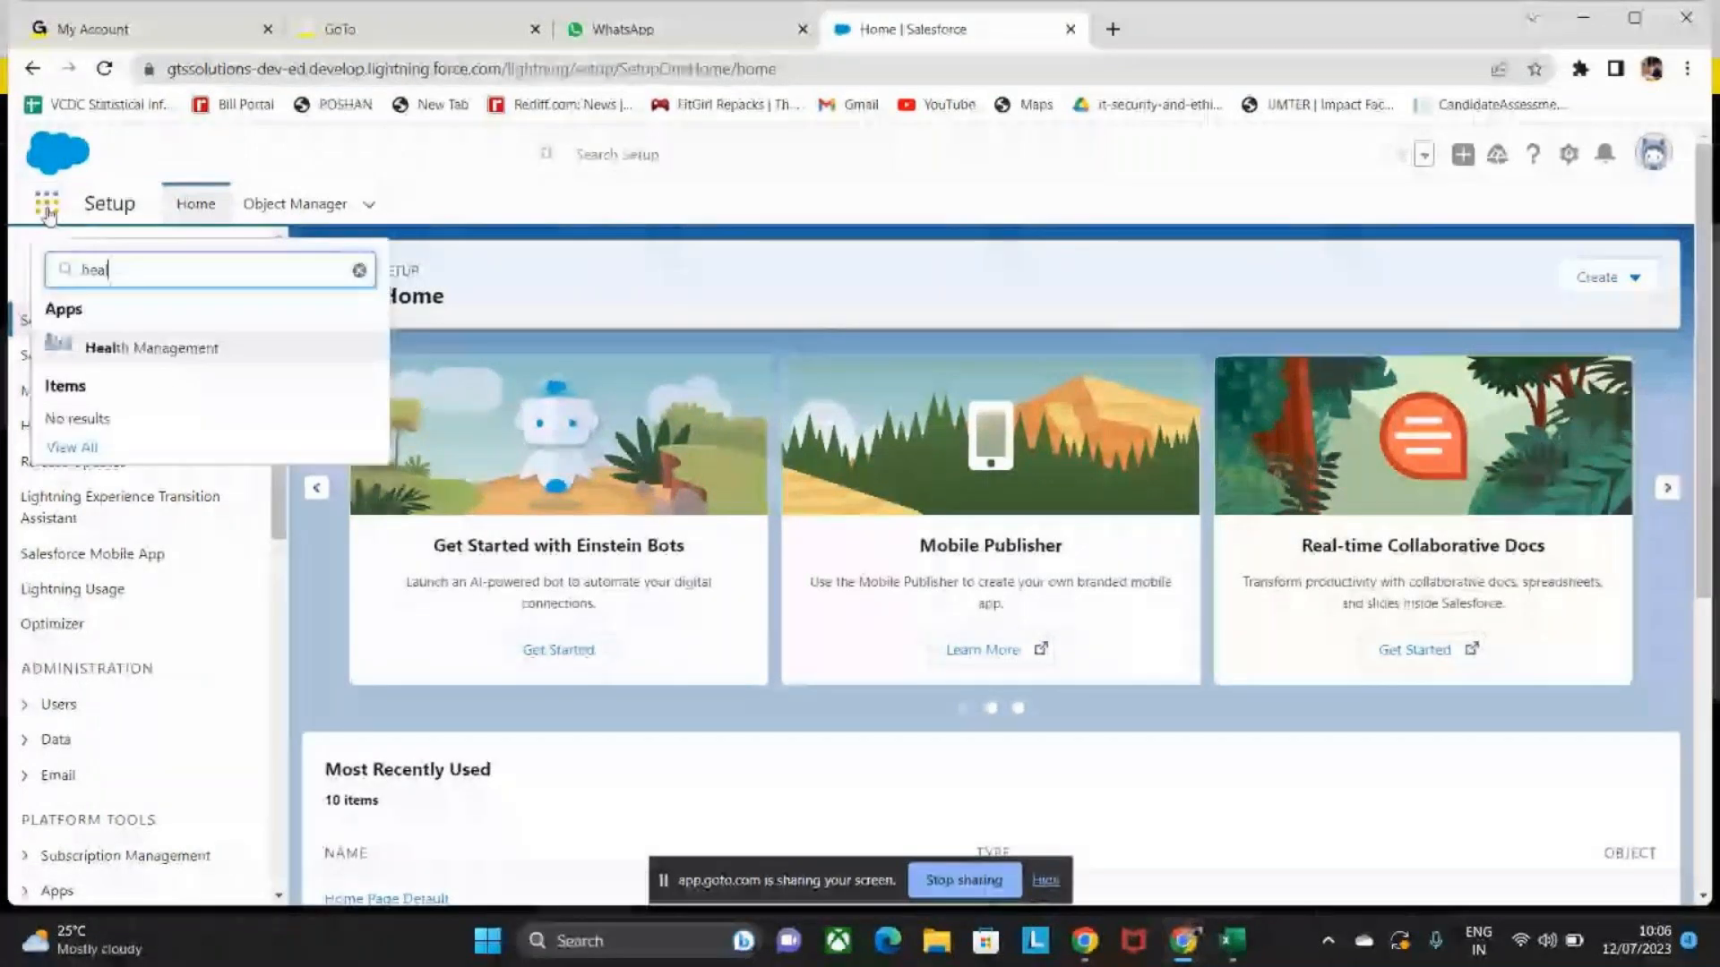
click(109, 355)
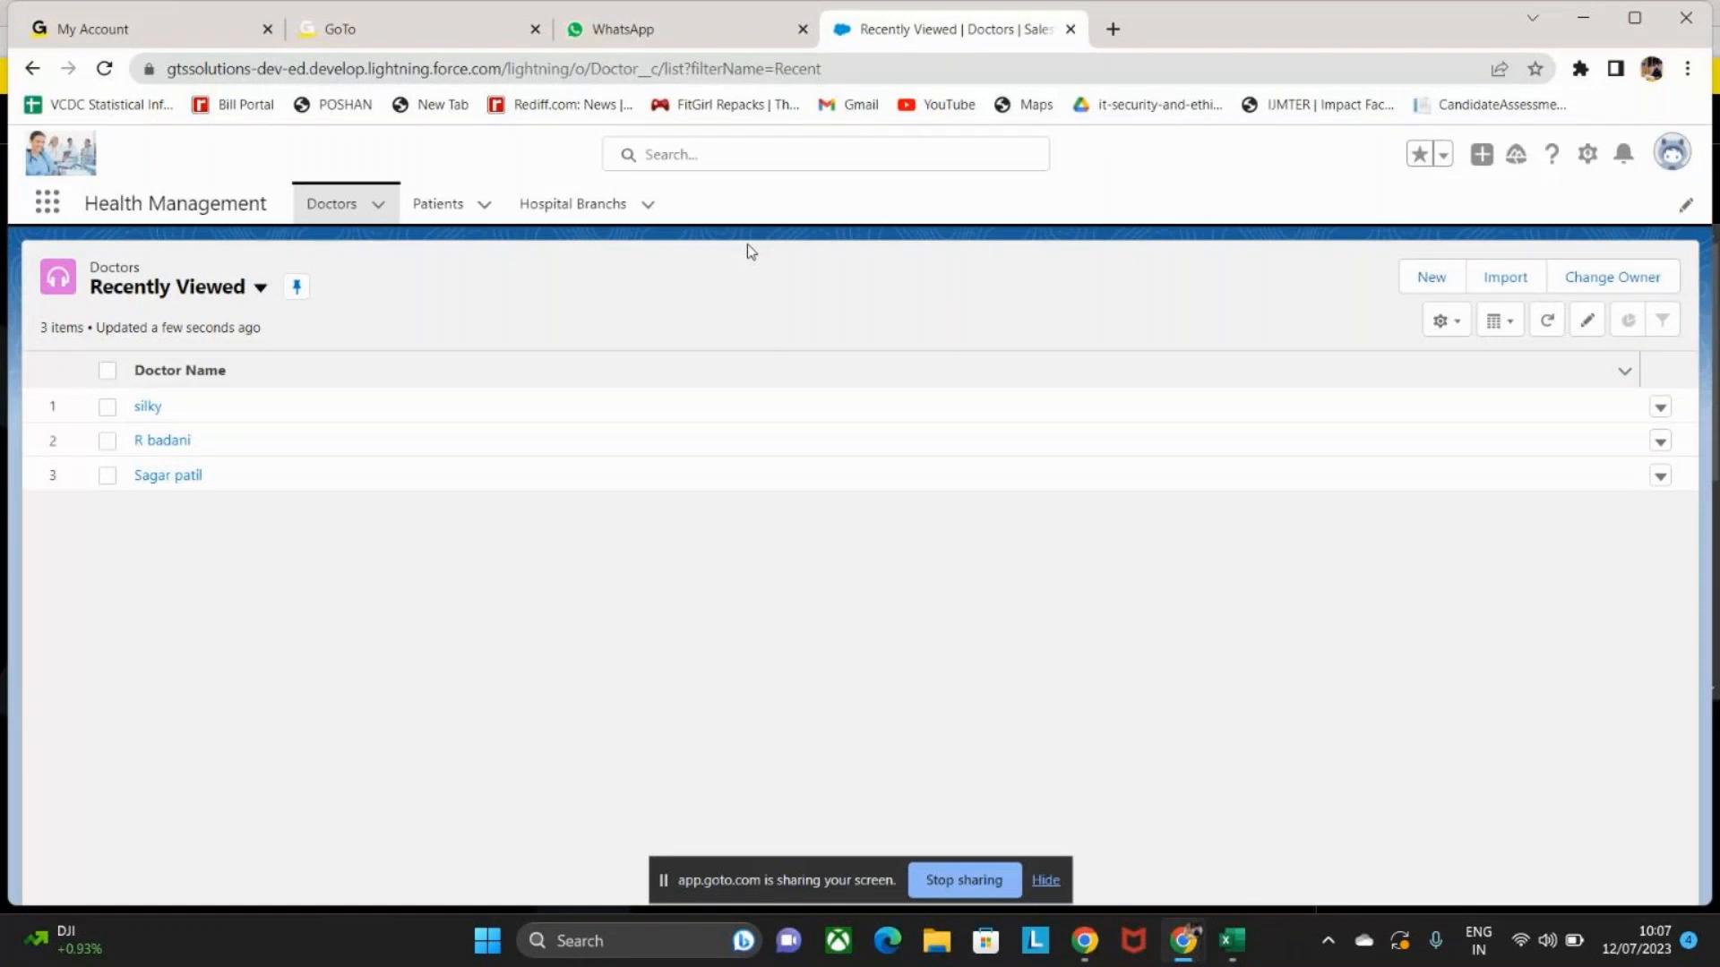
View the Patients list and the recently viewed Hospital Branchs list.
click(439, 204)
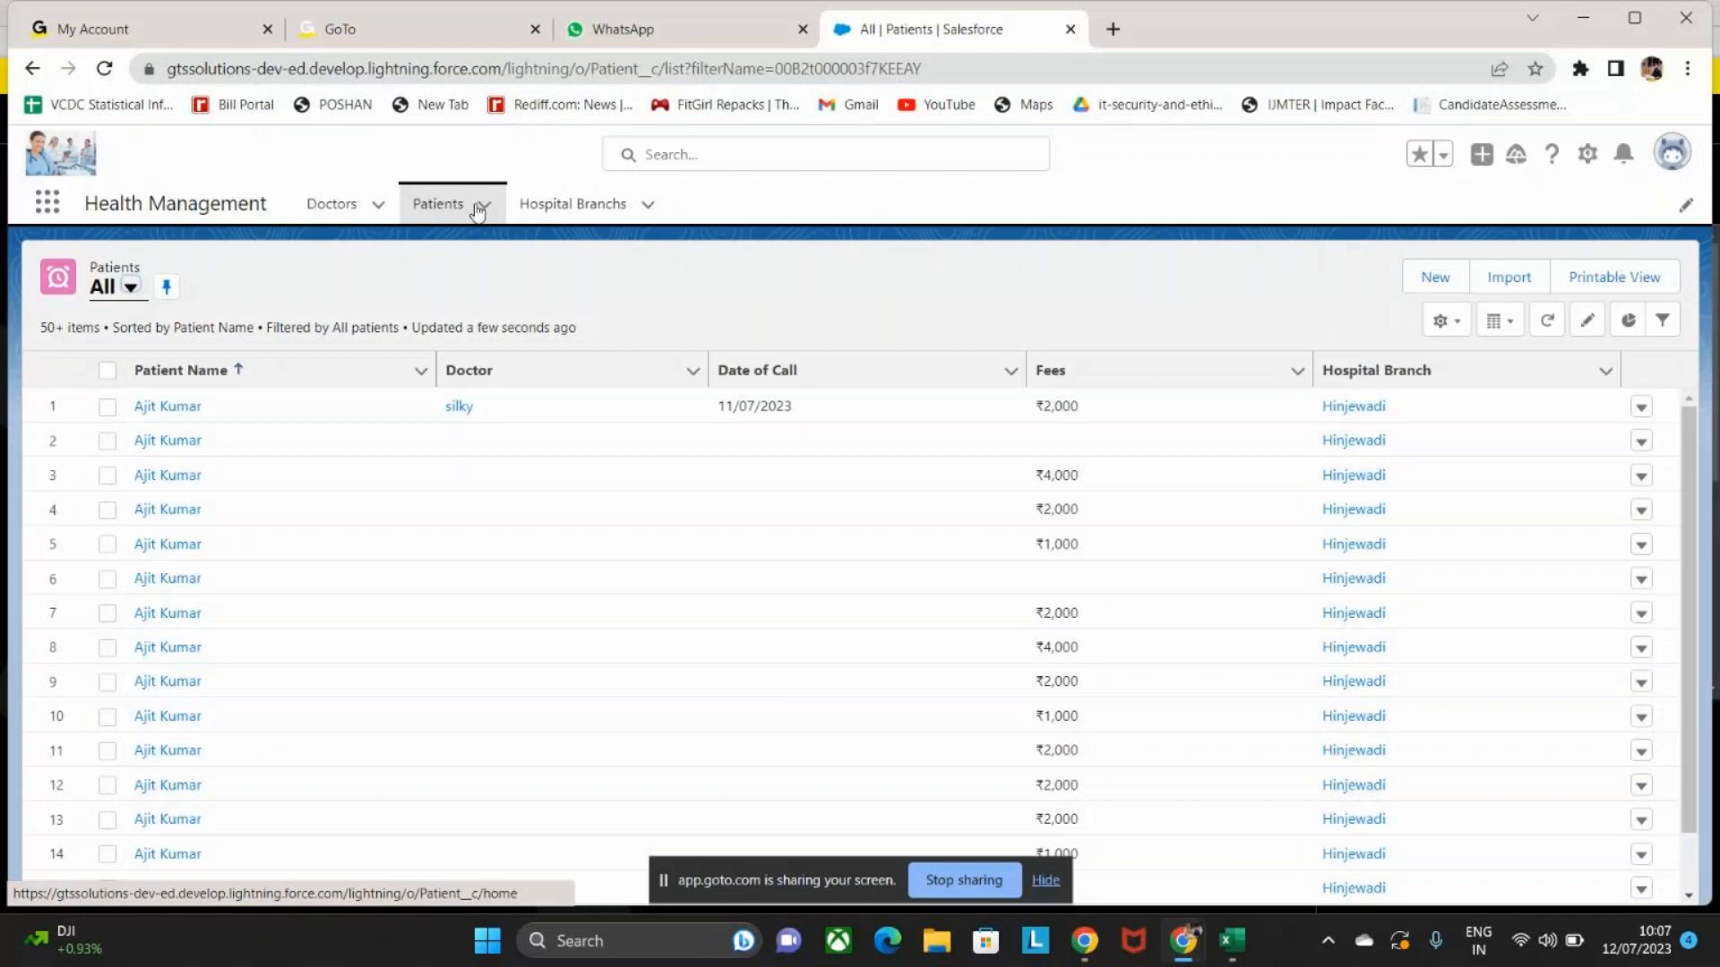
click(647, 206)
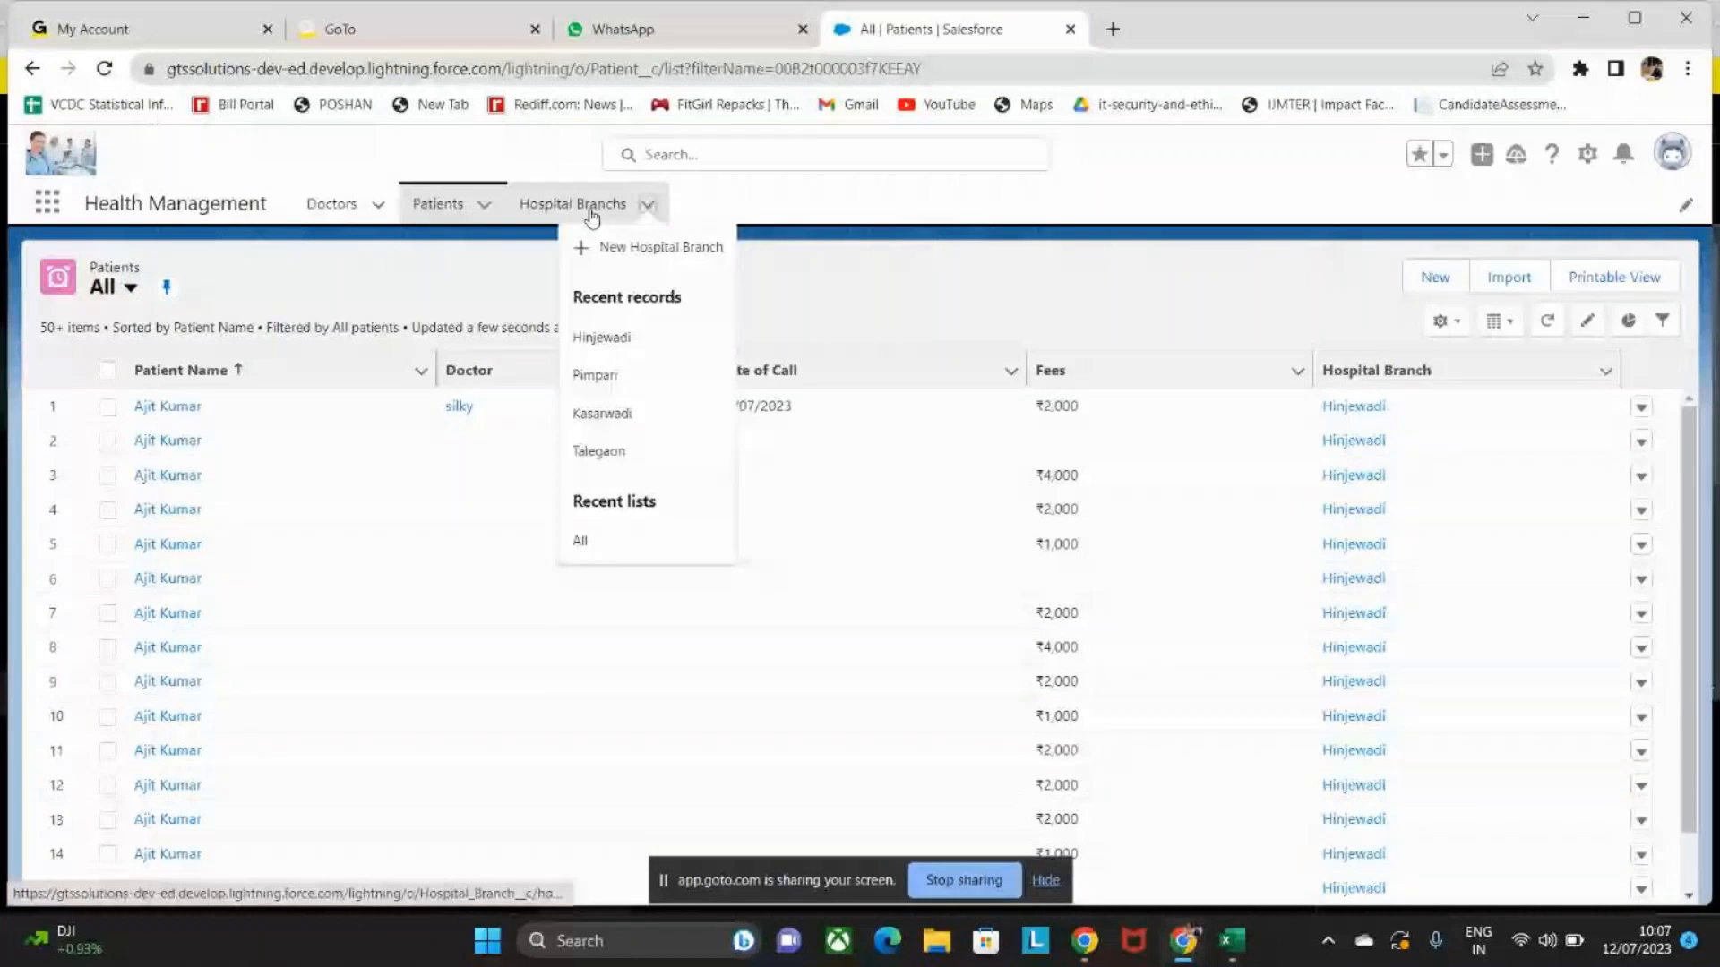
click(574, 206)
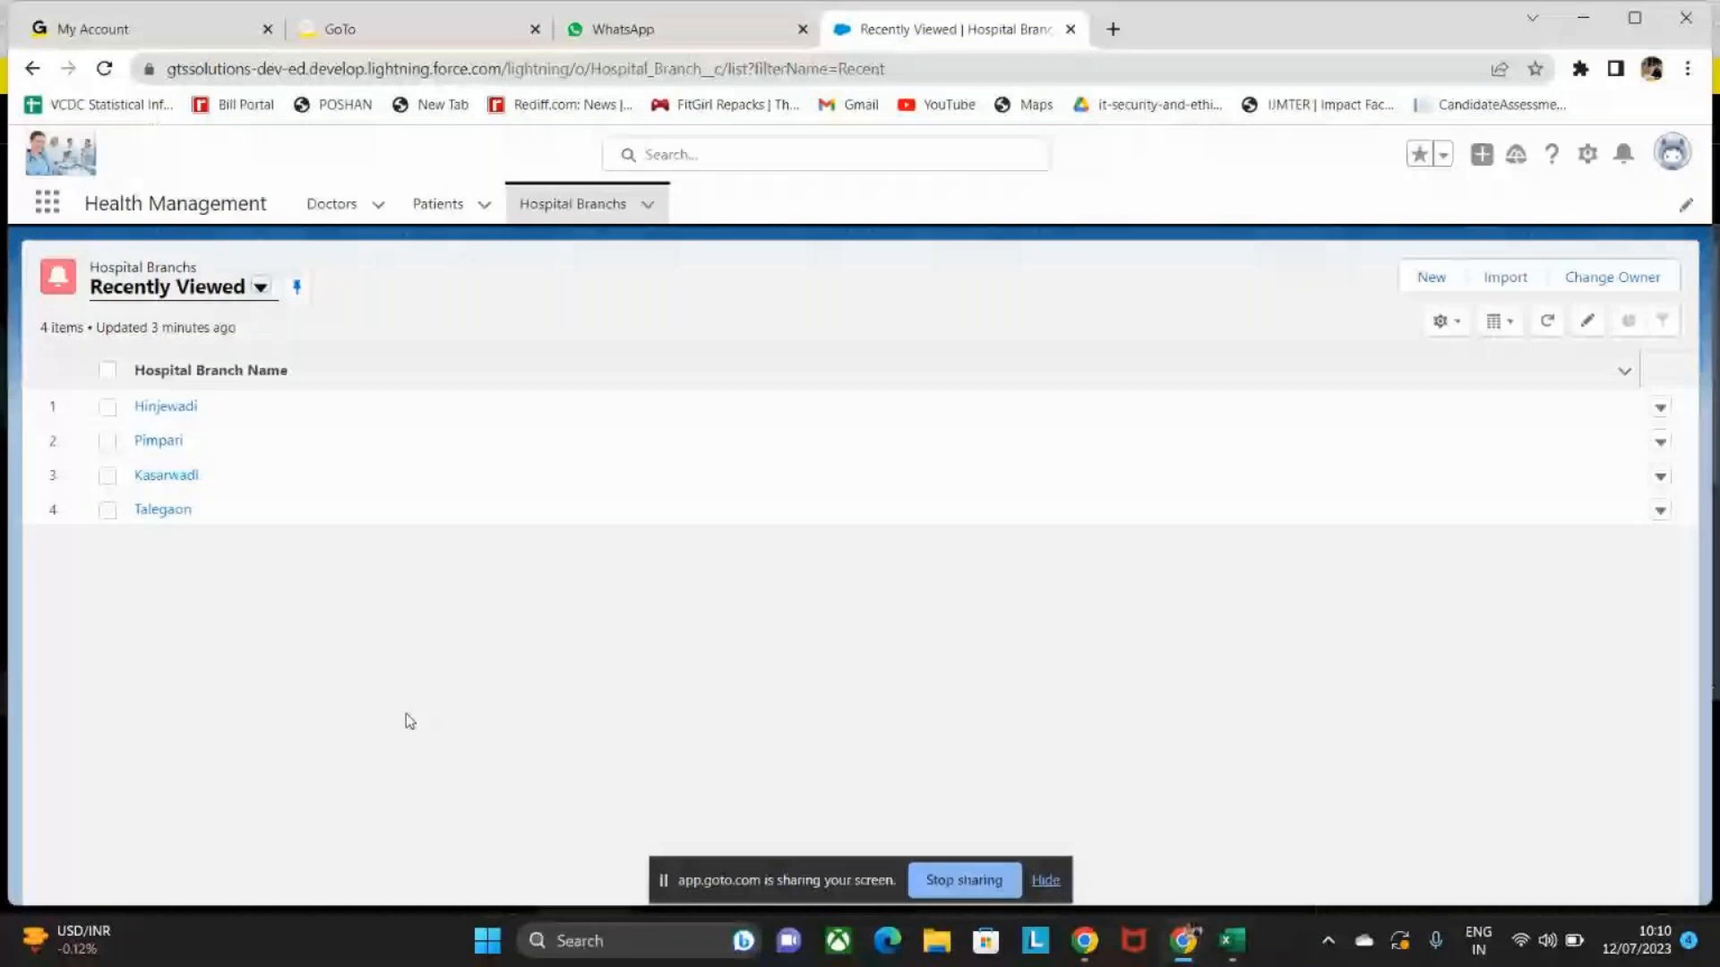
Examine the All list view of Patients from the first record through to the last.
click(449, 213)
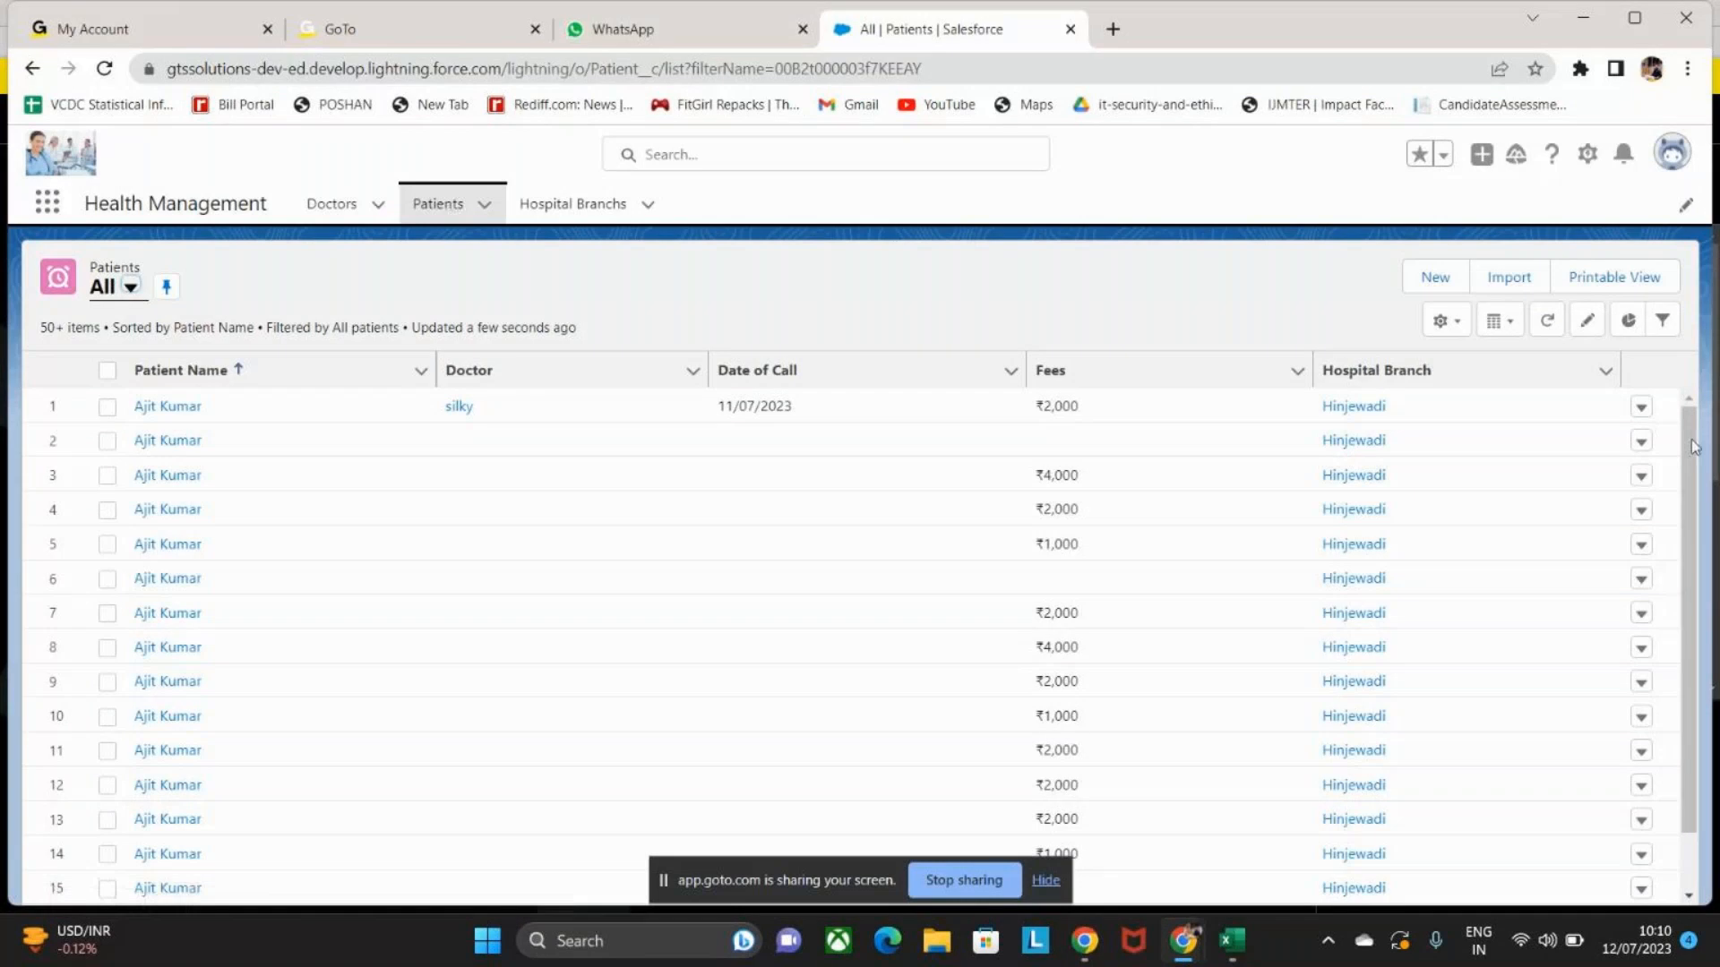
click(130, 288)
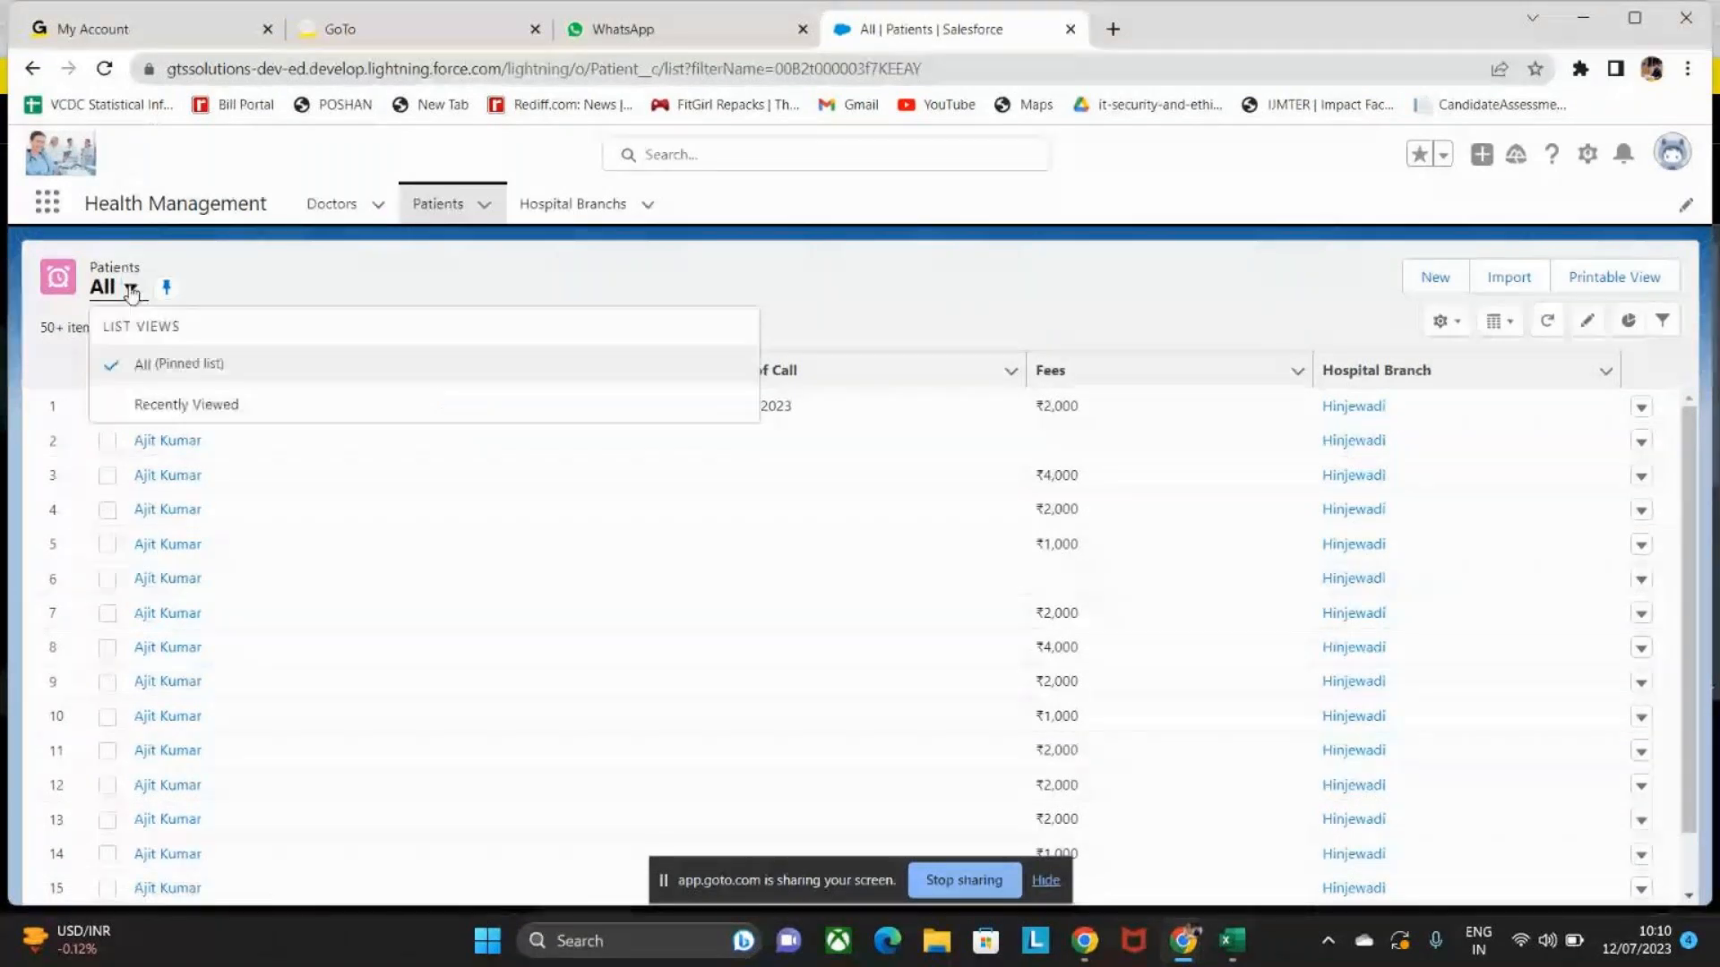
click(324, 296)
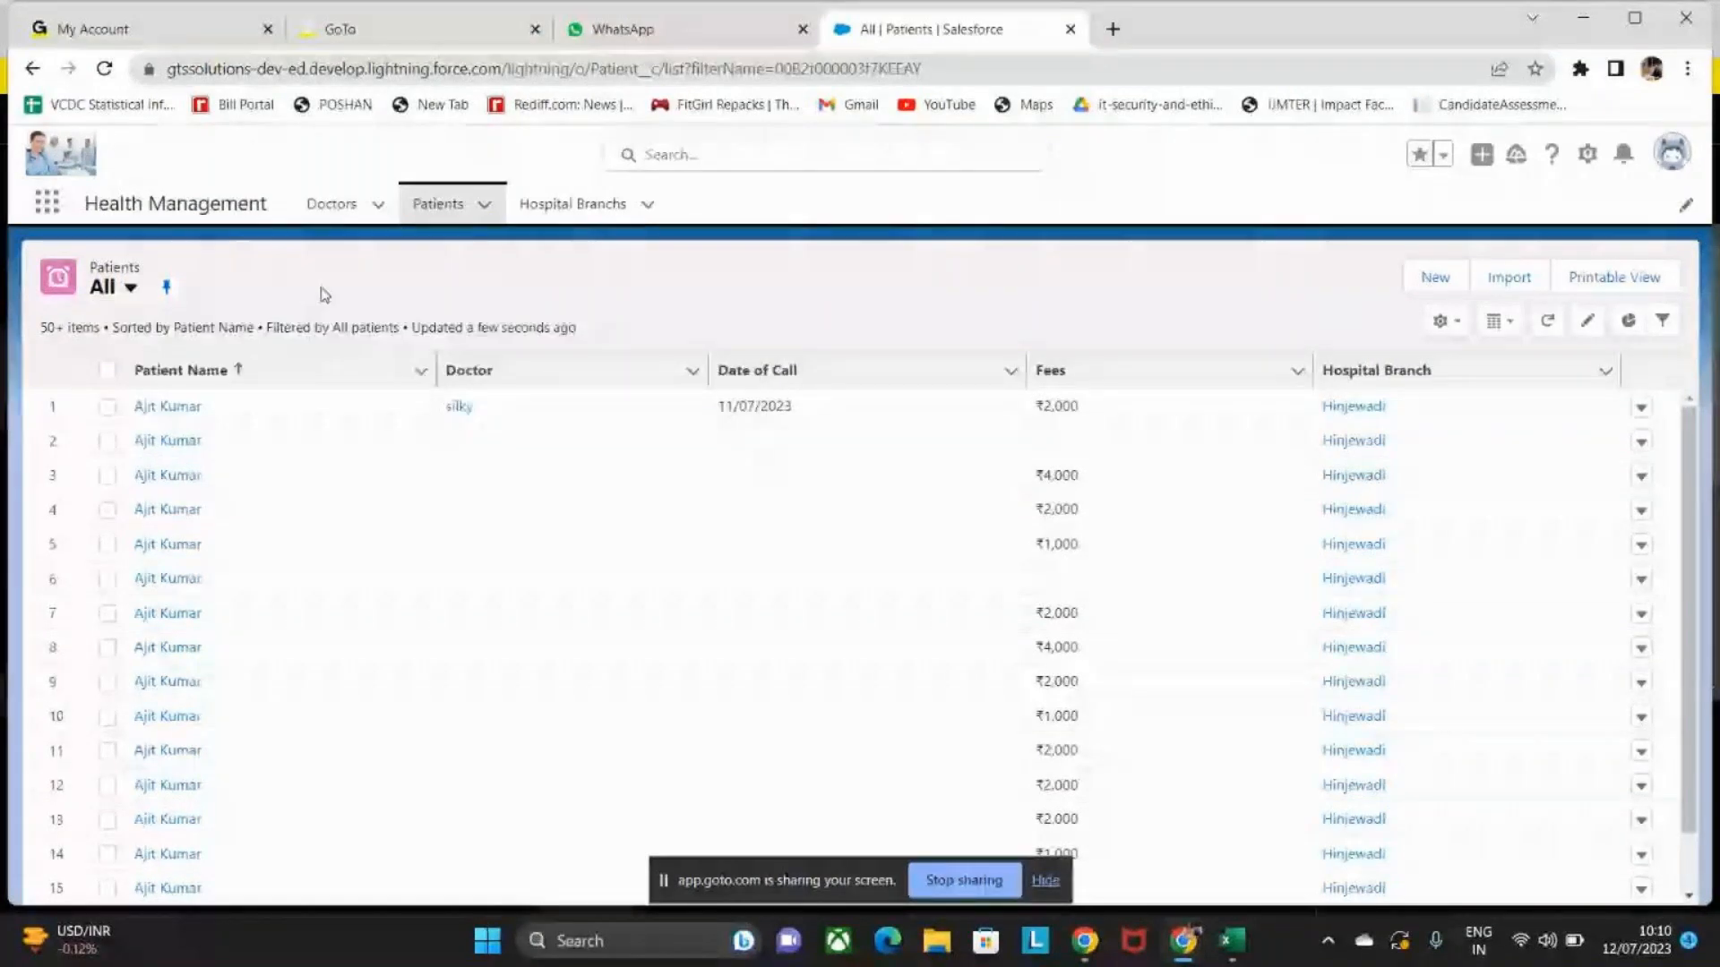
drag(1690, 449, 1696, 457)
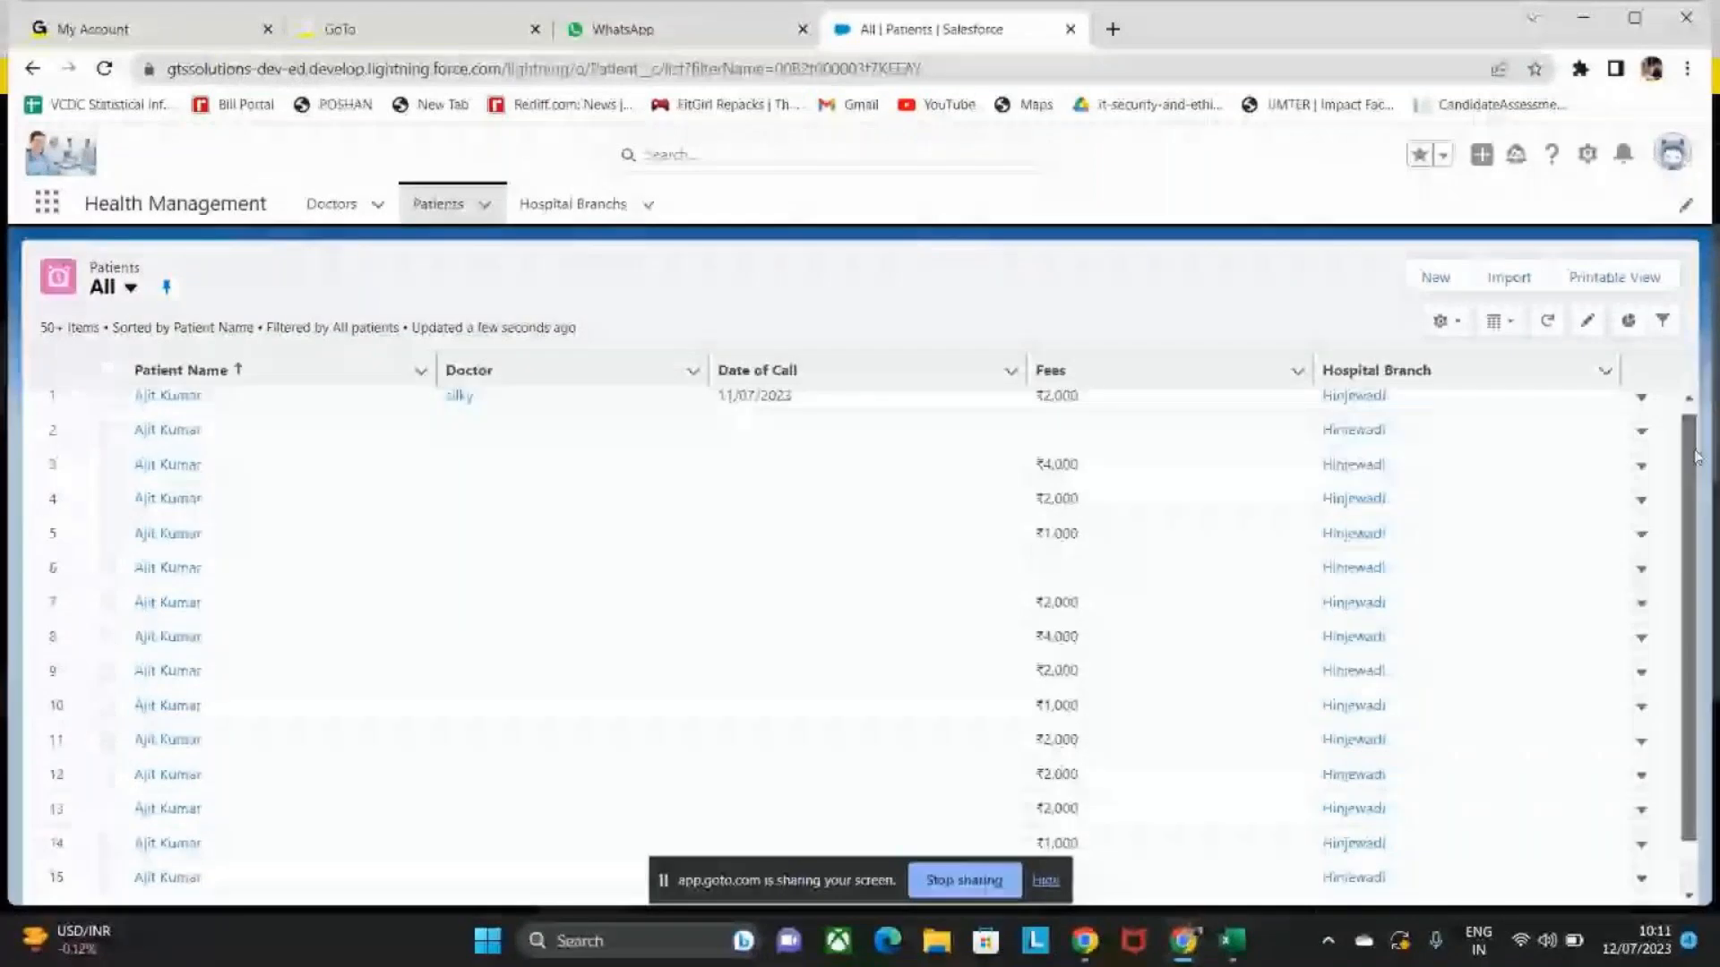
drag(1695, 457, 1690, 748)
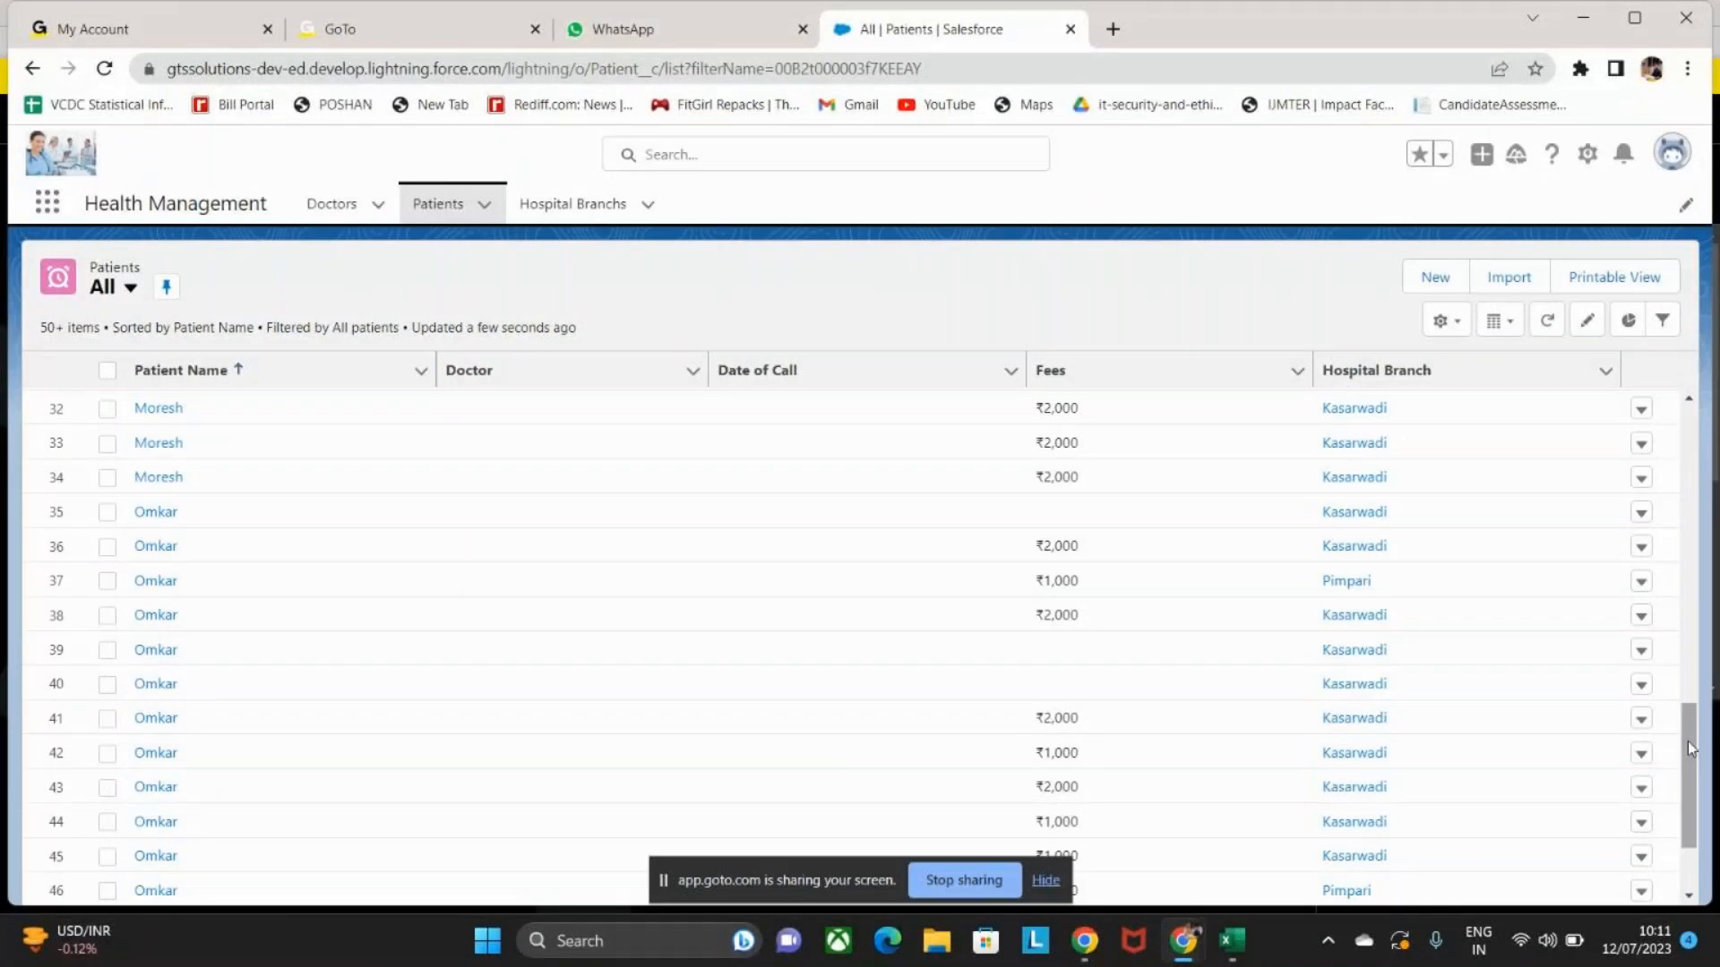
drag(1688, 743, 1687, 618)
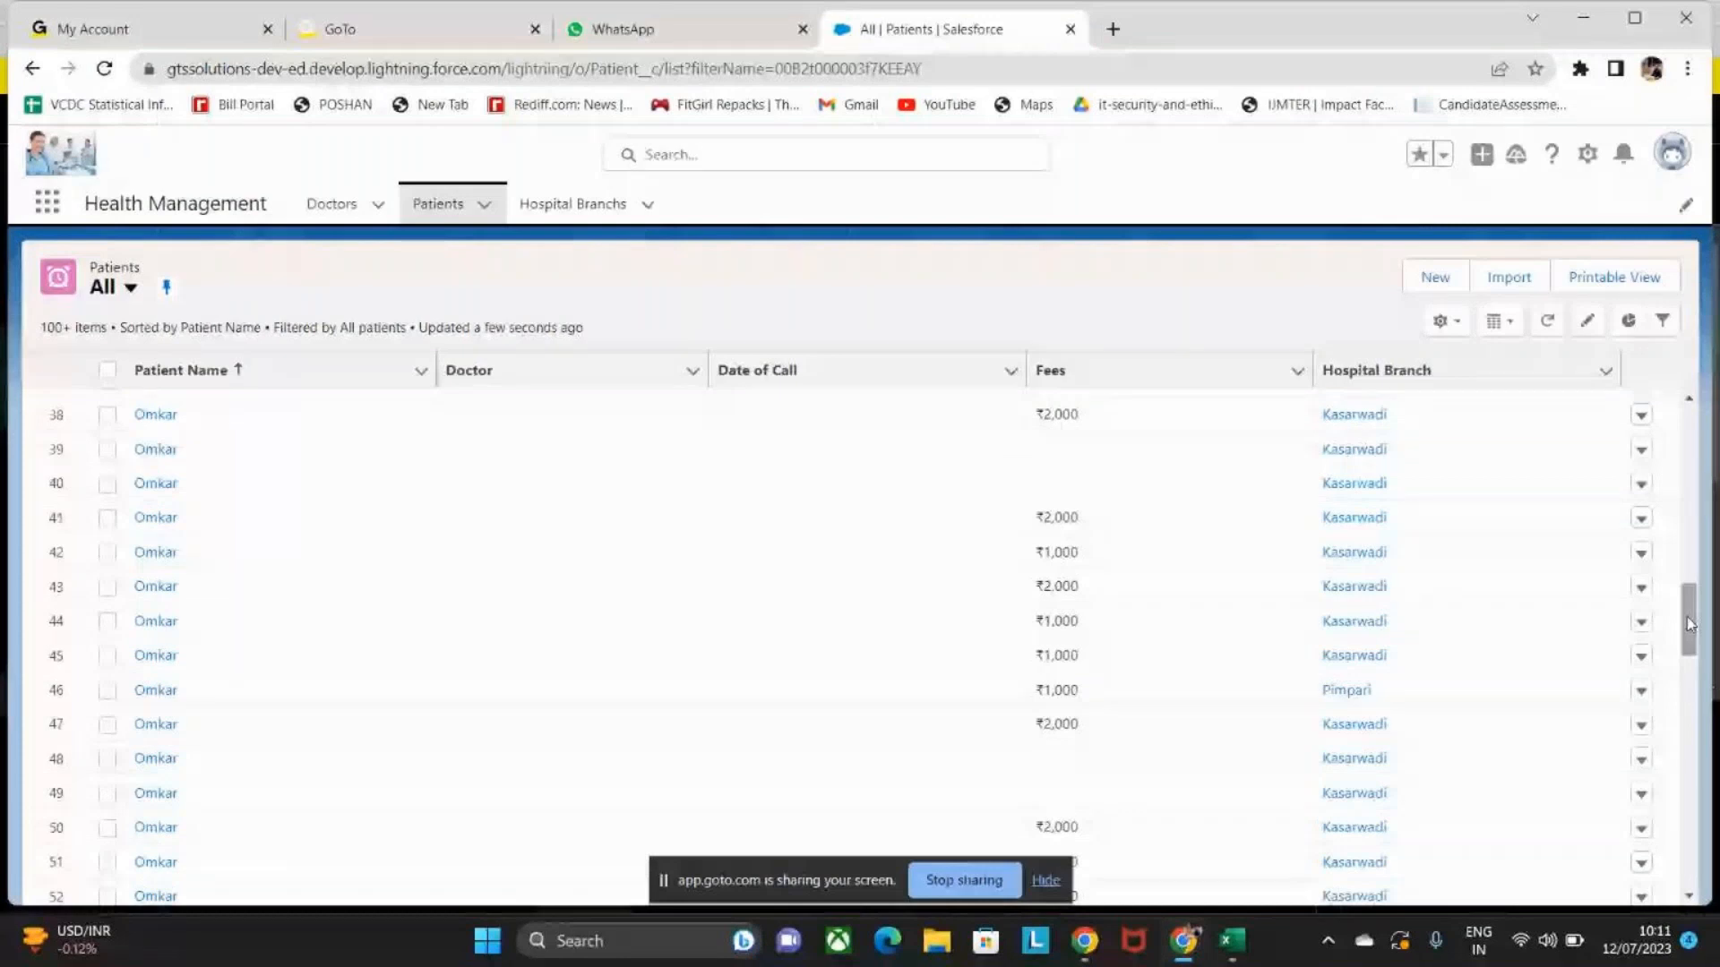
drag(1688, 624, 1690, 875)
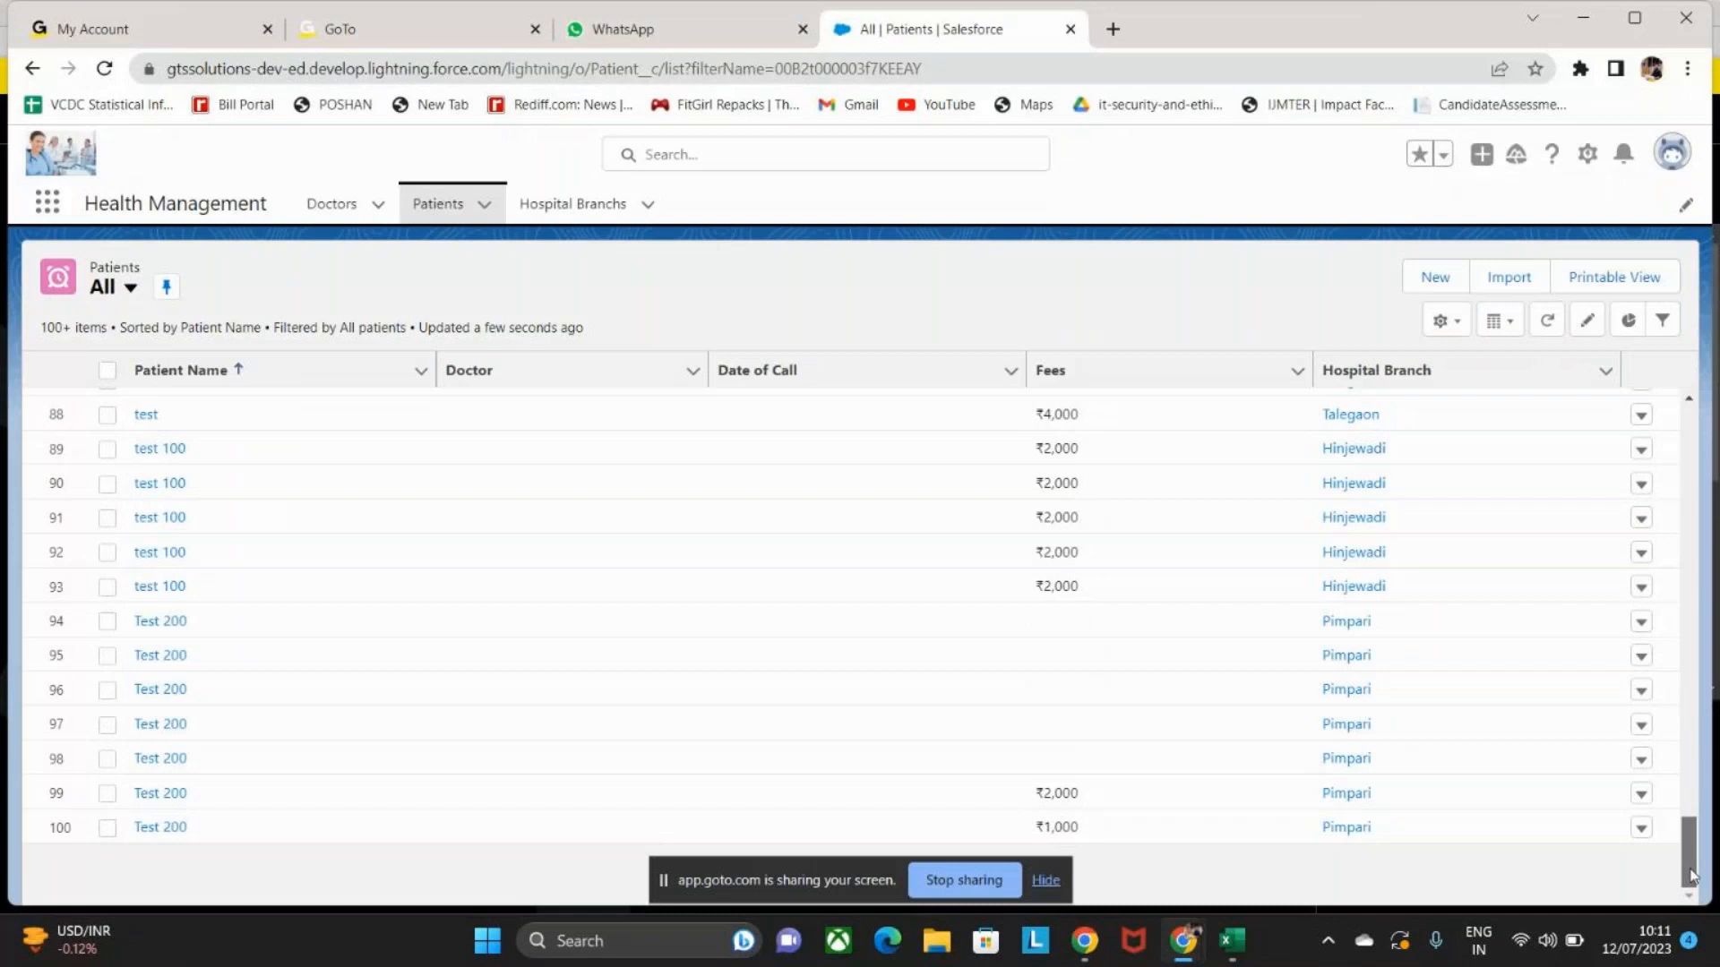
drag(1690, 876, 1692, 903)
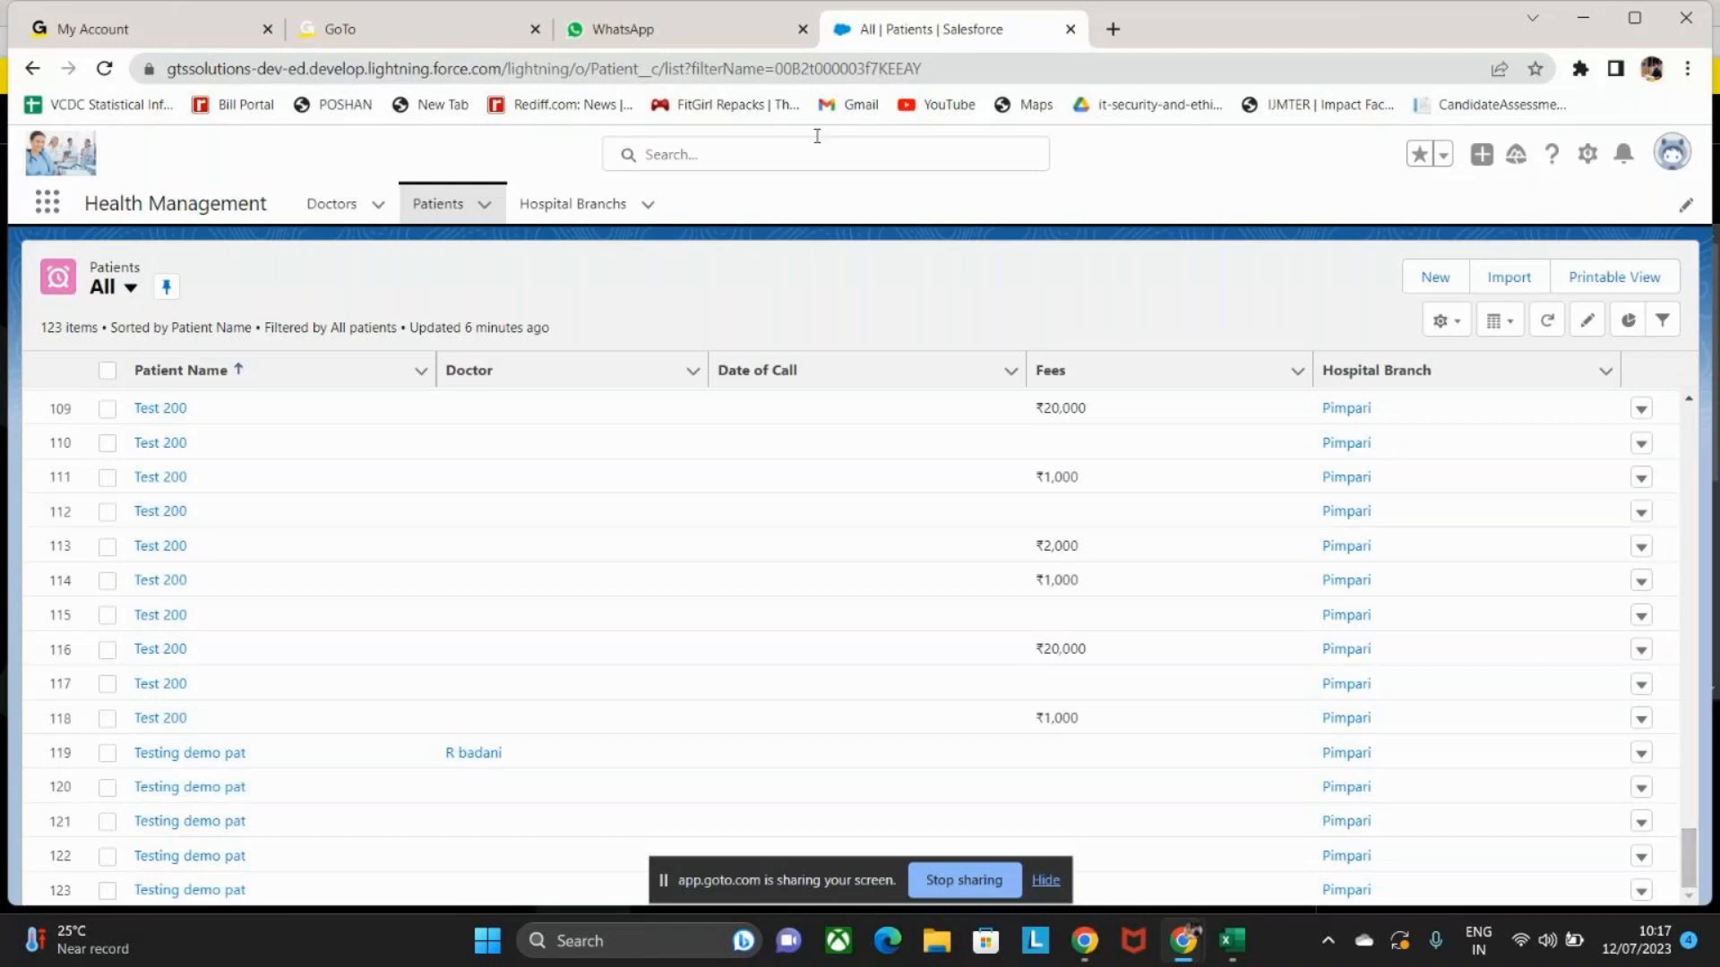
Open the first patient record in the All list and highlight its record ID in the page URL.
click(421, 206)
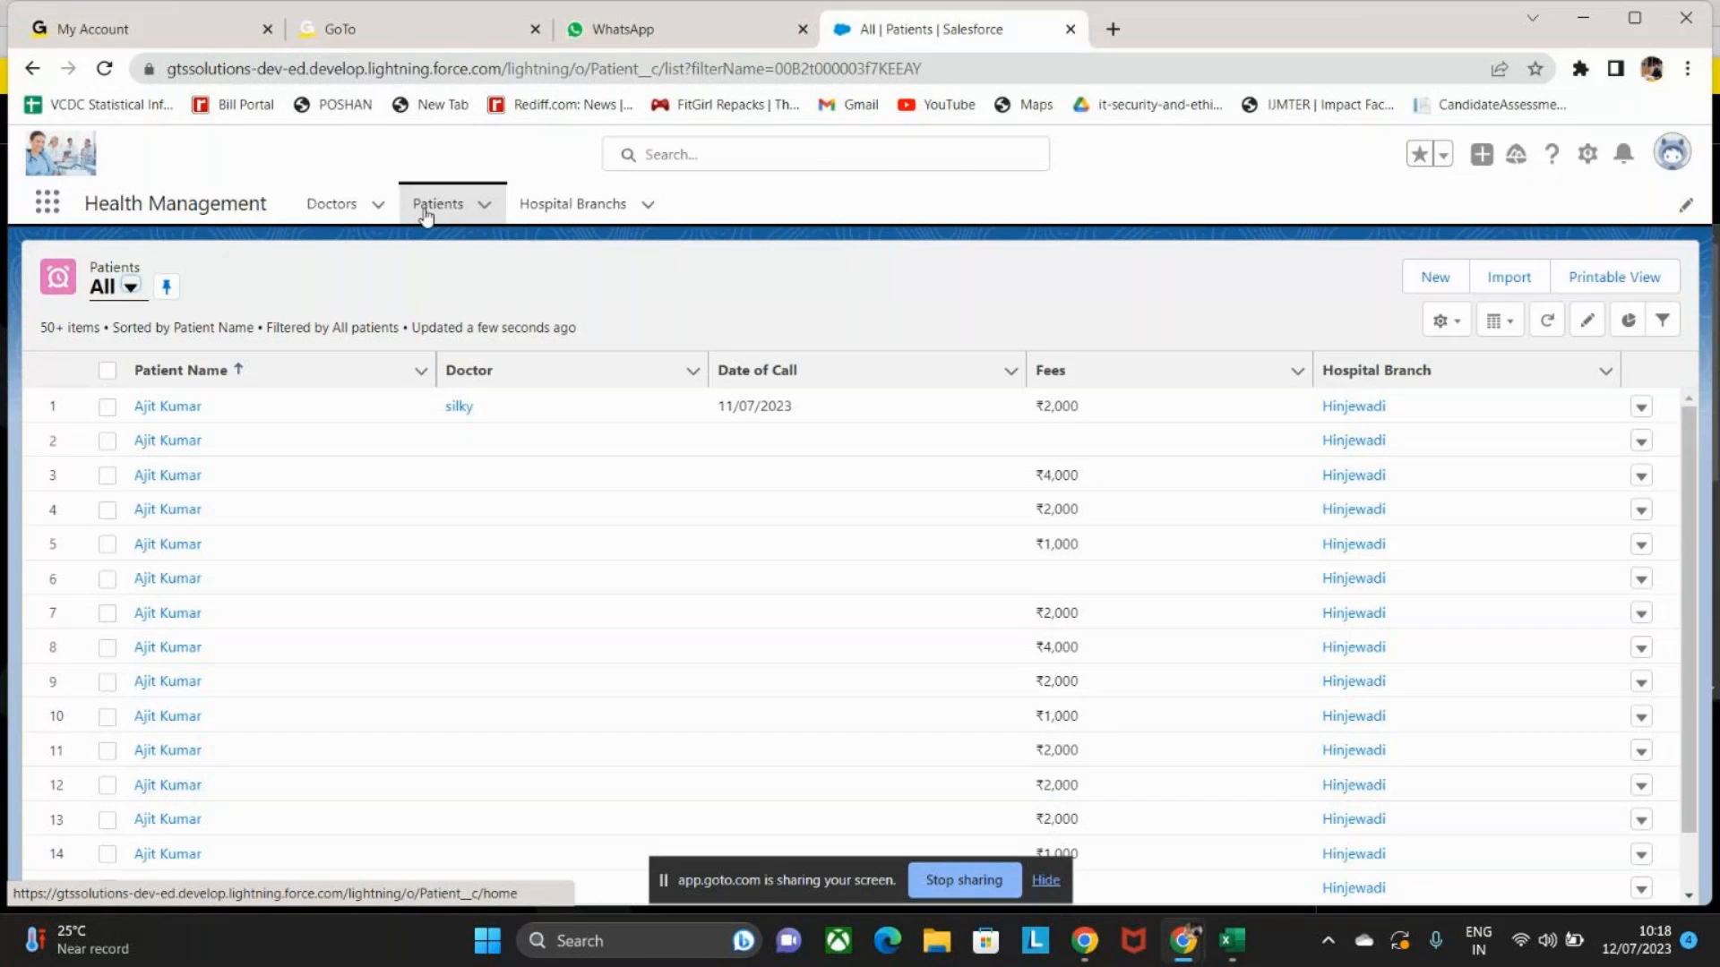
click(165, 409)
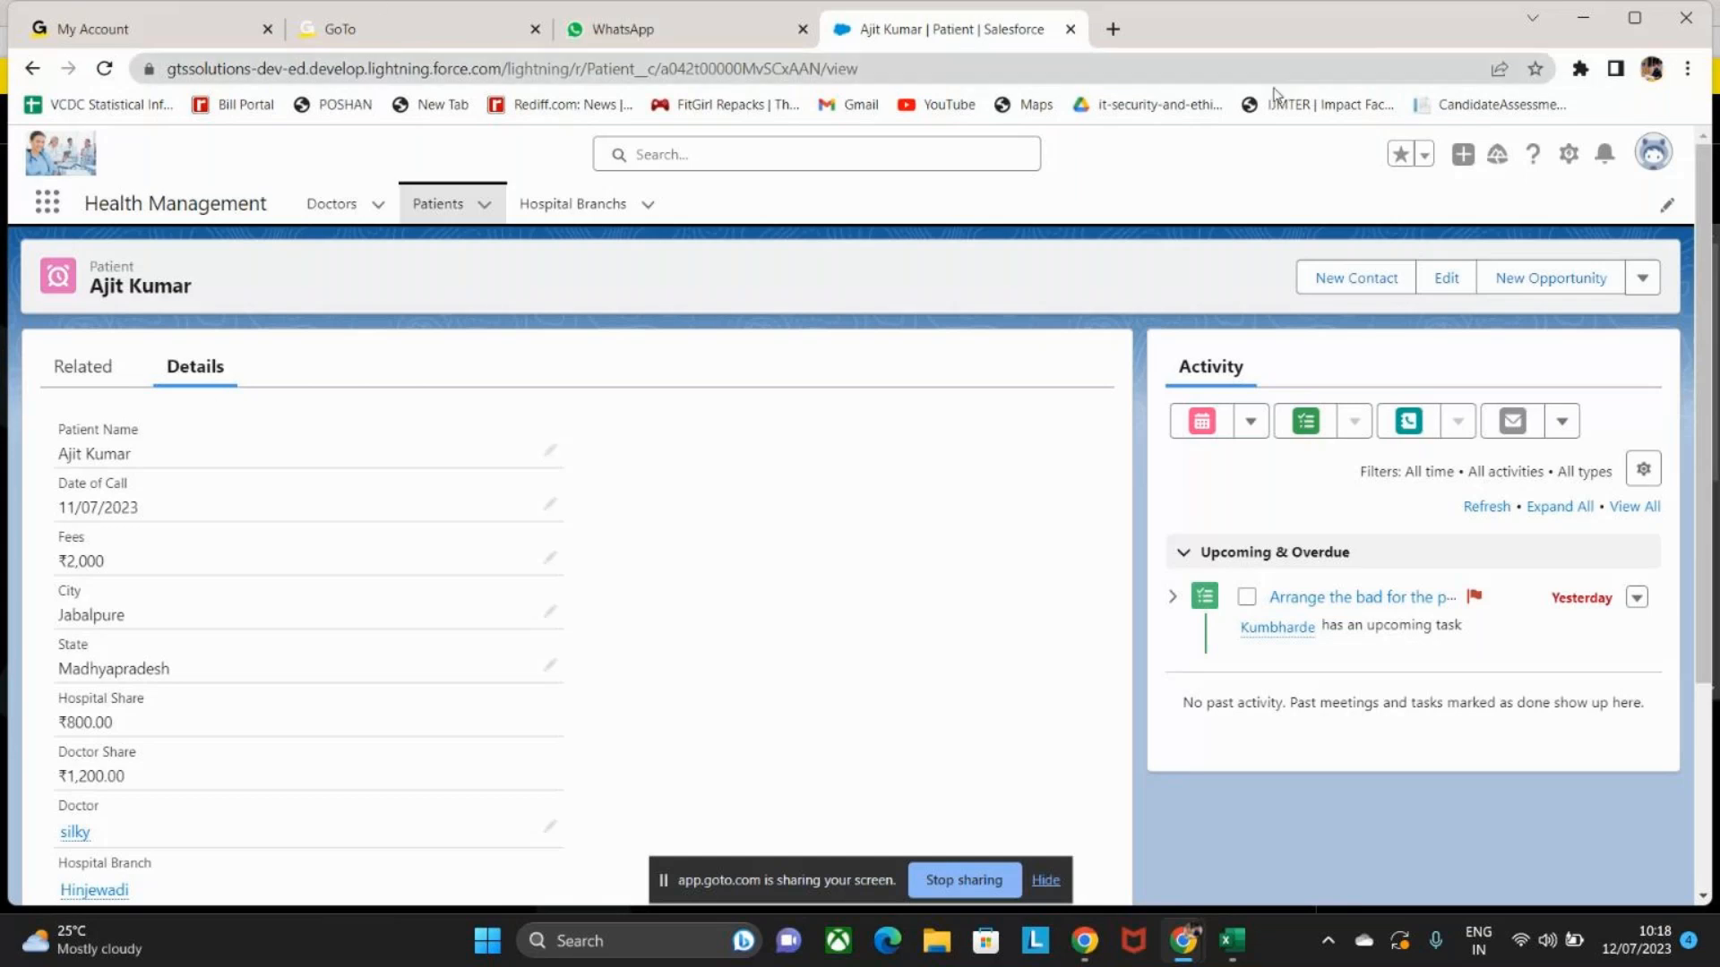
click(852, 69)
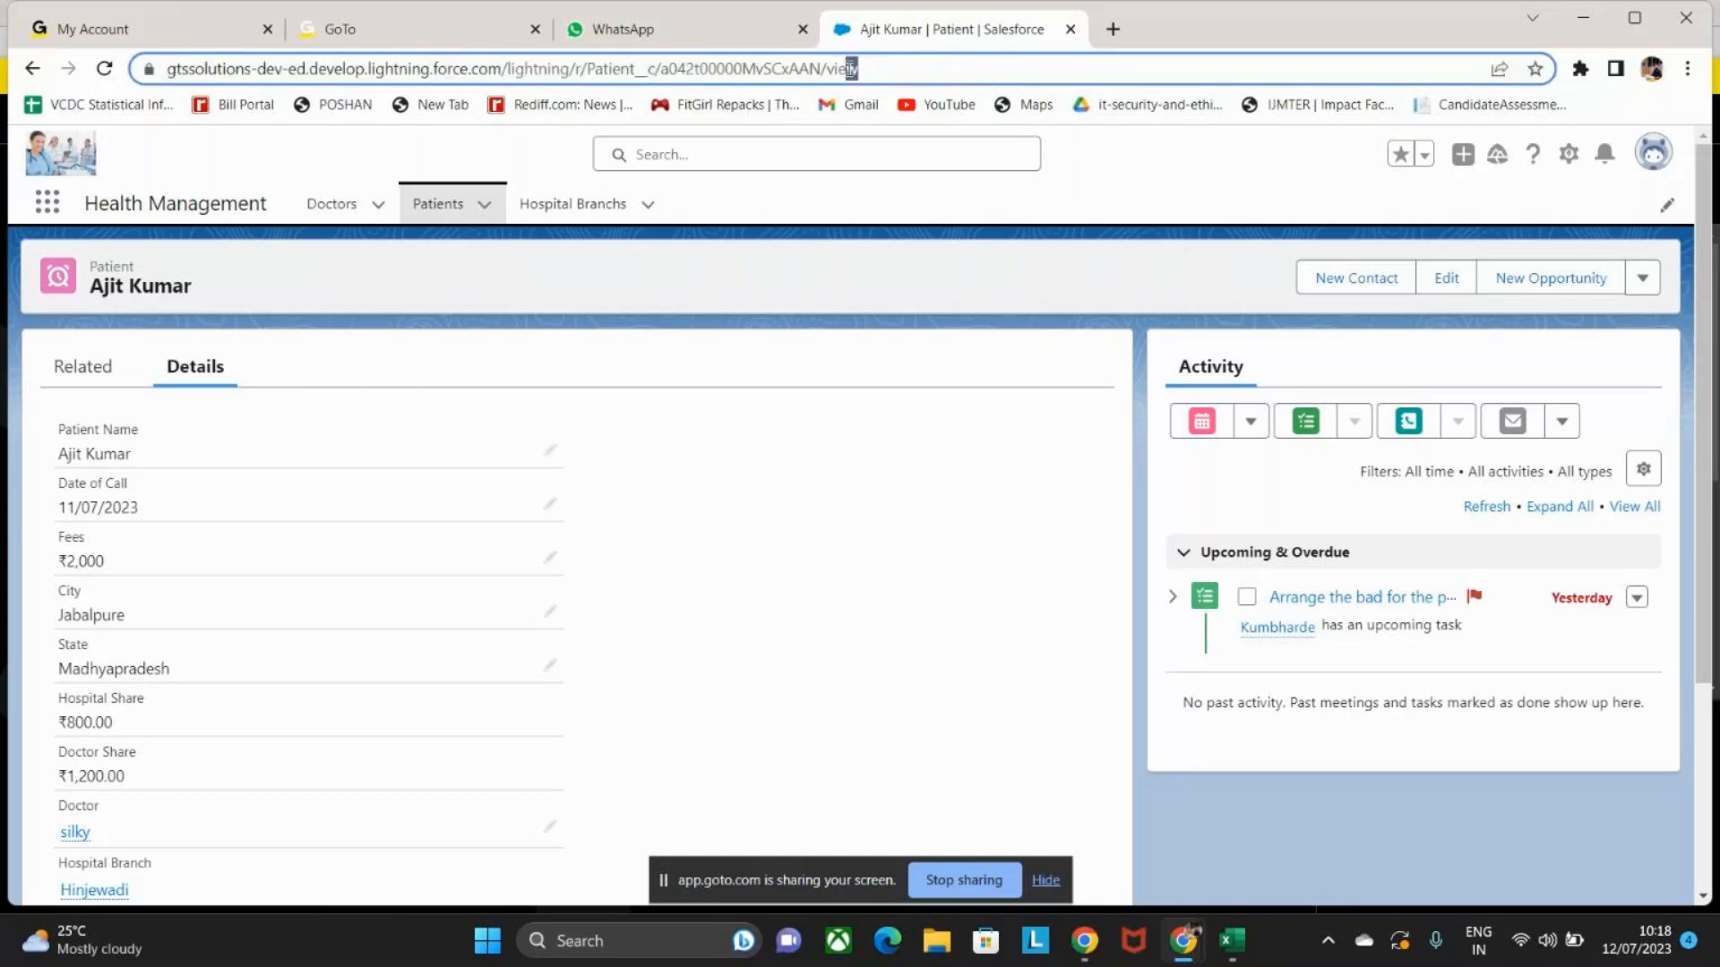
drag(852, 69, 582, 92)
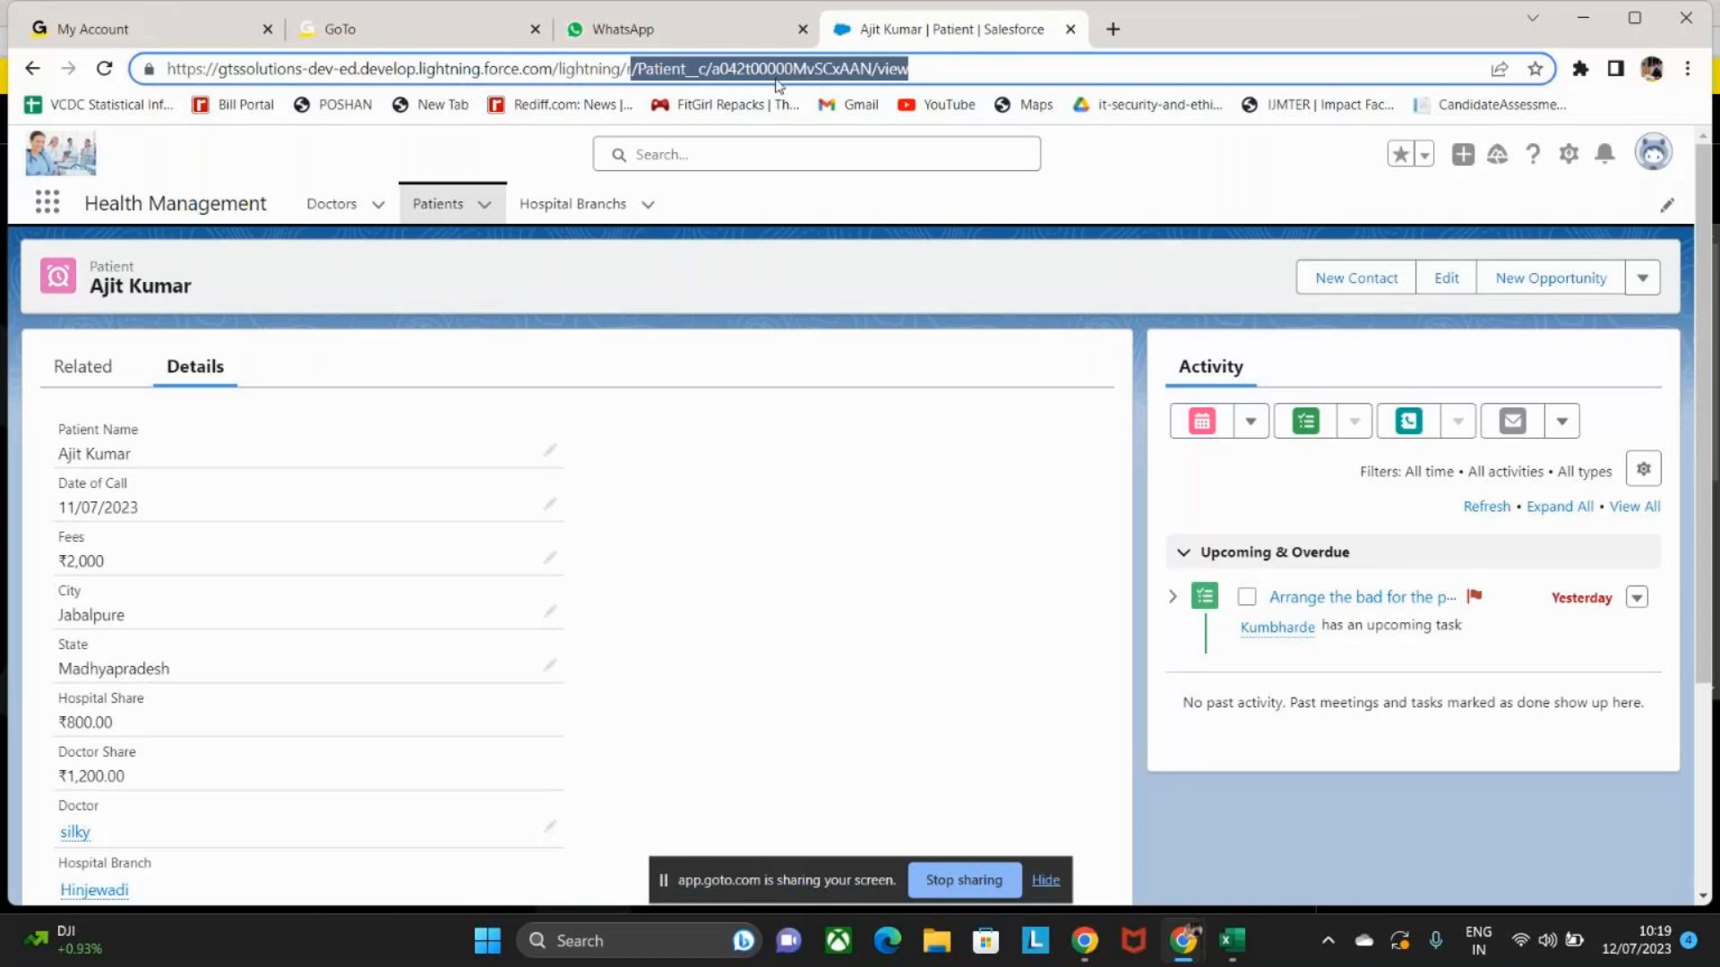
click(747, 70)
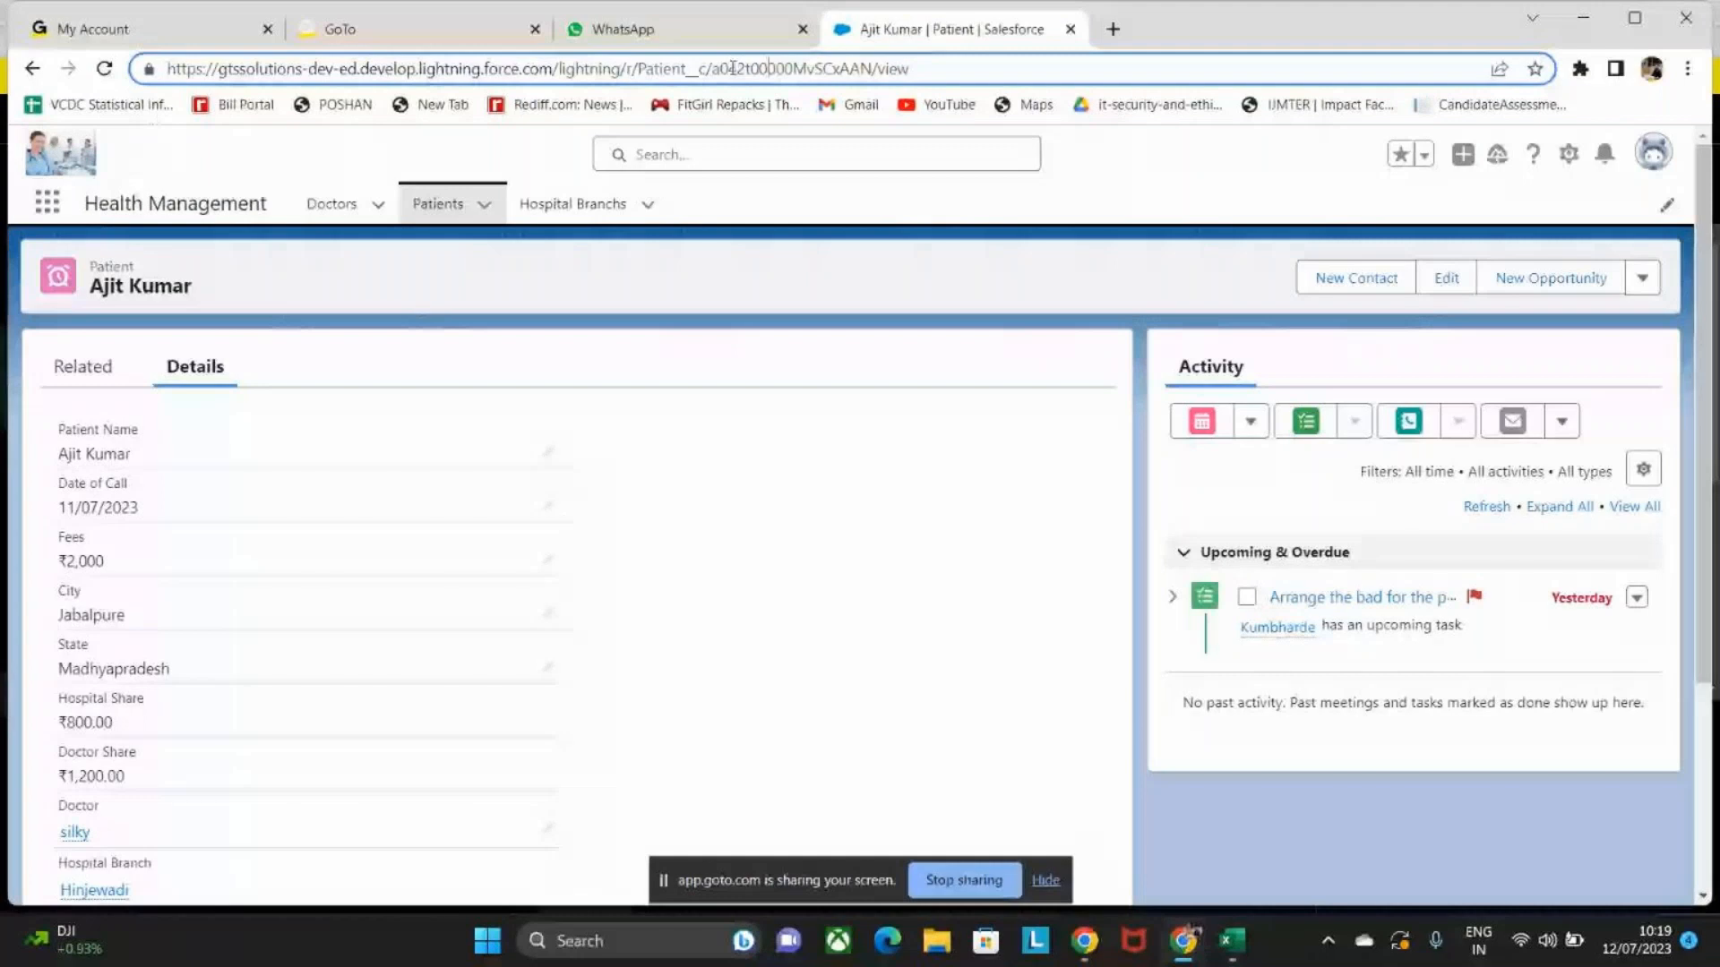
drag(729, 69, 878, 69)
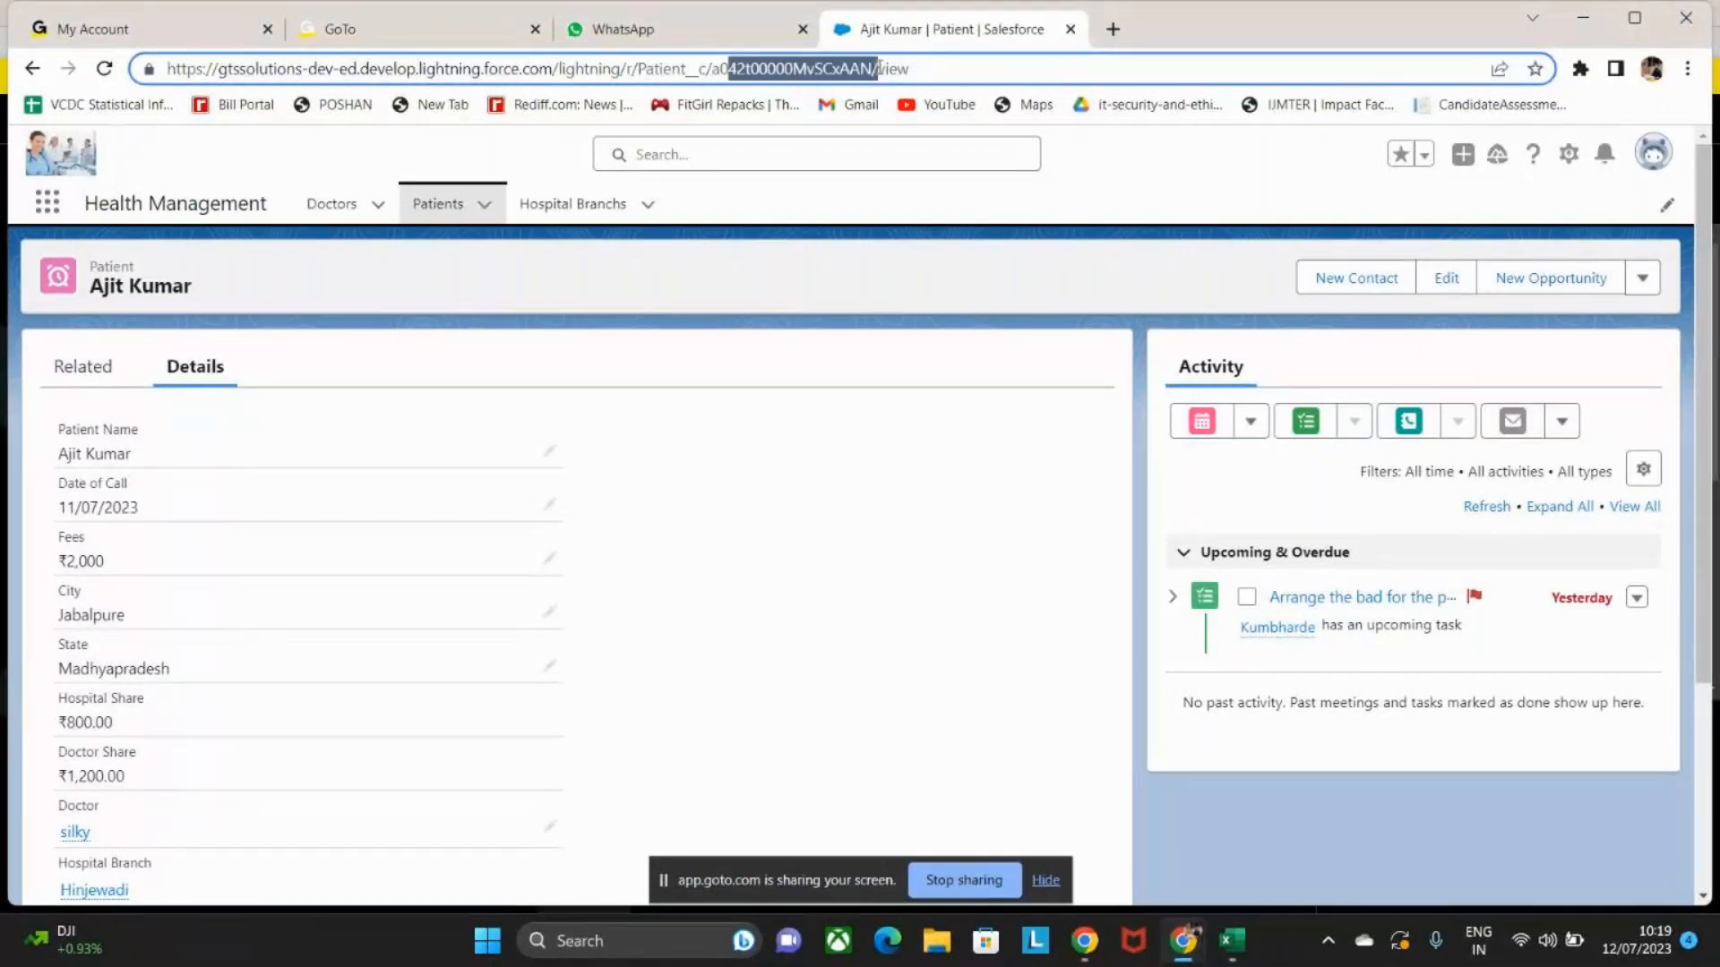
click(926, 64)
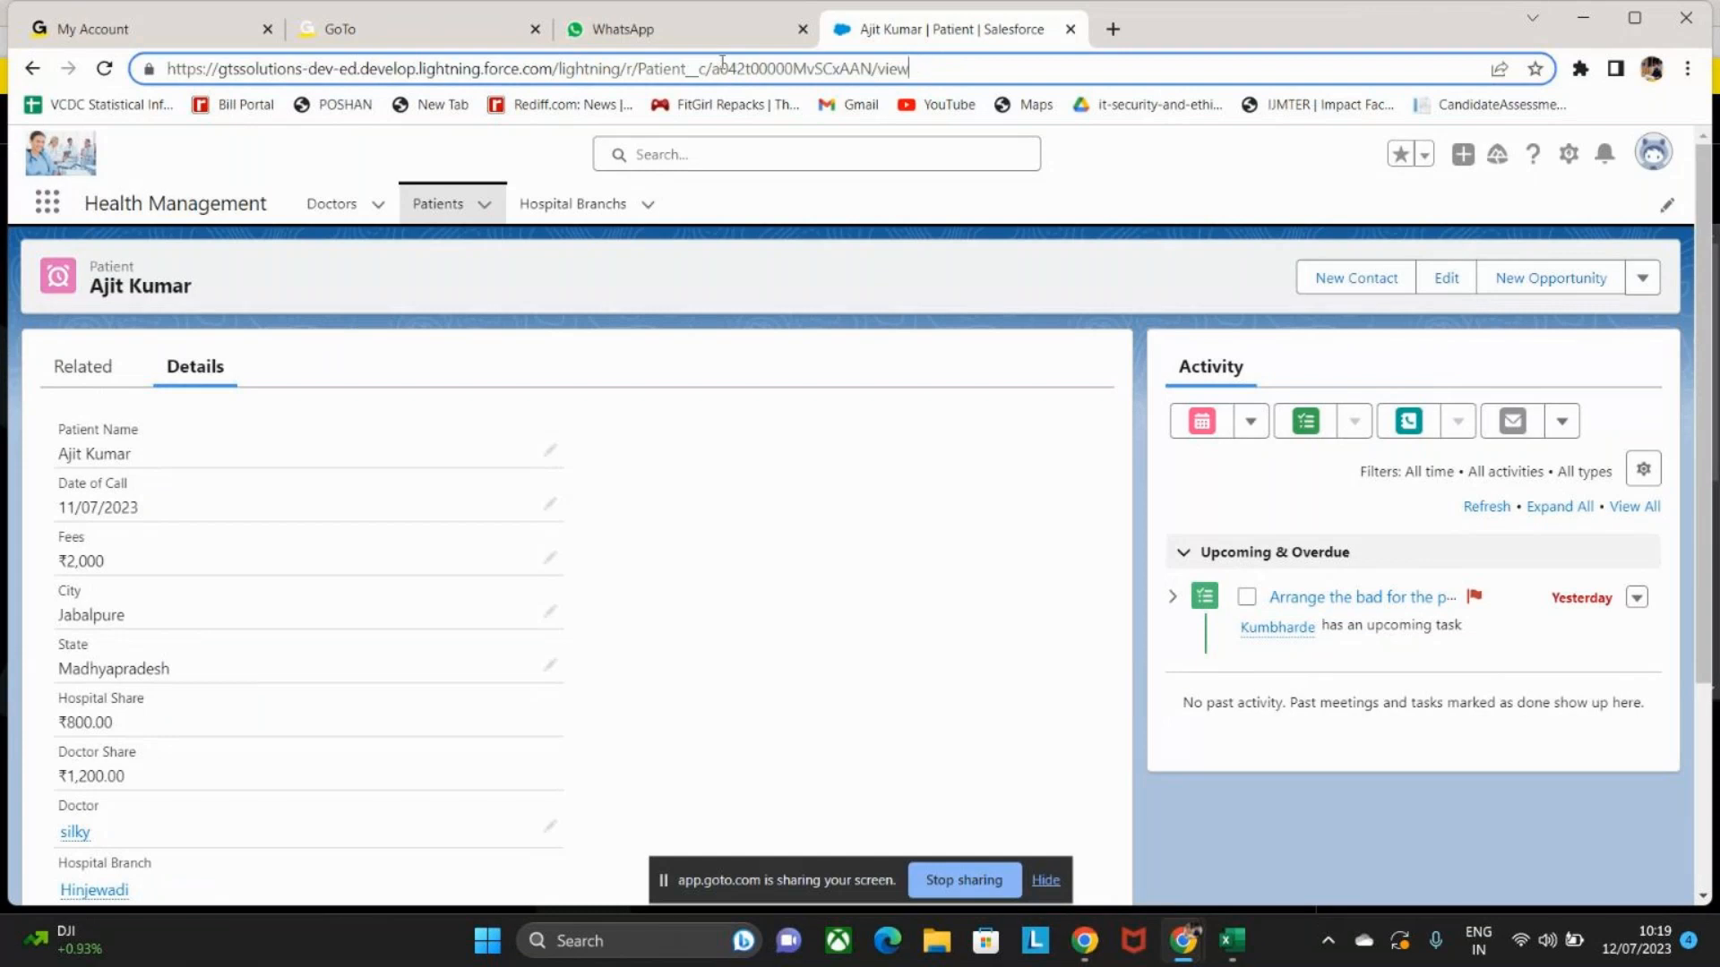
drag(712, 68, 874, 68)
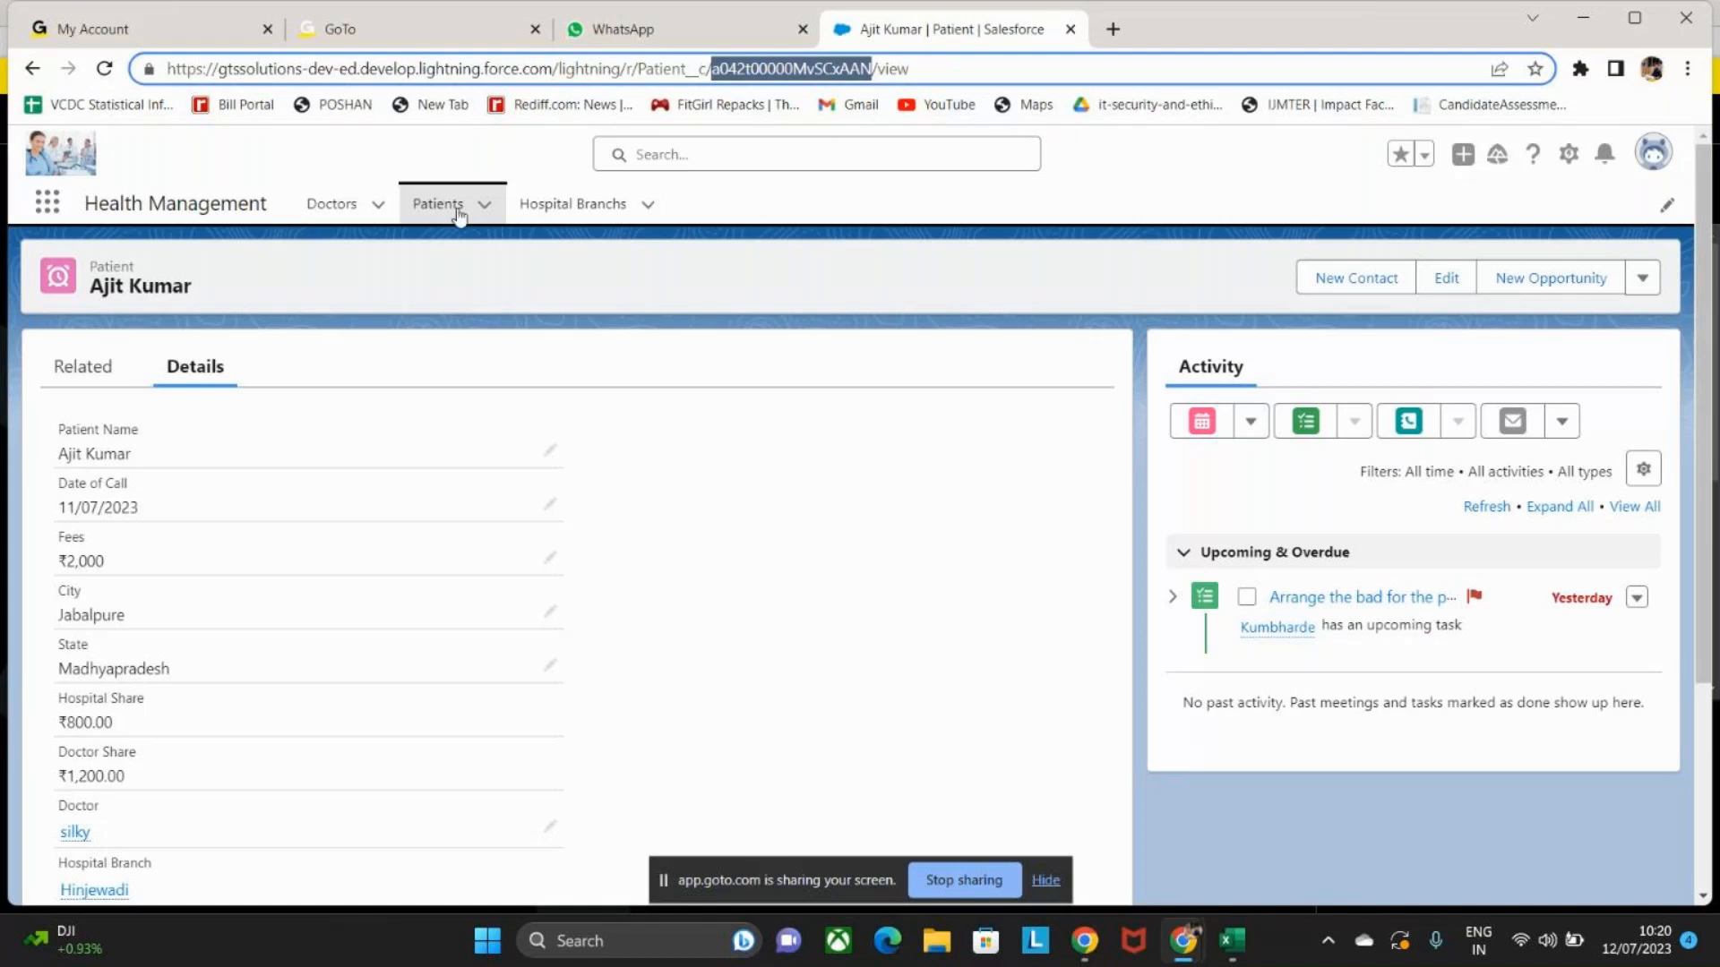
Open the Hinjewadi hospital branch record and highlight its record ID in the page URL.
click(609, 205)
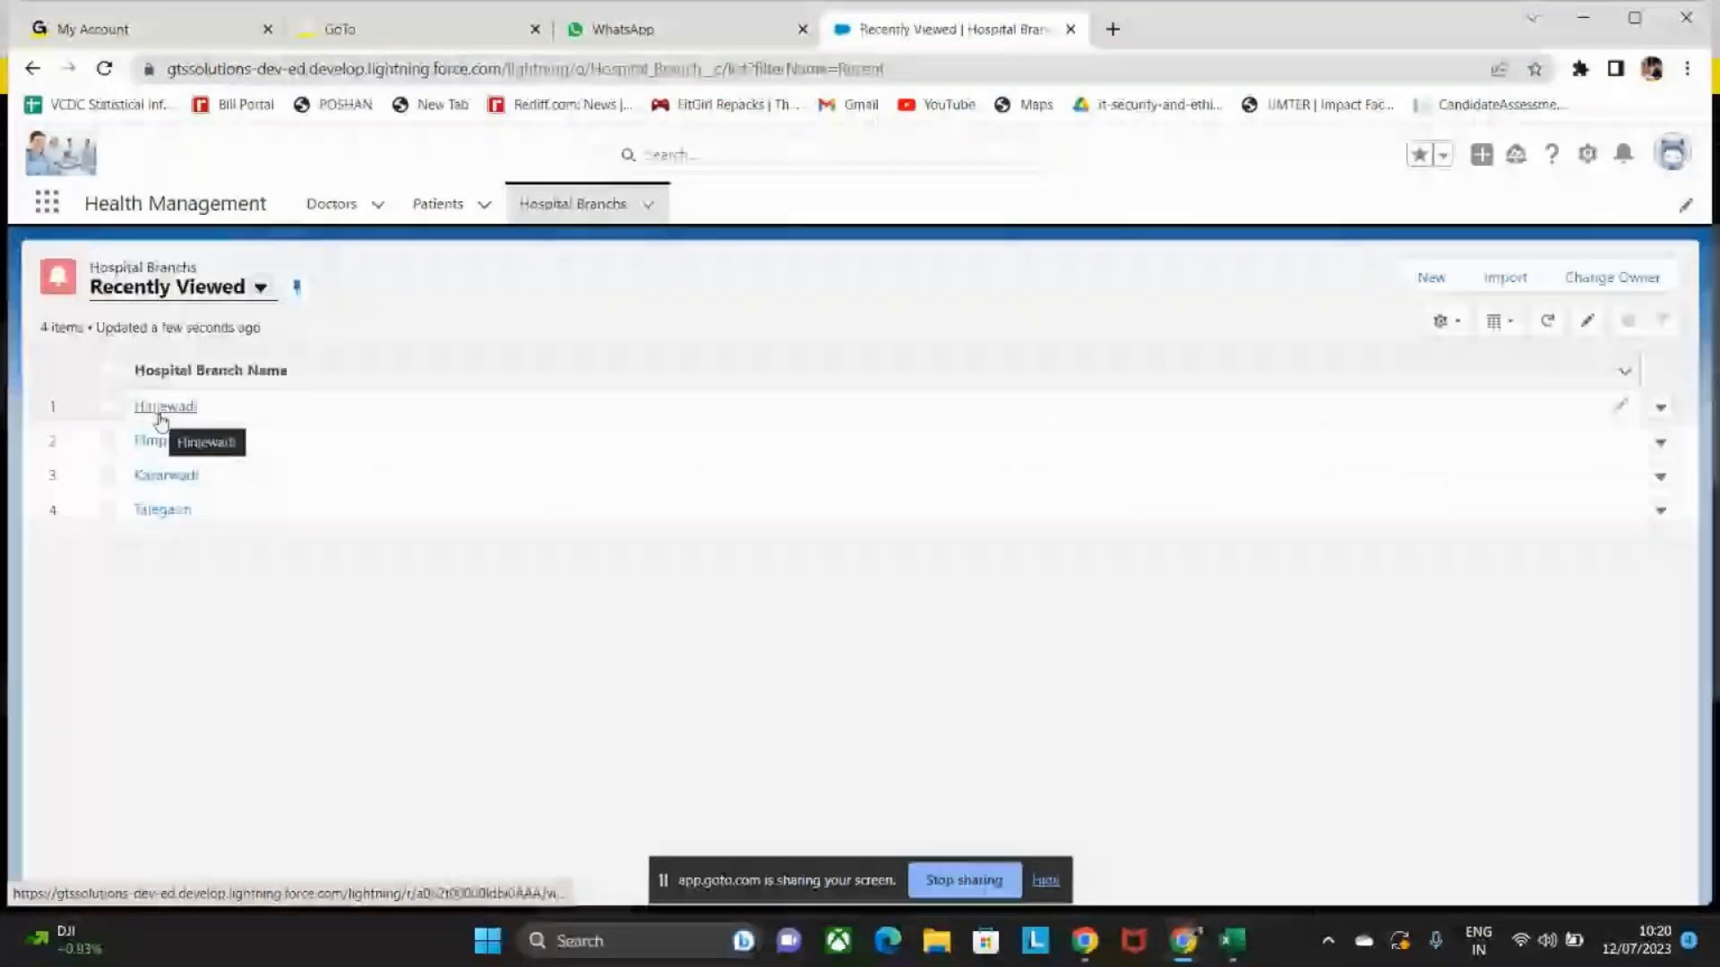
click(161, 411)
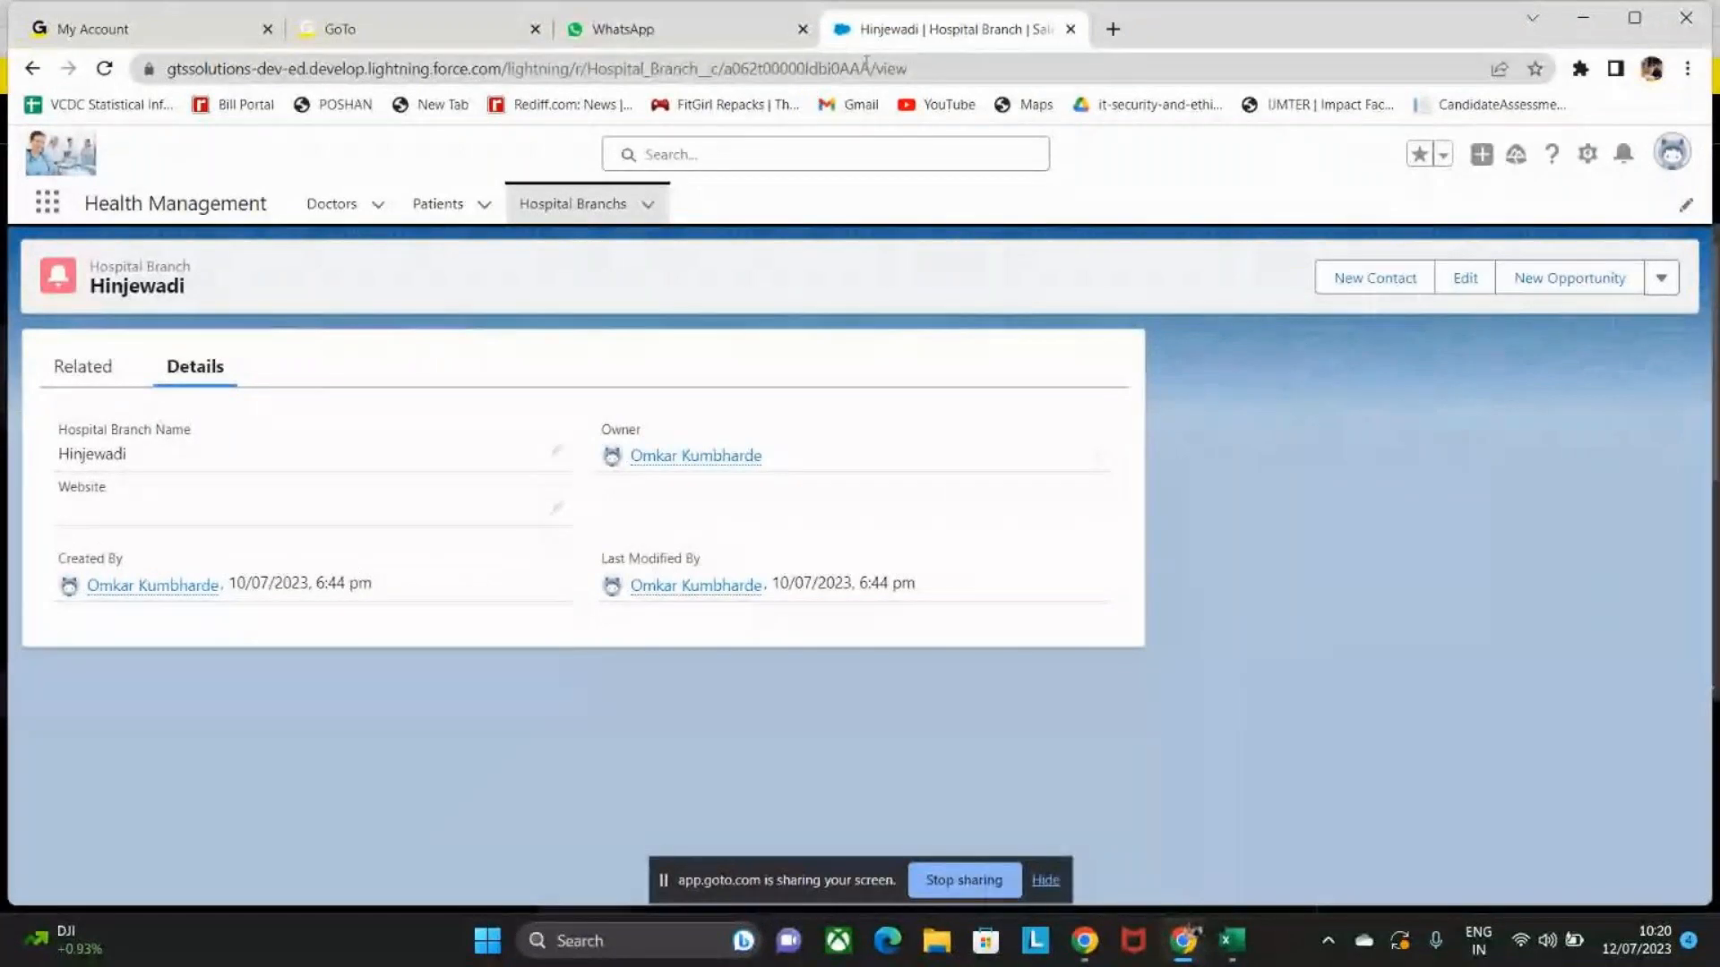
drag(866, 69, 726, 71)
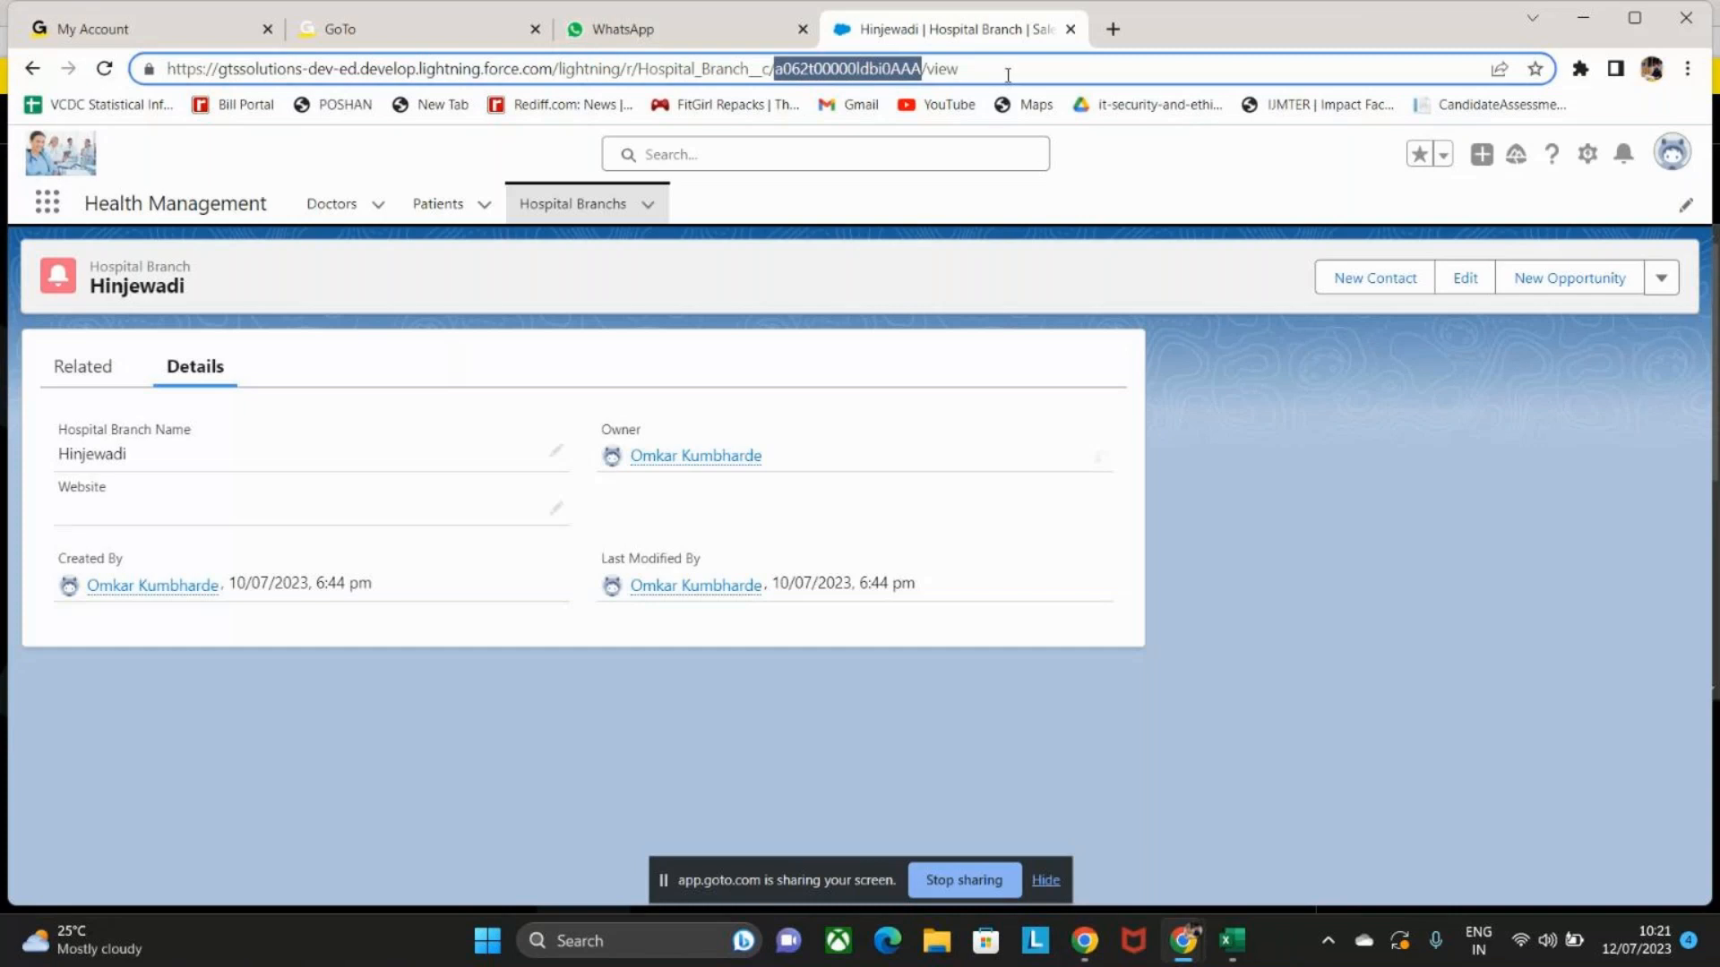
Open the Pimpari hospital branch record and highlight its record ID in the page URL.
click(649, 206)
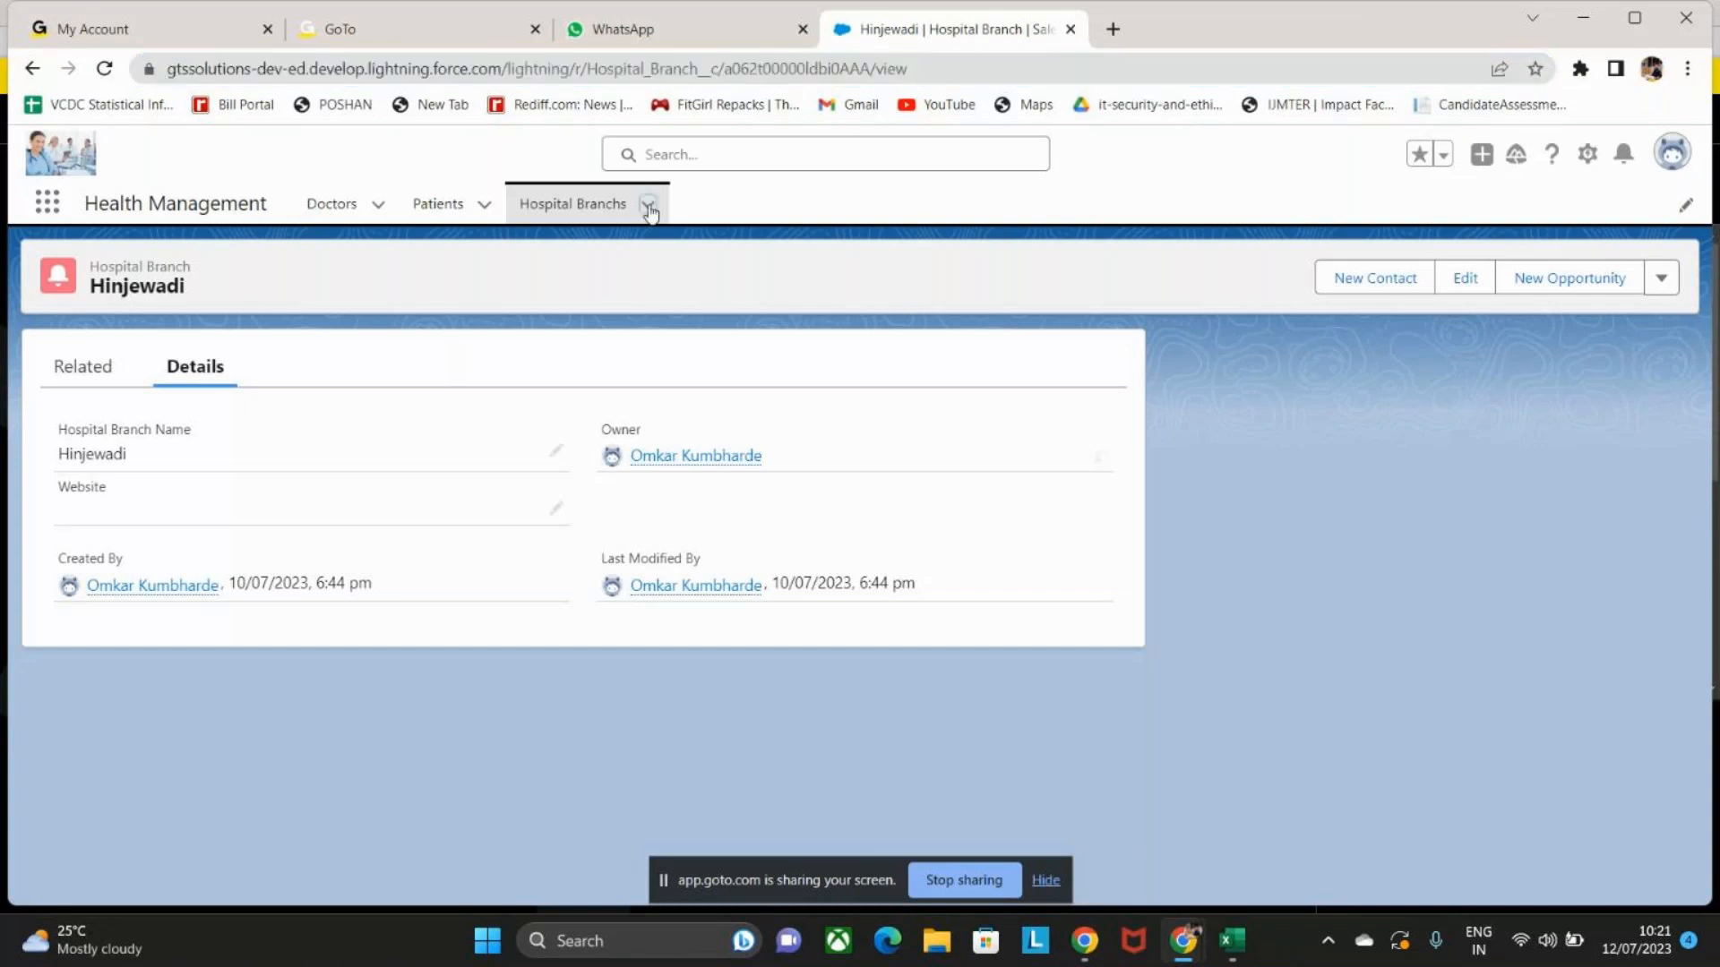
click(650, 210)
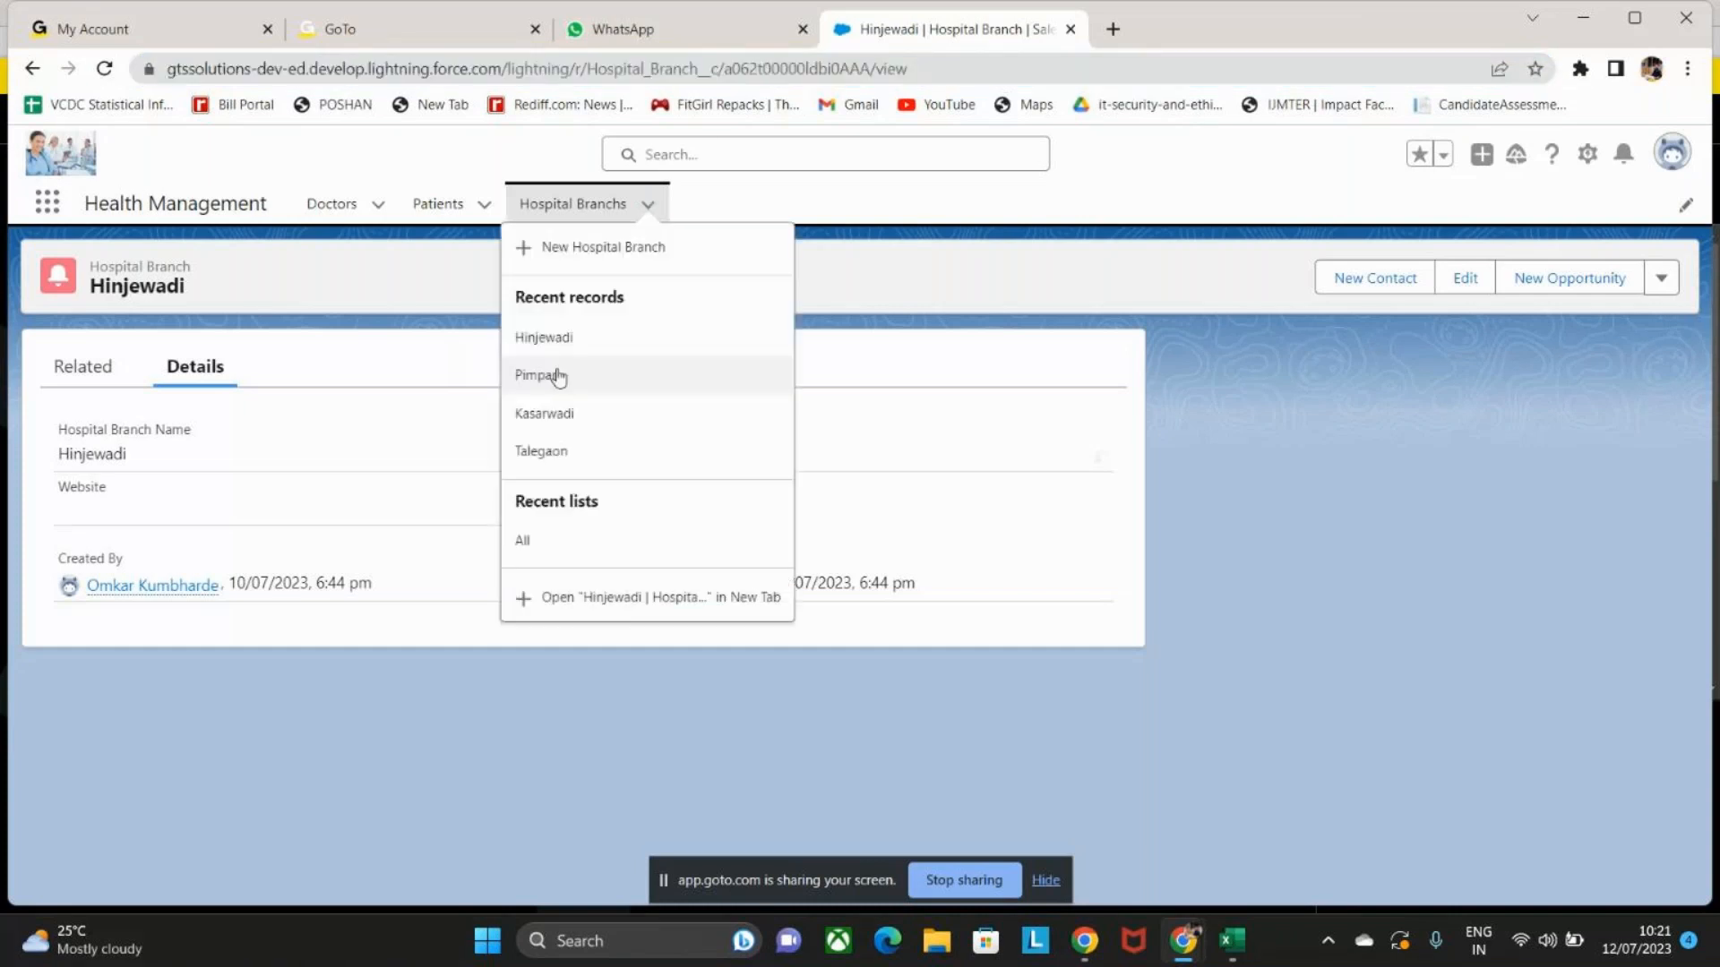
click(556, 375)
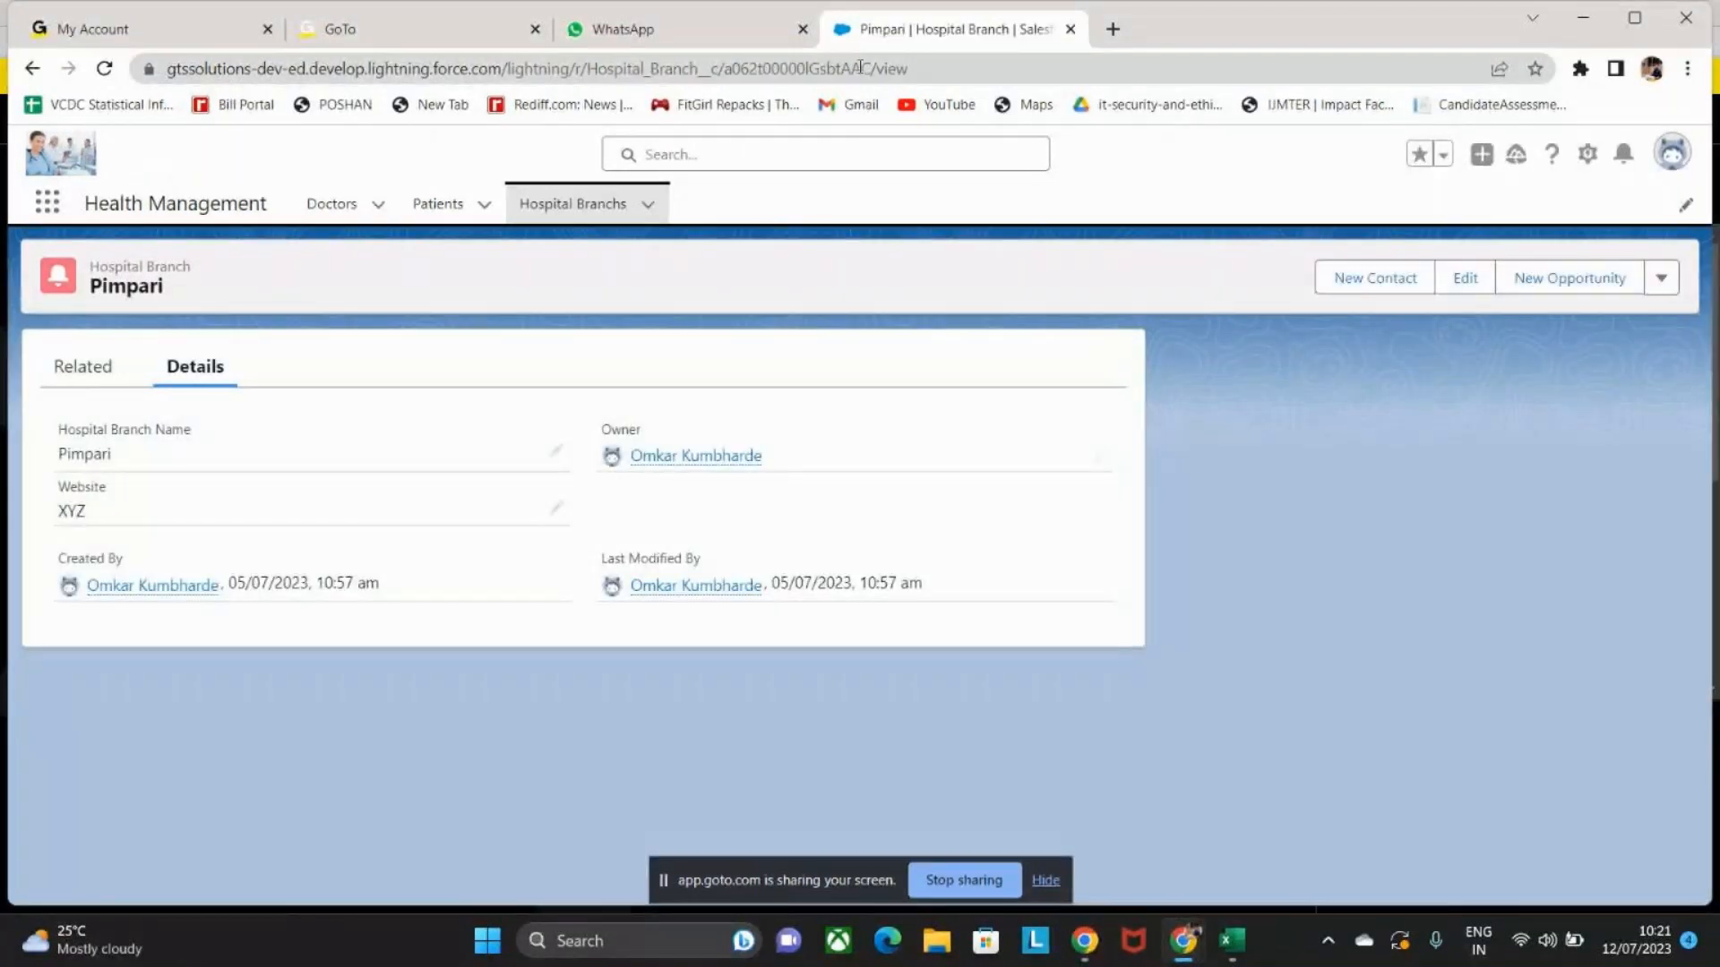
drag(851, 68, 725, 68)
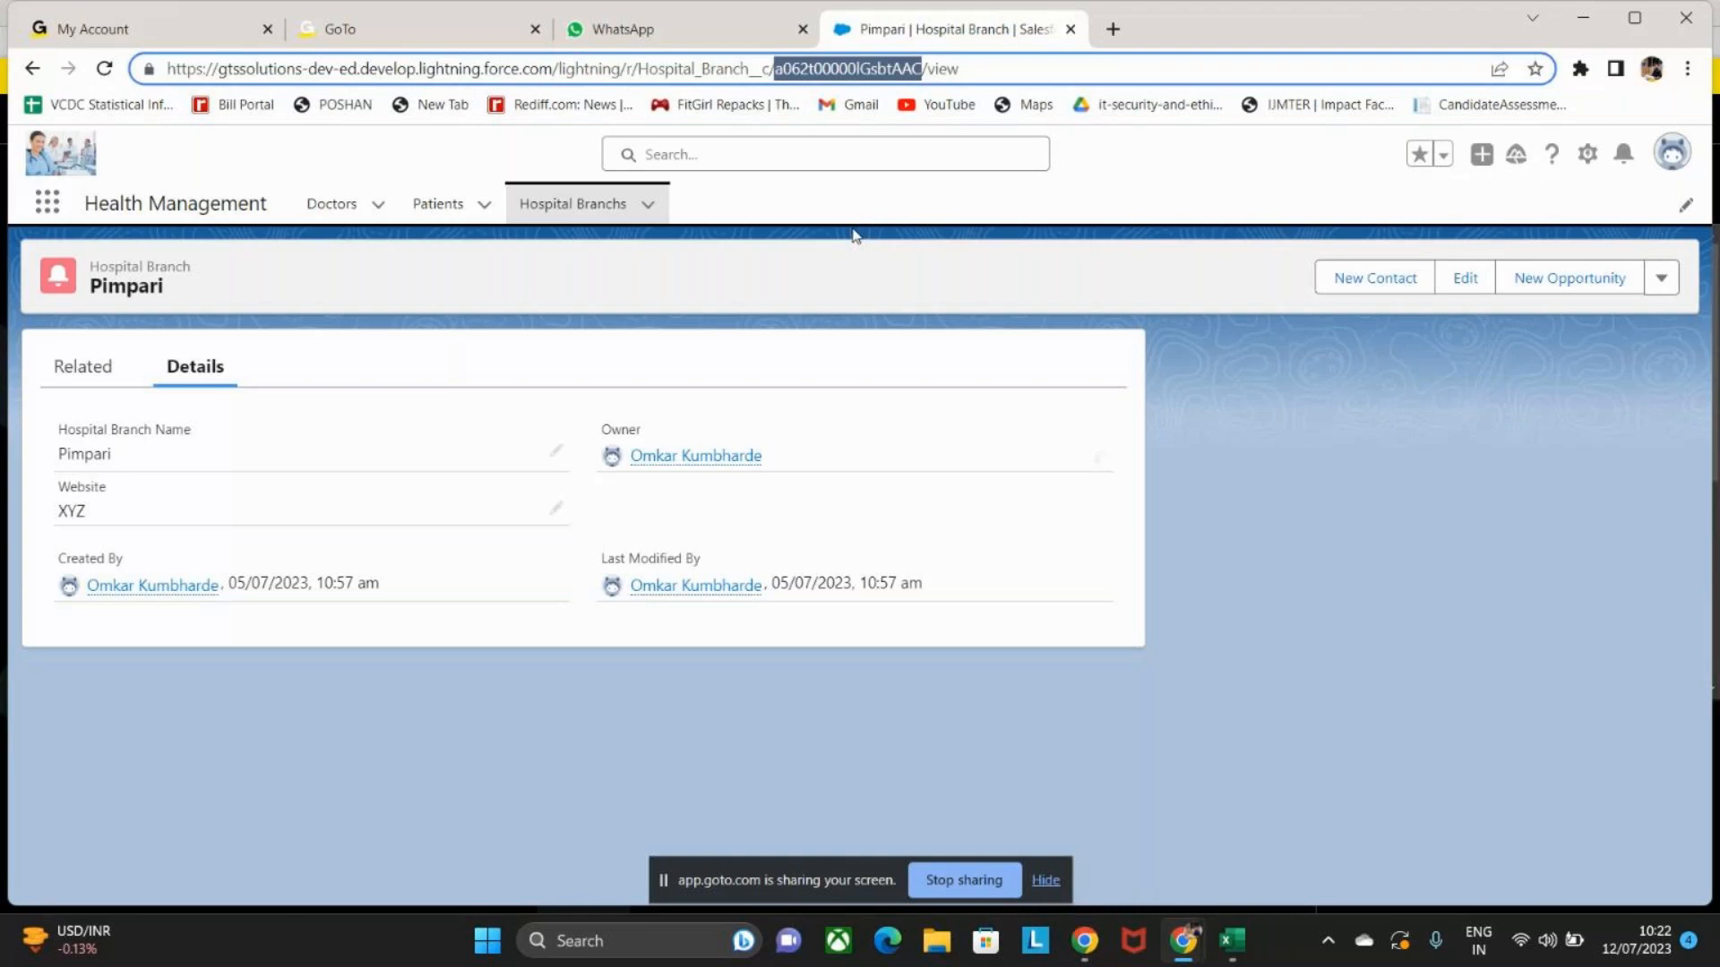
Start a new patient record from the Patients object and try to save it with all fields empty.
click(454, 213)
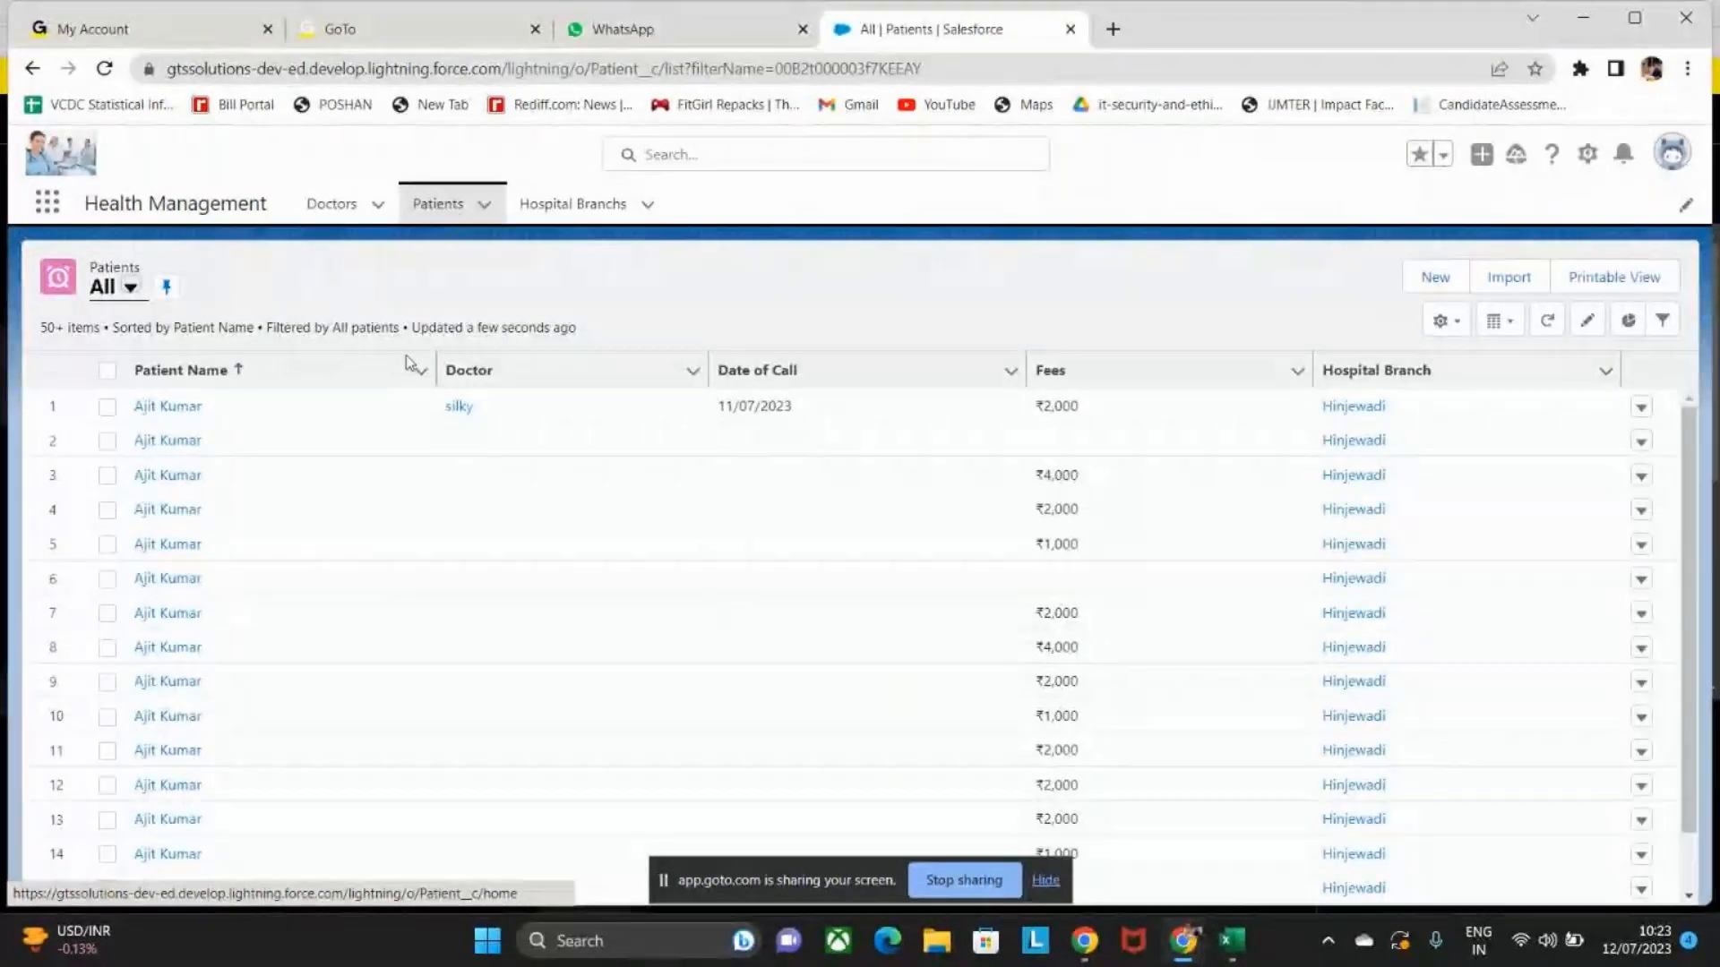
click(489, 208)
click(443, 251)
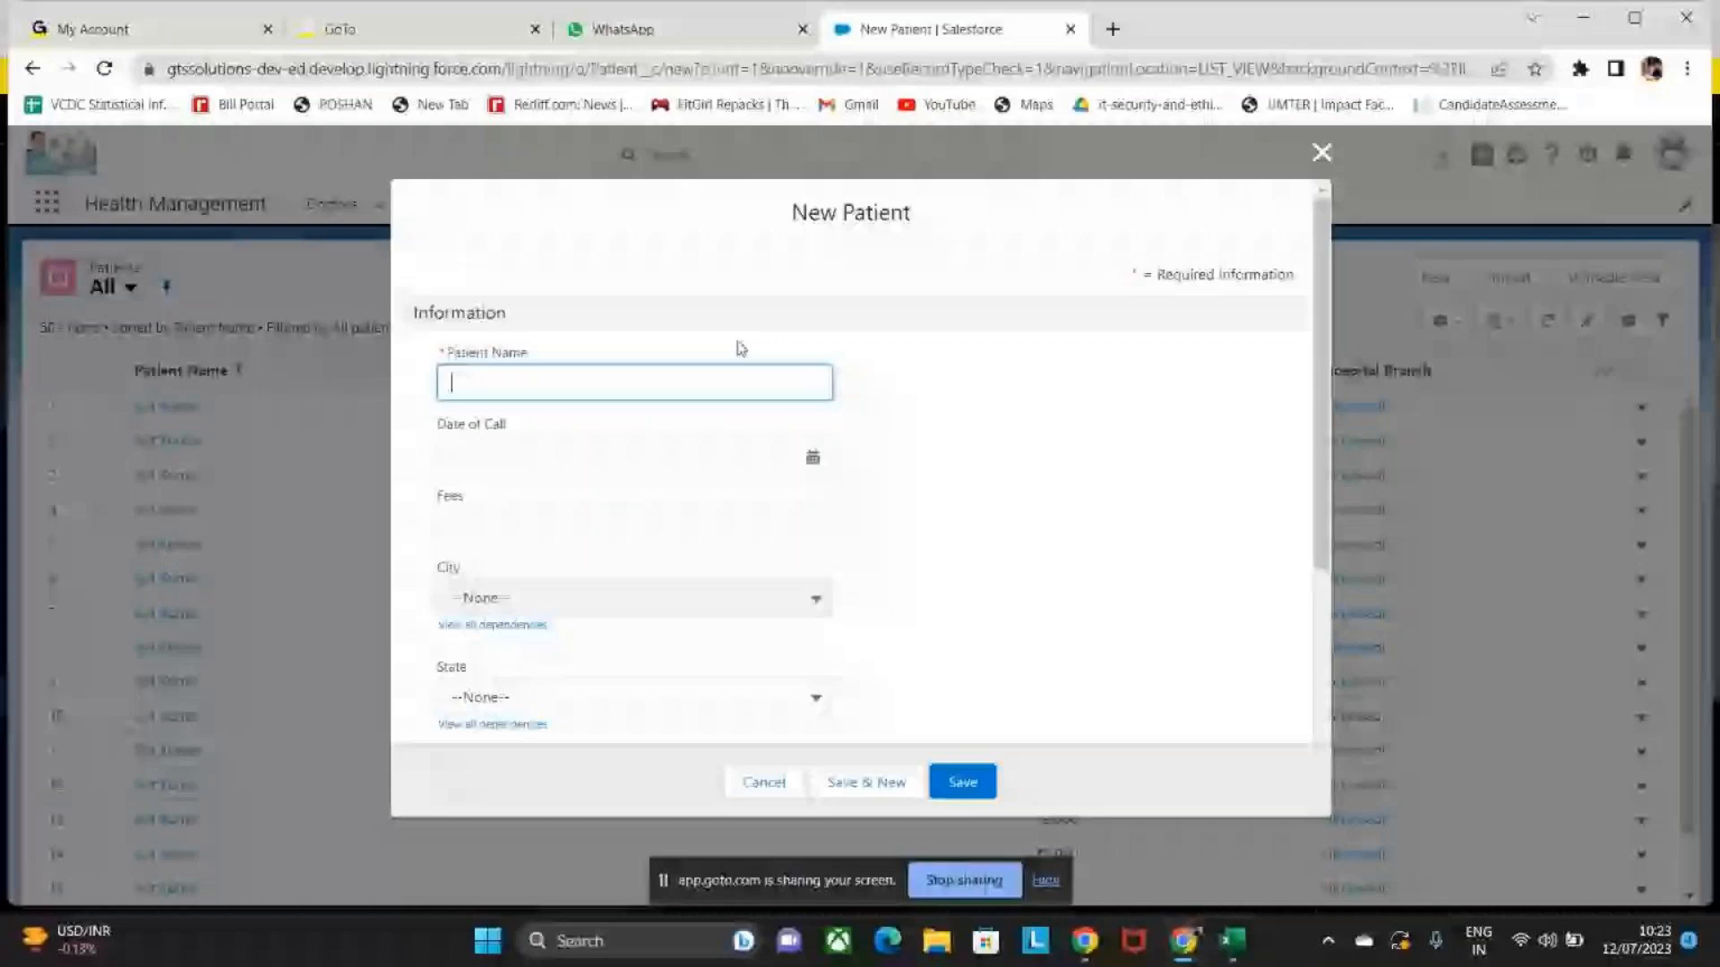
click(972, 792)
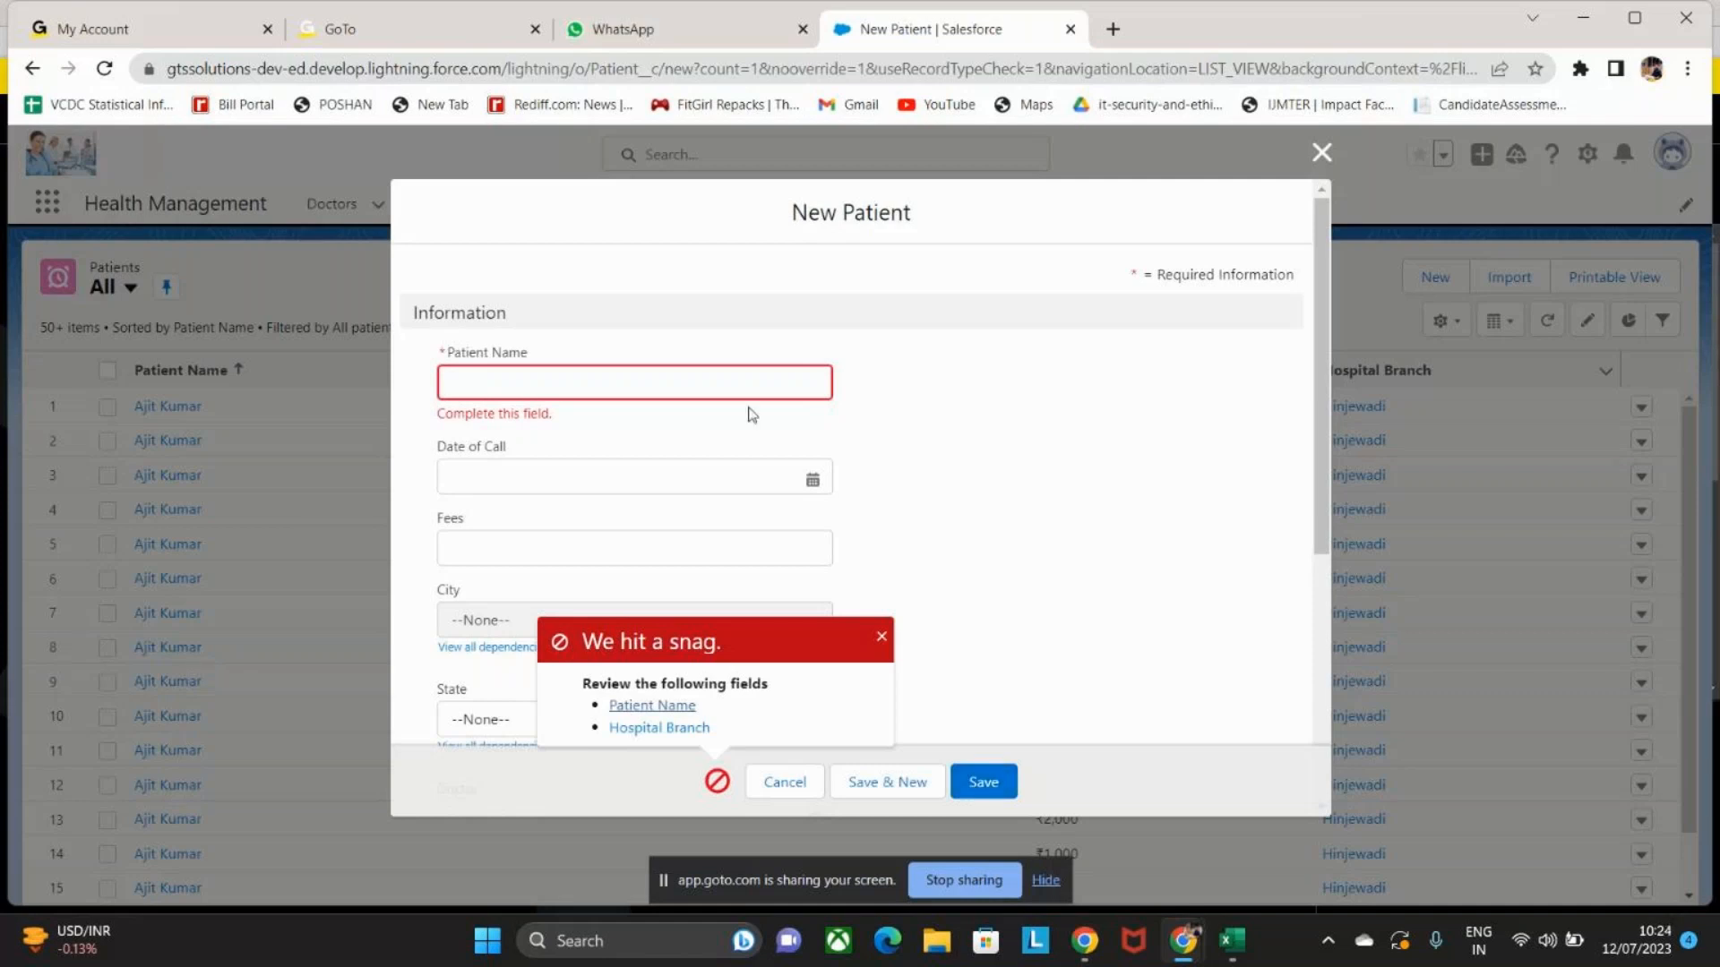
Enter the patient's name in the new patient record and try to save it with the hospital branch empty.
click(721, 387)
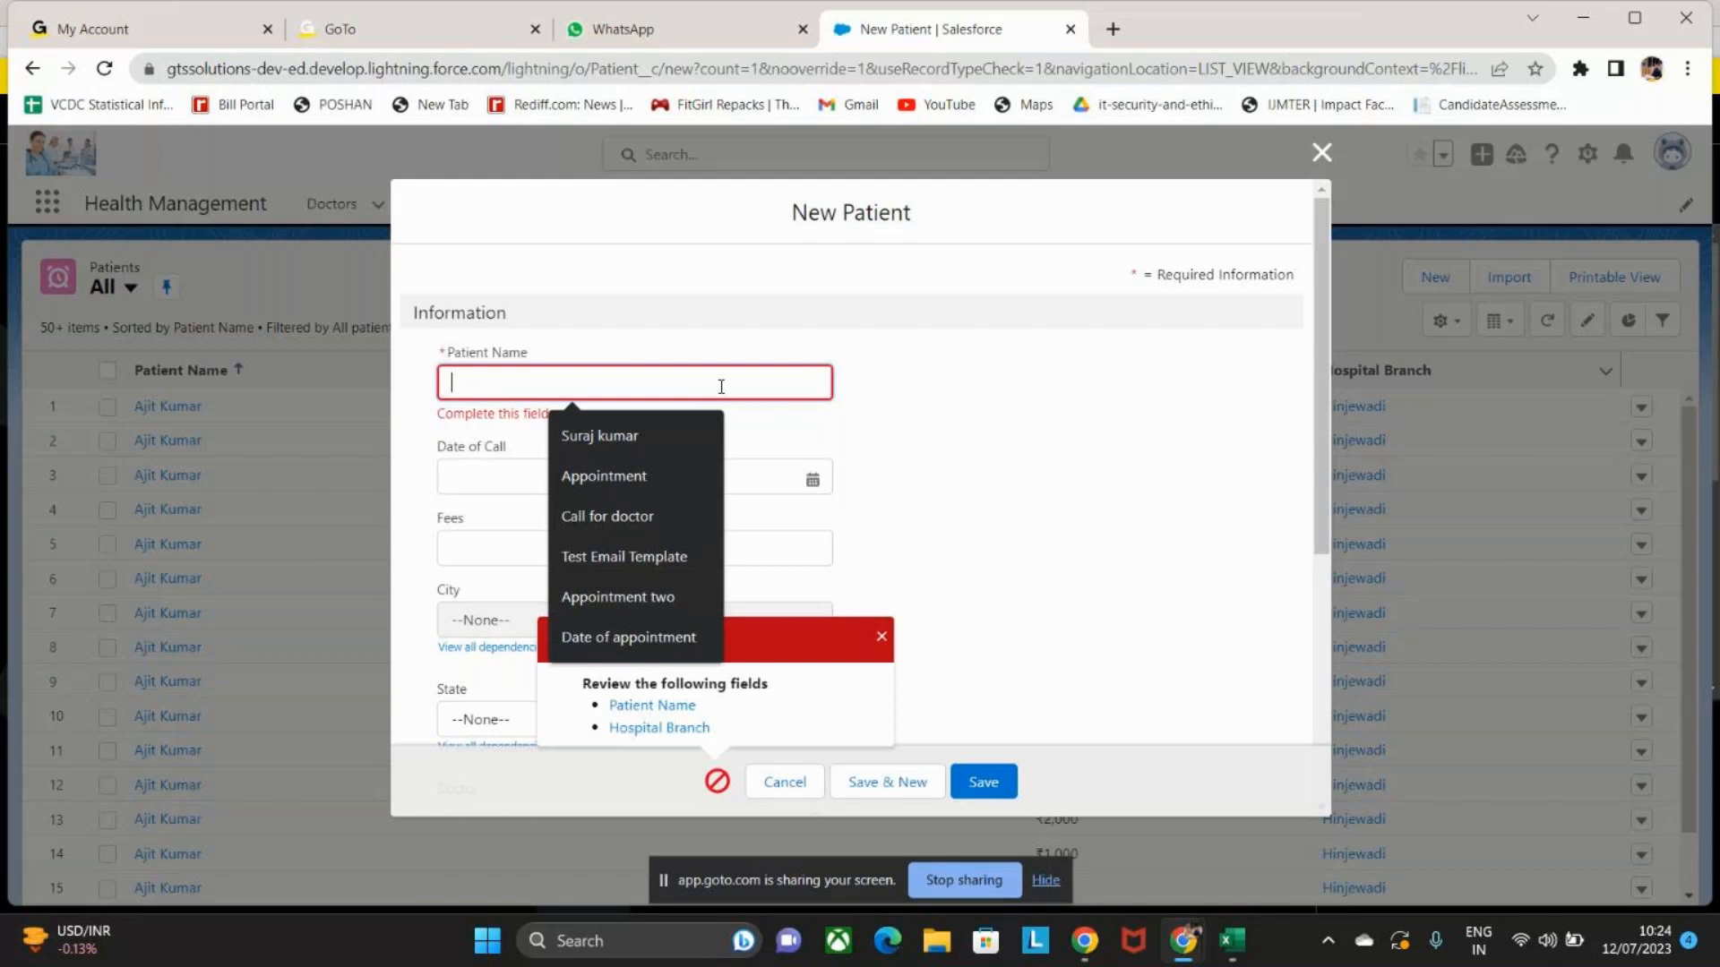
text(An)
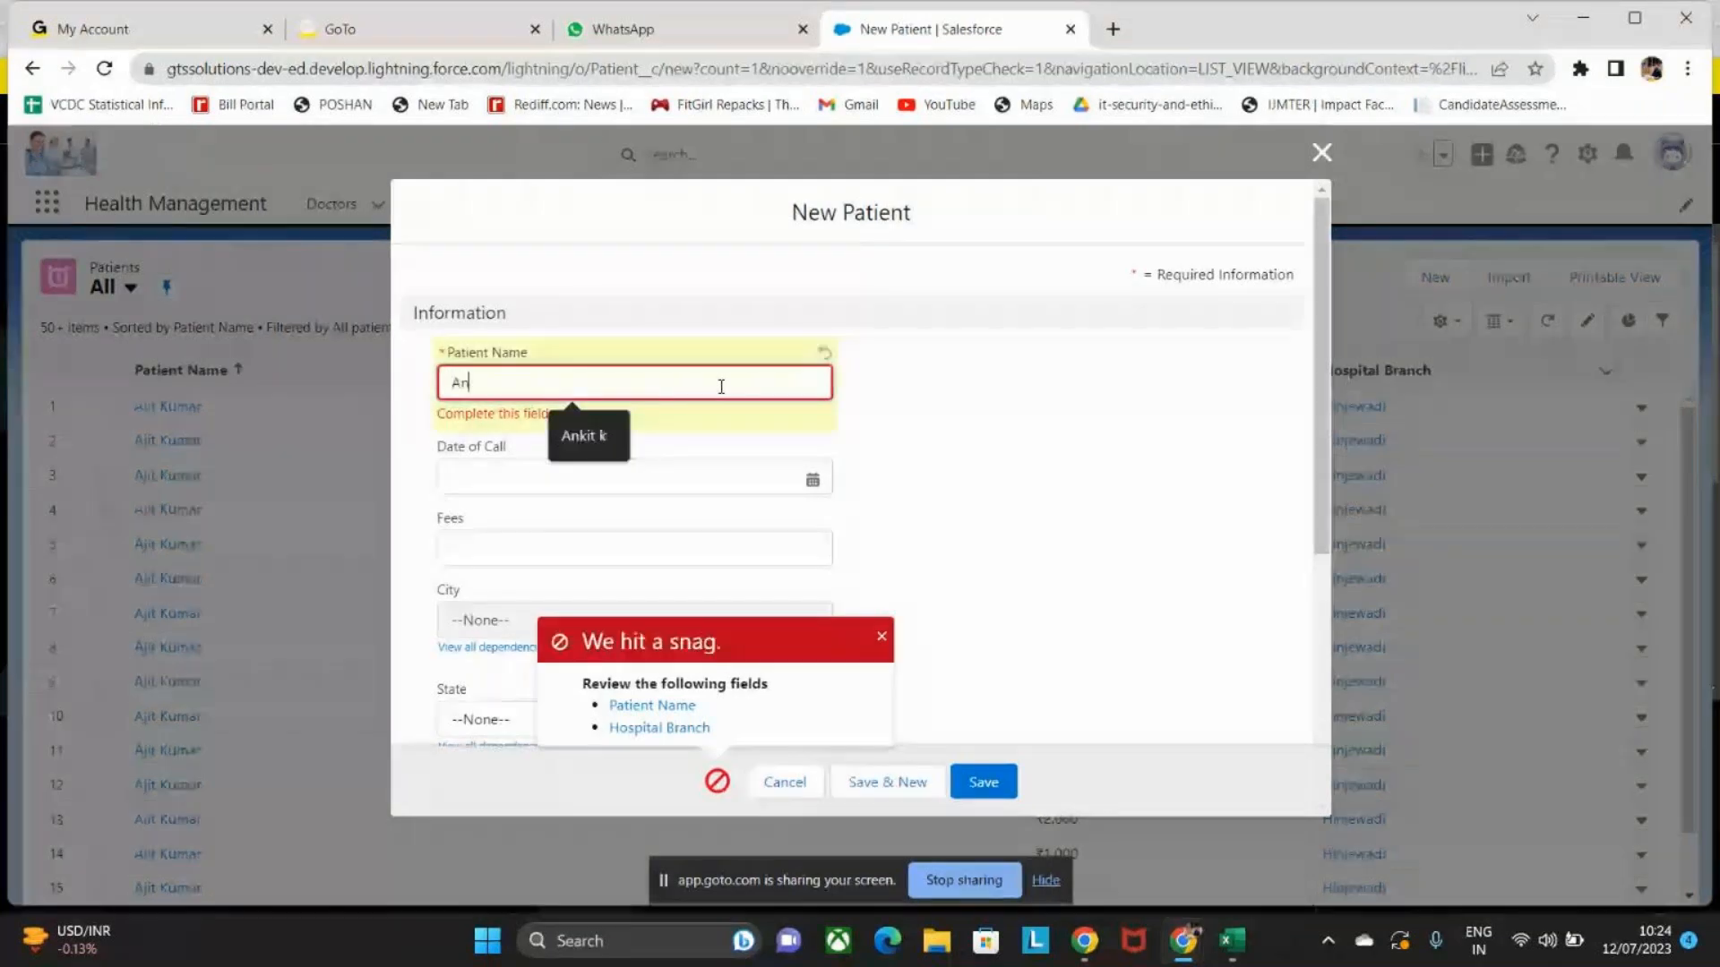
text(lit)
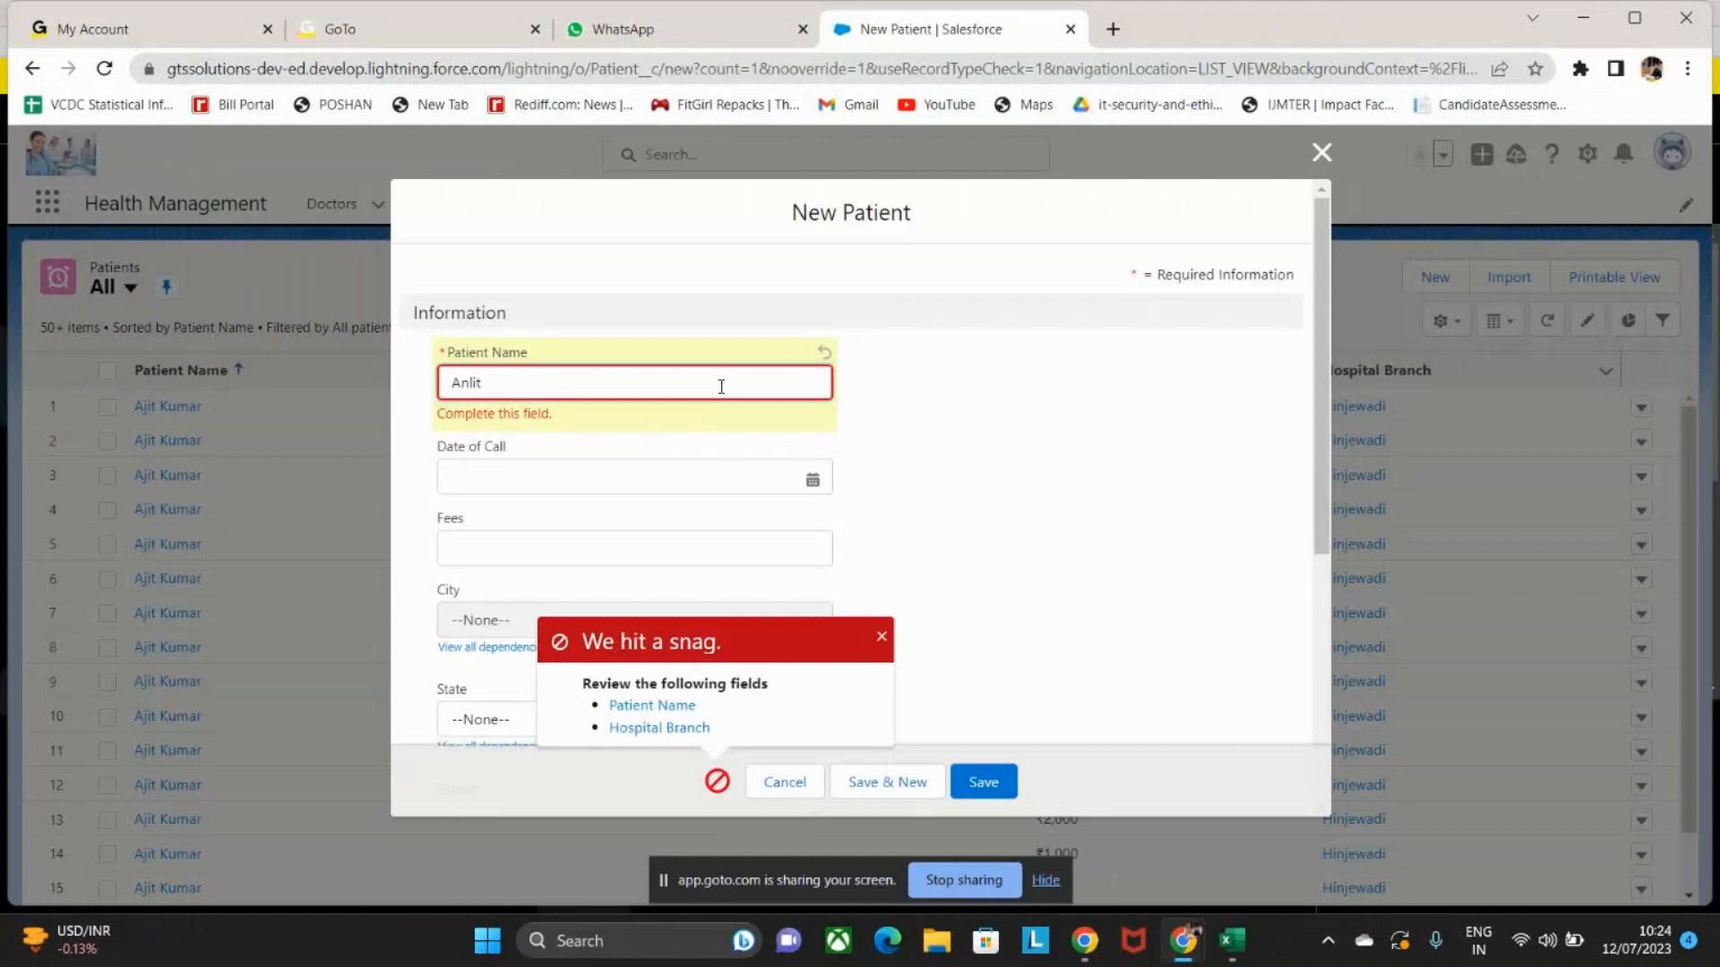
key(BackSpace)
key(BackSpace)
key(BackSpace)
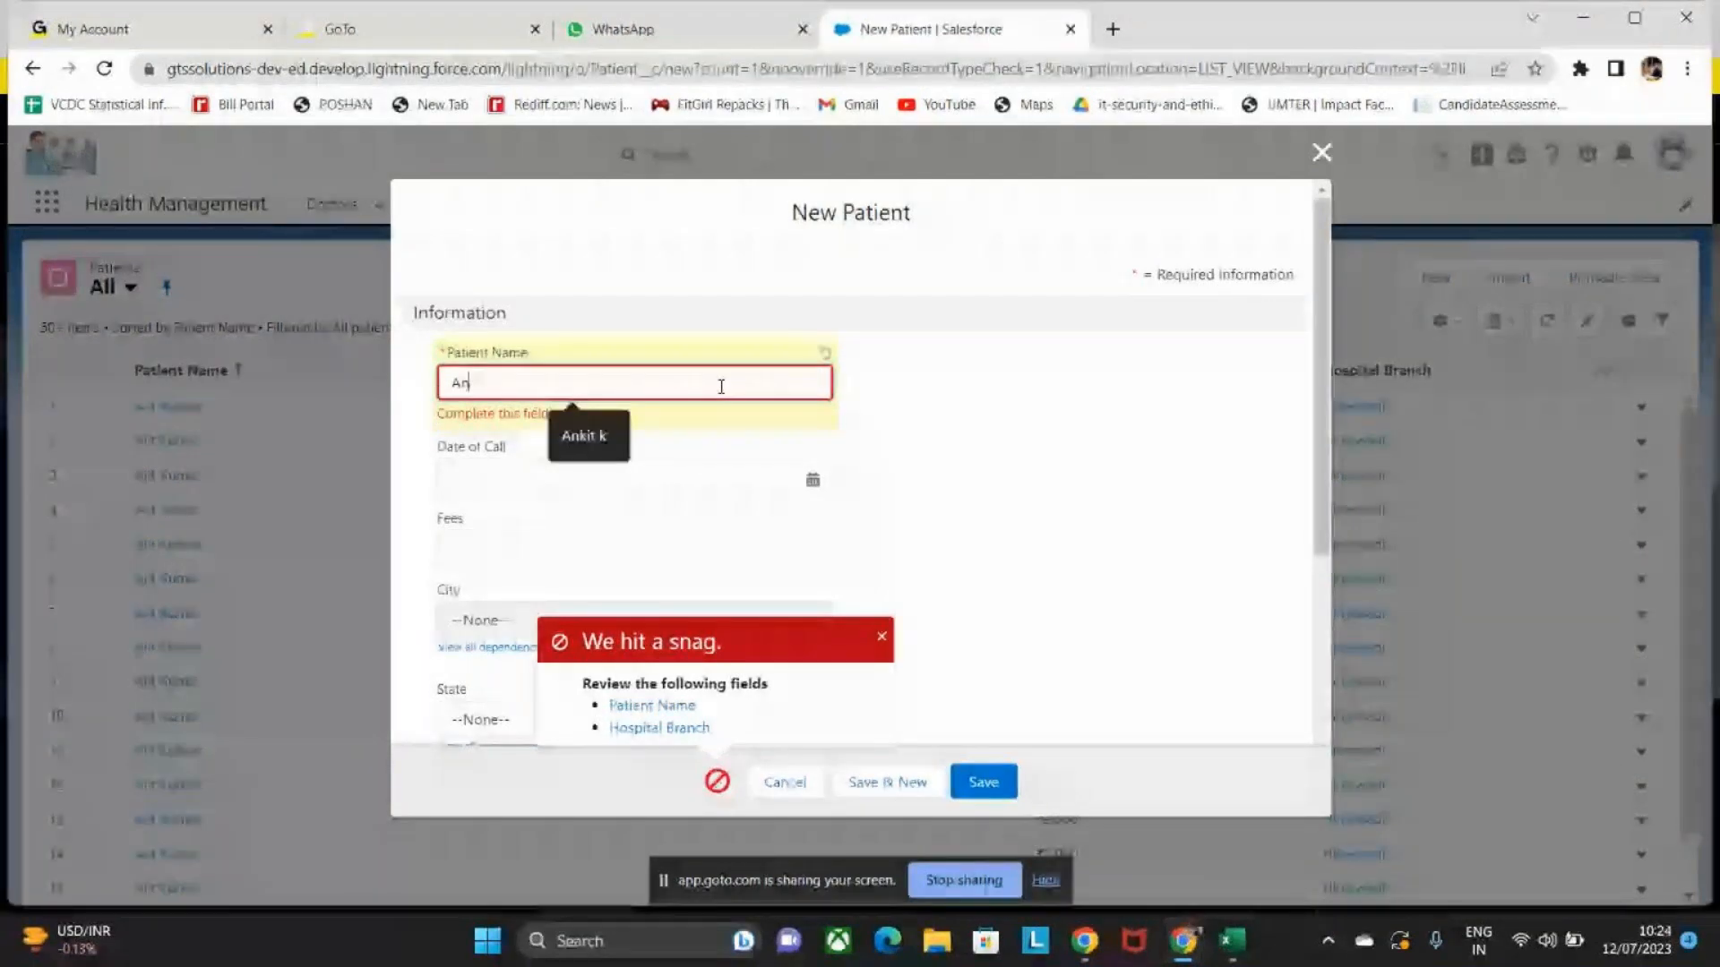
text(kit)
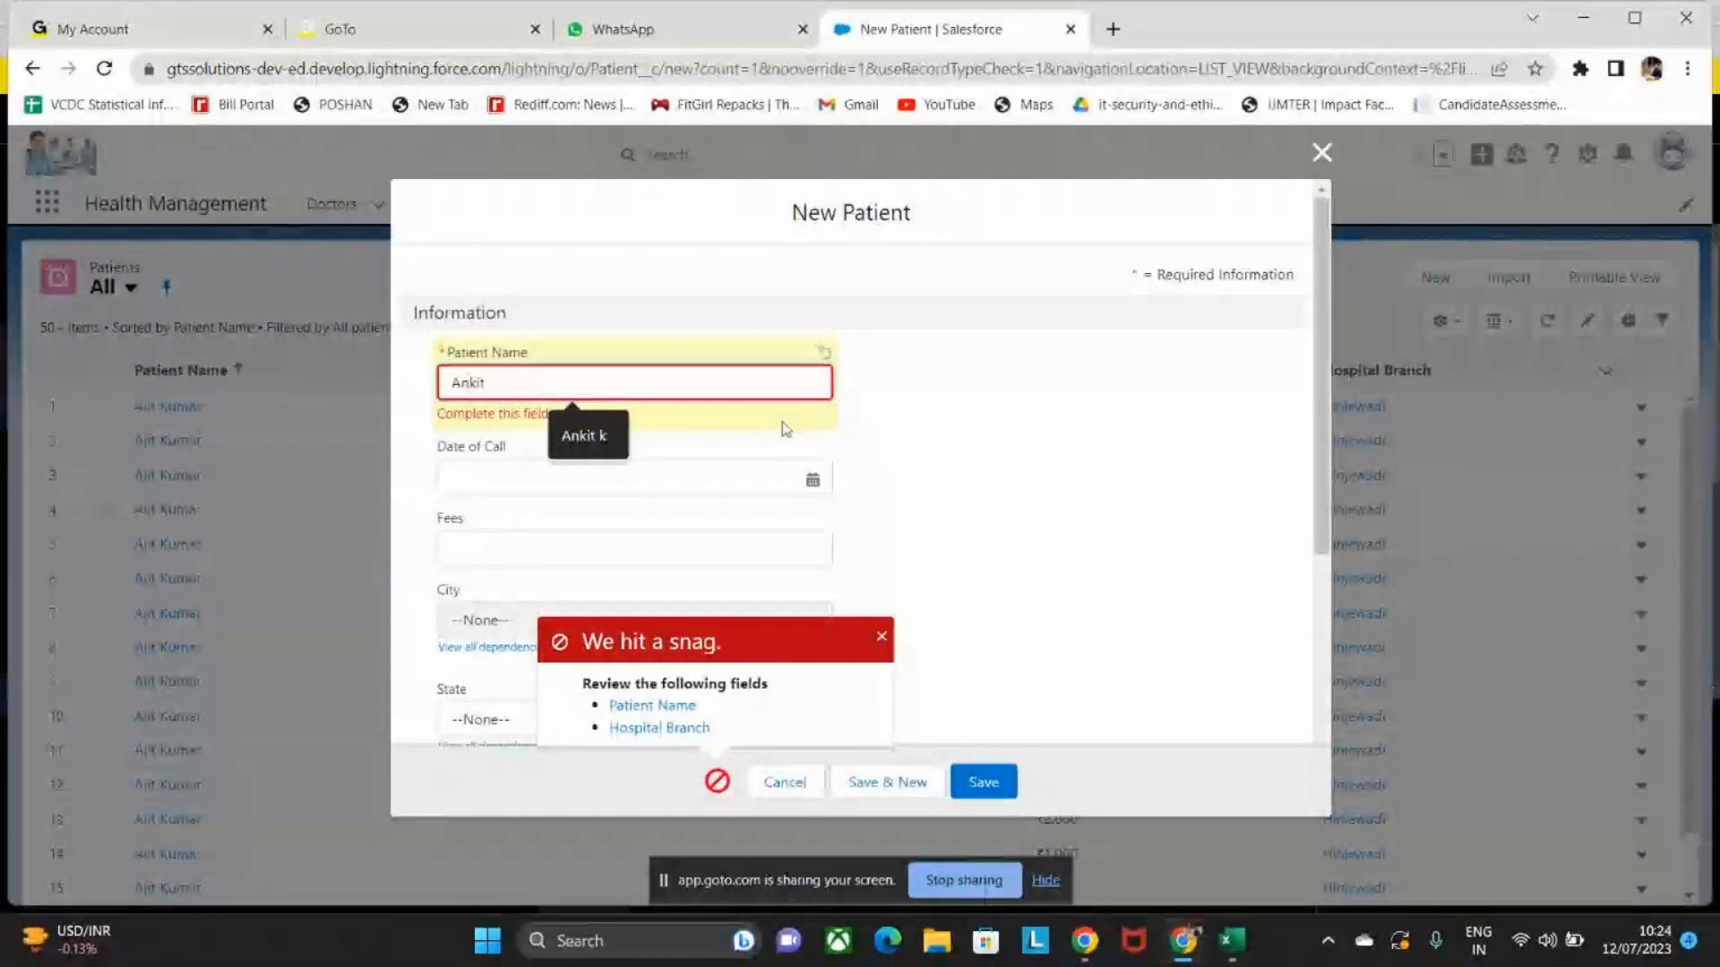
click(983, 793)
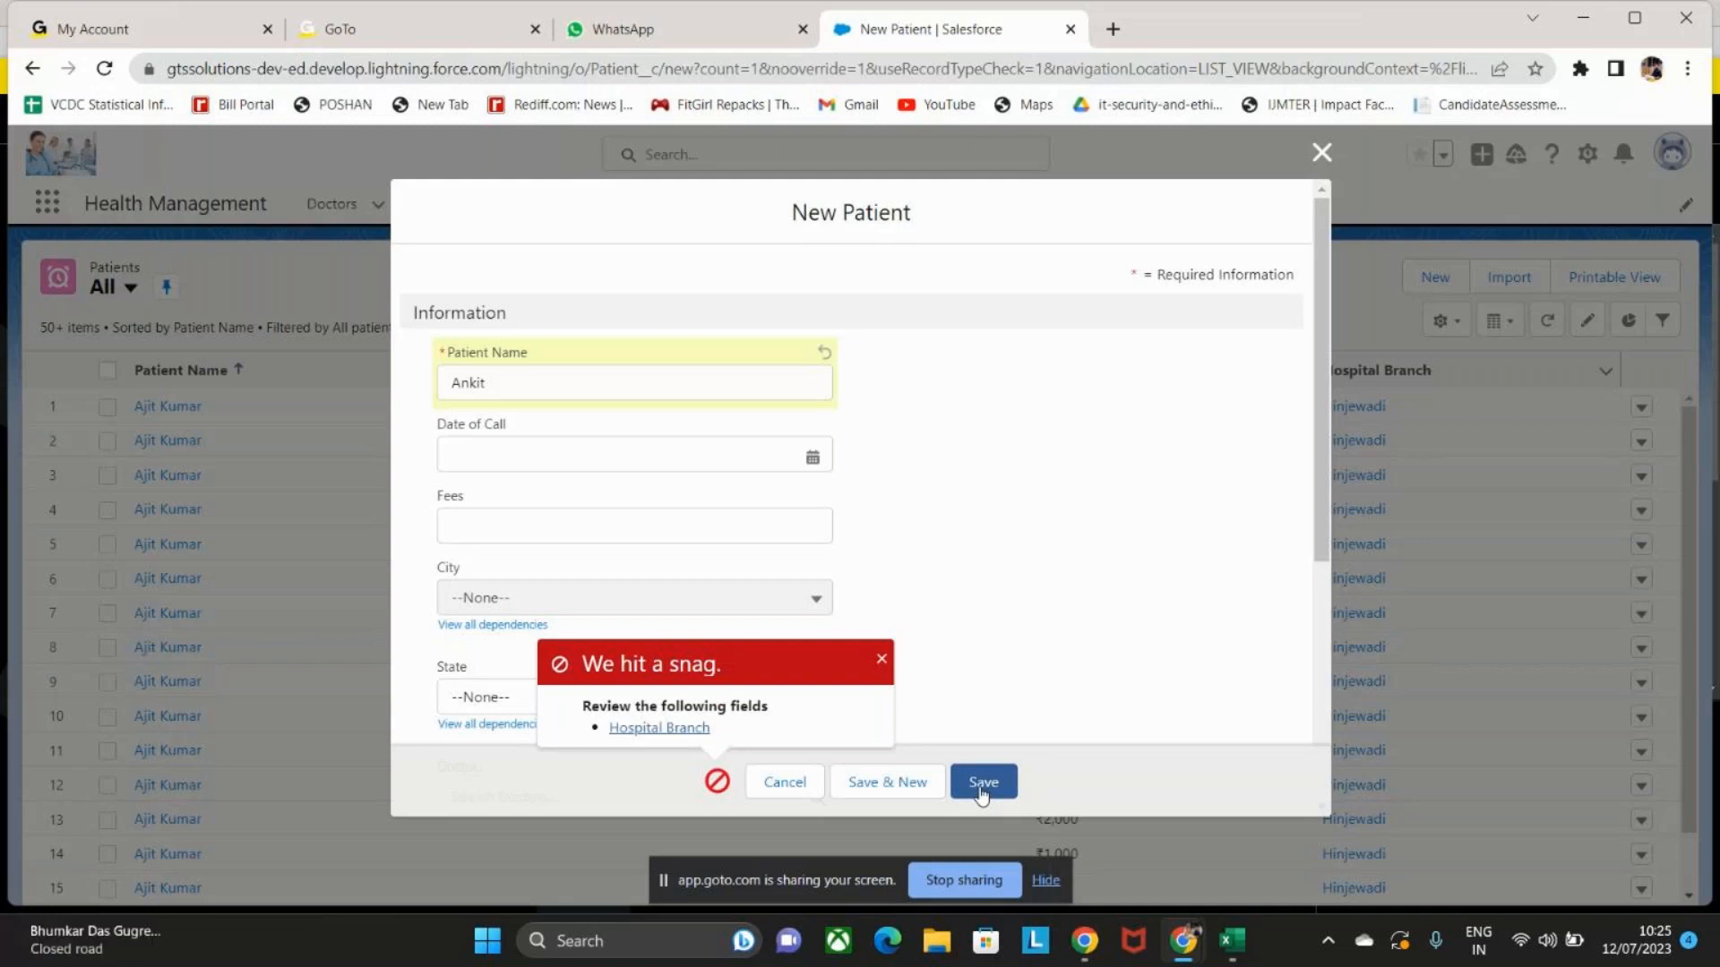
Set the new patient's Hospital Branch to Talegaon and save the record.
click(882, 660)
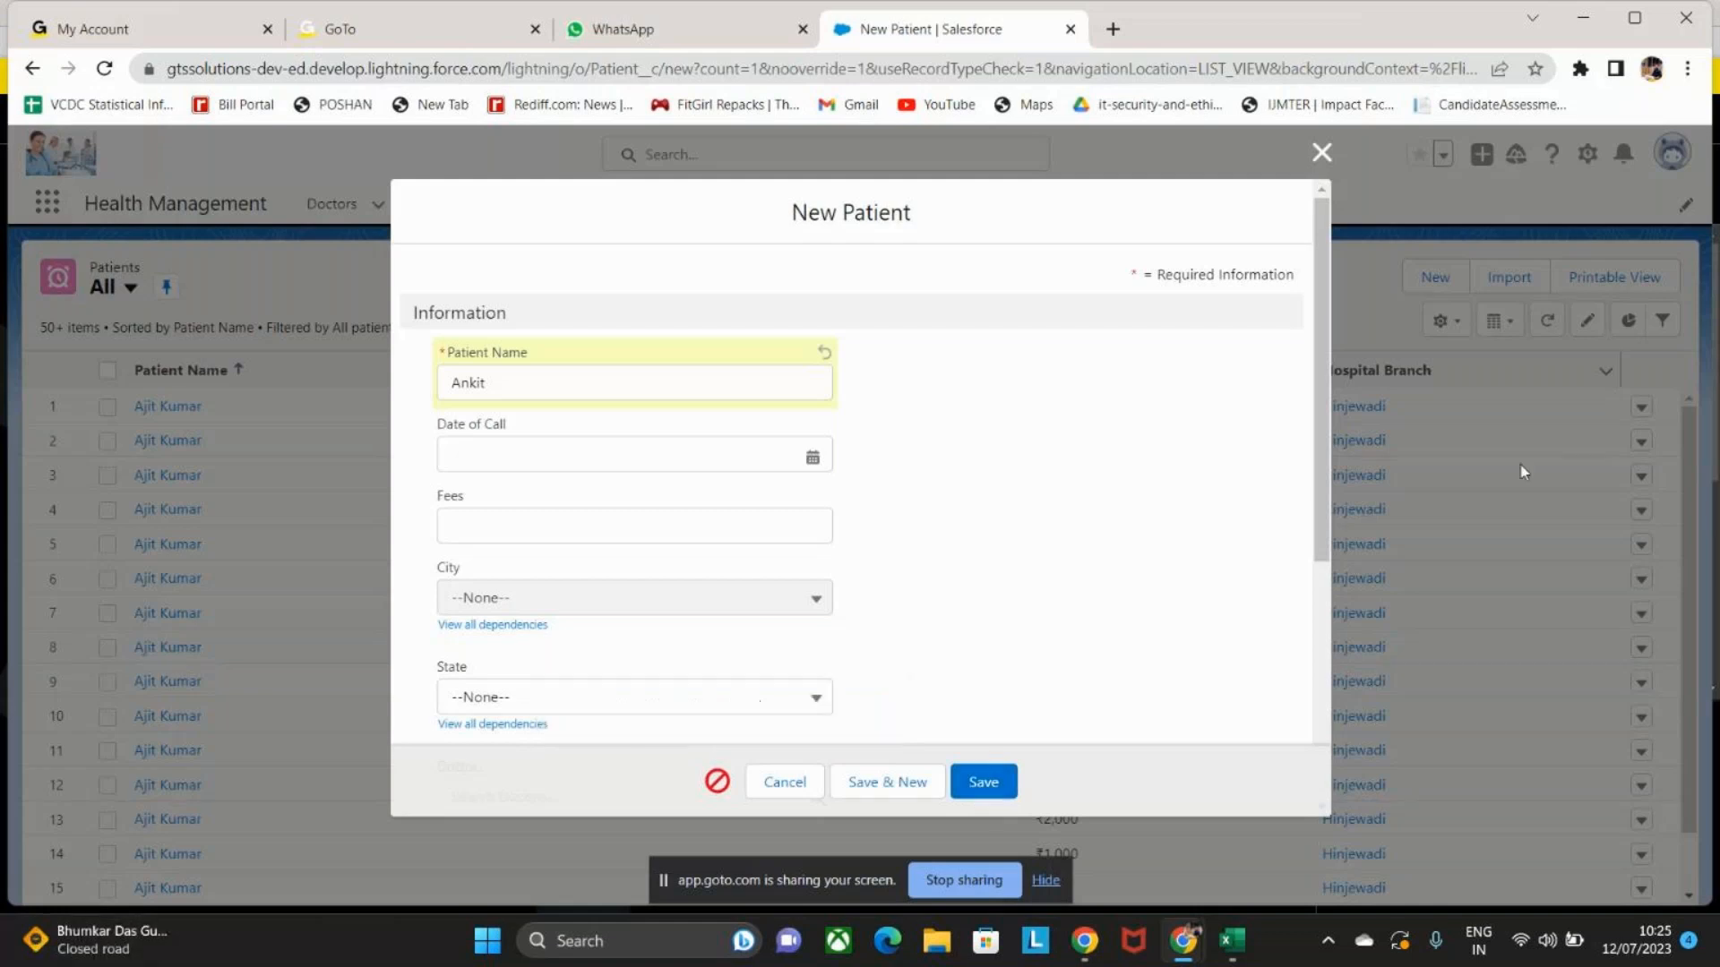
drag(1316, 513, 1321, 647)
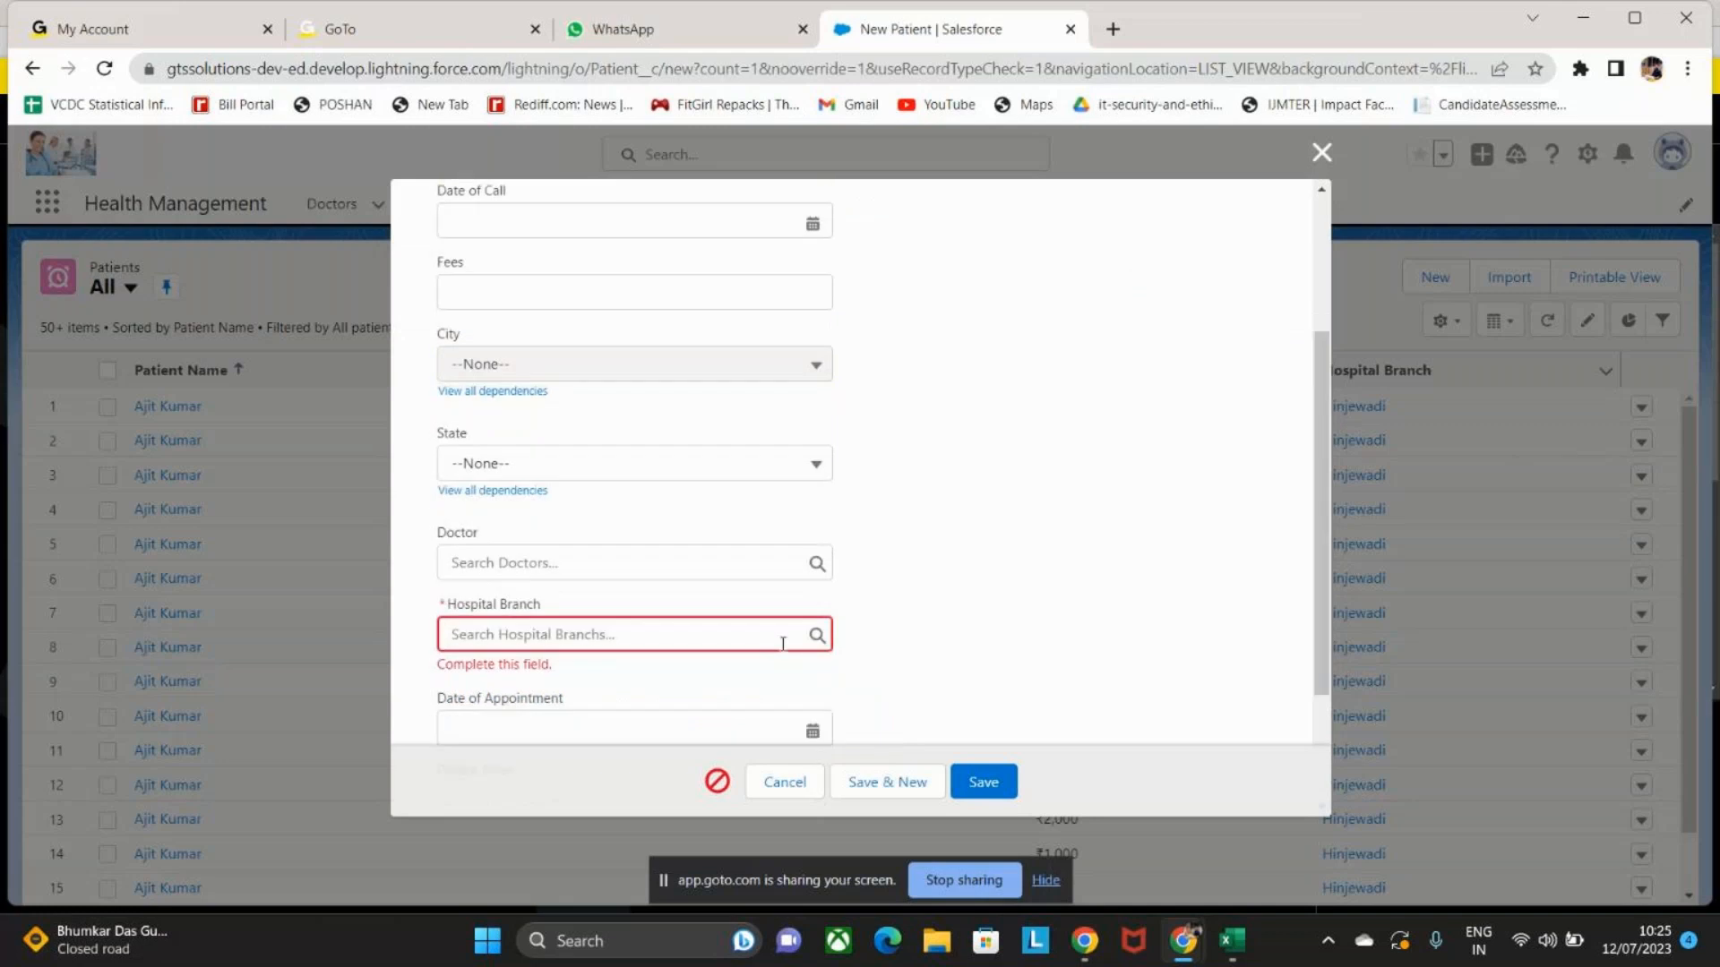
click(782, 639)
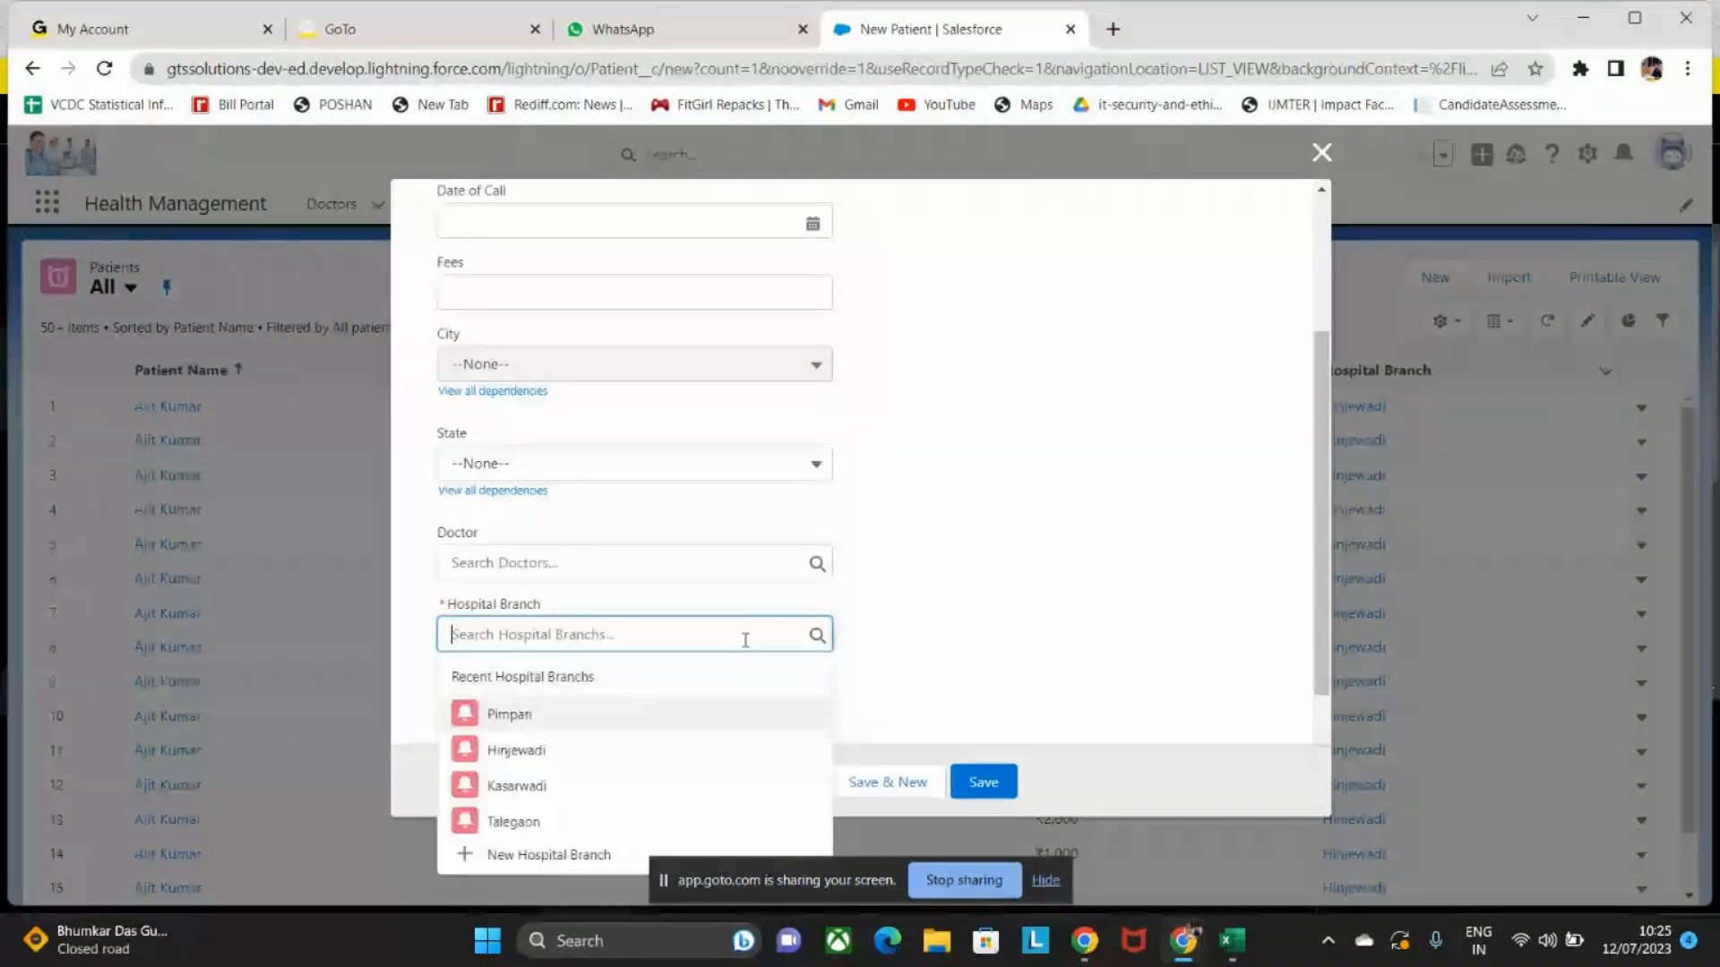
click(592, 822)
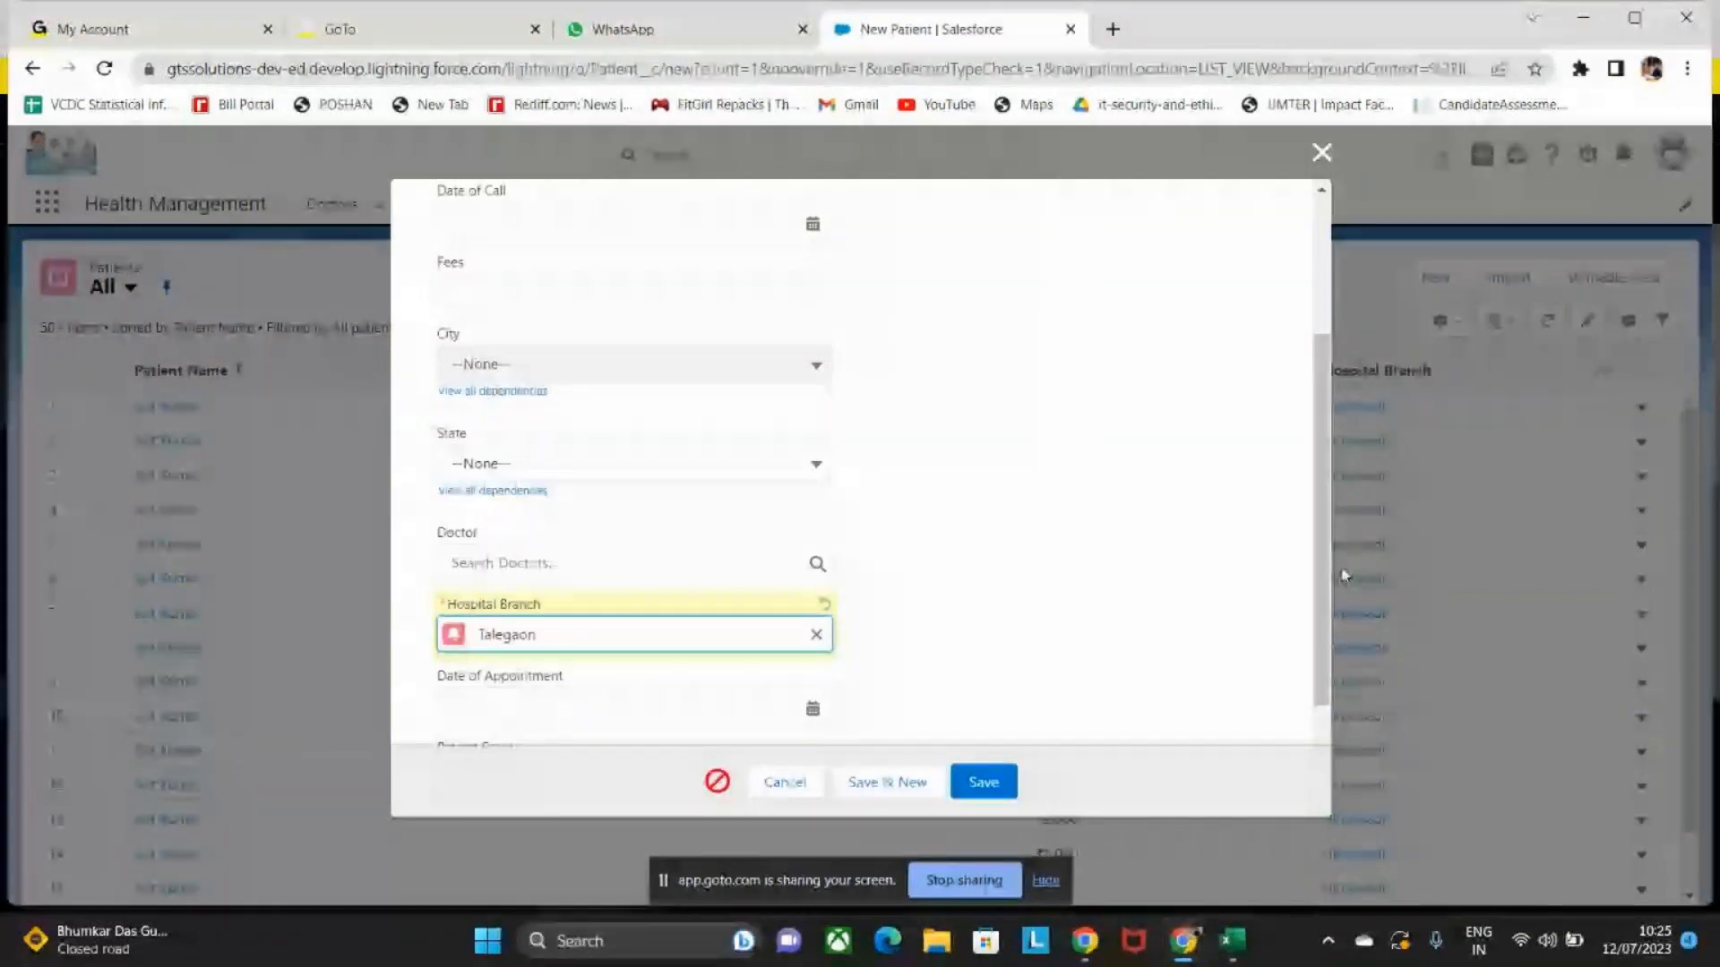
scroll(1320, 665, down, 2)
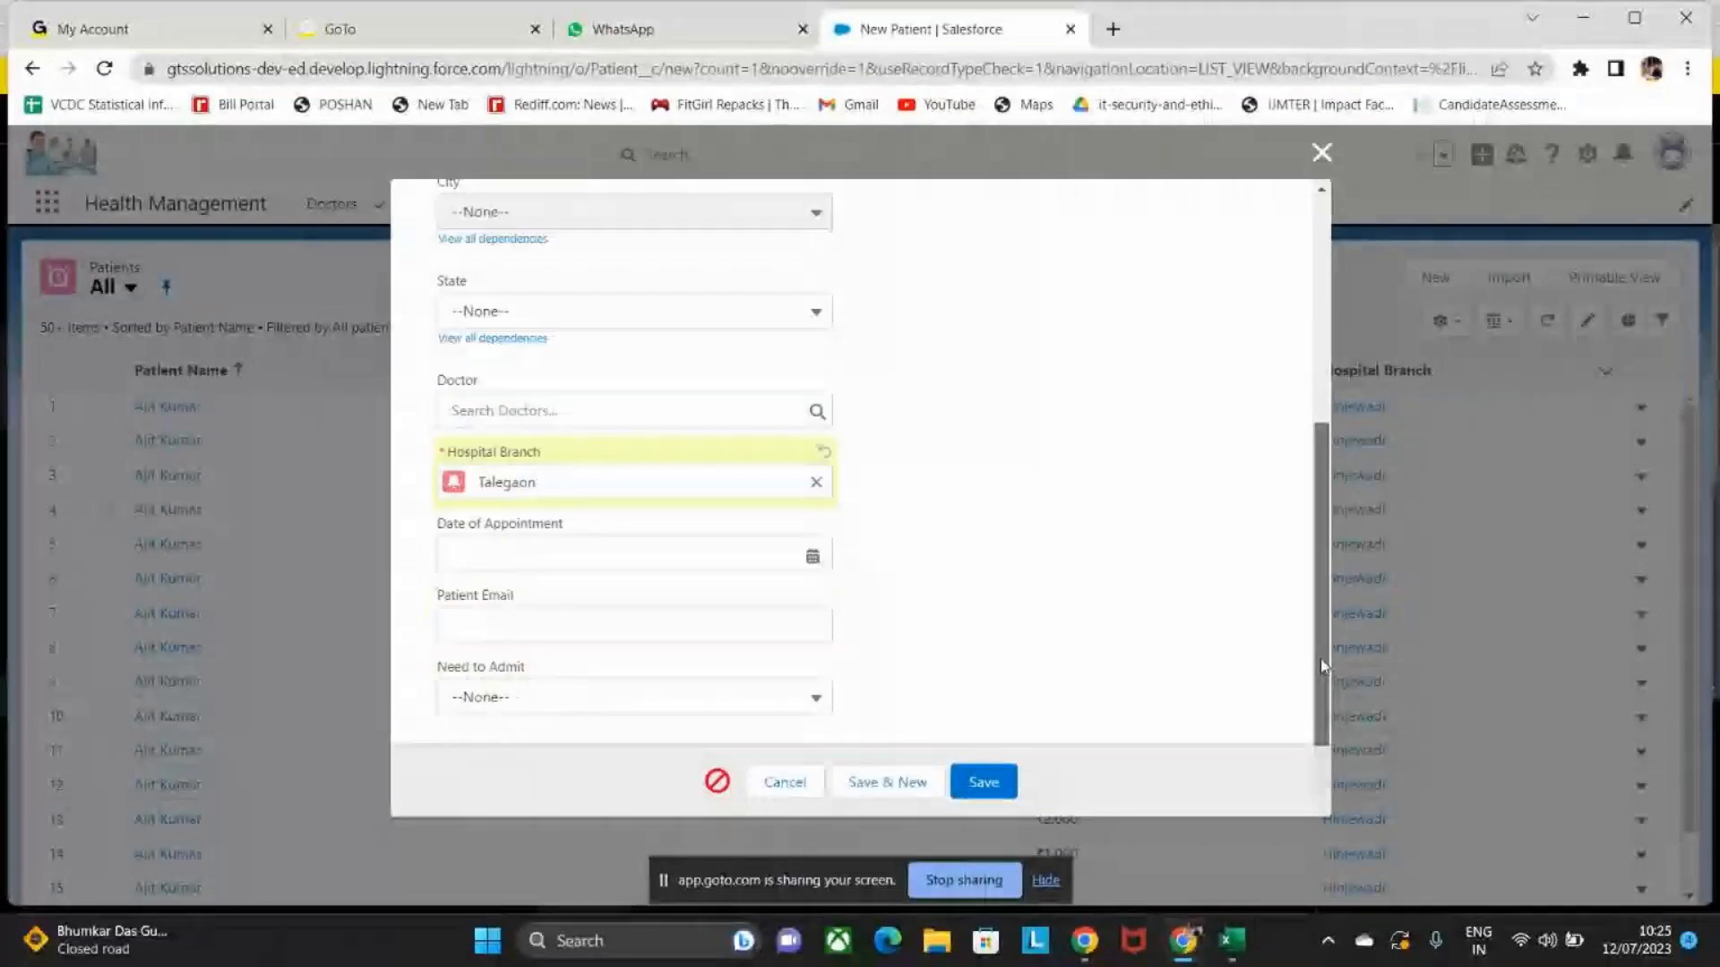
drag(1320, 660, 1321, 662)
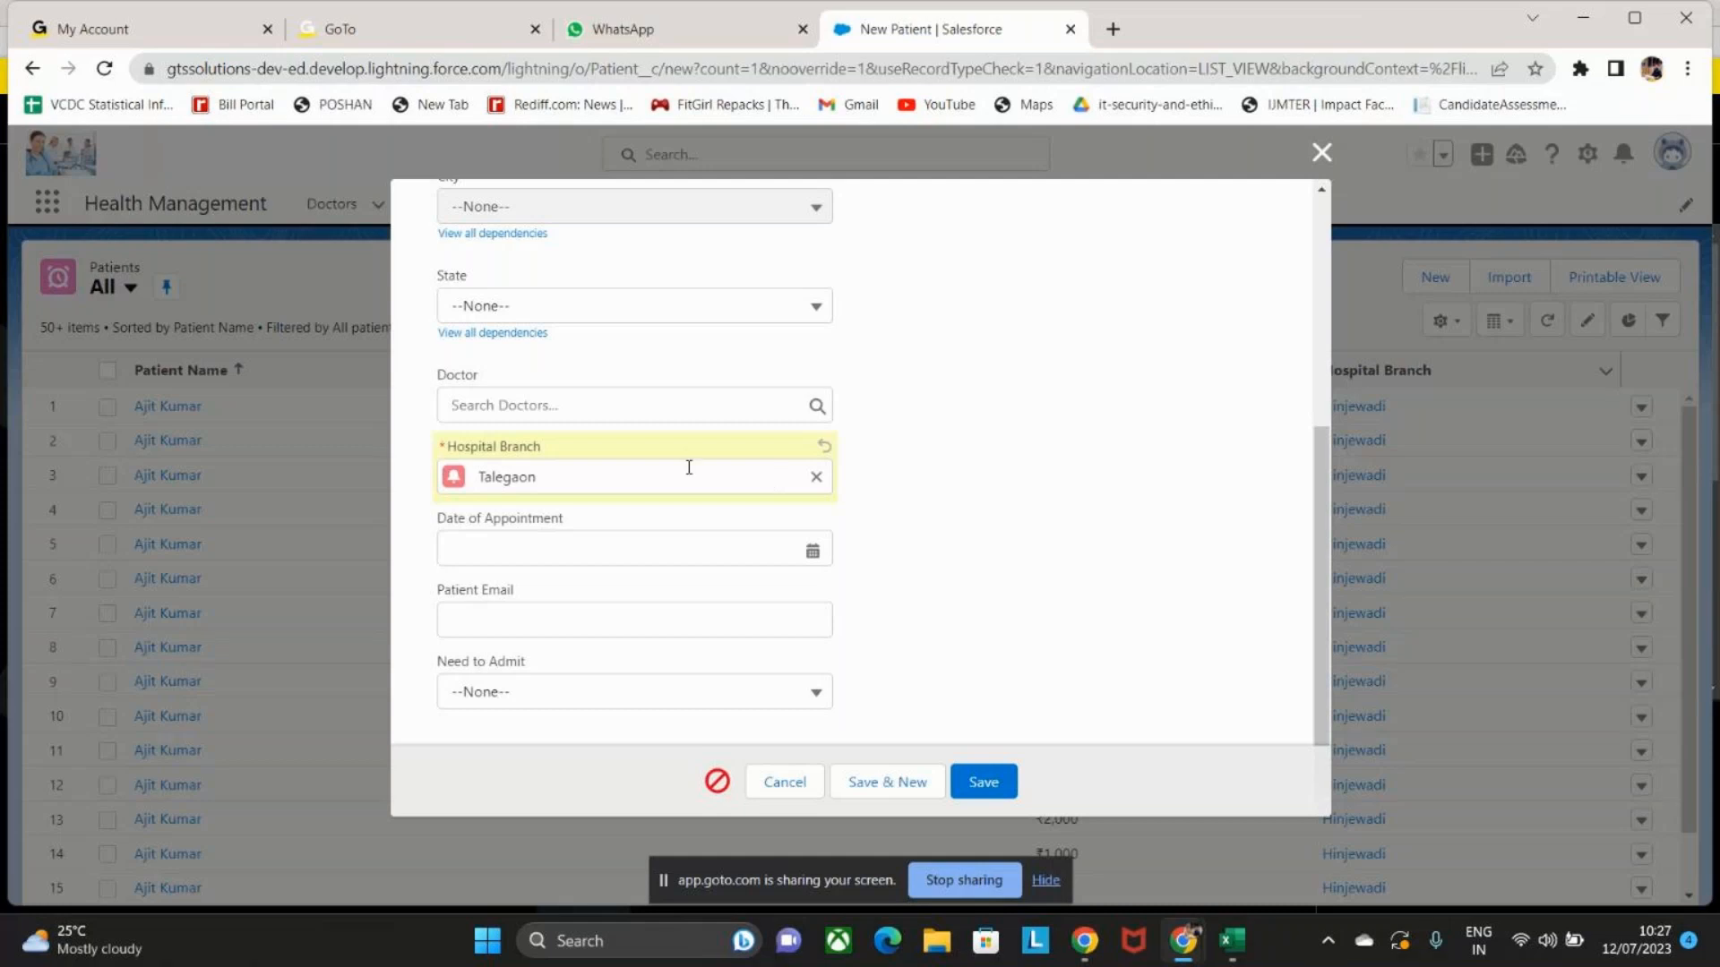
click(647, 476)
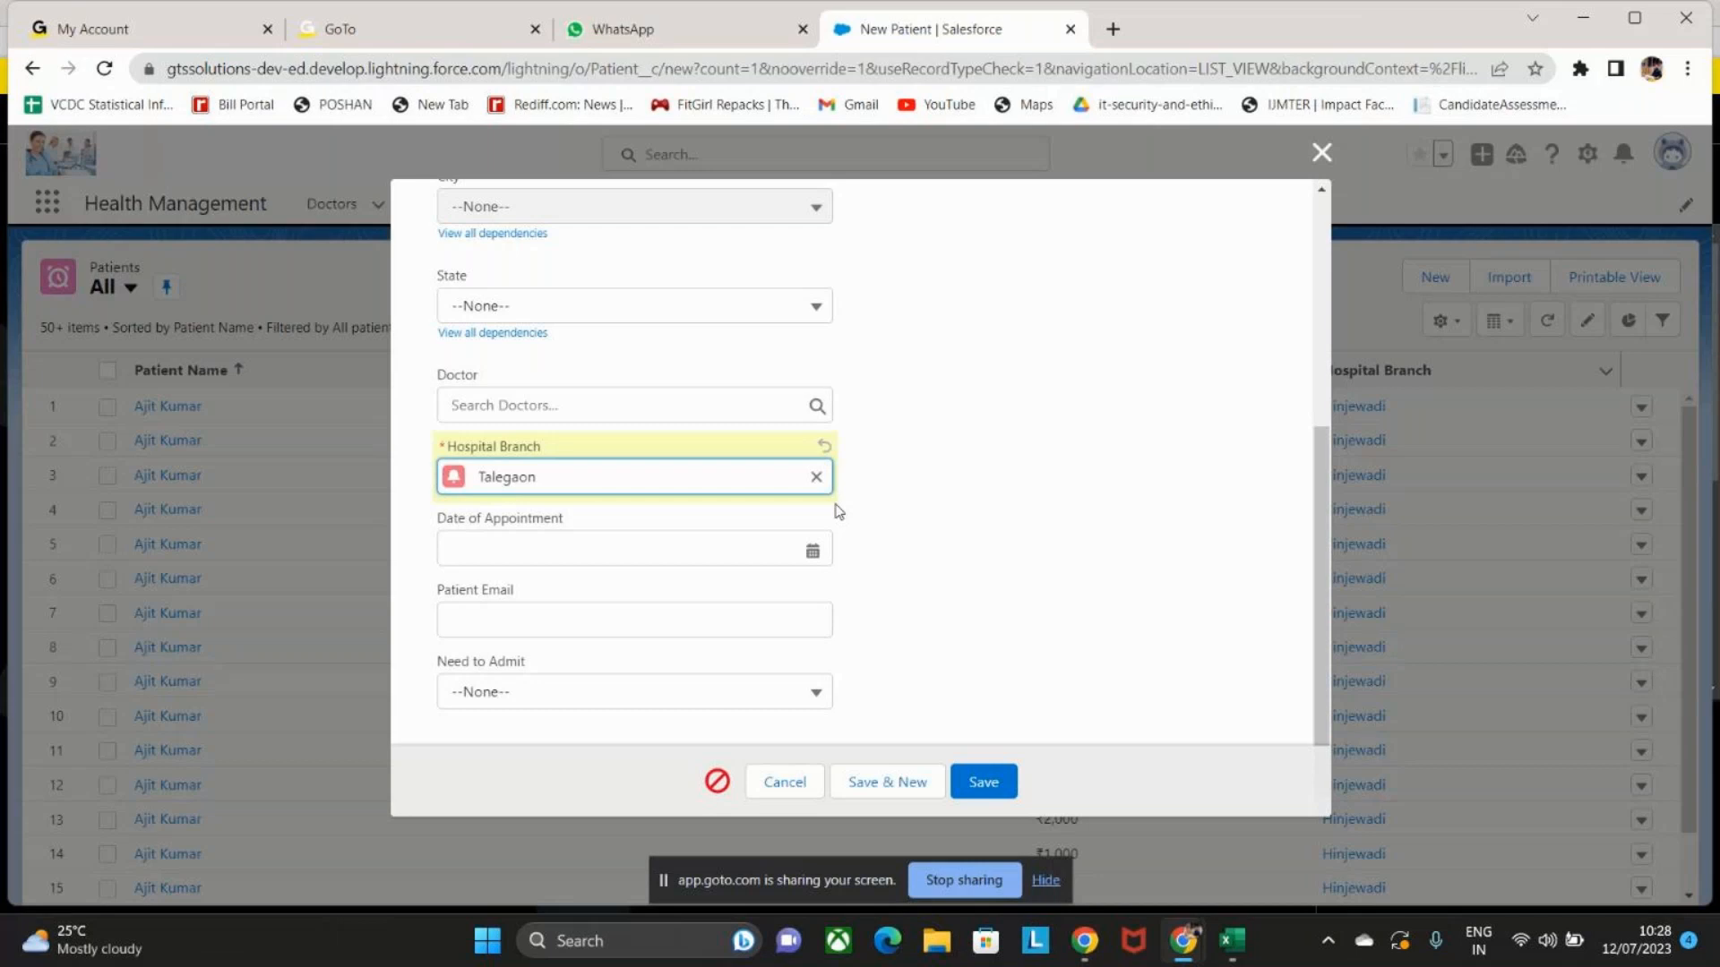
click(980, 785)
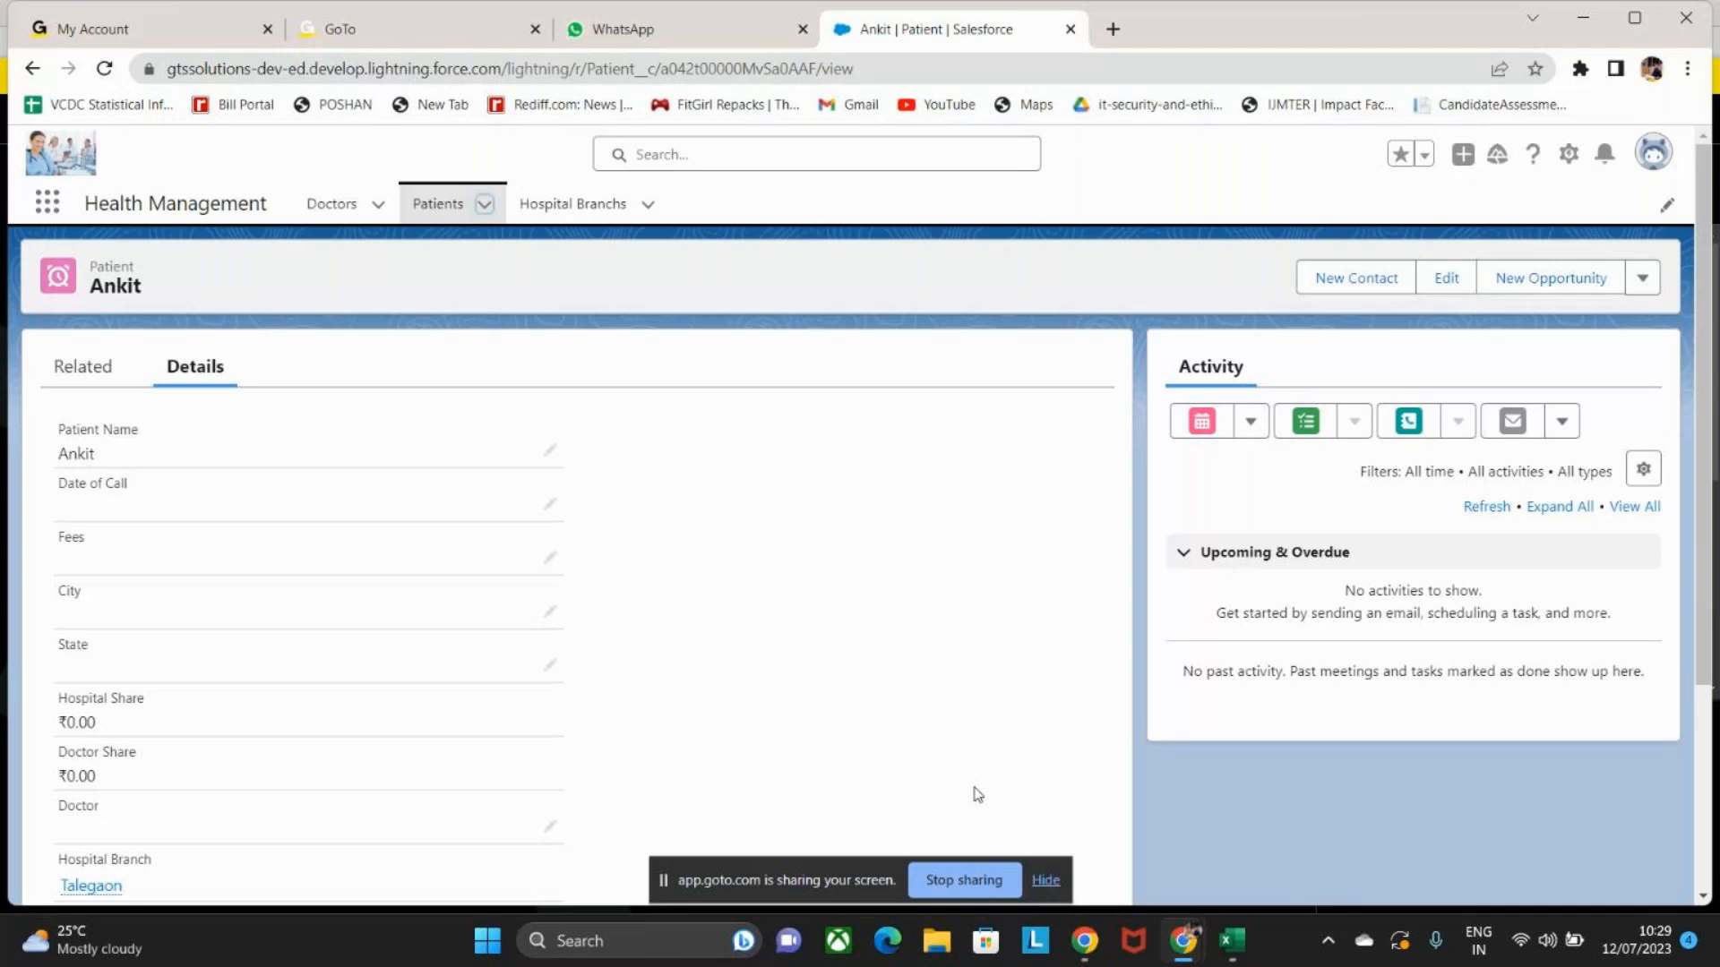
Open Patient Data.csv from the Downloads folder in Excel just once, and hide the screen-sharing bar.
mouse_move(1144, 953)
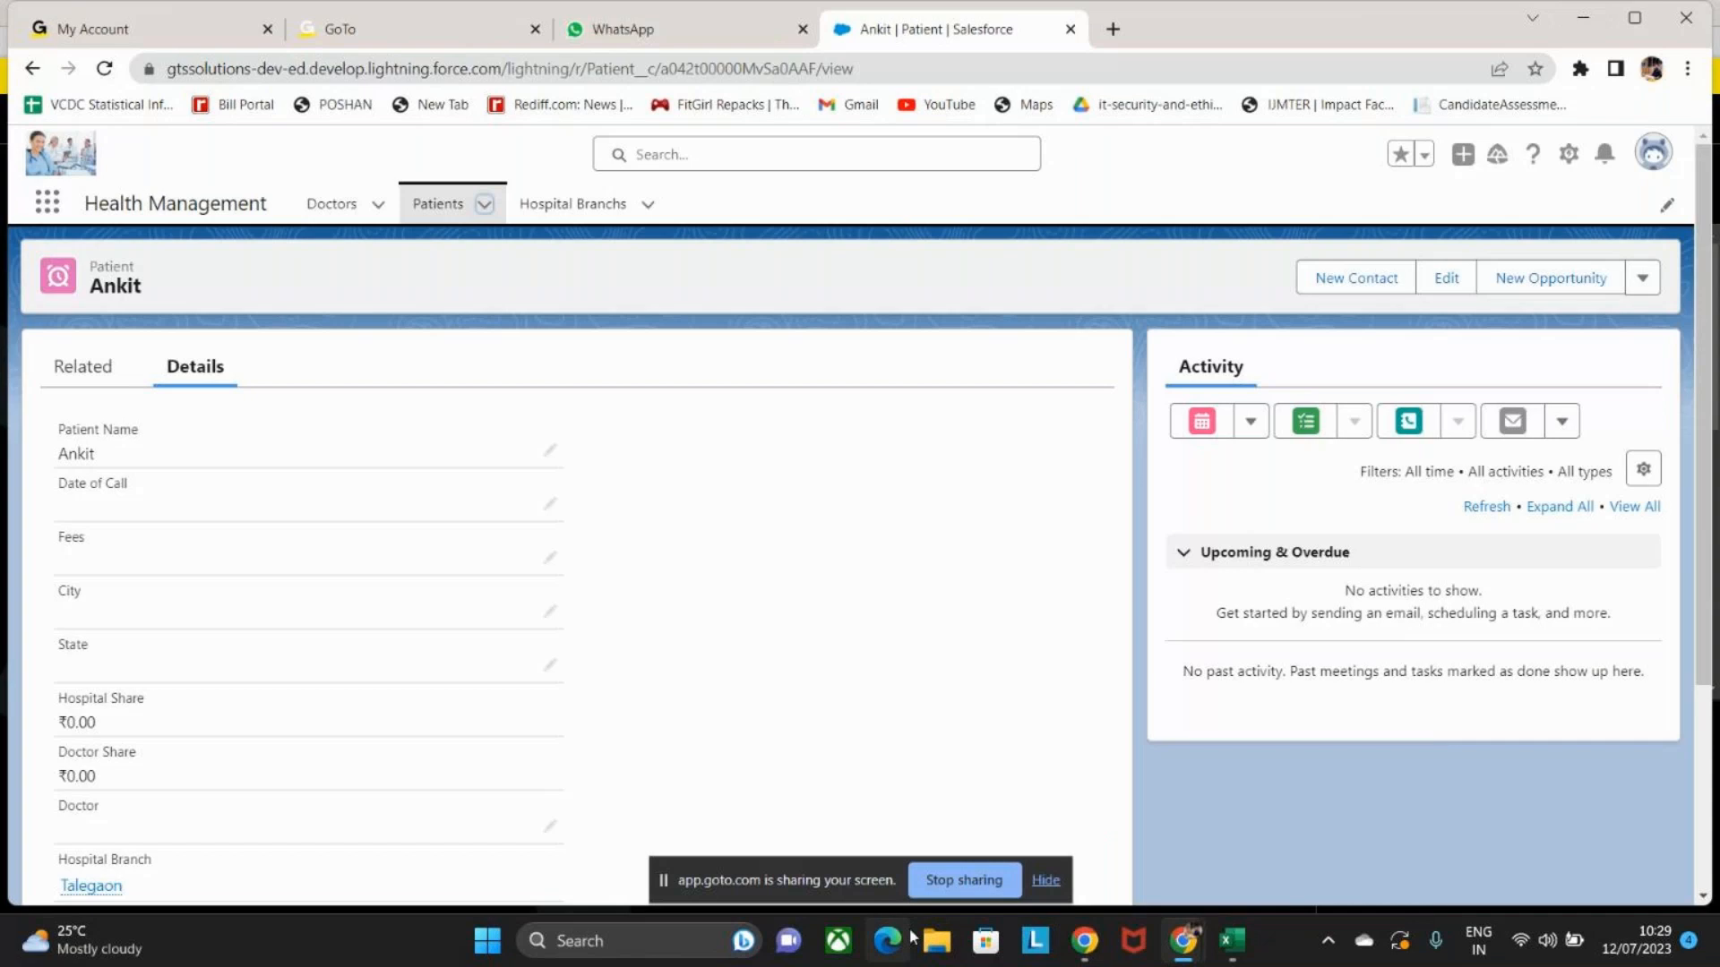
click(937, 952)
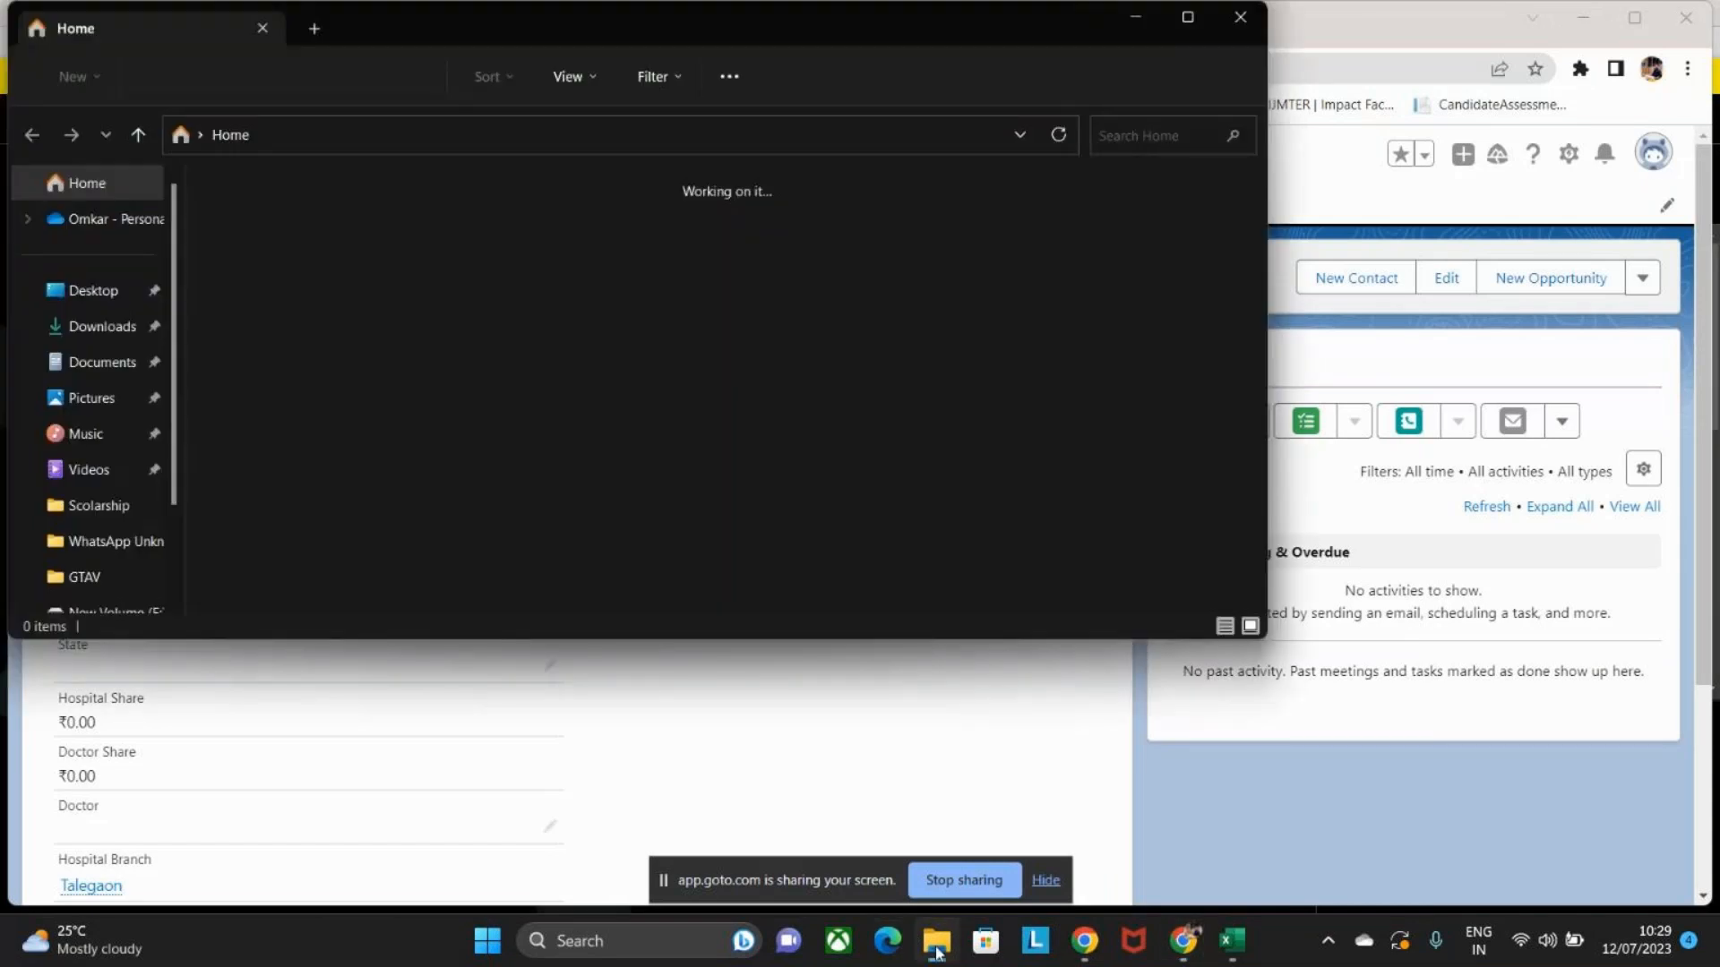
click(107, 333)
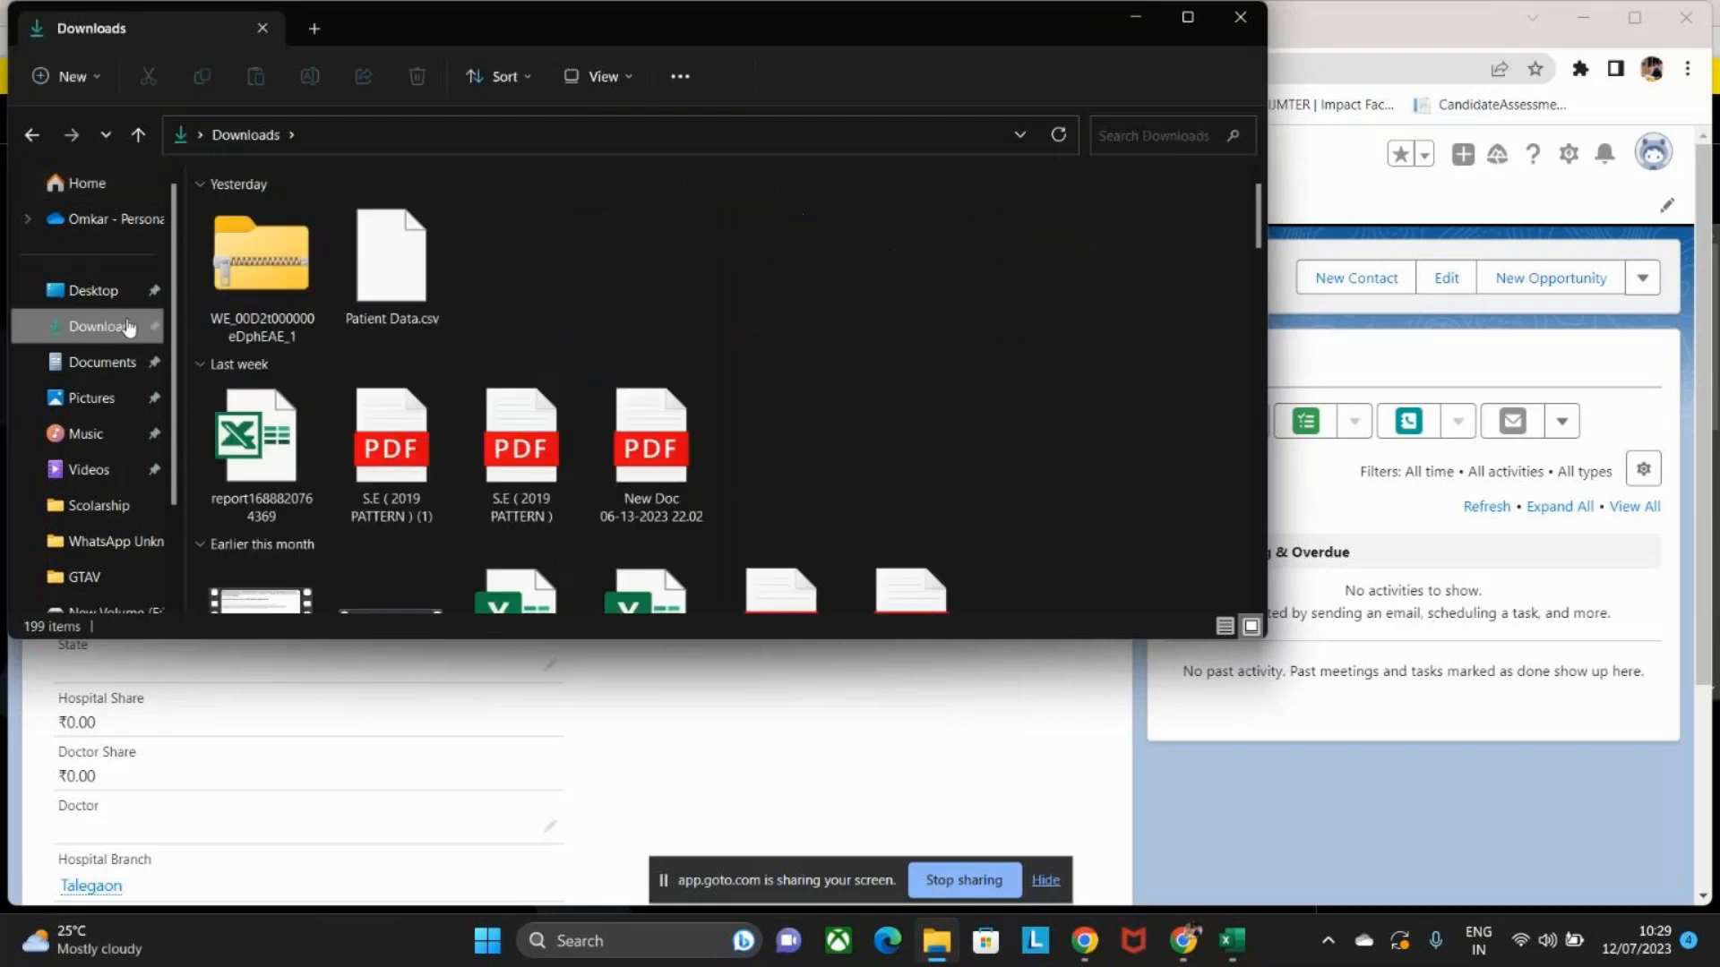
double_click(414, 294)
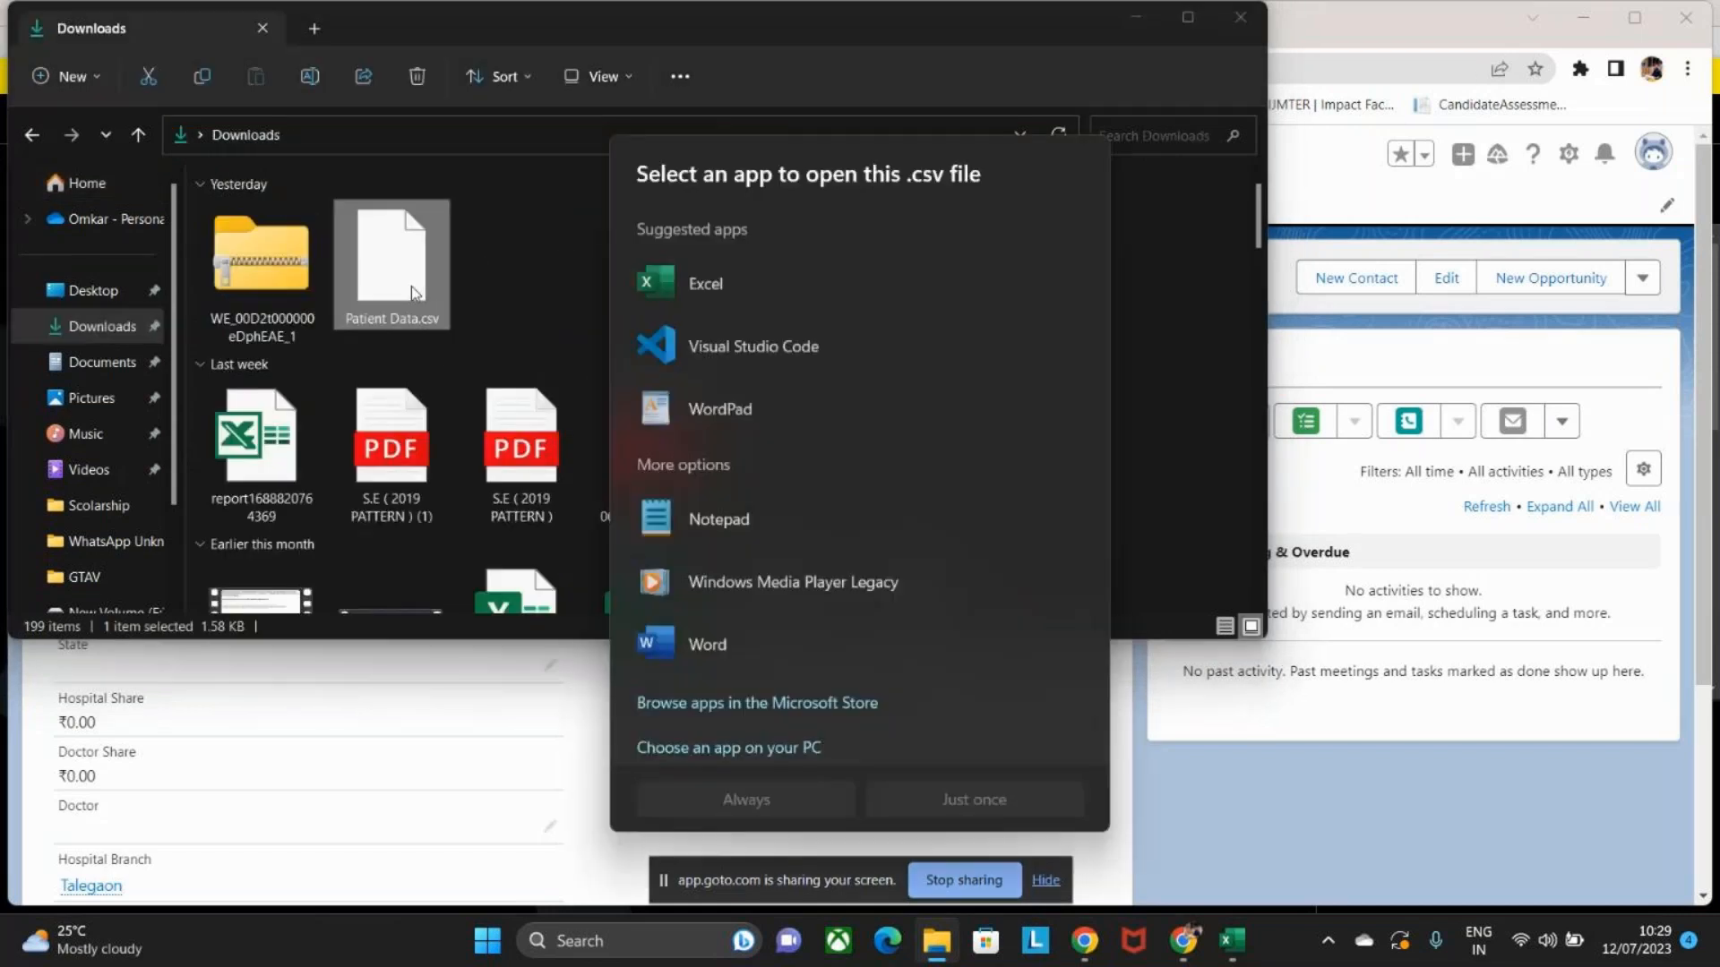
click(726, 283)
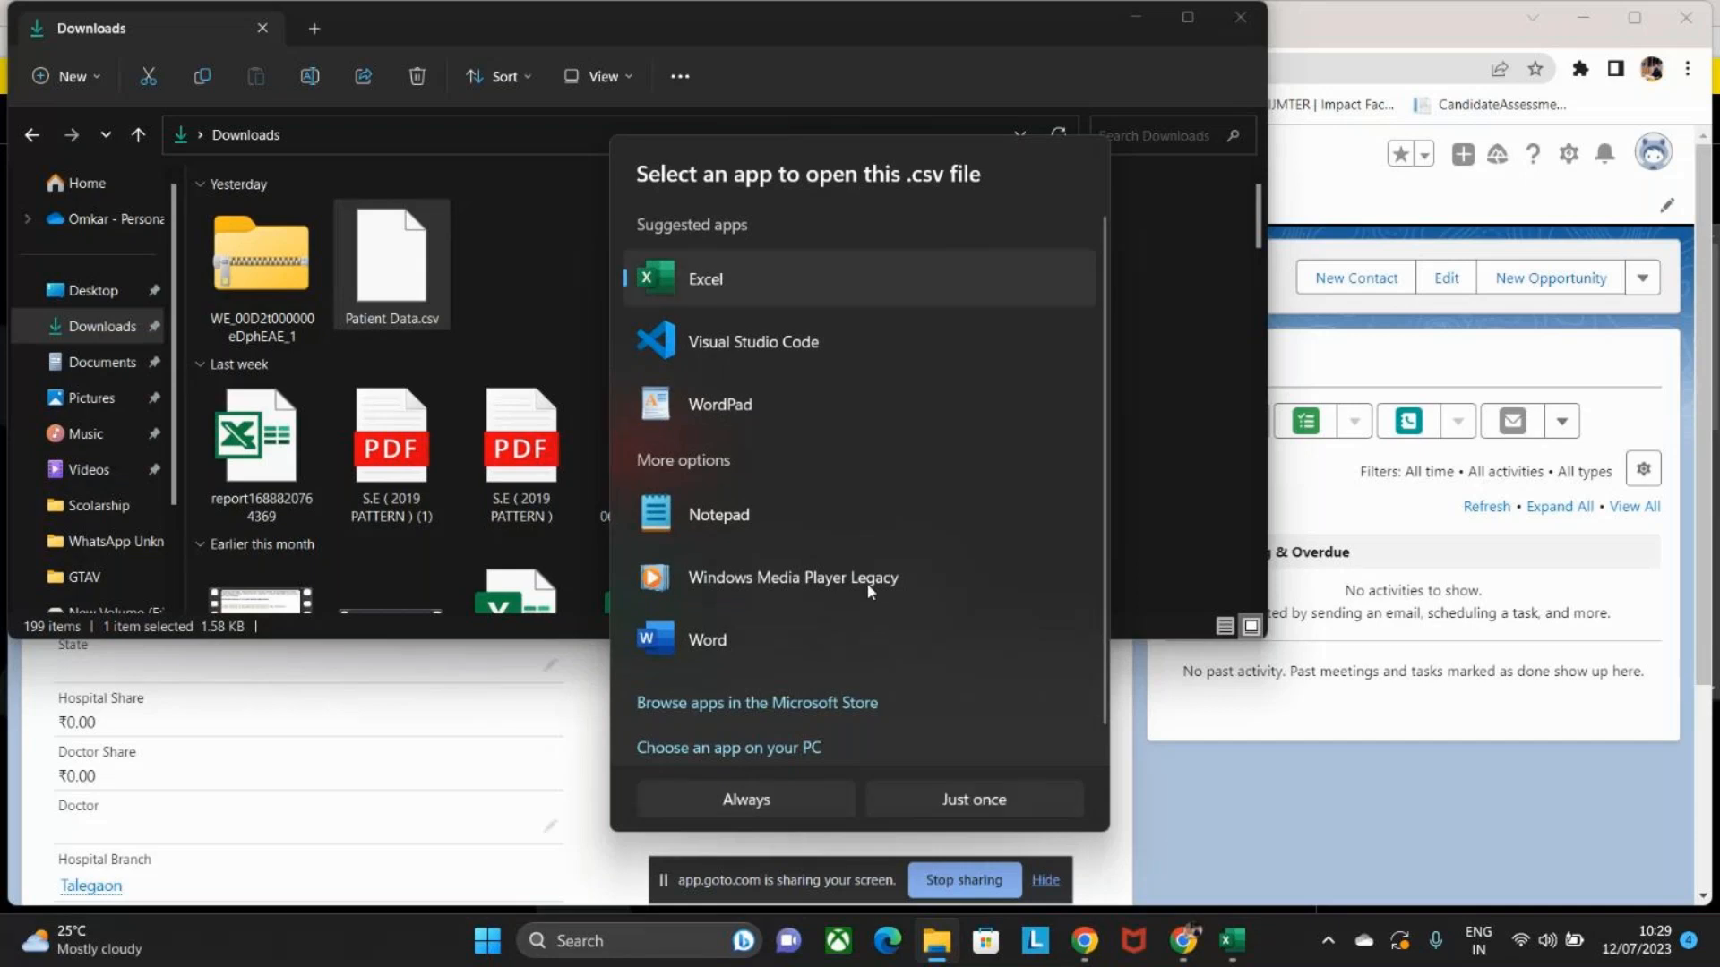
click(991, 798)
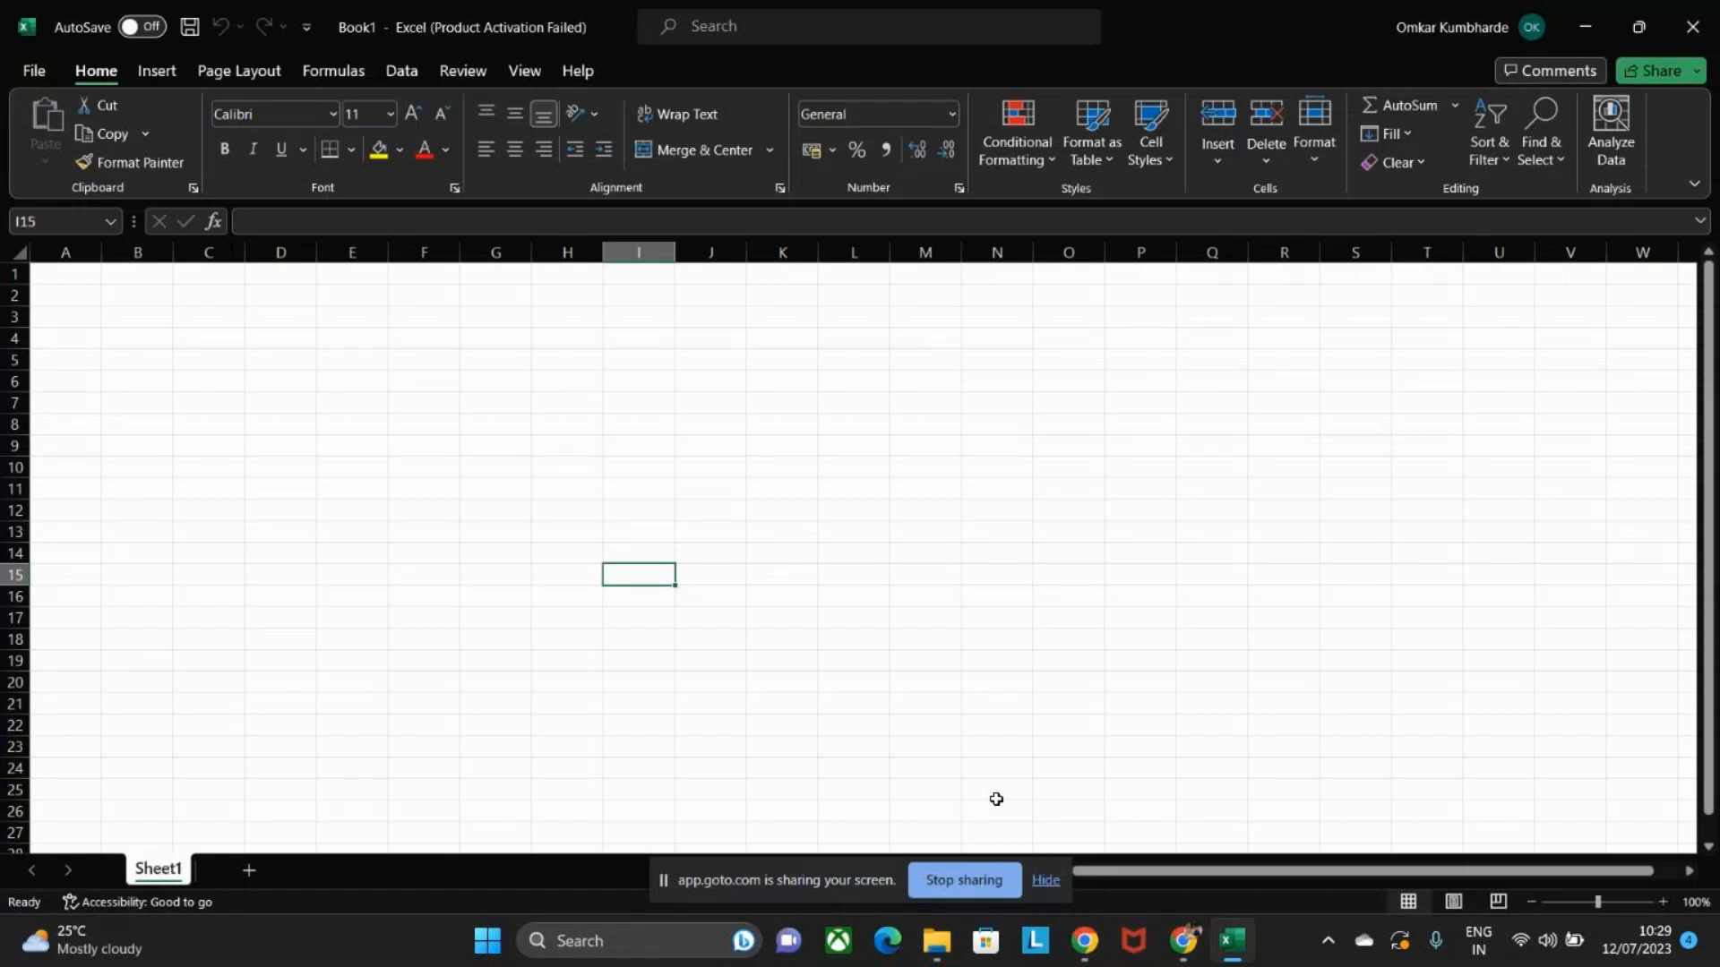
click(1100, 570)
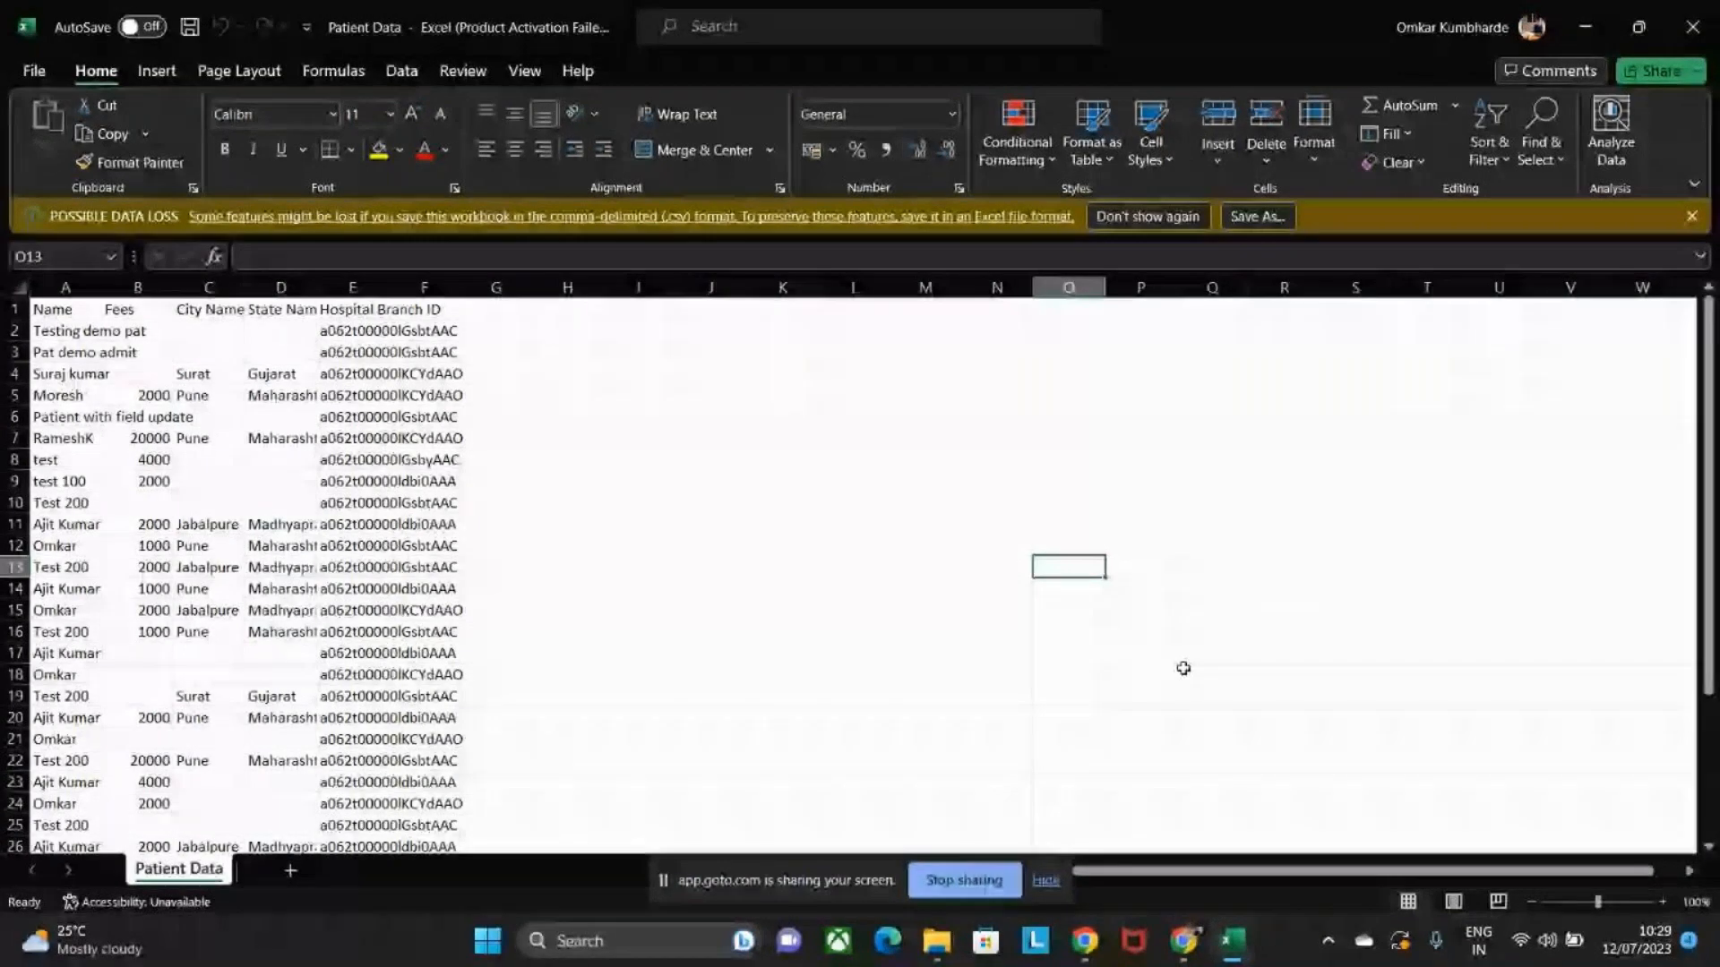
click(1043, 879)
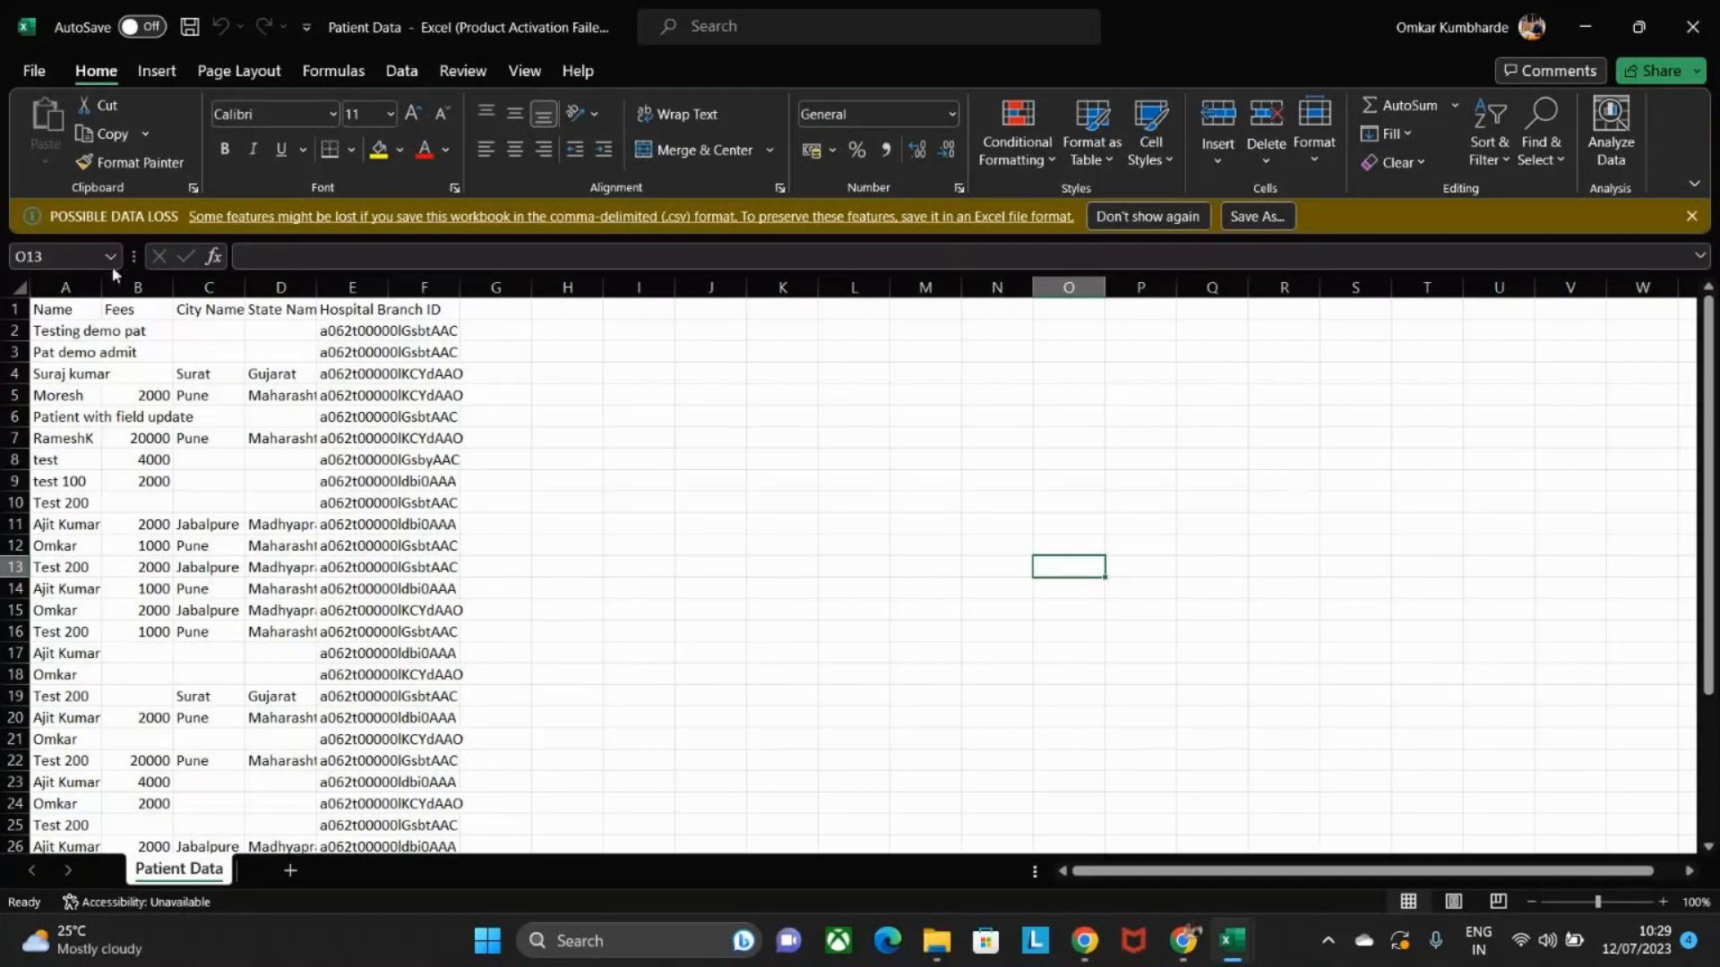
Widen columns A to E of the Patient Data sheet so the names, places and branch IDs fit.
drag(101, 286, 148, 288)
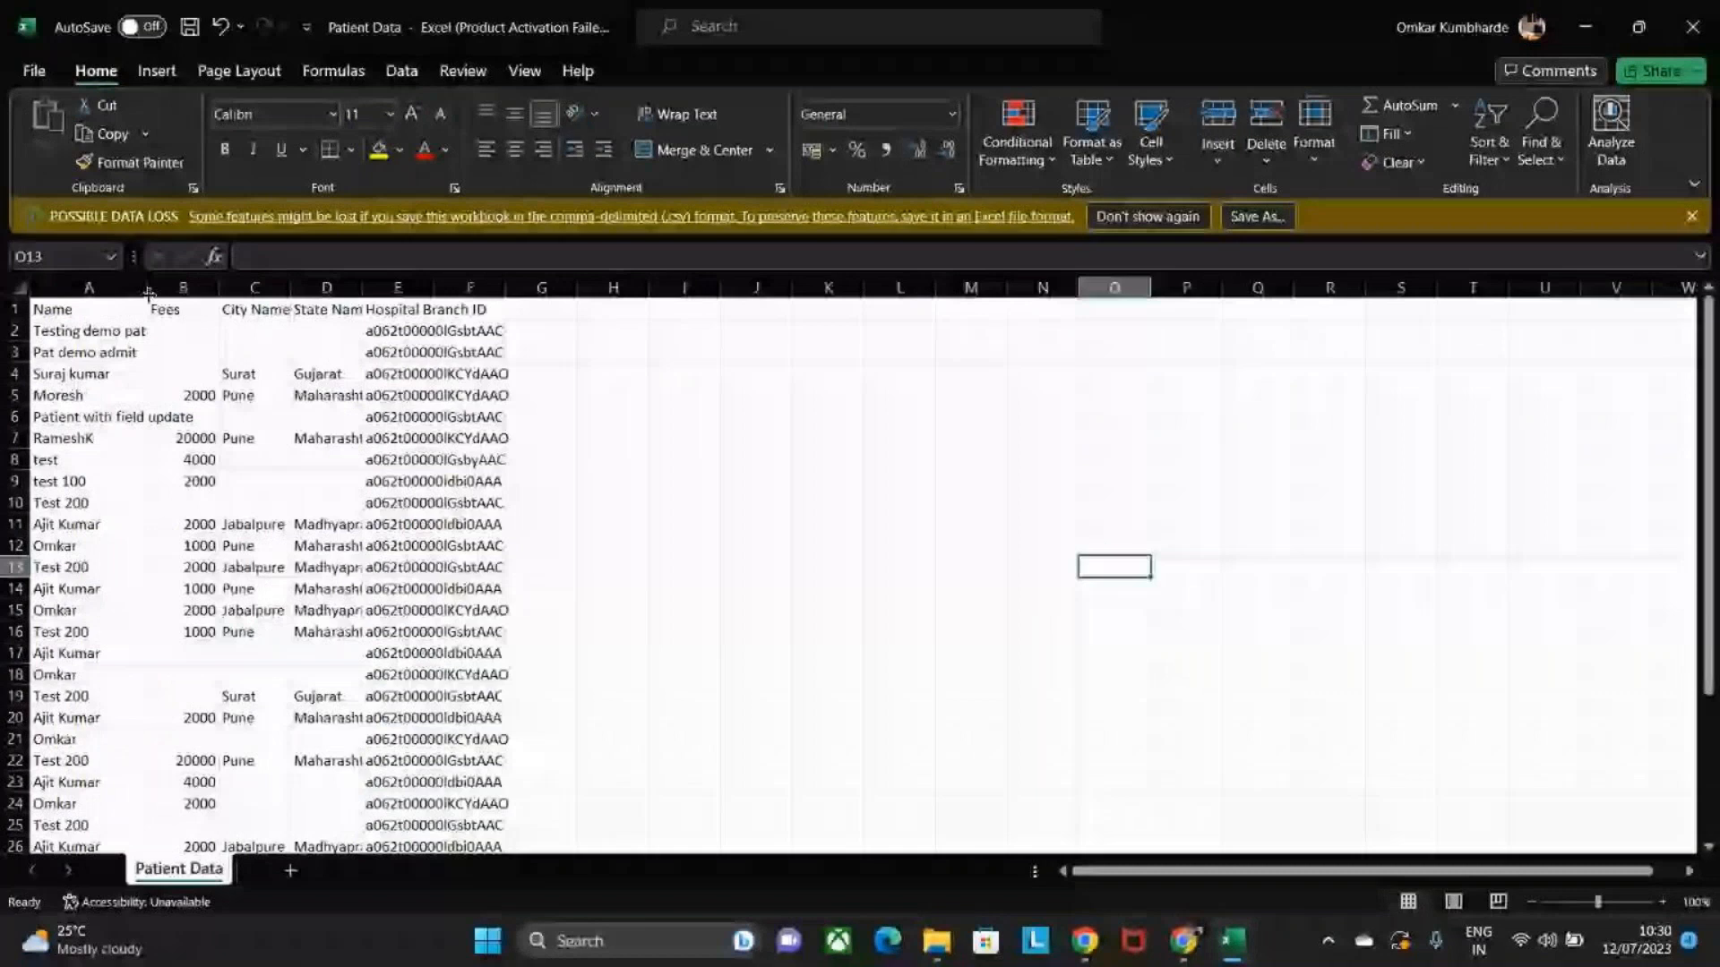
drag(220, 287, 384, 289)
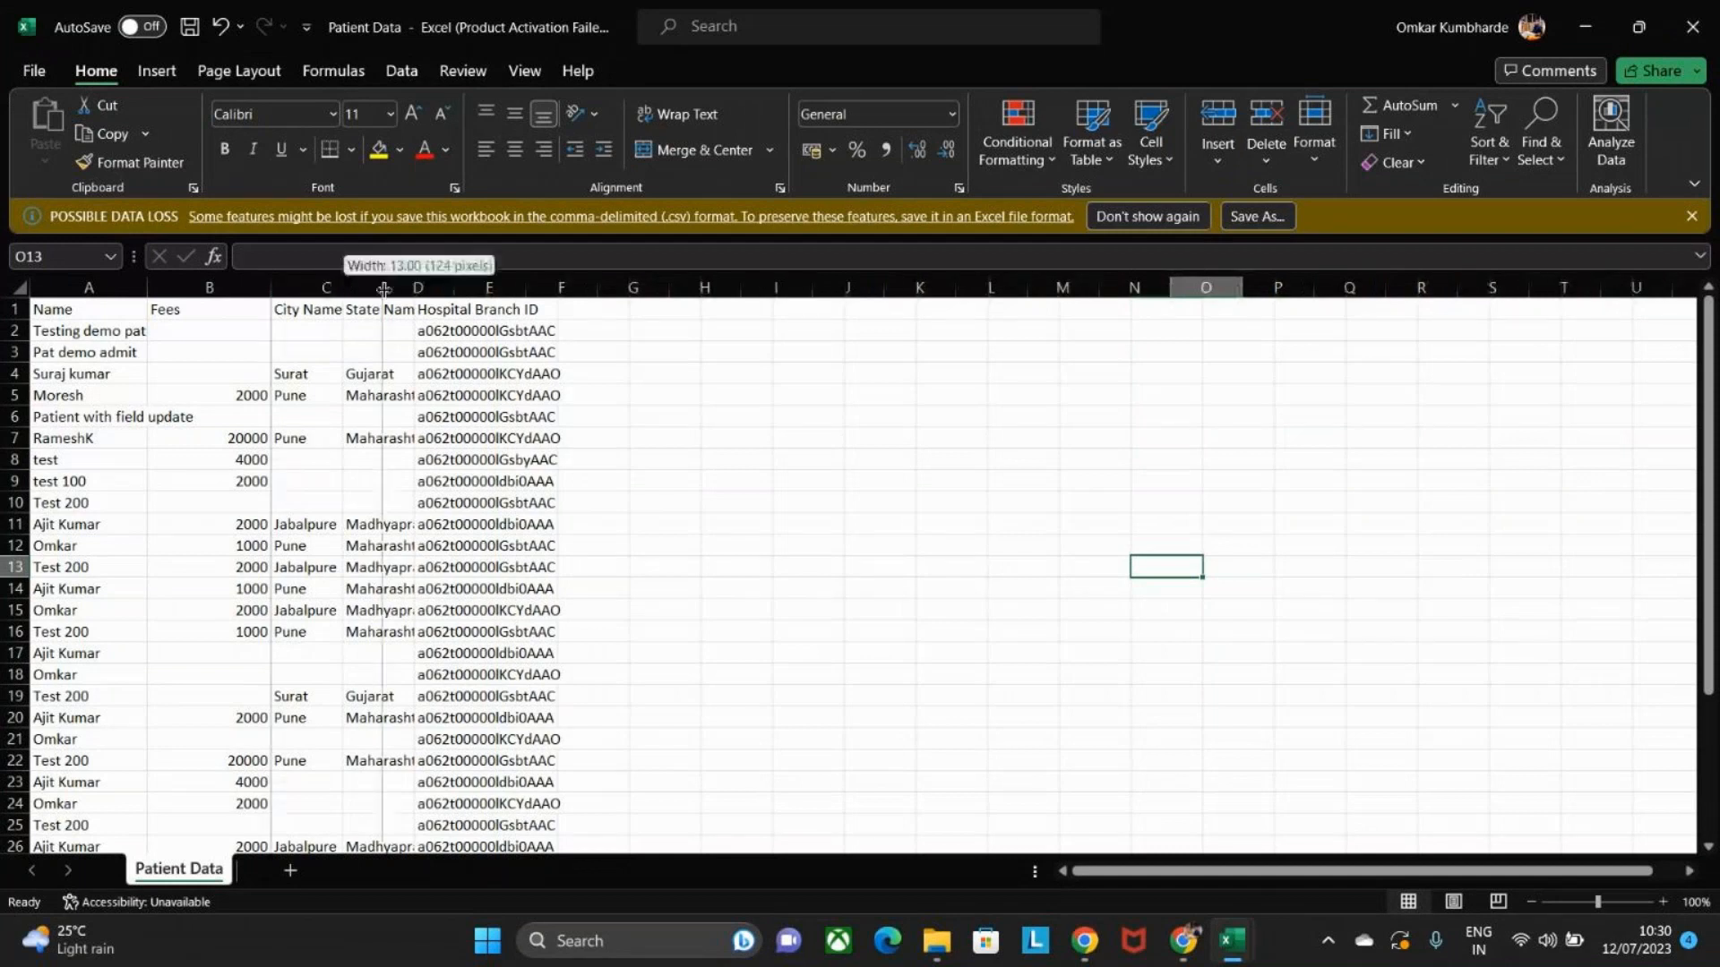
drag(384, 289, 393, 288)
drag(465, 288, 506, 287)
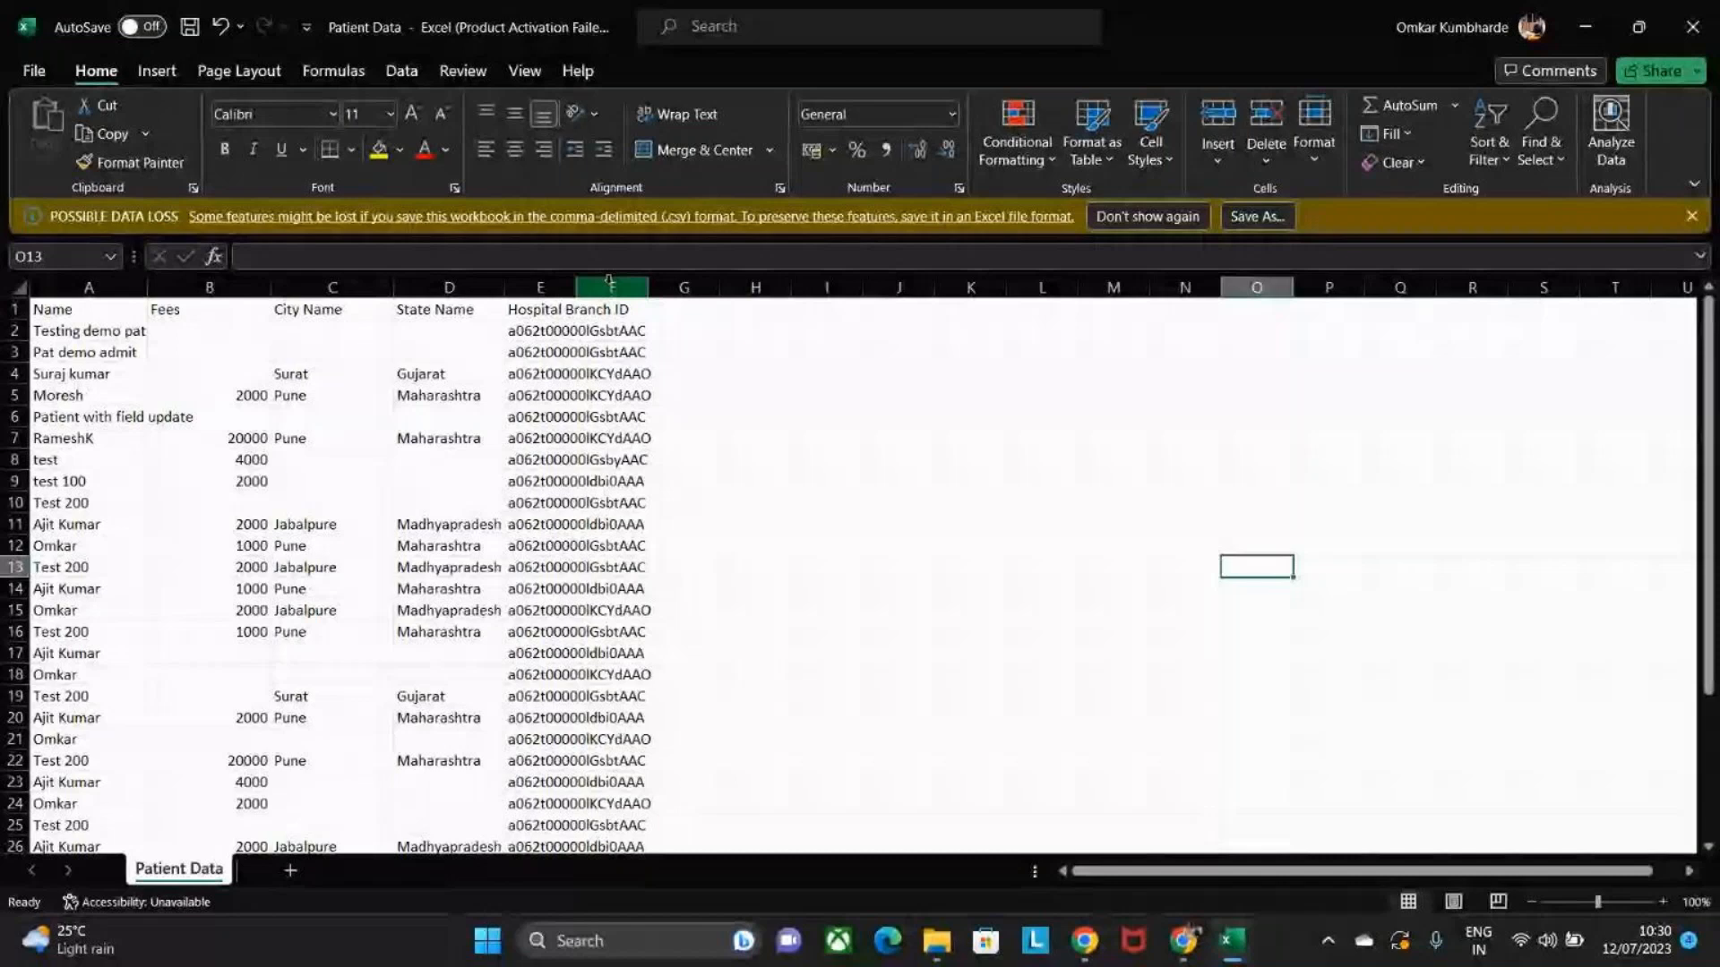
drag(576, 287, 659, 287)
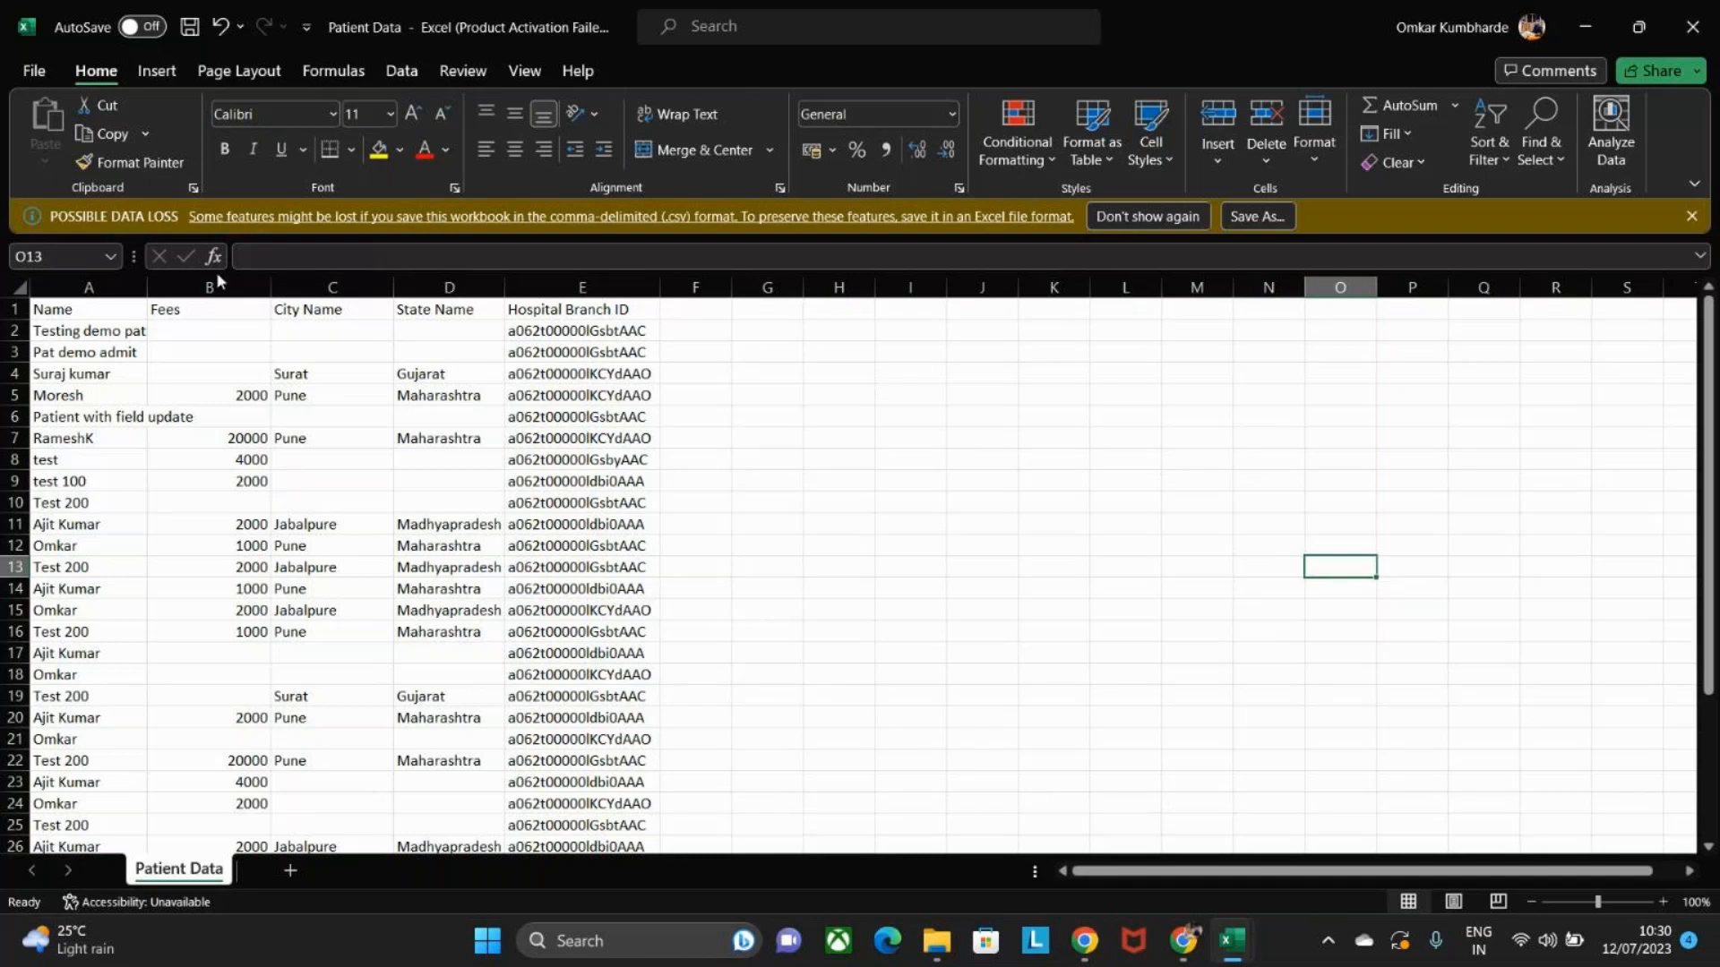
drag(147, 286, 175, 288)
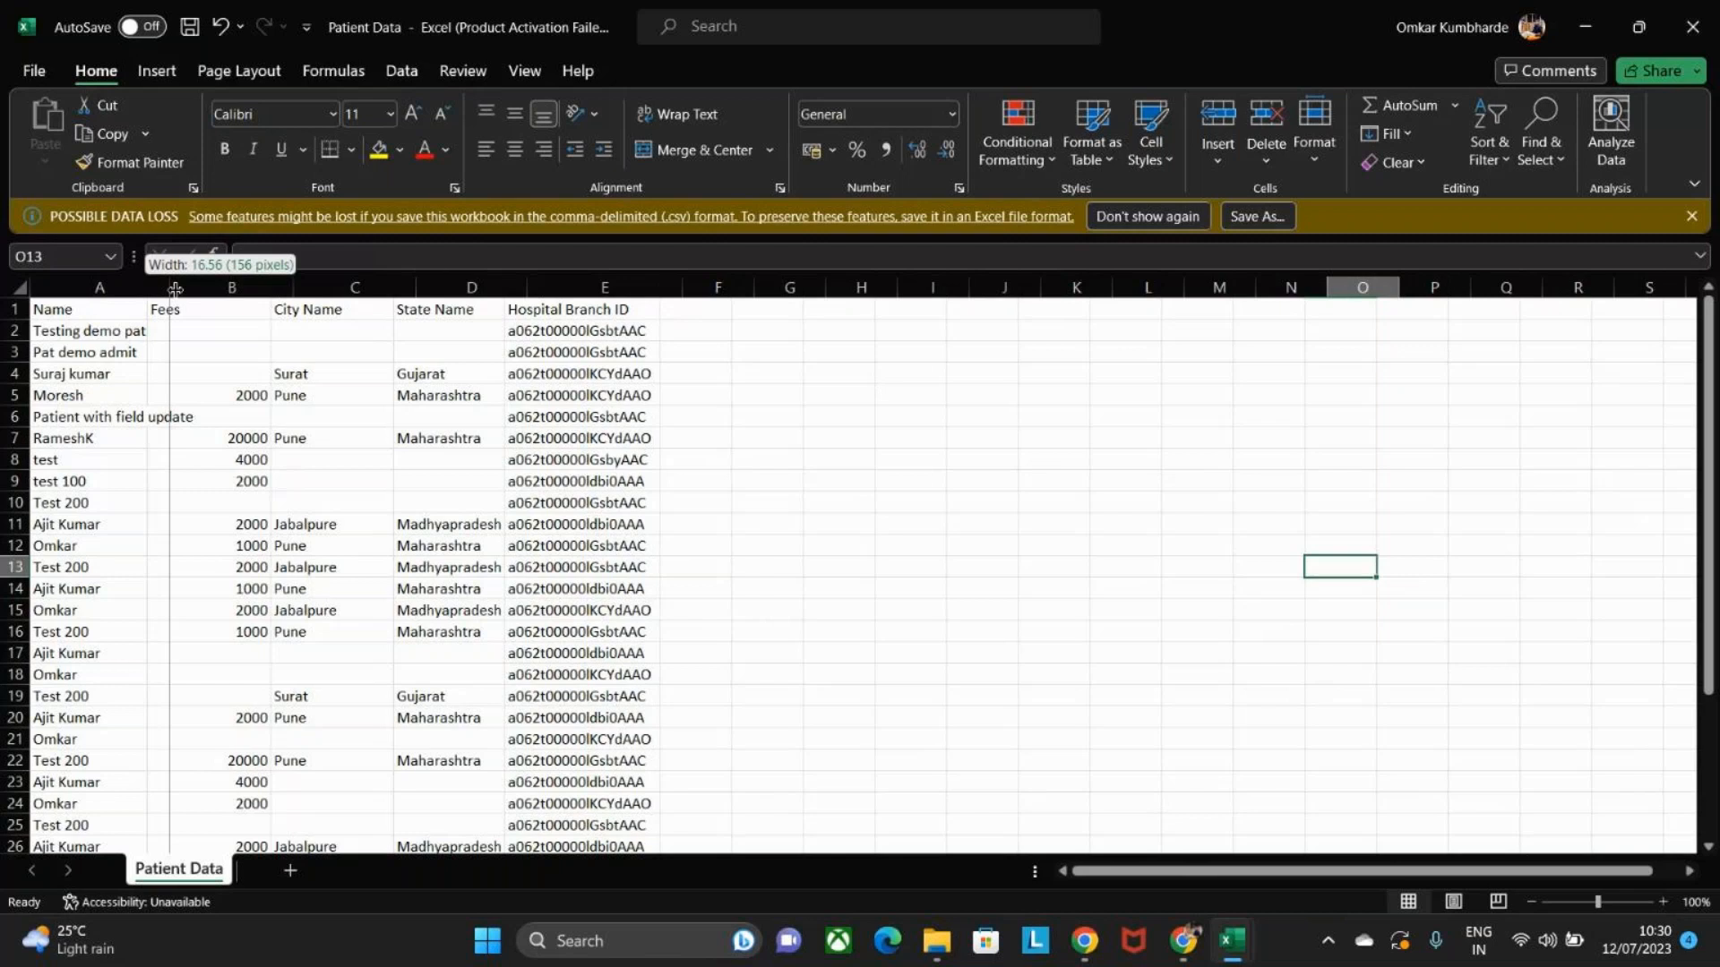
drag(174, 289, 208, 288)
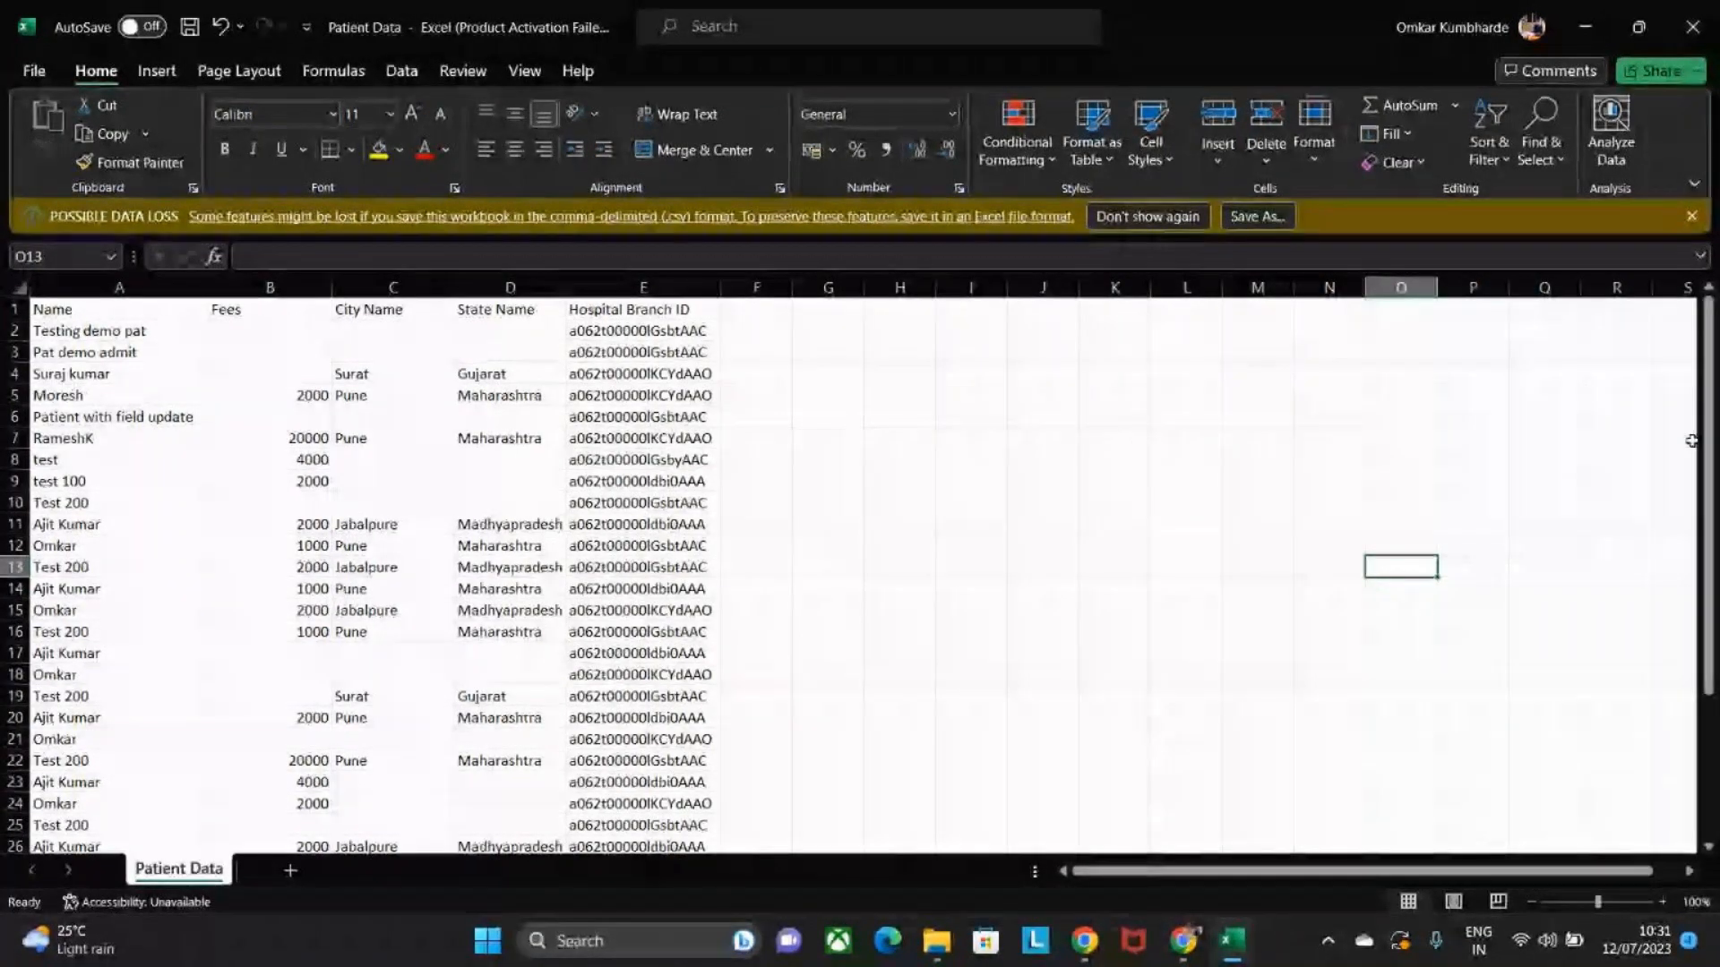
Review the patient rows, highlight row 28 with its empty Hospital Branch ID, and close Patient Data.csv without saving.
drag(1708, 446, 1712, 701)
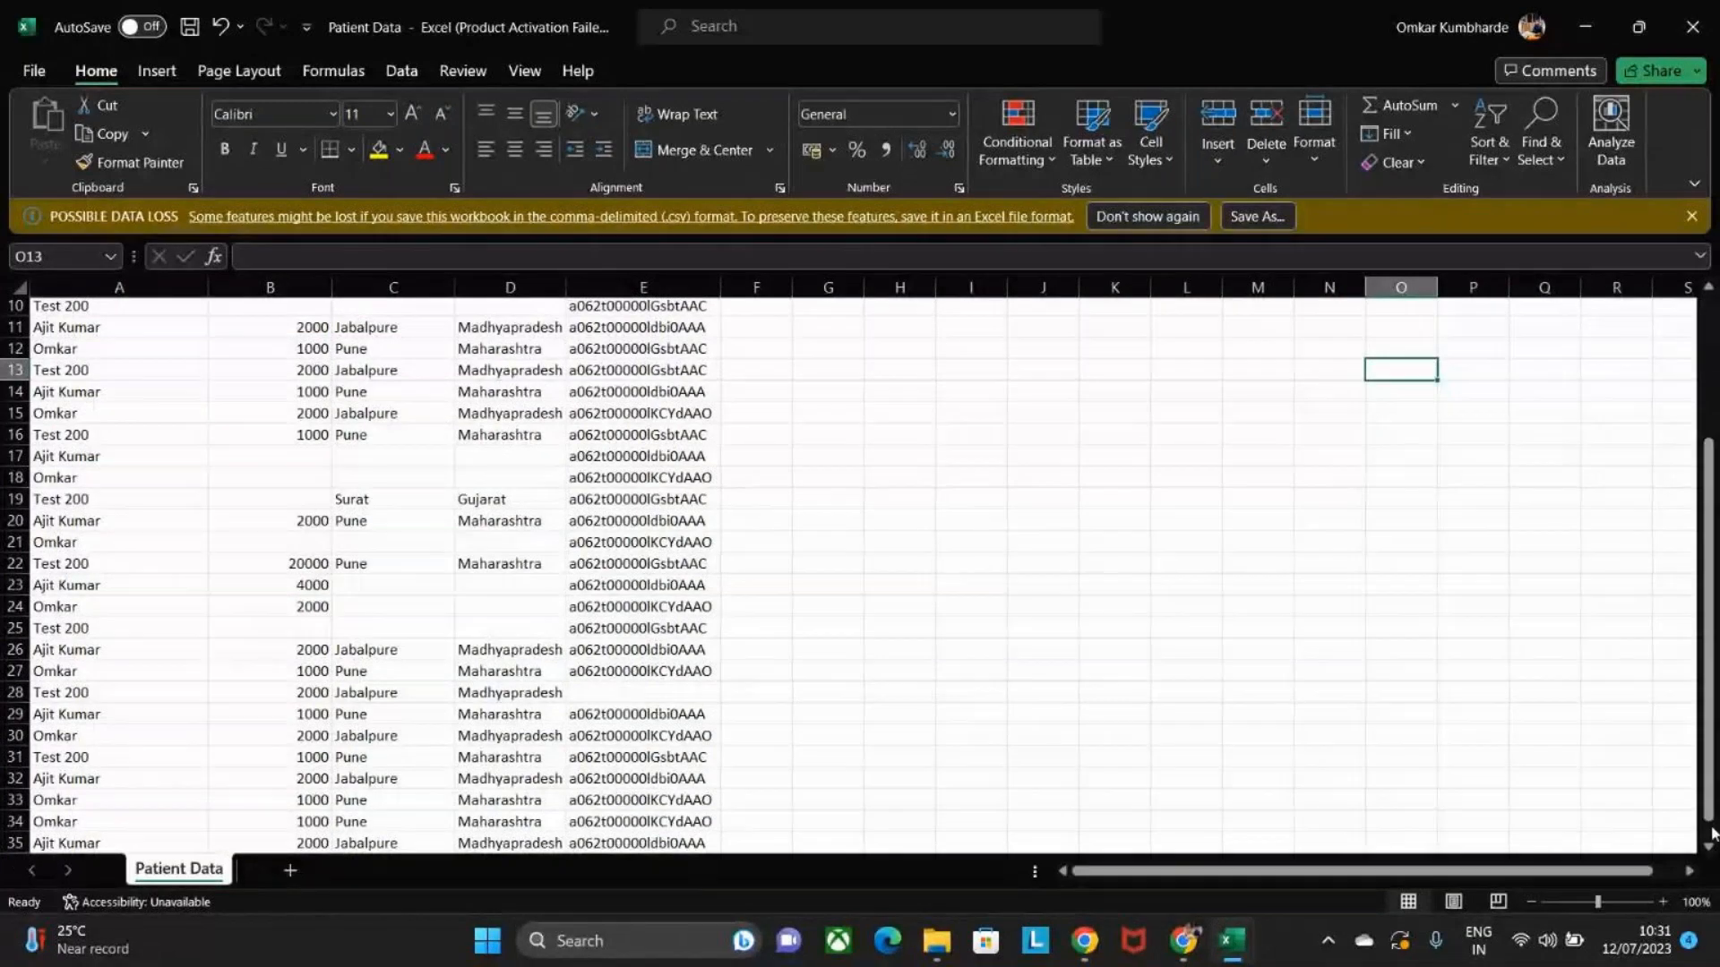
scroll(1711, 833, down, 5)
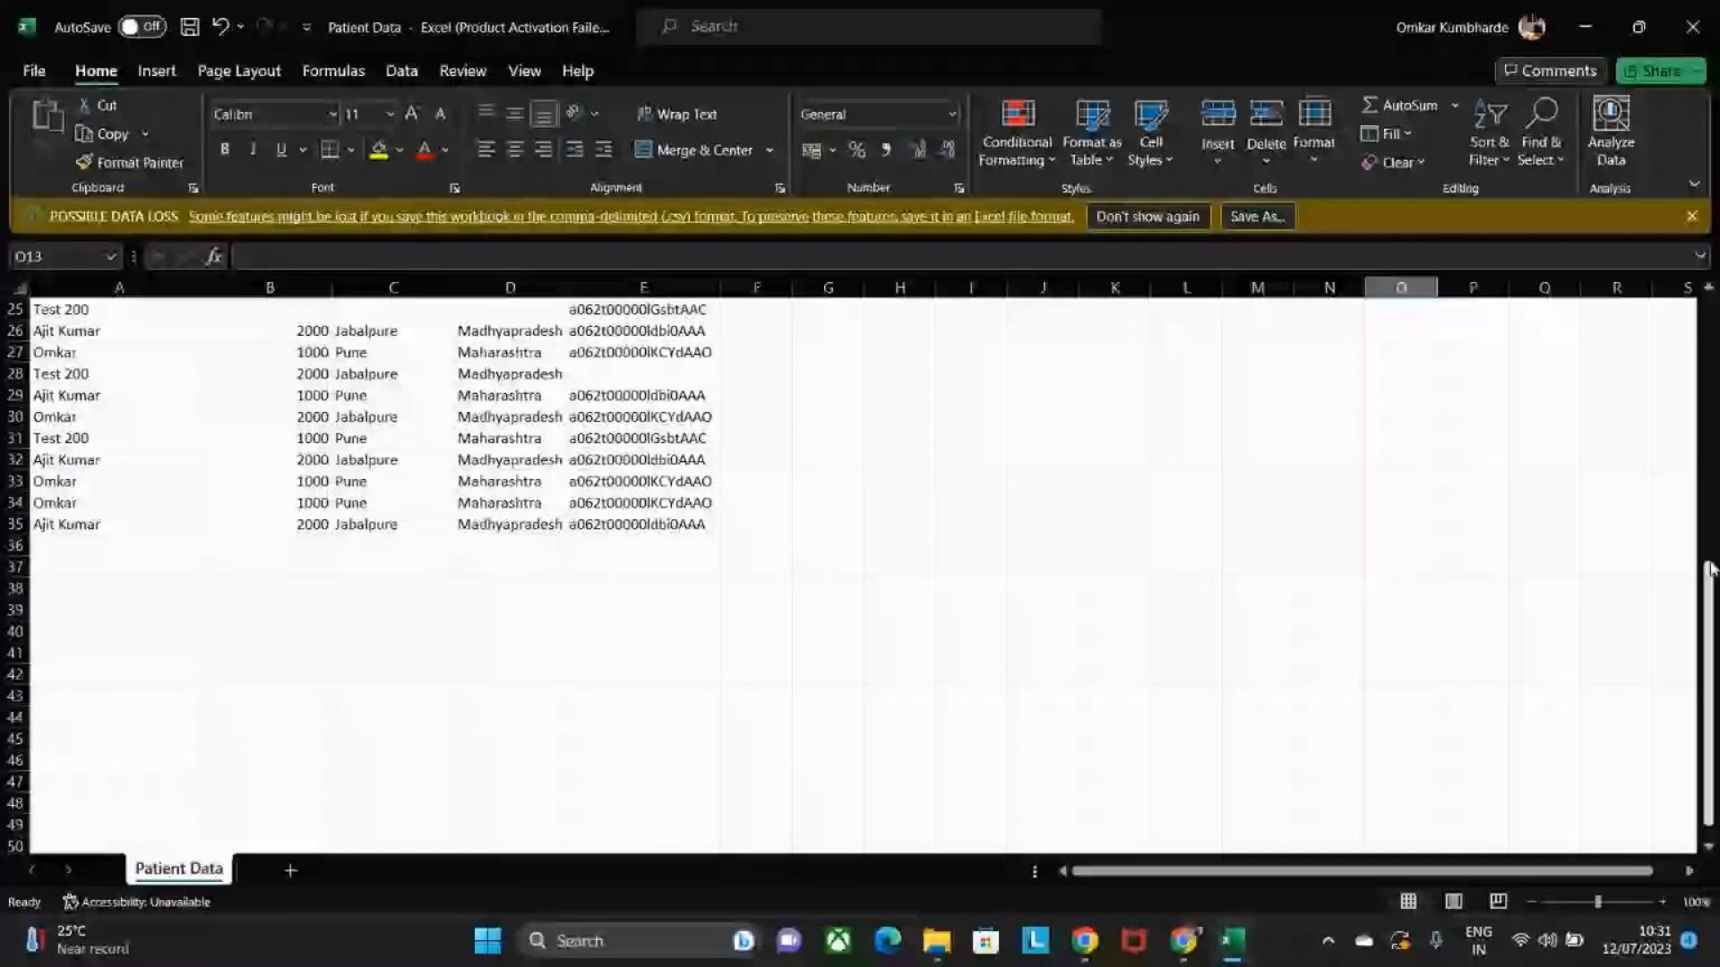
drag(1710, 569, 1712, 482)
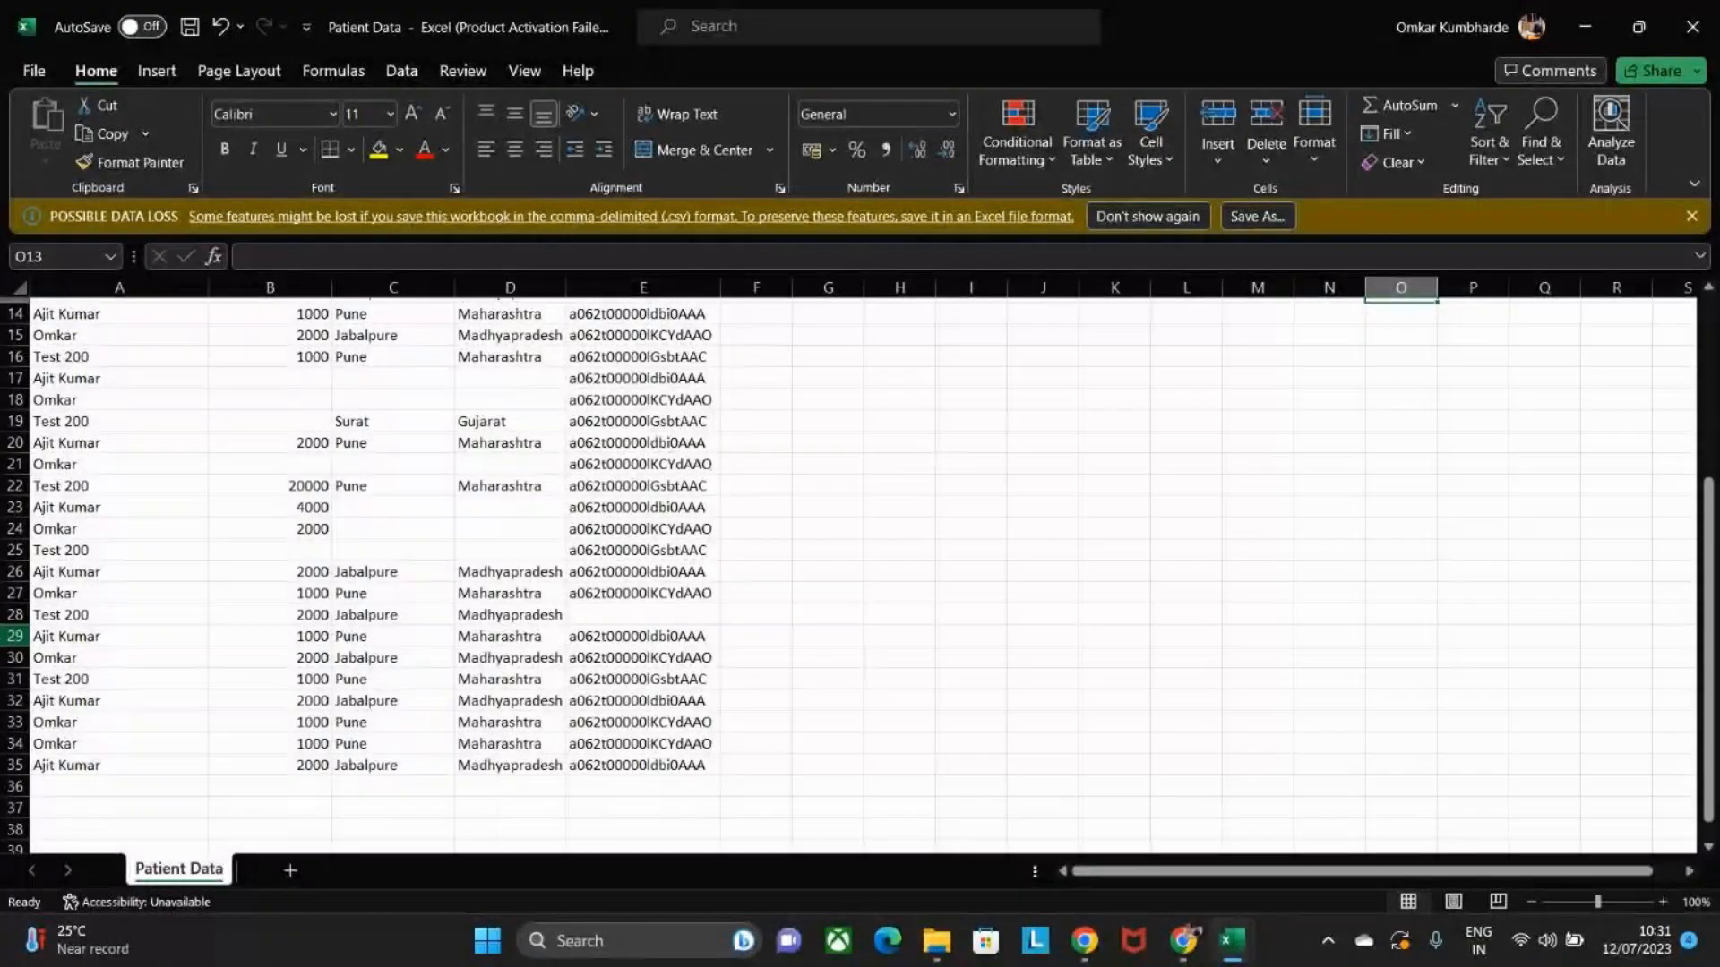
click(12, 614)
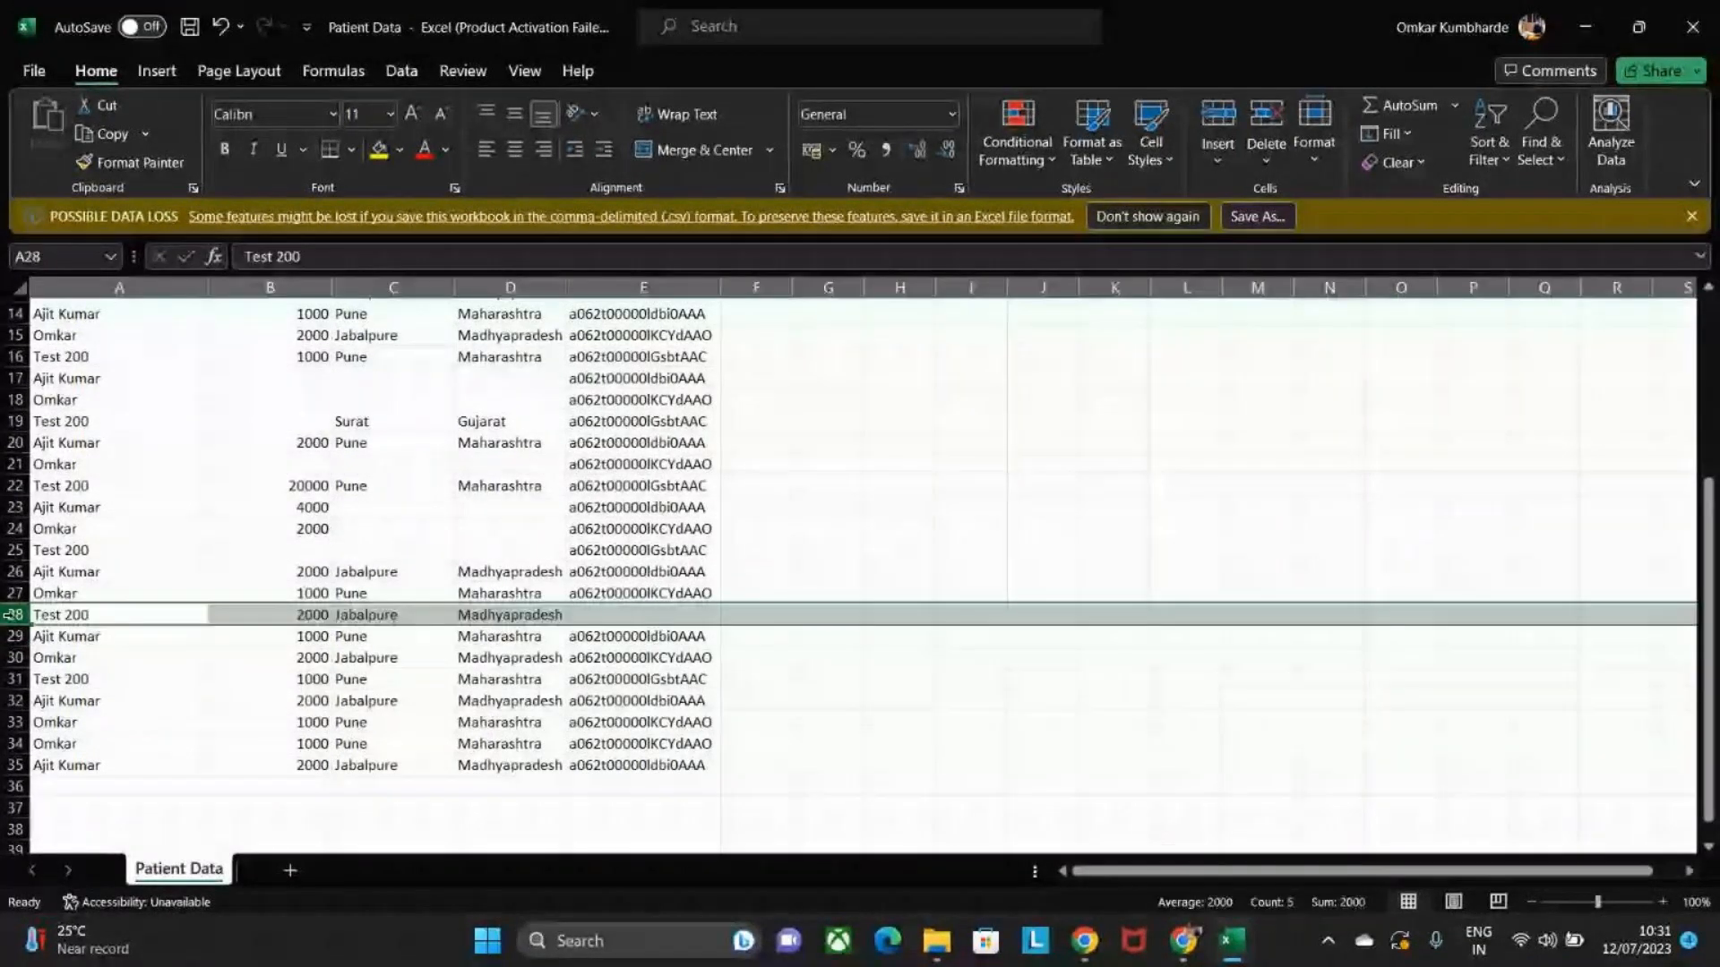
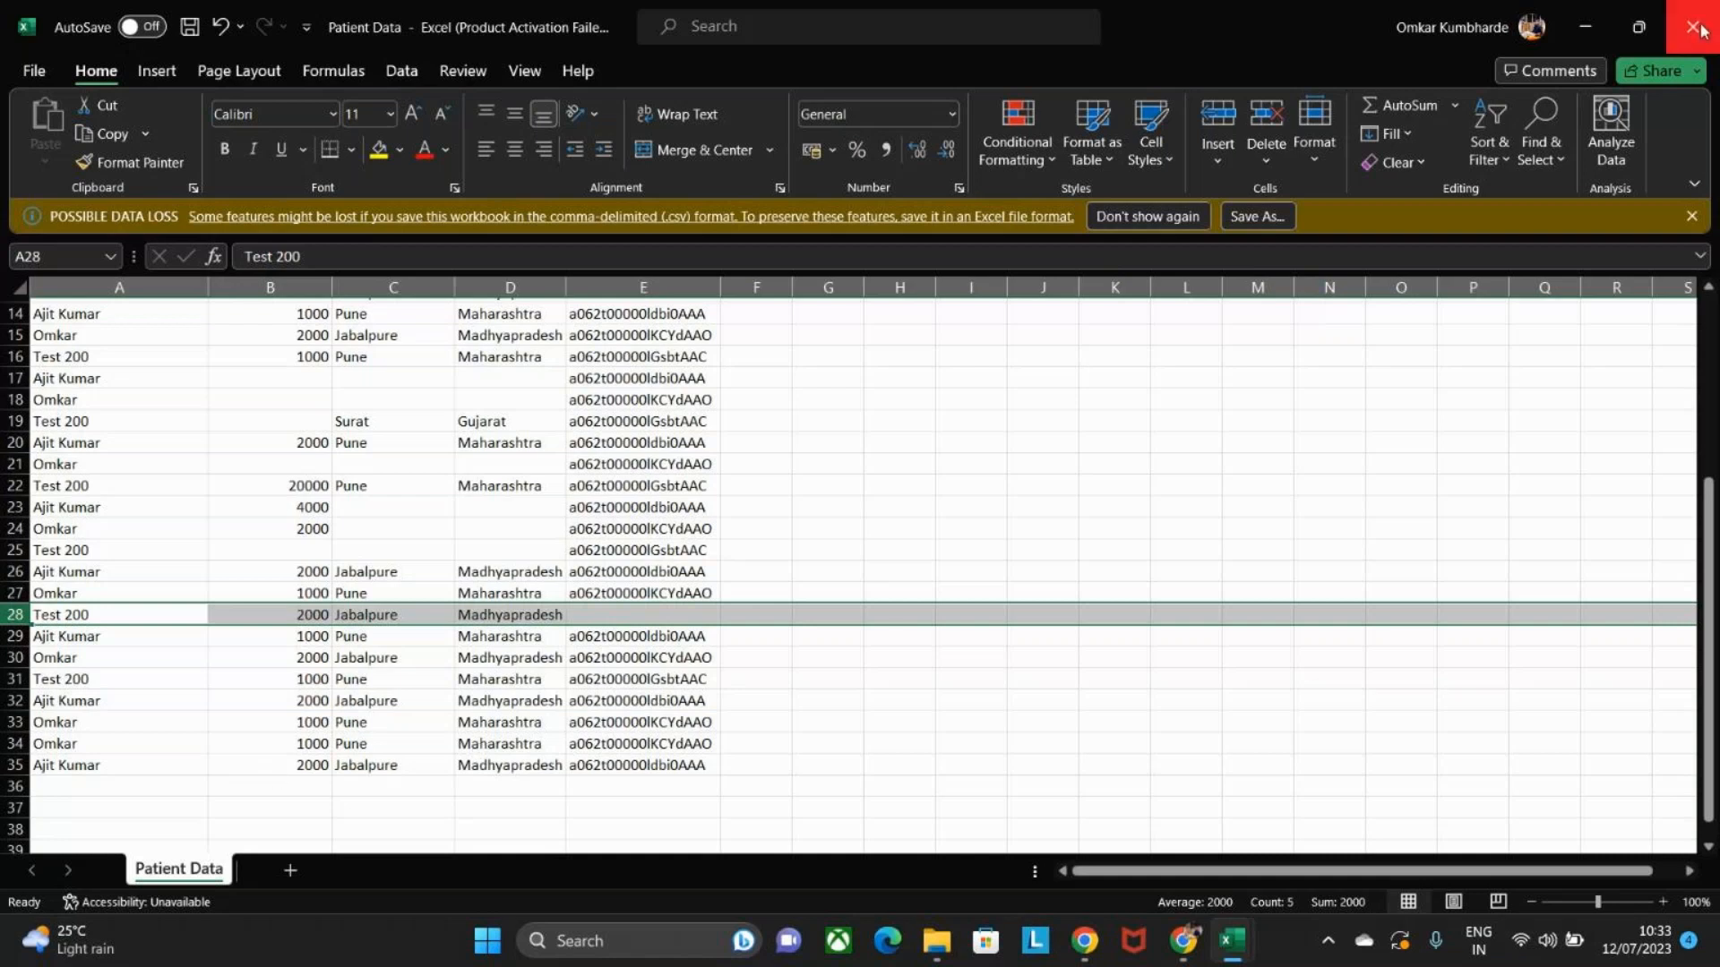
click(1695, 26)
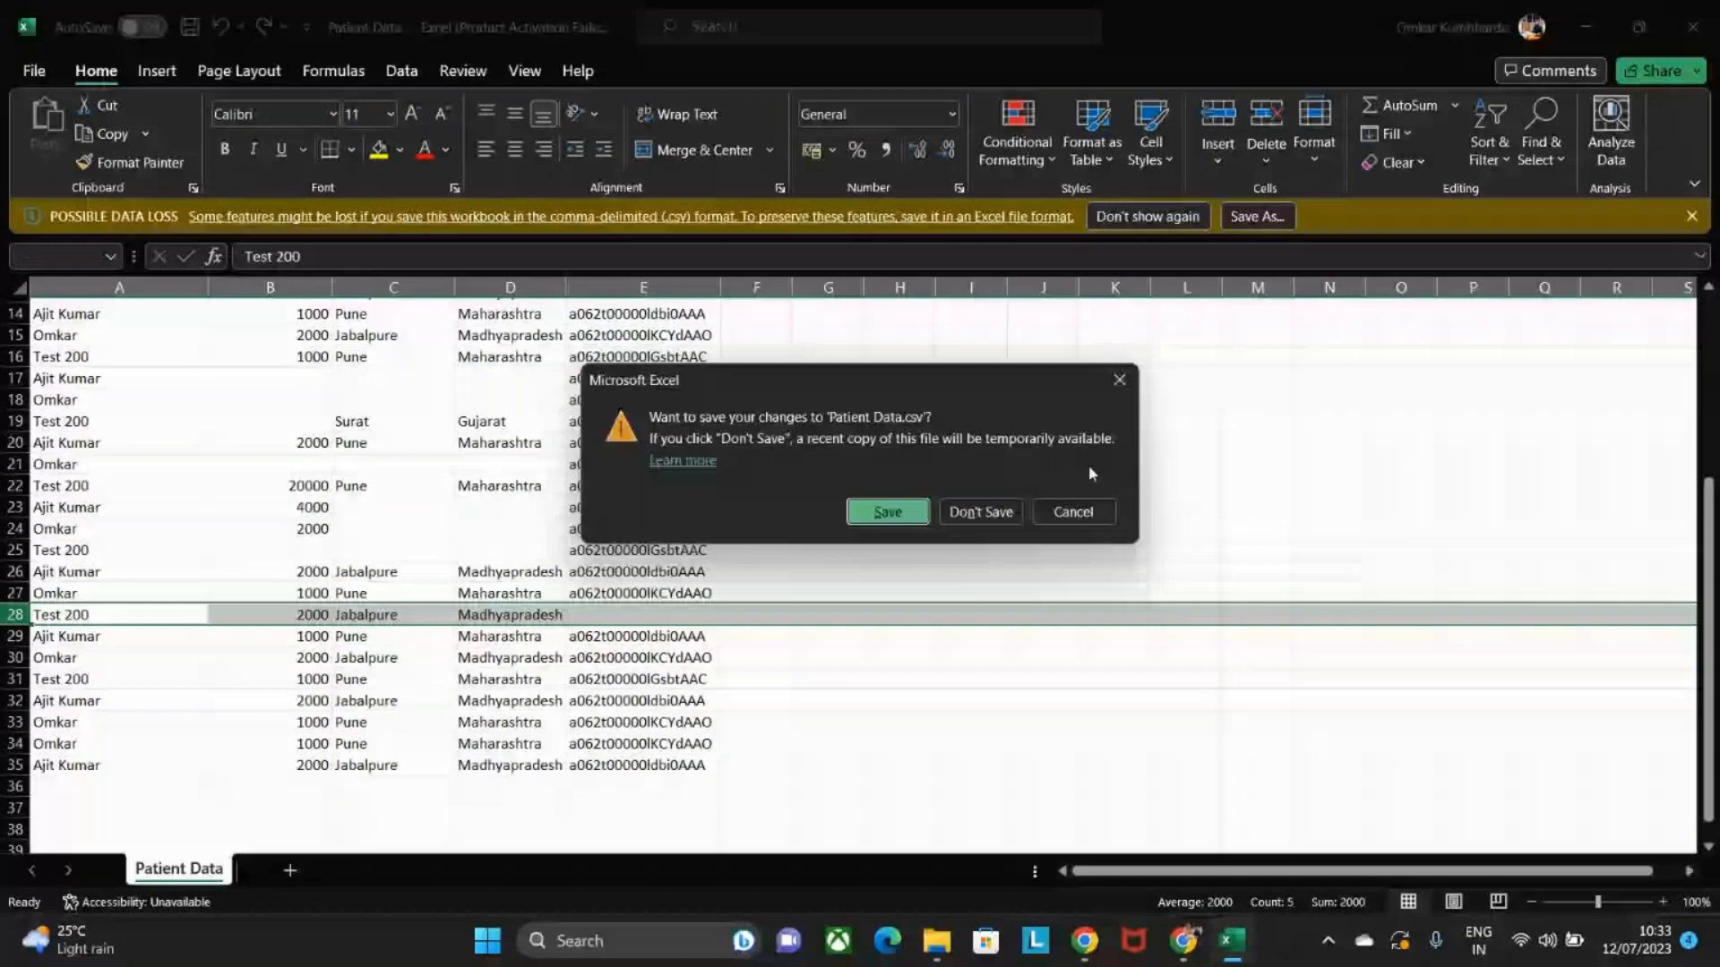
click(986, 512)
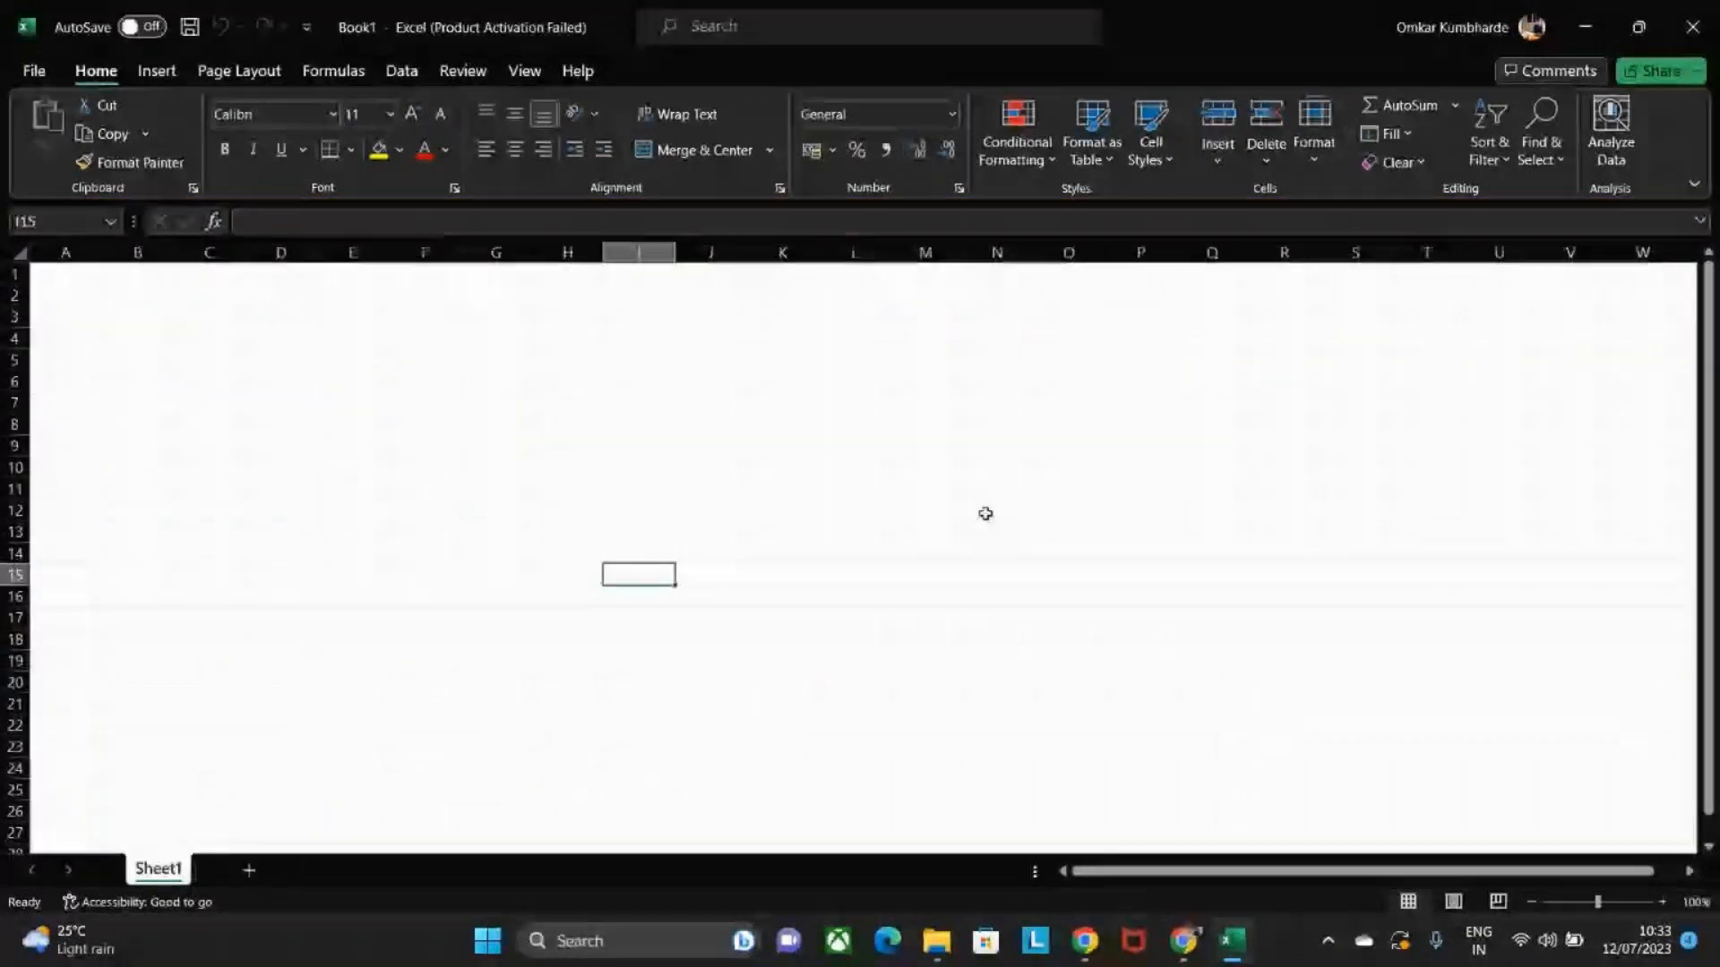
Minimize the Excel and Downloads windows to return to Salesforce, and open Setup for the current app.
click(1581, 29)
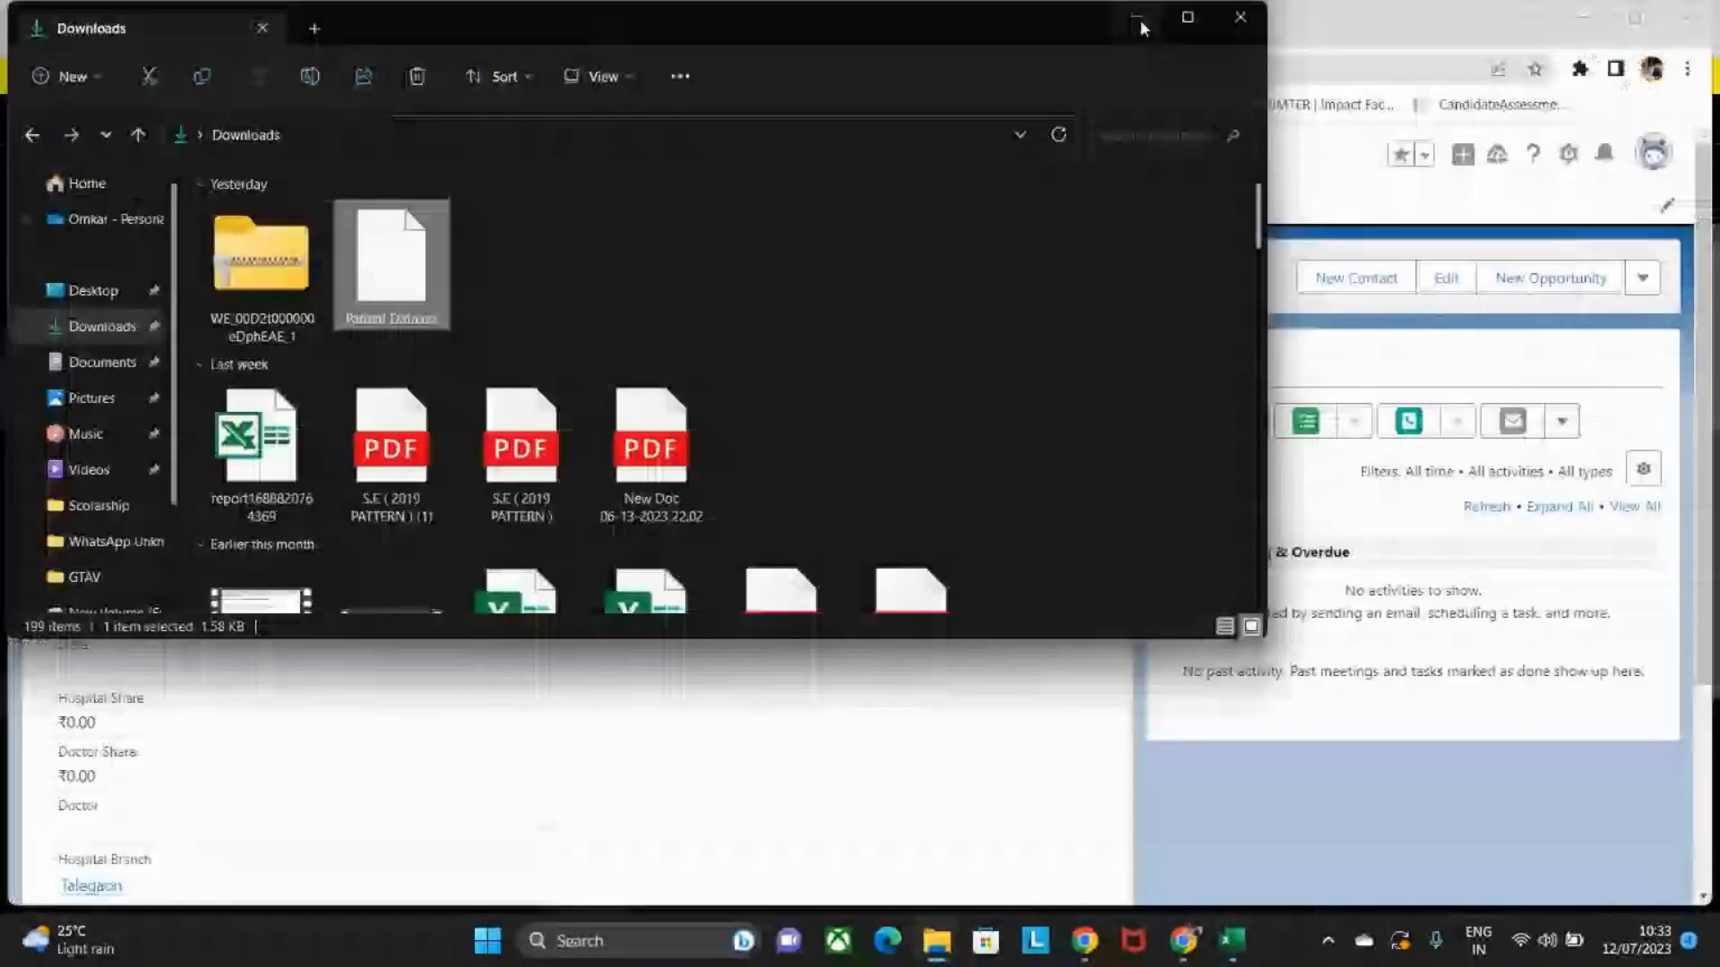
click(1139, 20)
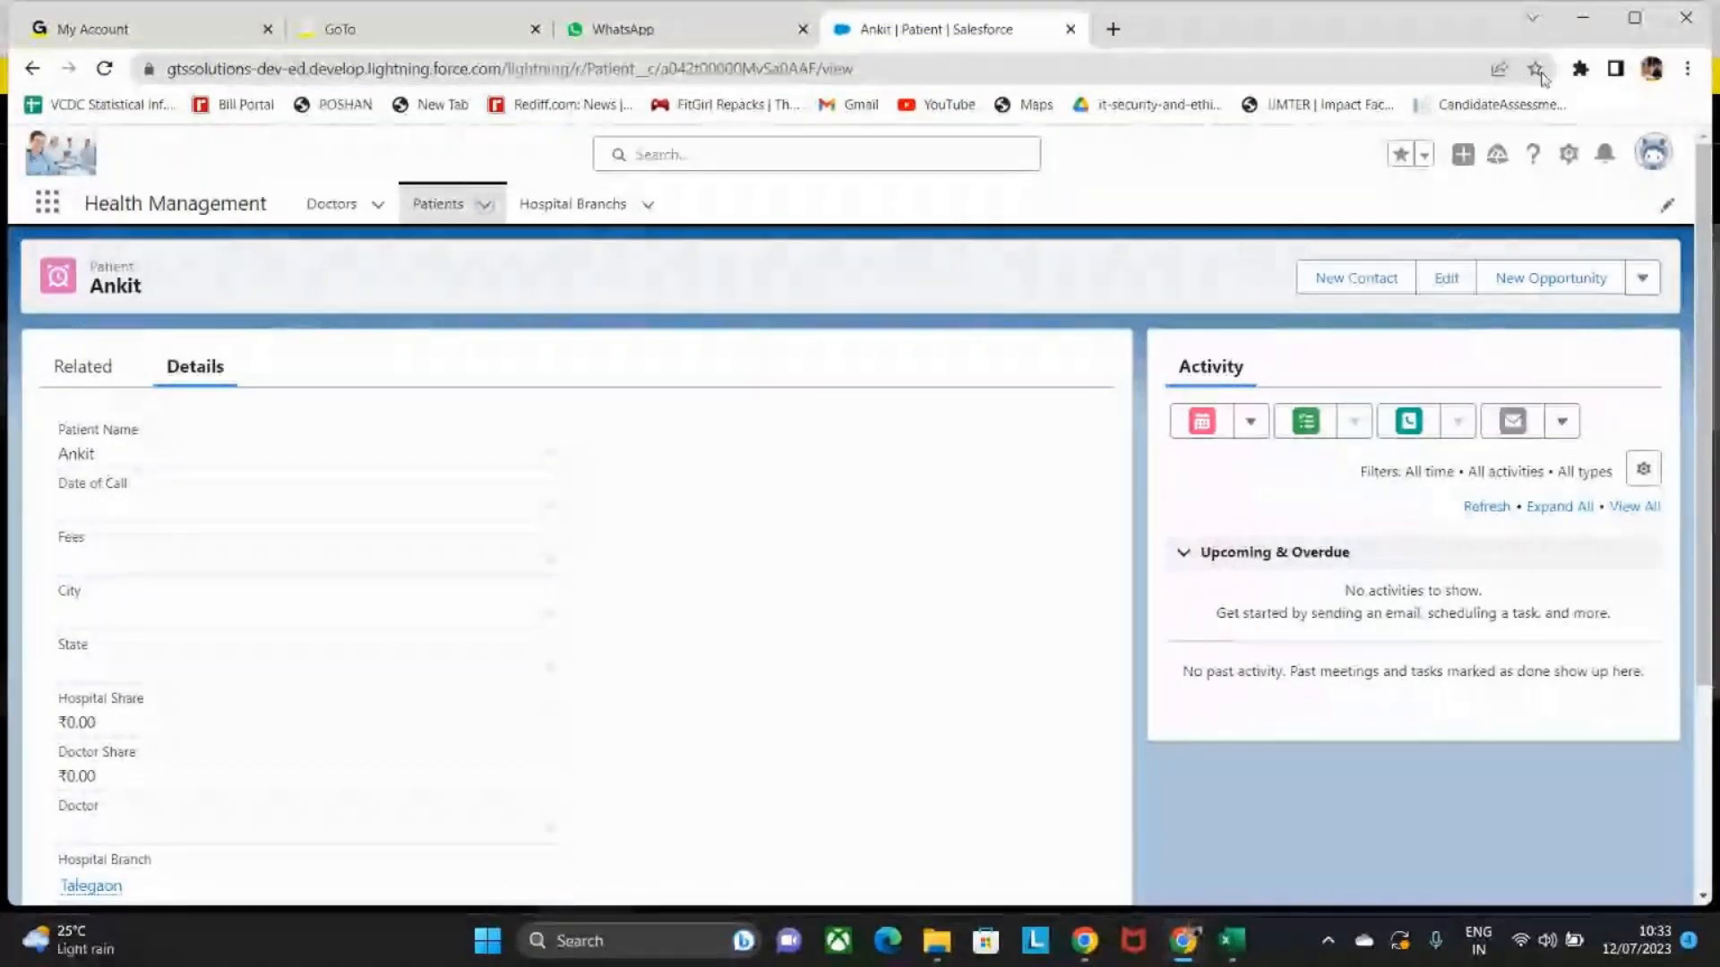
click(1566, 154)
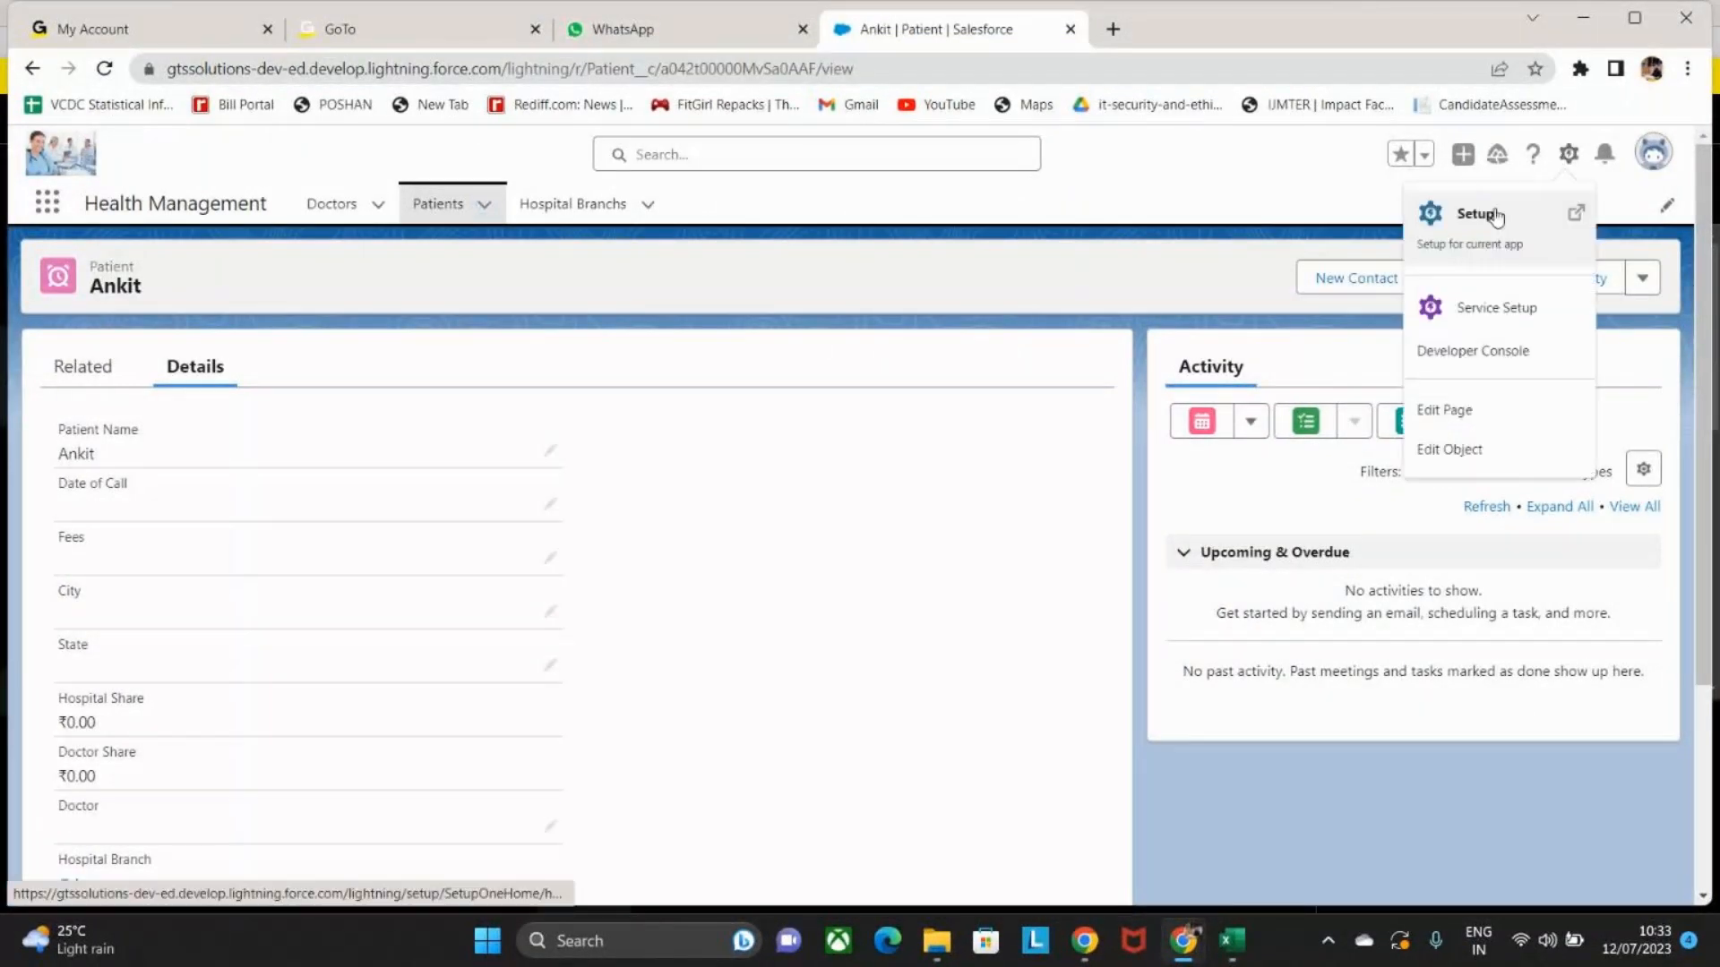
click(1476, 214)
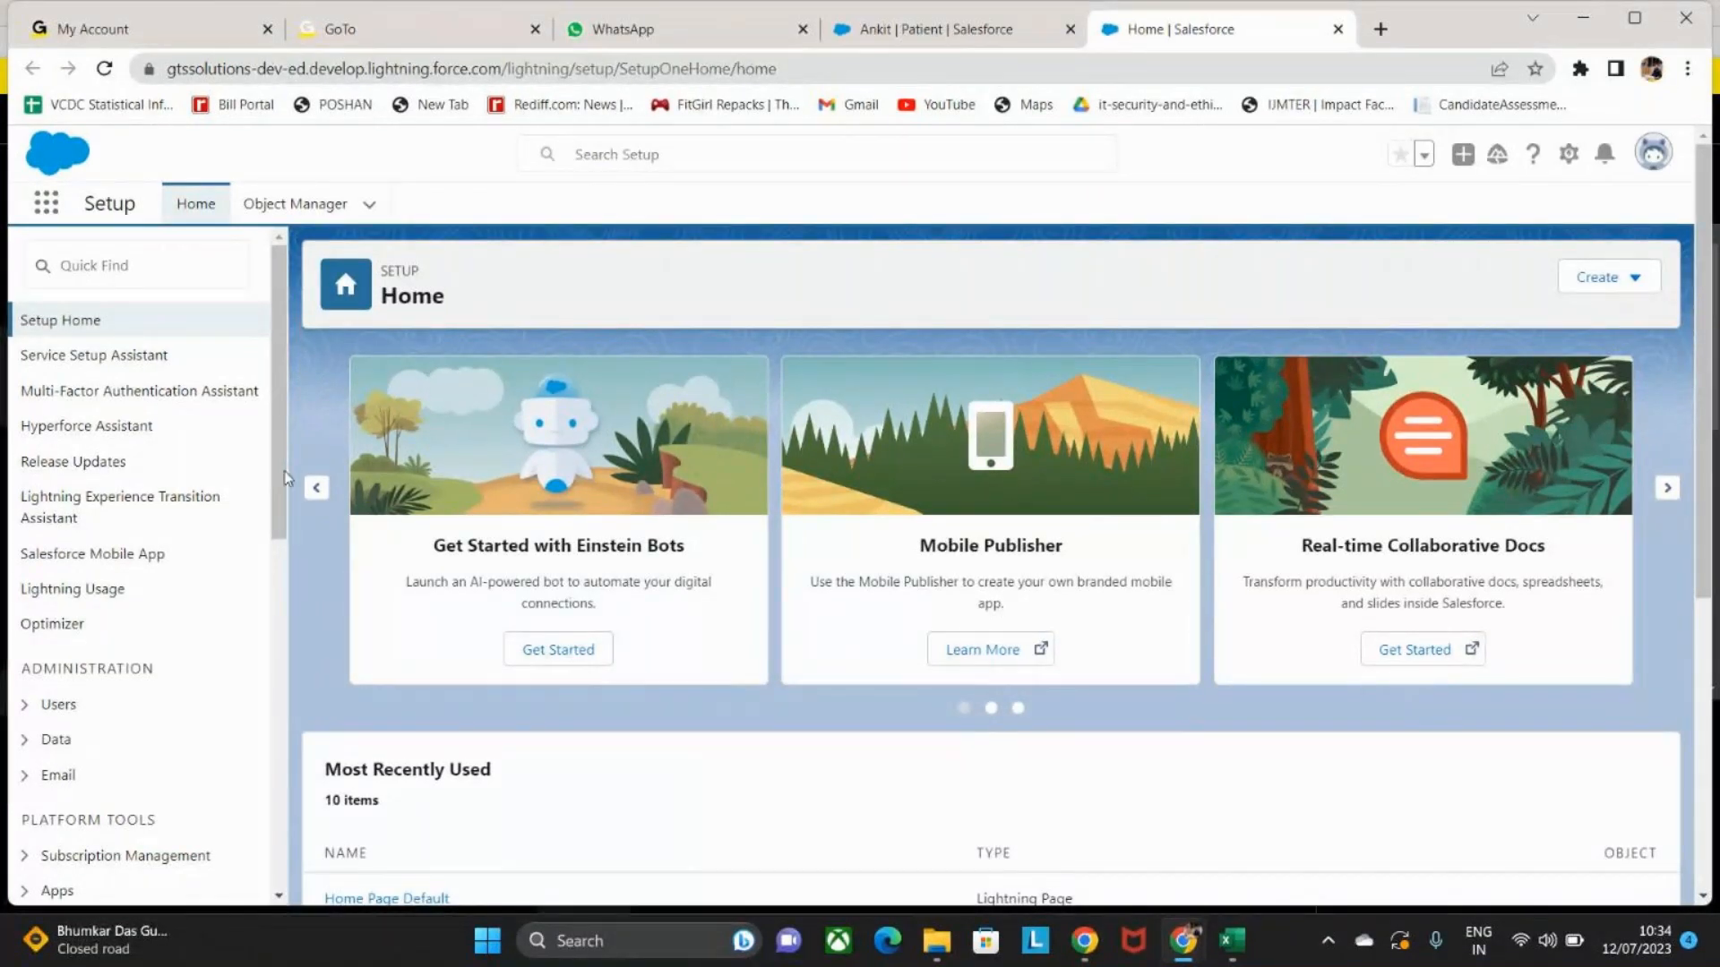
Find the Data Import Wizard in Setup by searching for "data import", and launch the wizard.
click(143, 265)
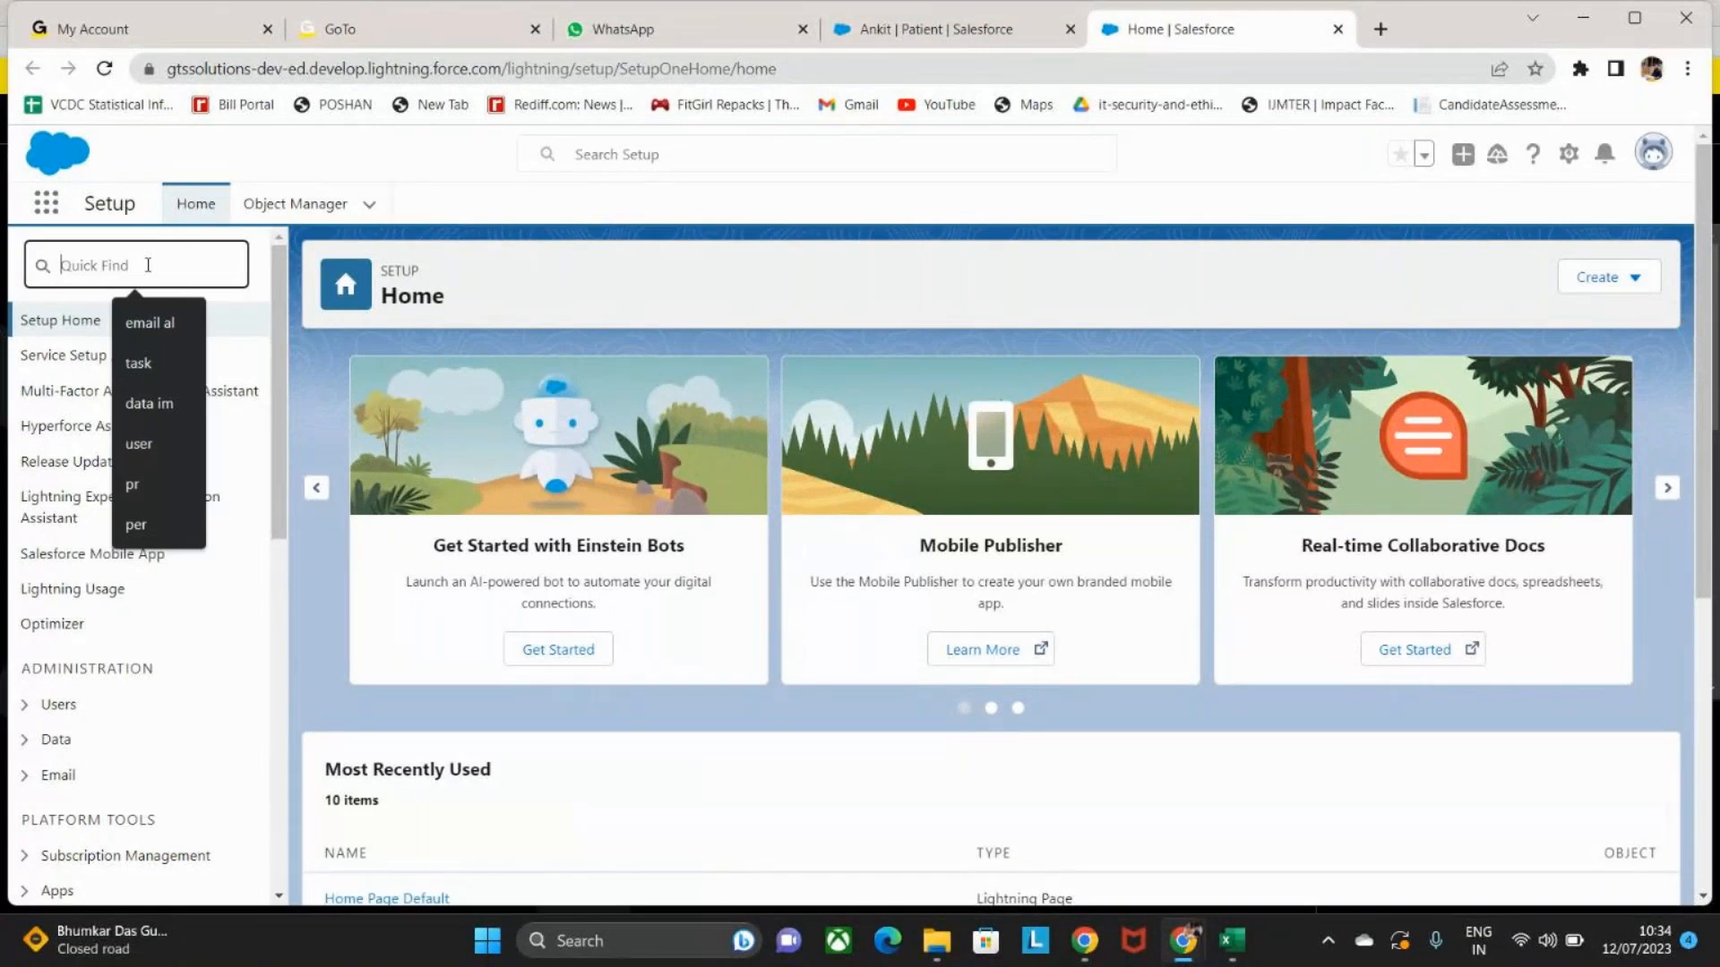
text(dat)
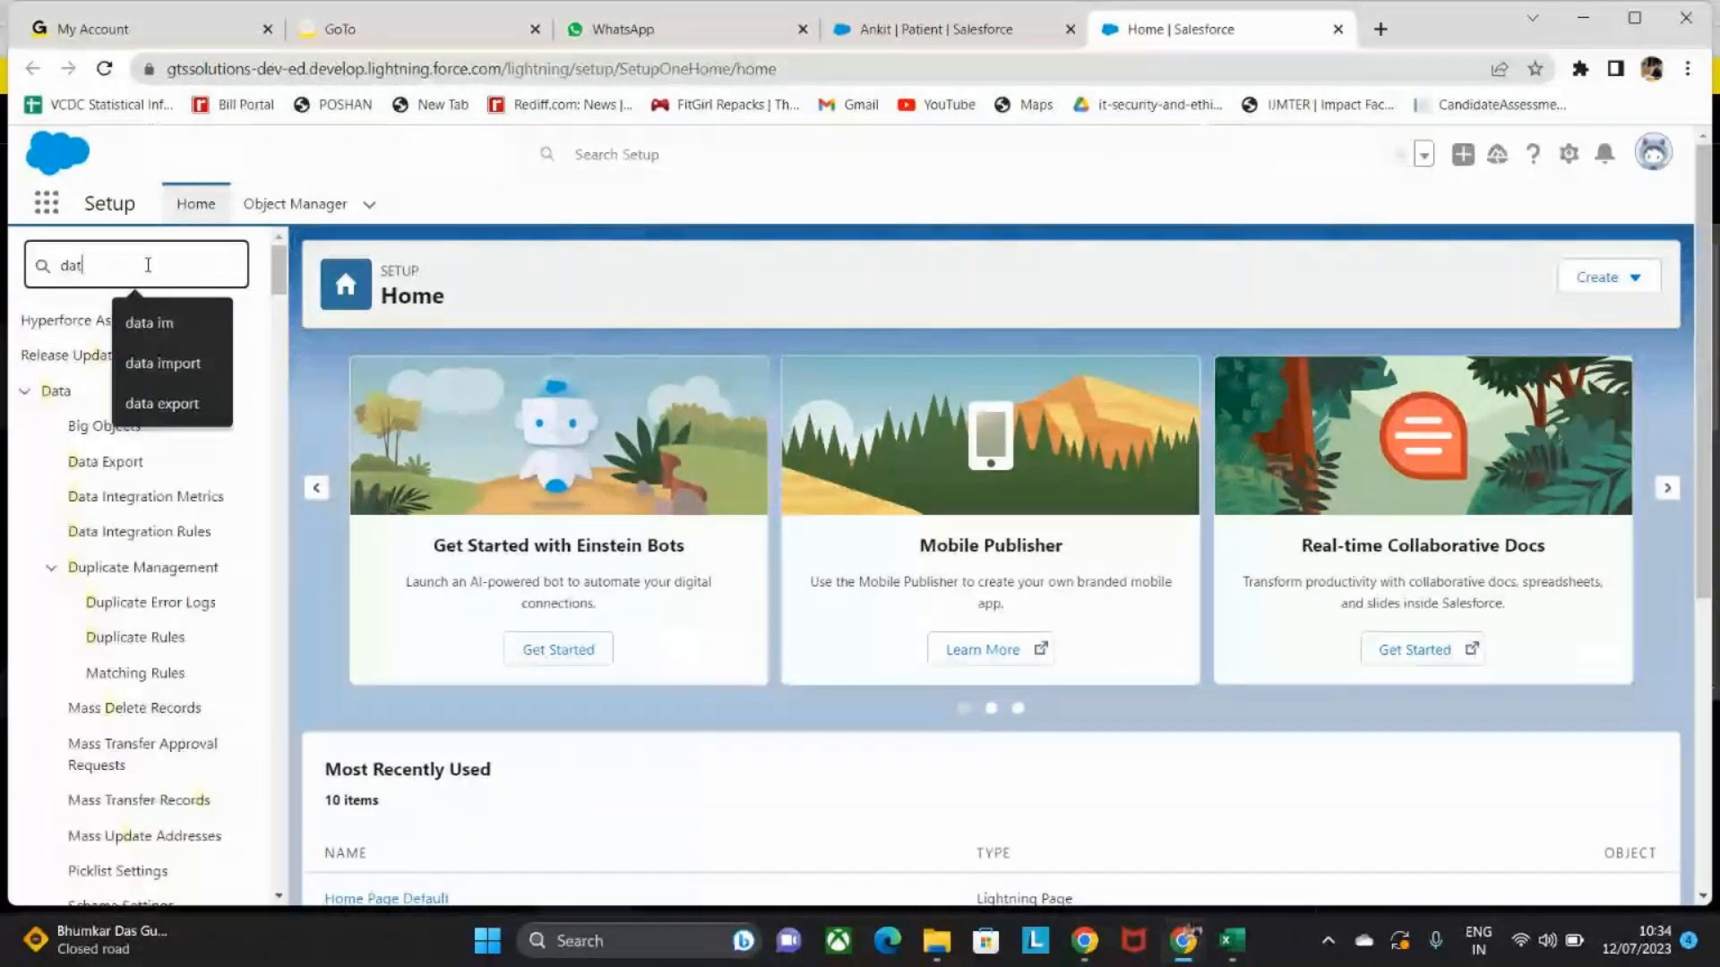
click(173, 364)
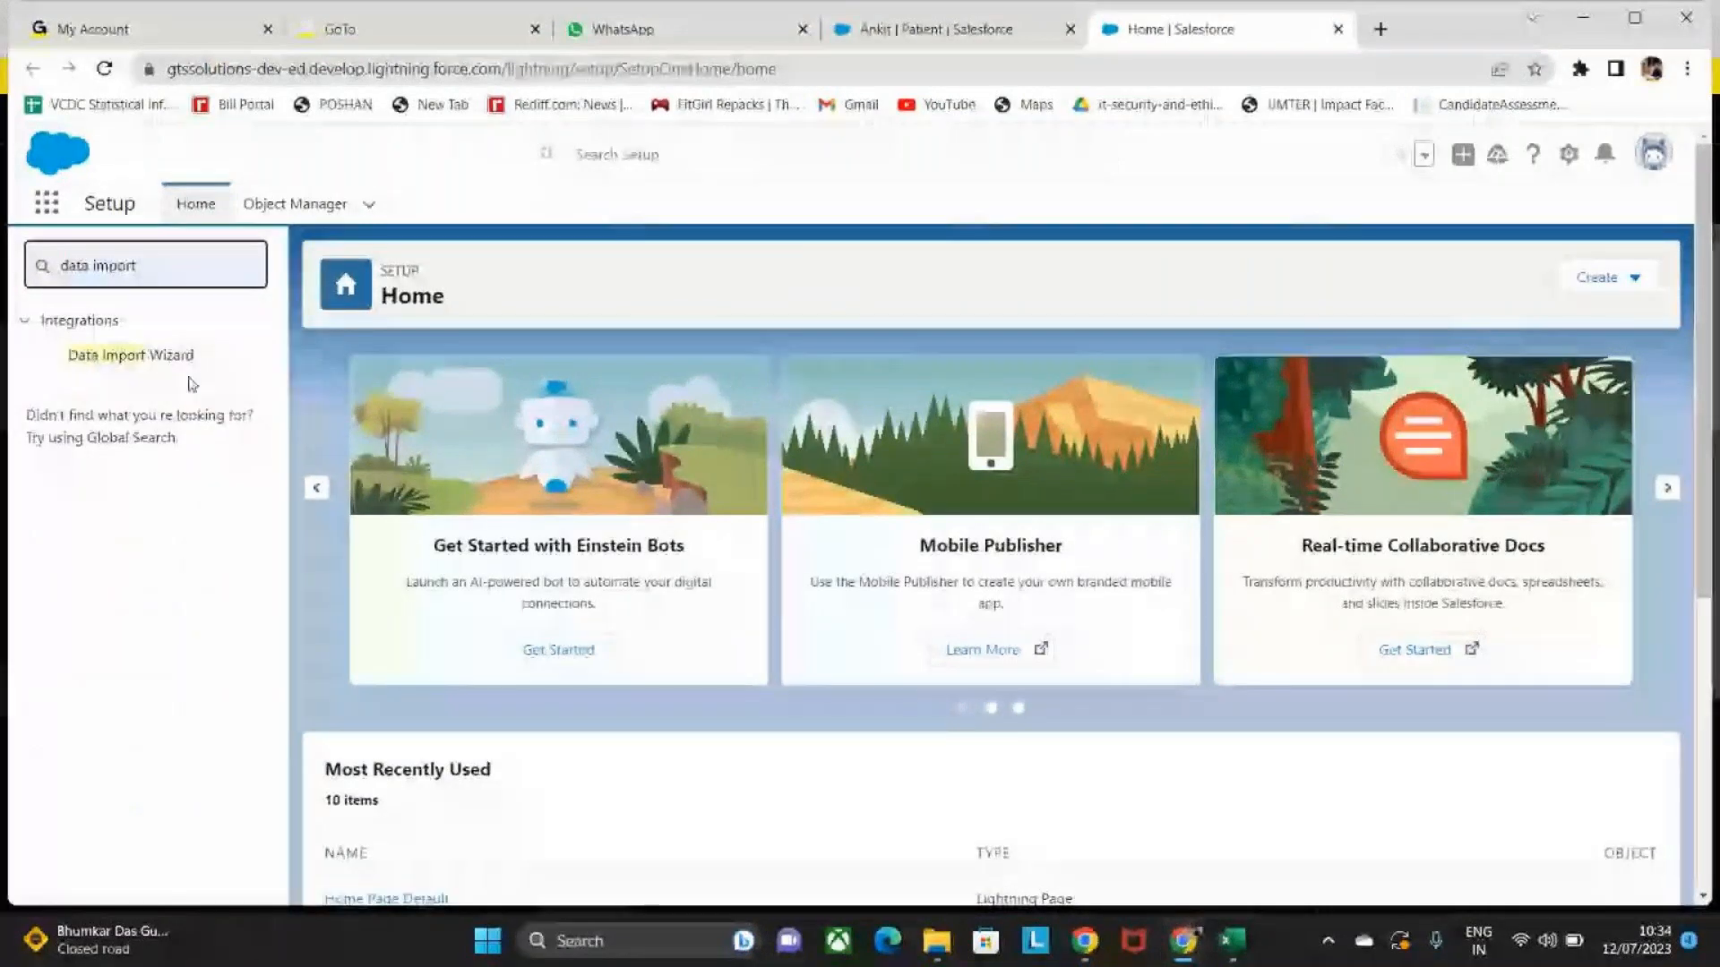
click(147, 358)
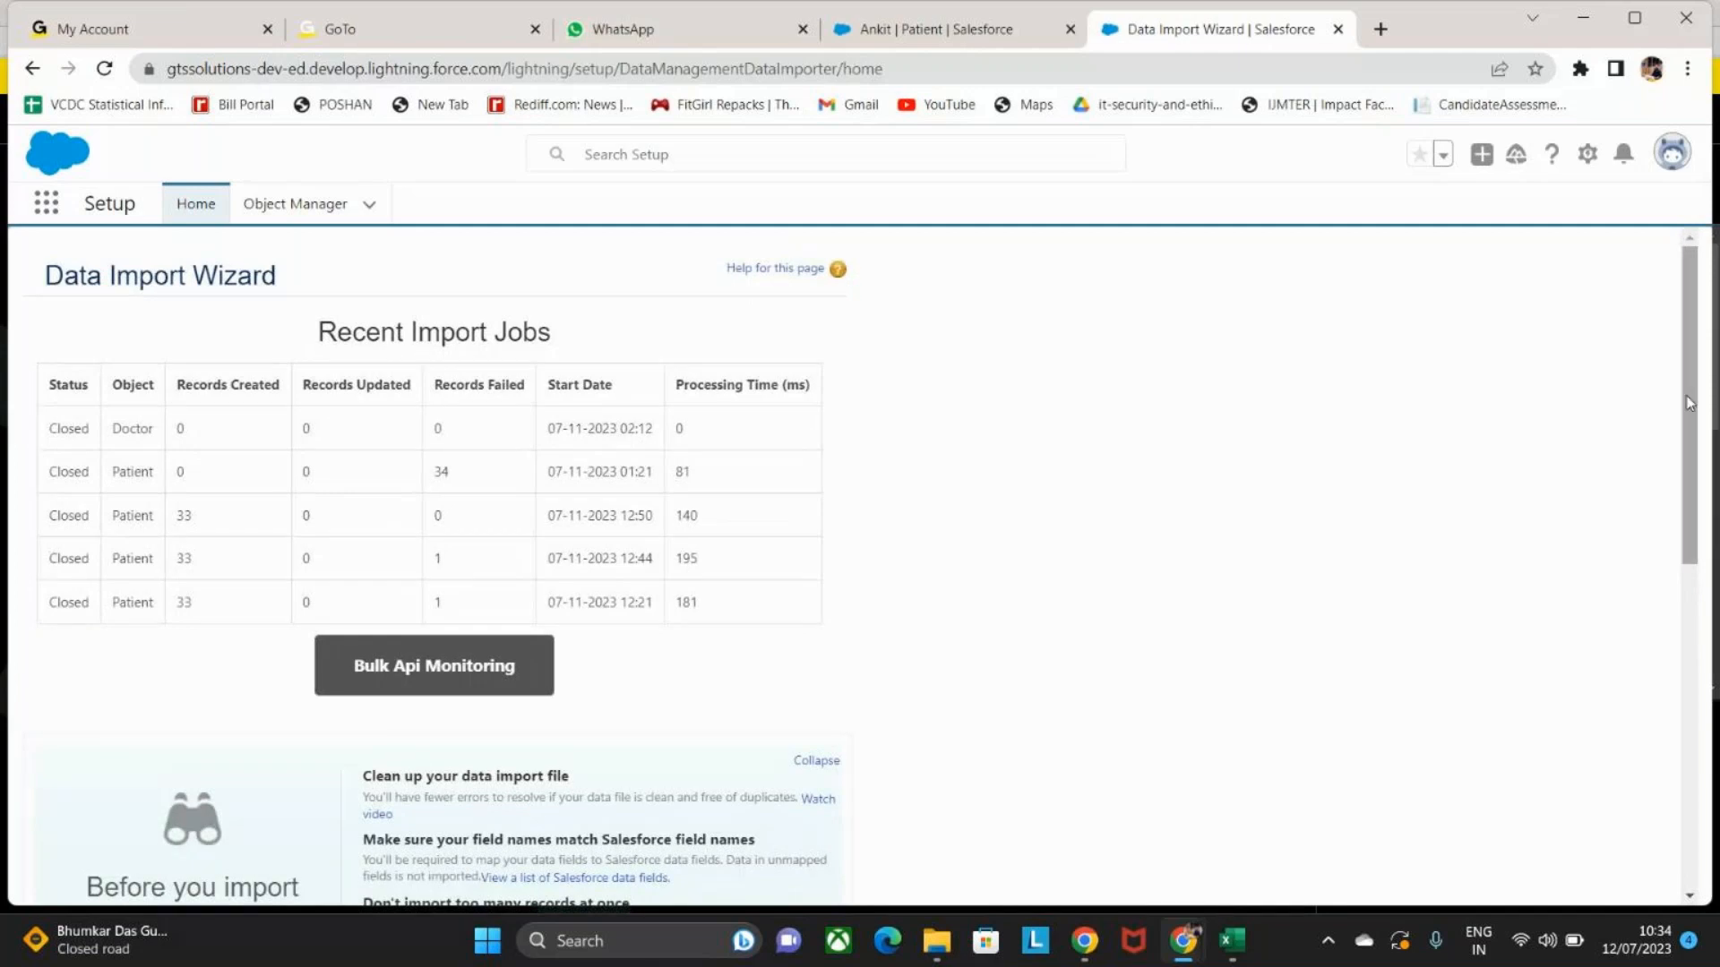
drag(1690, 403, 1688, 759)
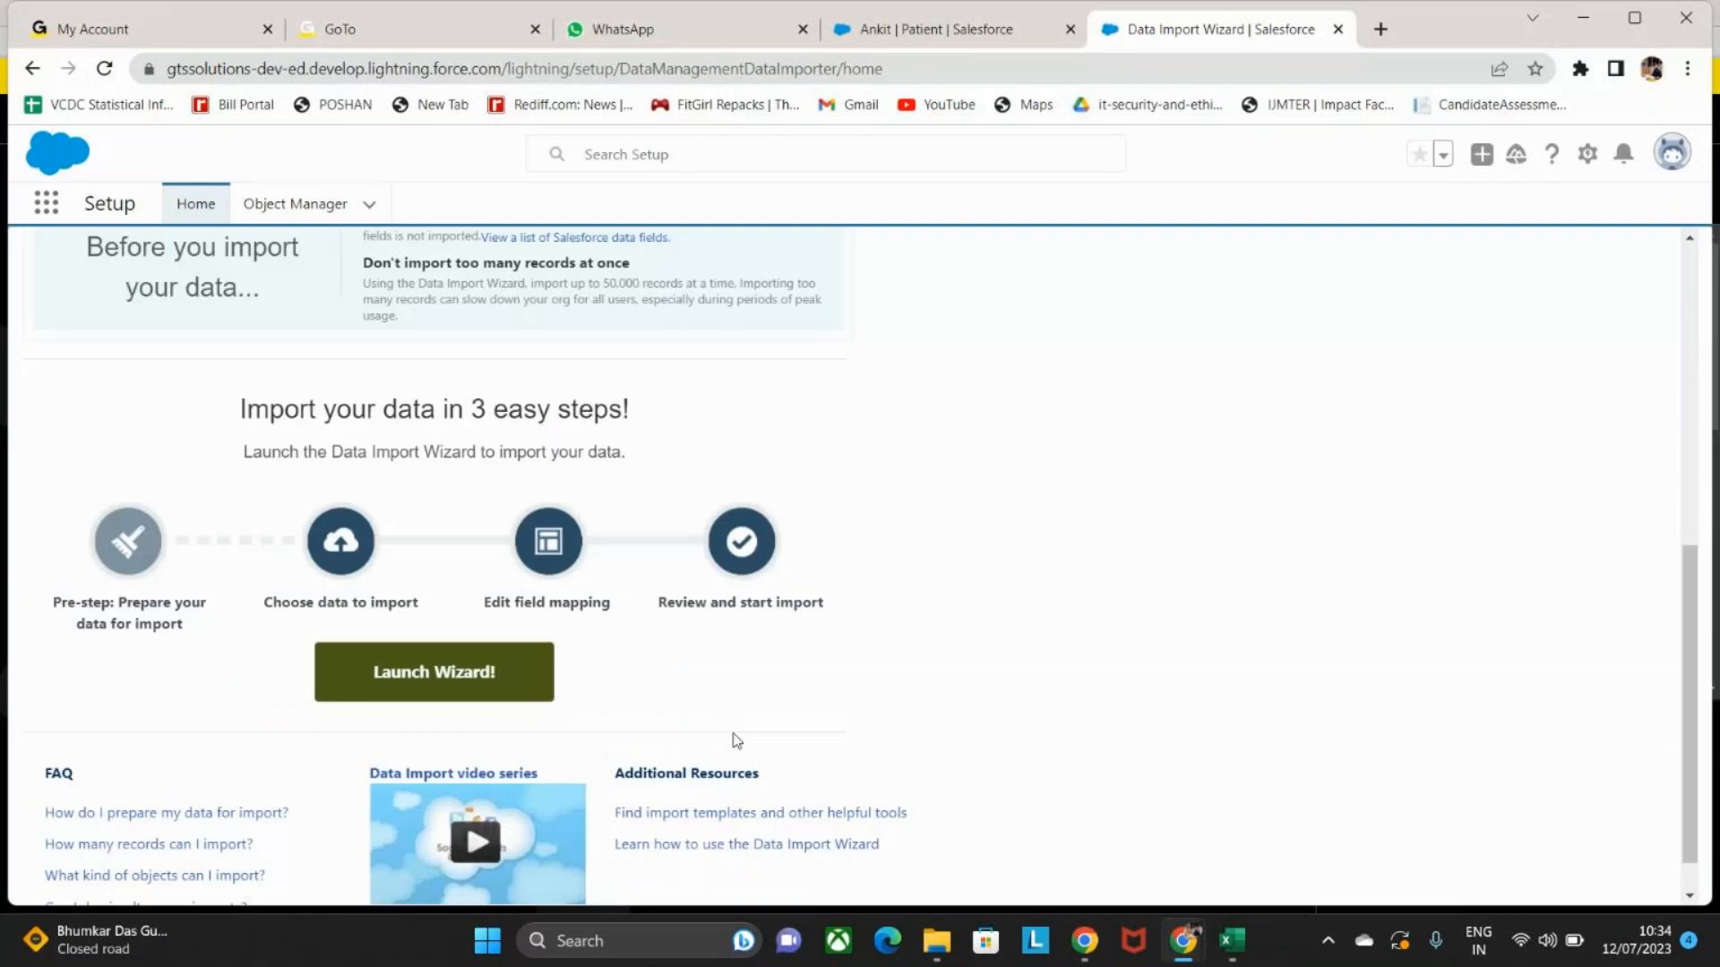
click(447, 690)
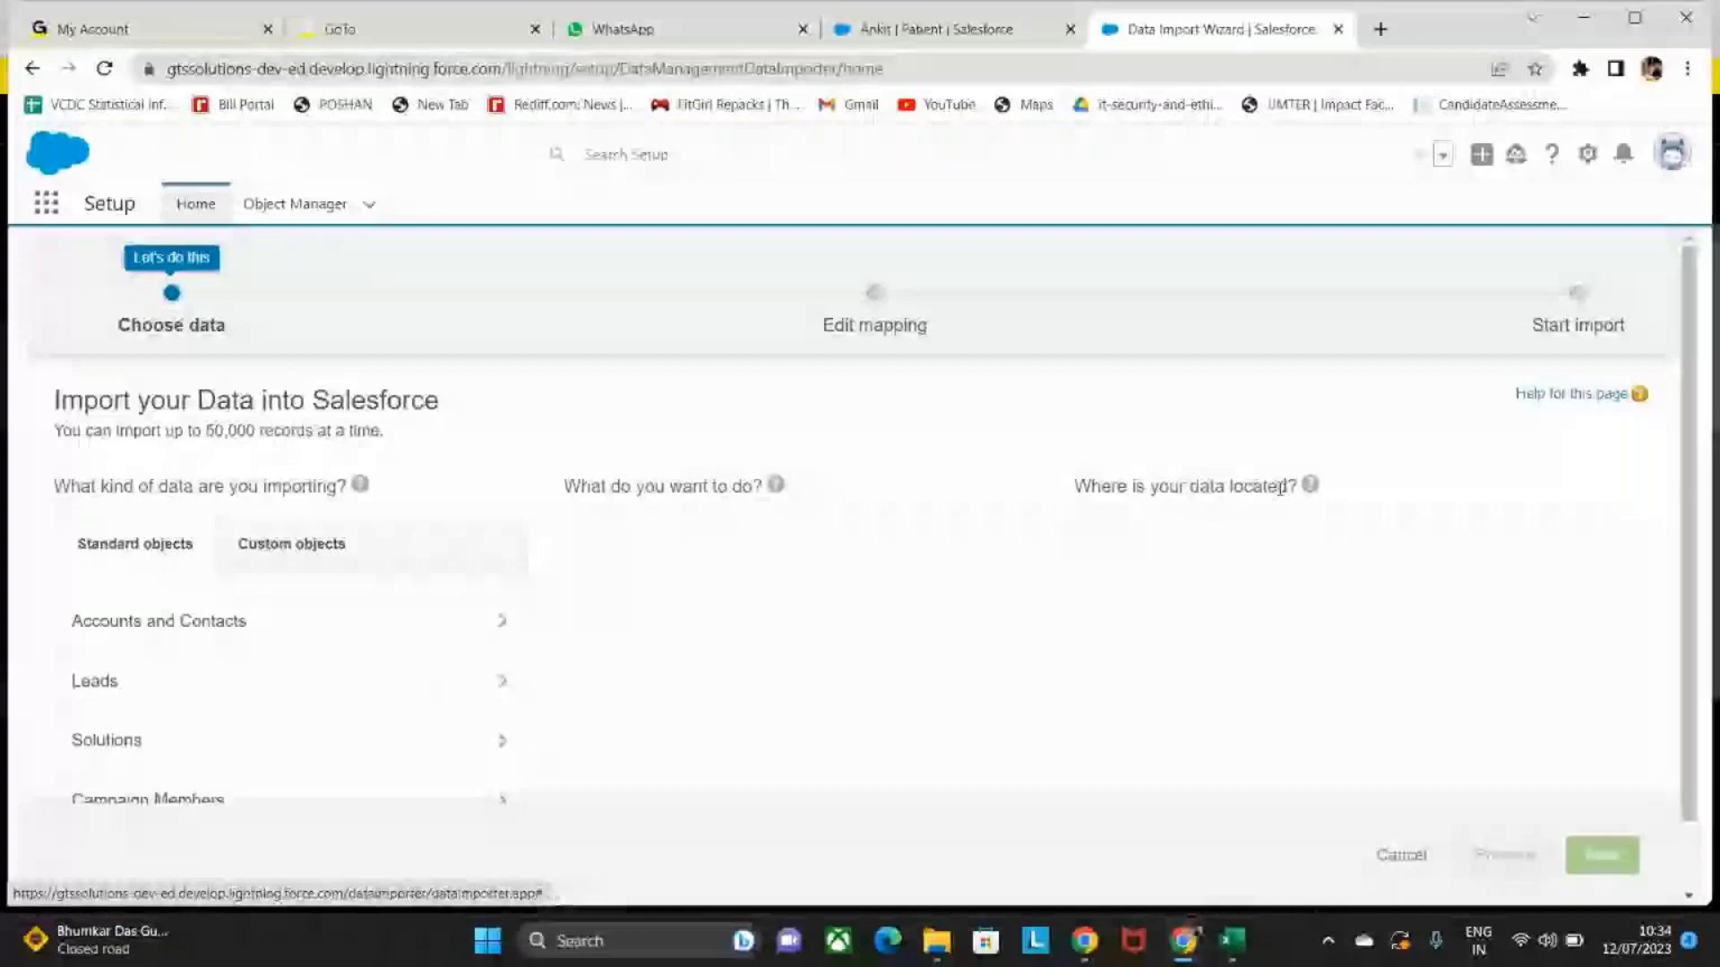
Choose the custom object Patients as the data to import, with the Add new records operation.
mouse_move(1310, 515)
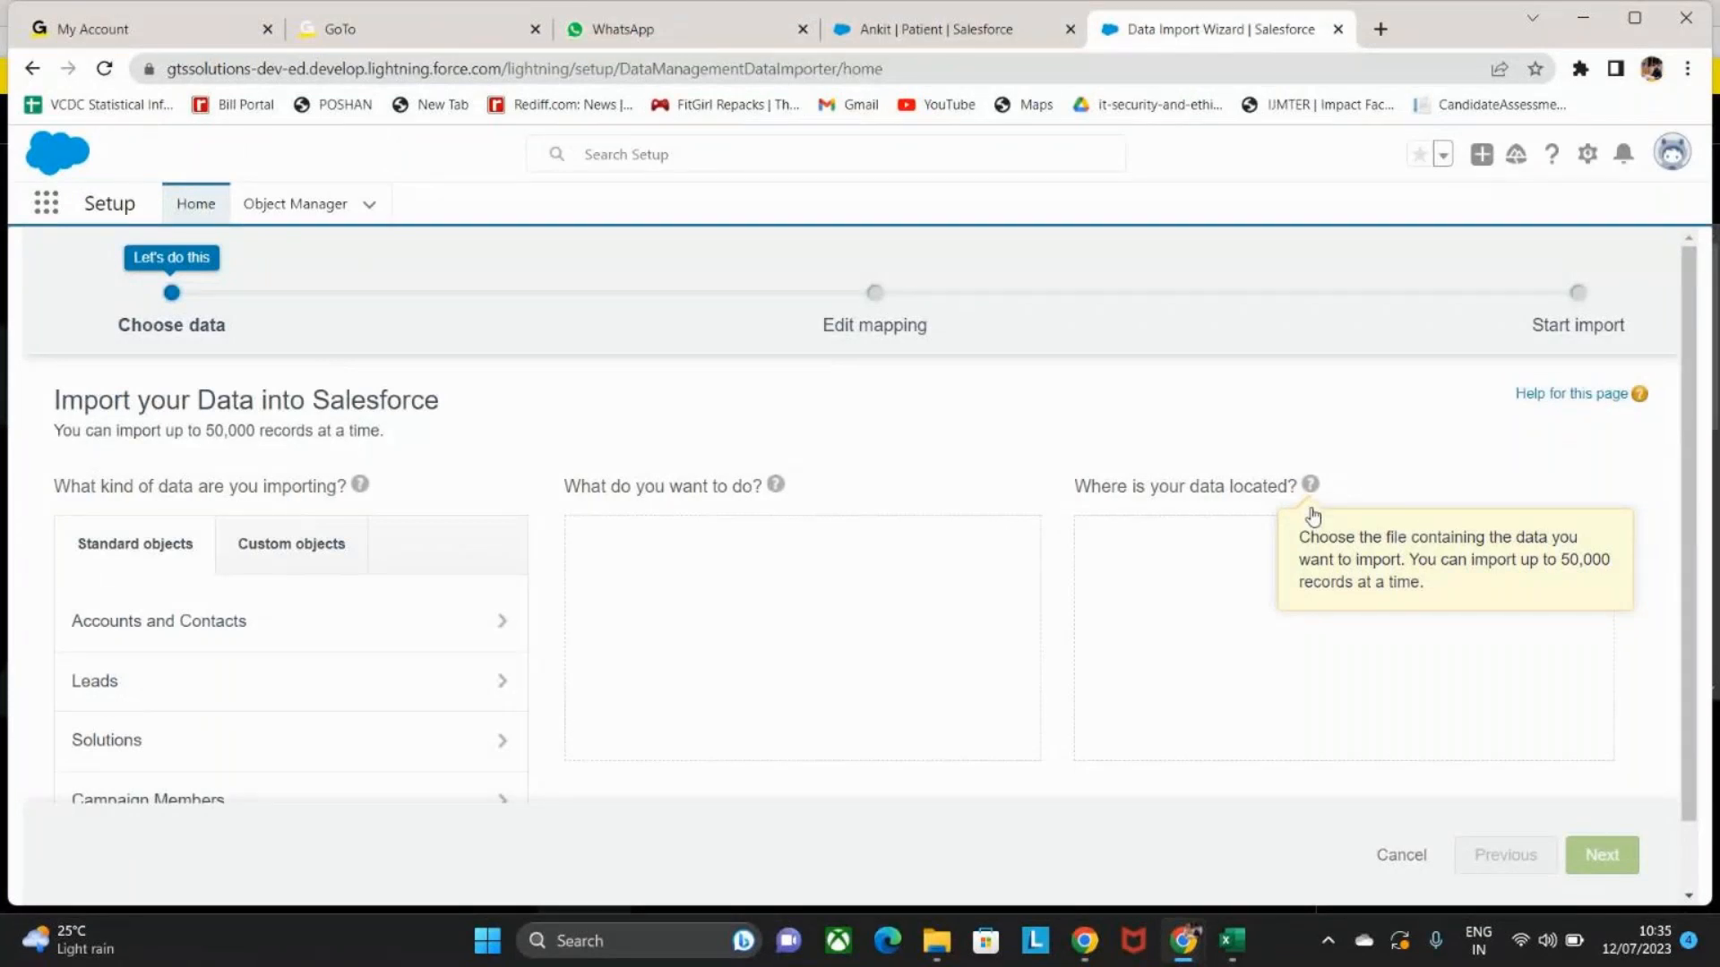
click(280, 556)
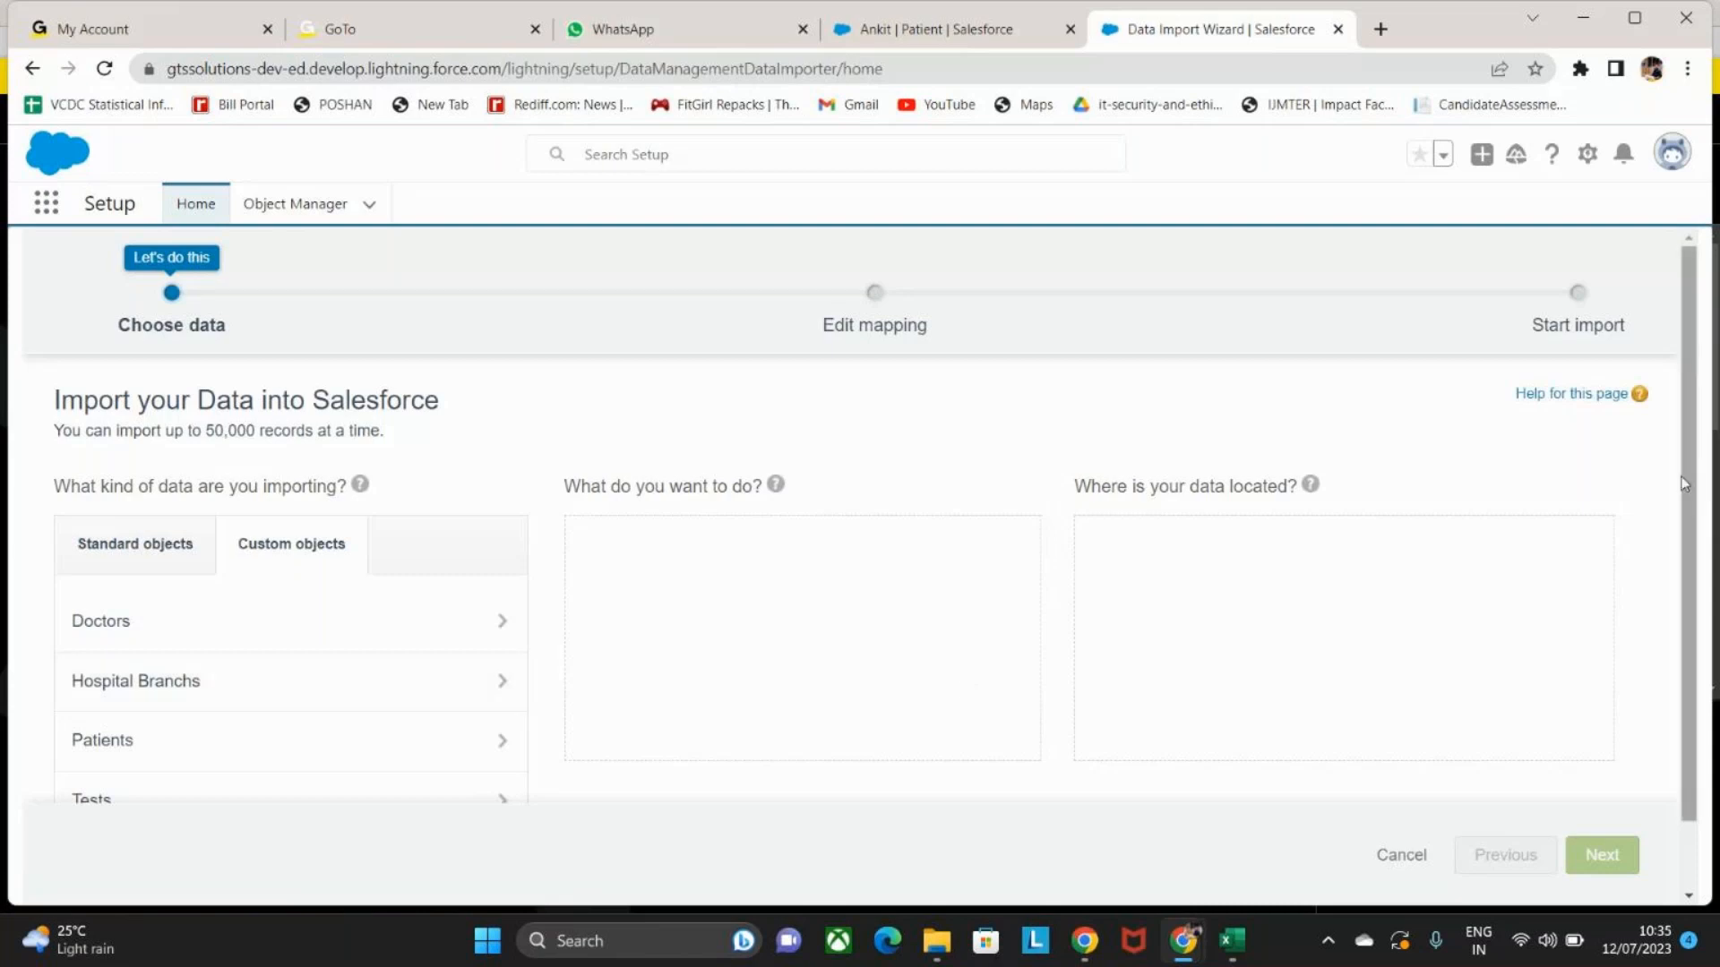
drag(1684, 484, 1693, 553)
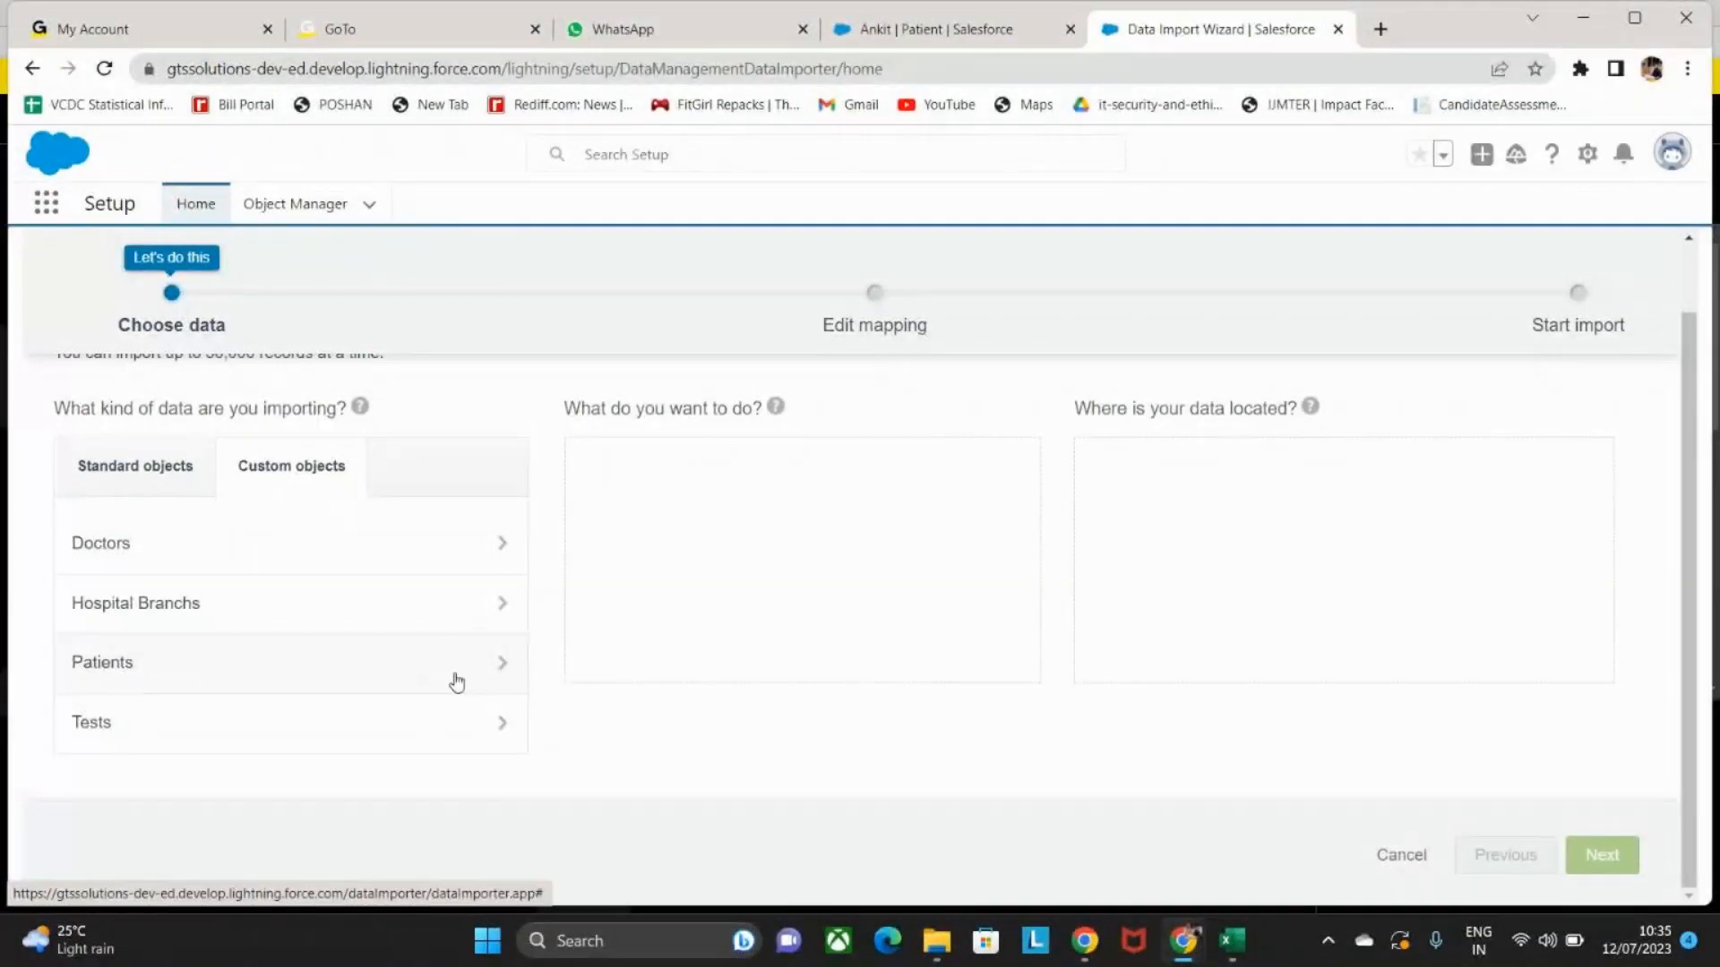
scroll(475, 681, up, 1)
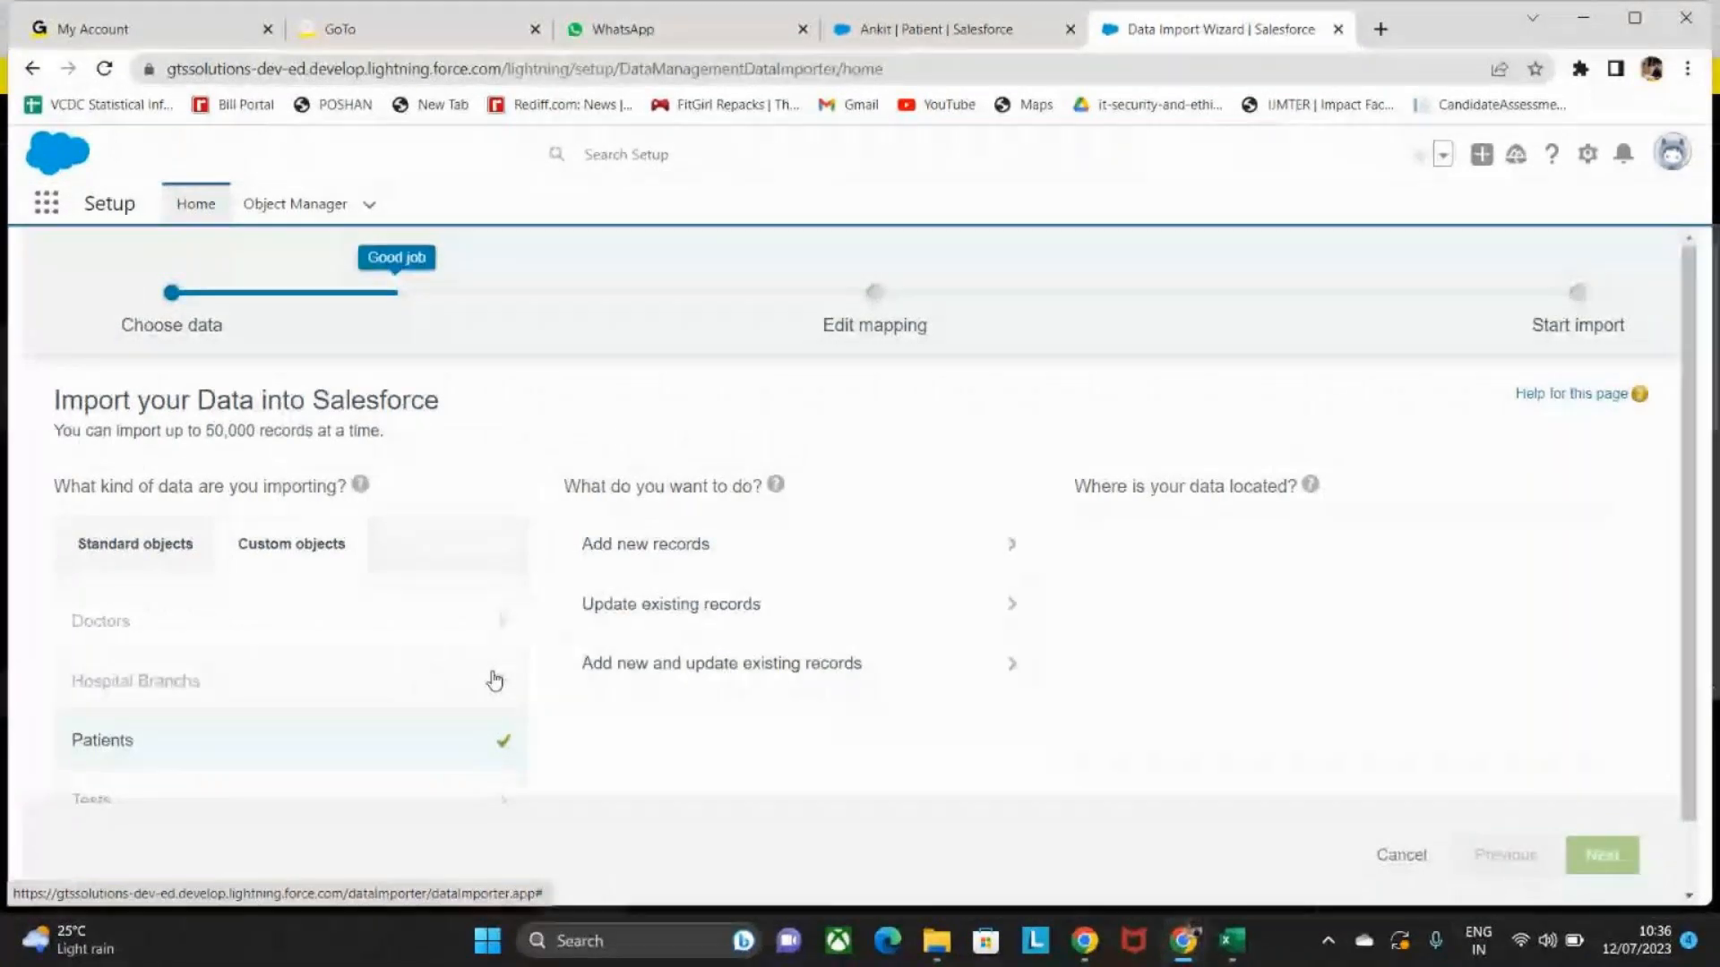
mouse_move(496, 681)
mouse_down()
mouse_move(535, 671)
mouse_move(495, 691)
mouse_up()
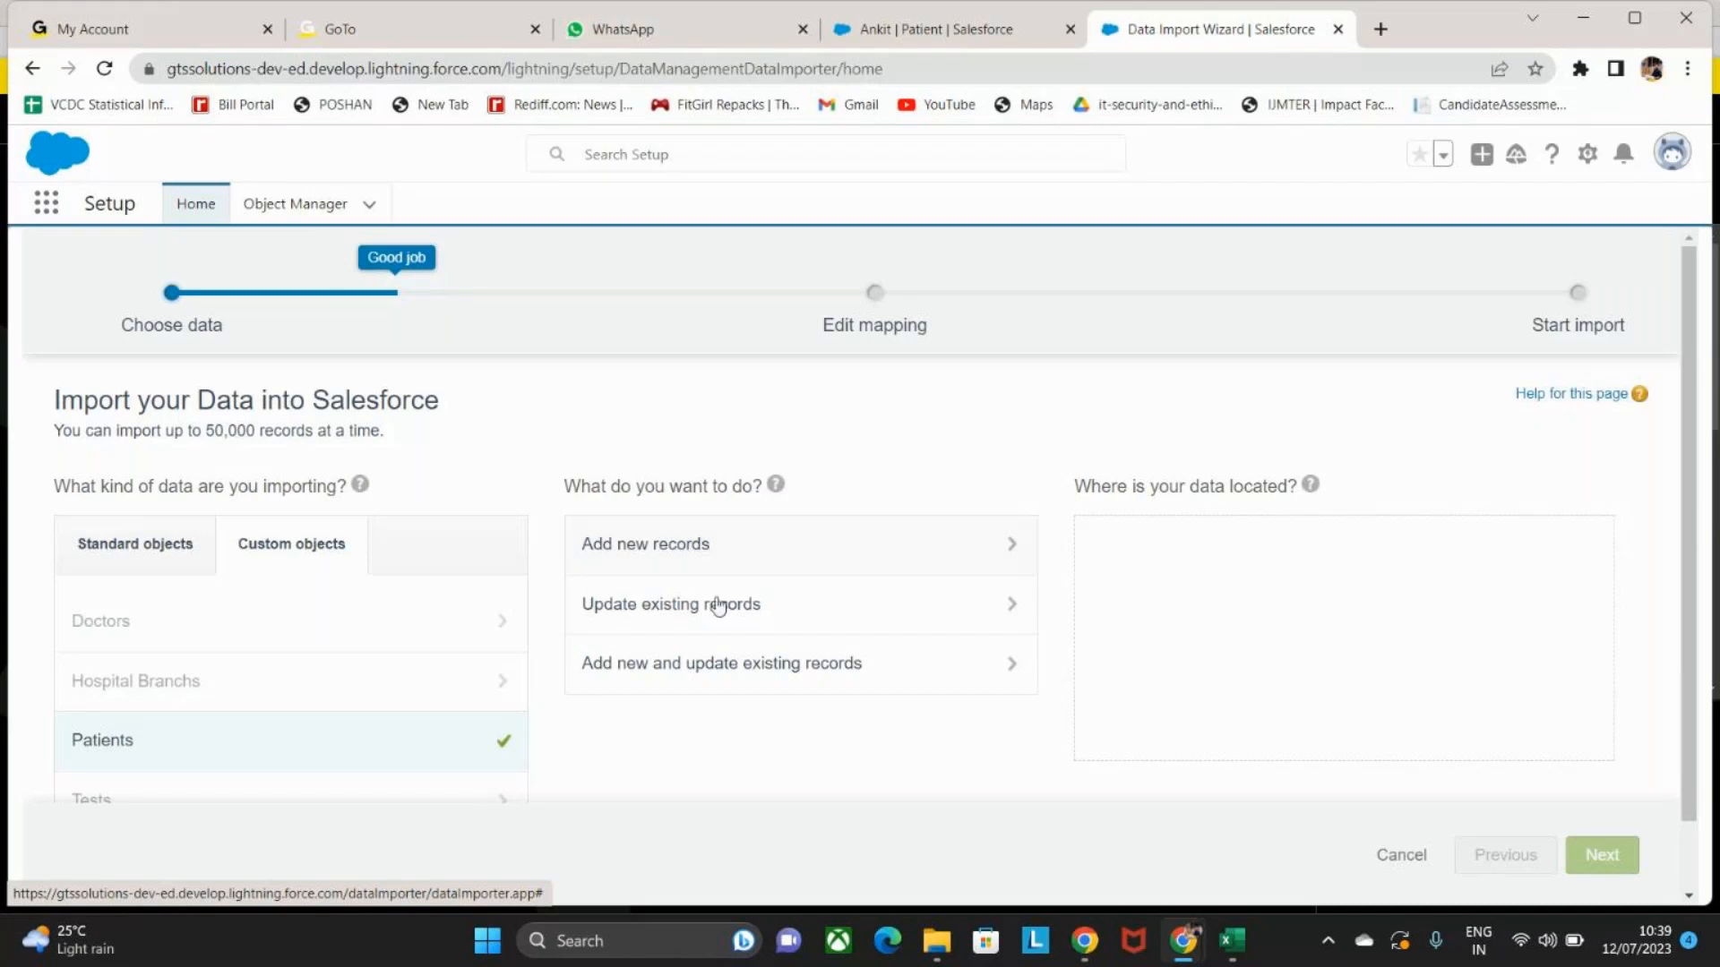
click(712, 563)
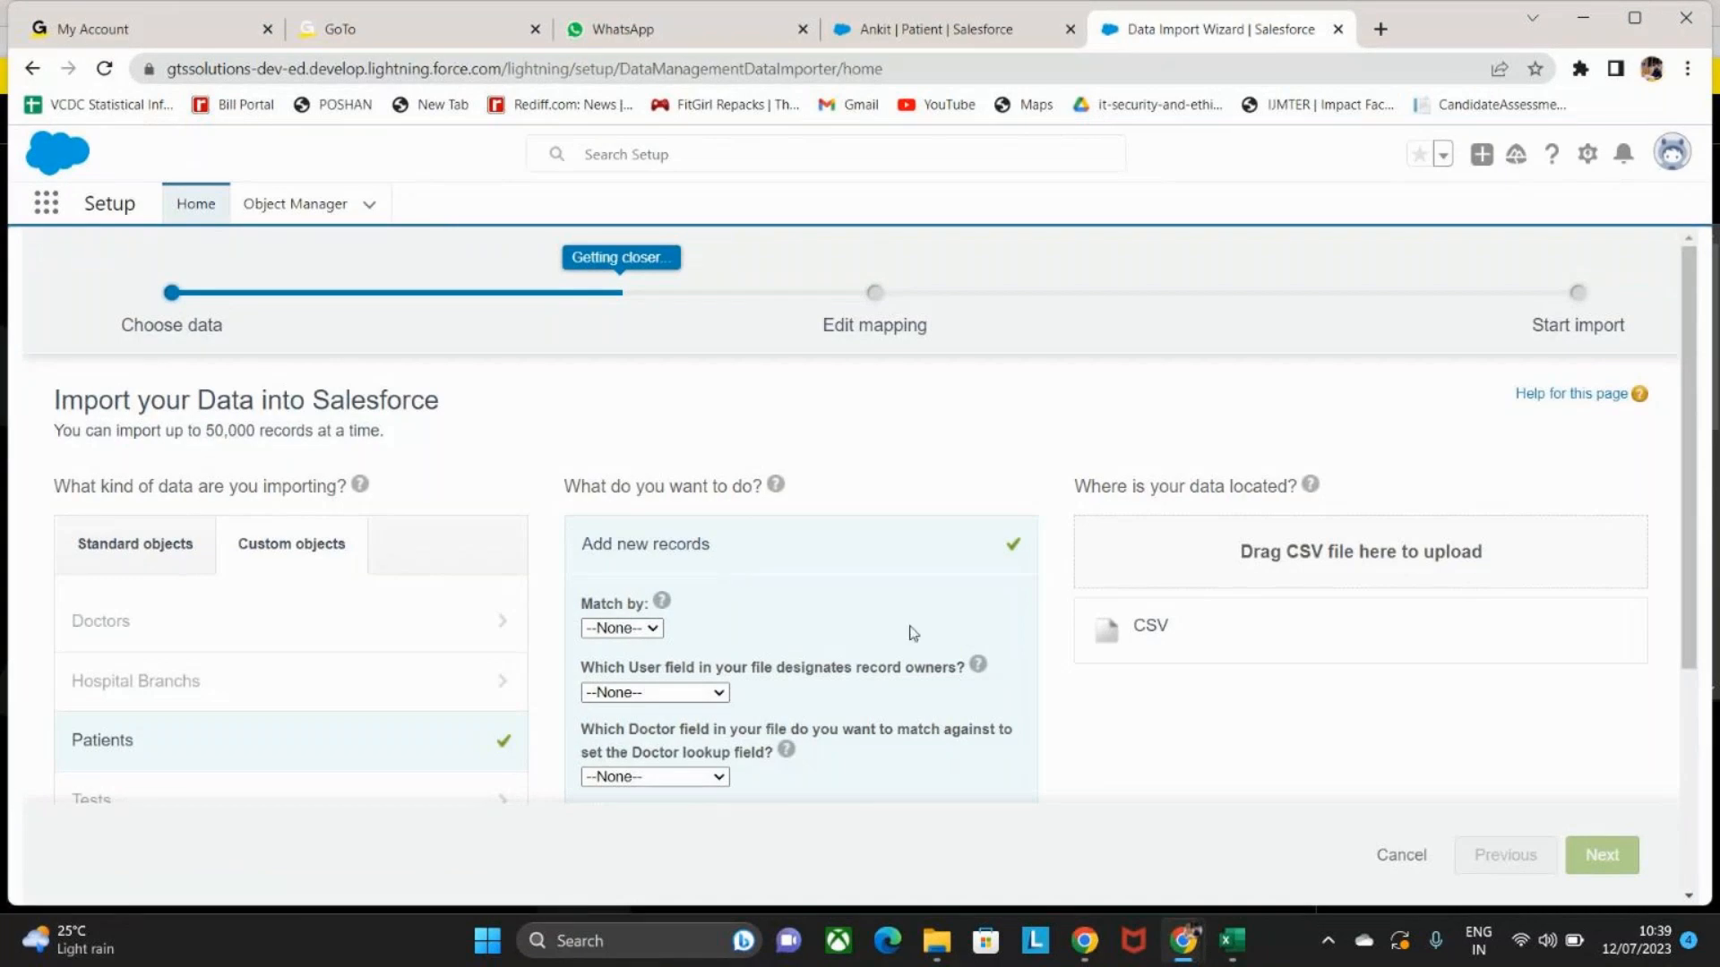
Select Patient Data.csv from the Downloads folder as the CSV source and continue to the field mapping.
click(1156, 629)
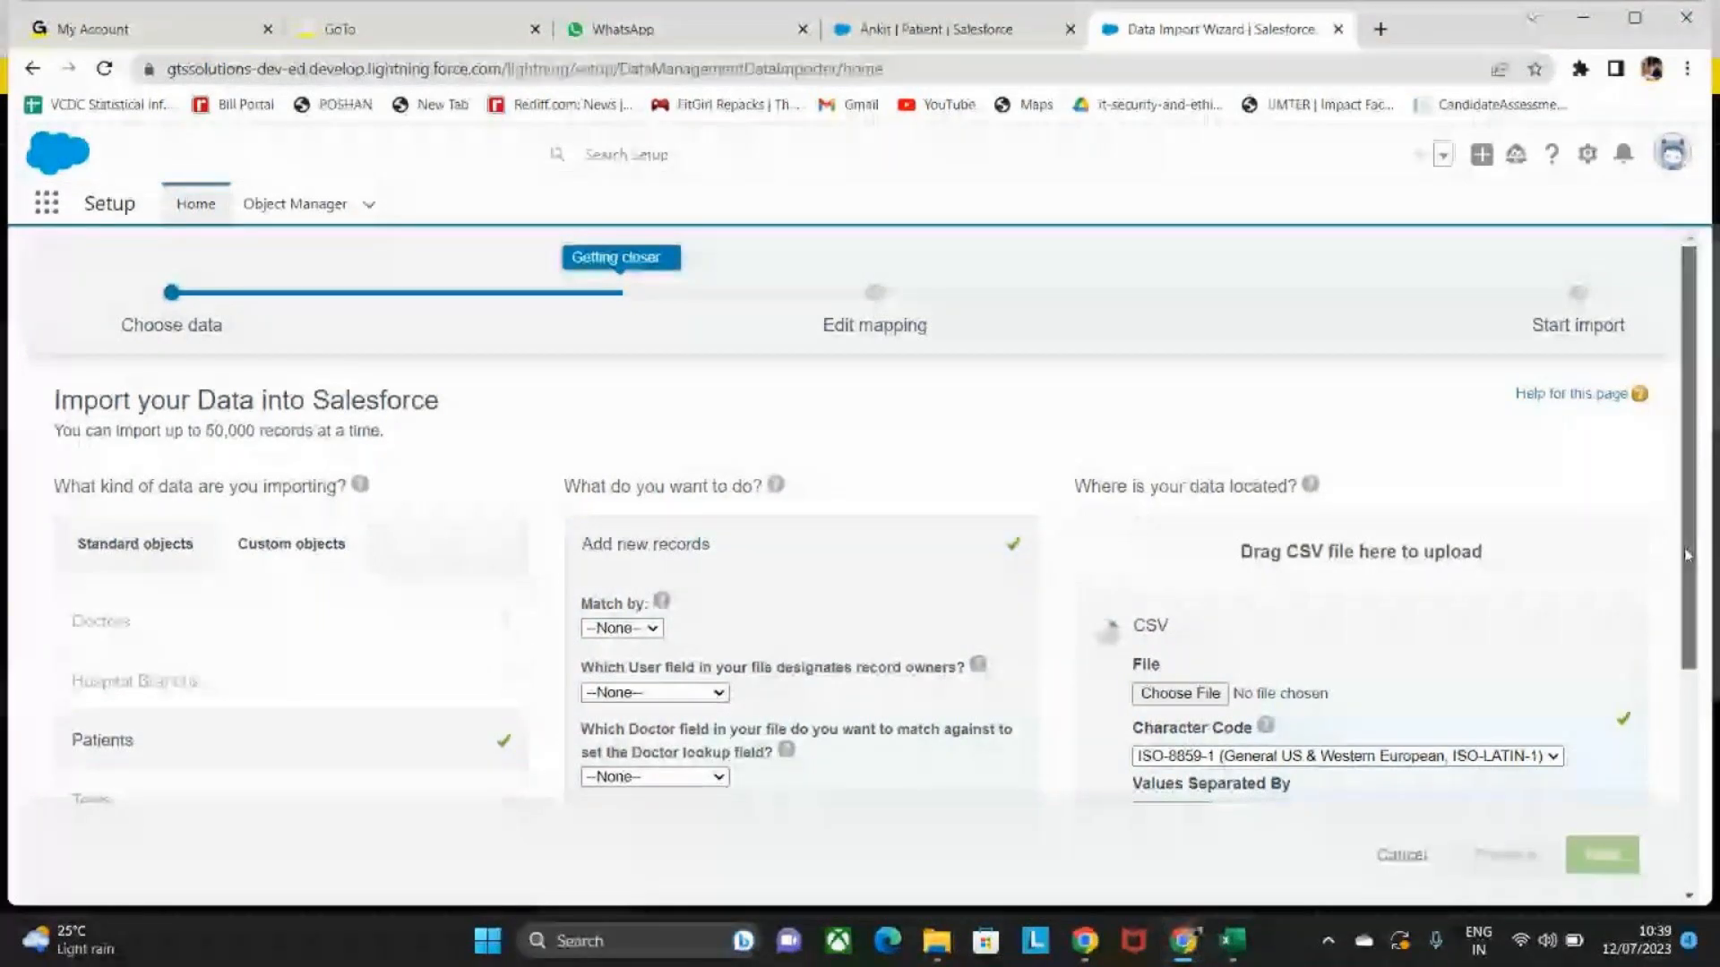
drag(1687, 555, 1688, 613)
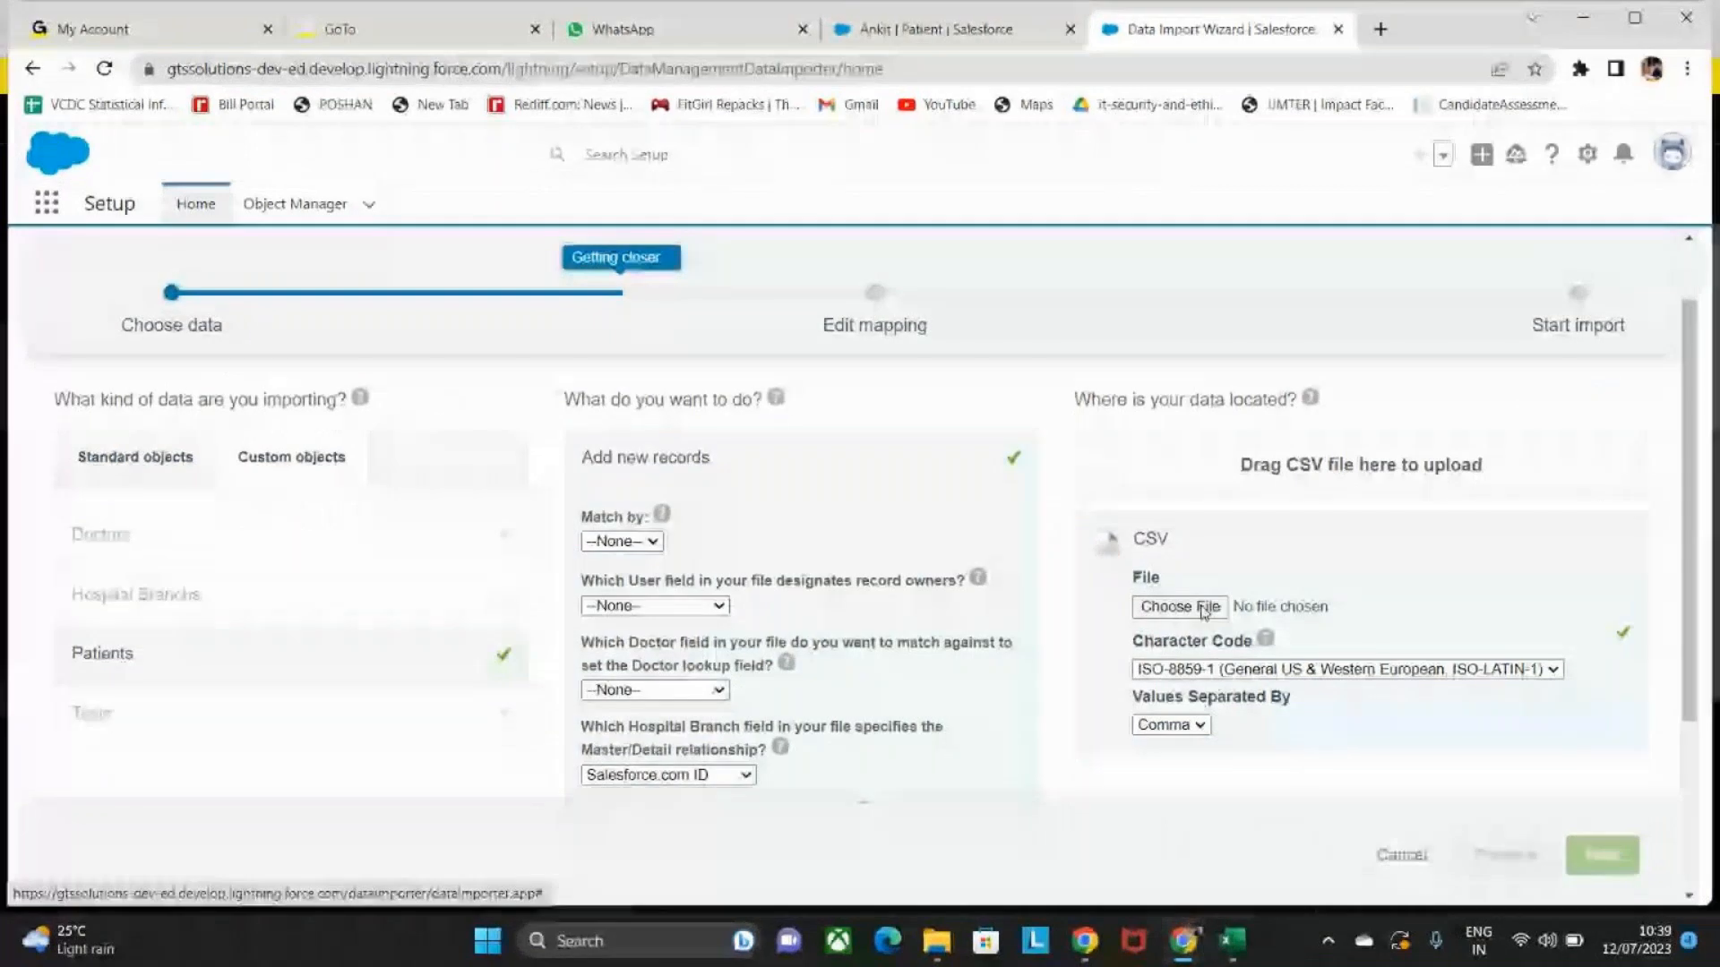
click(1204, 609)
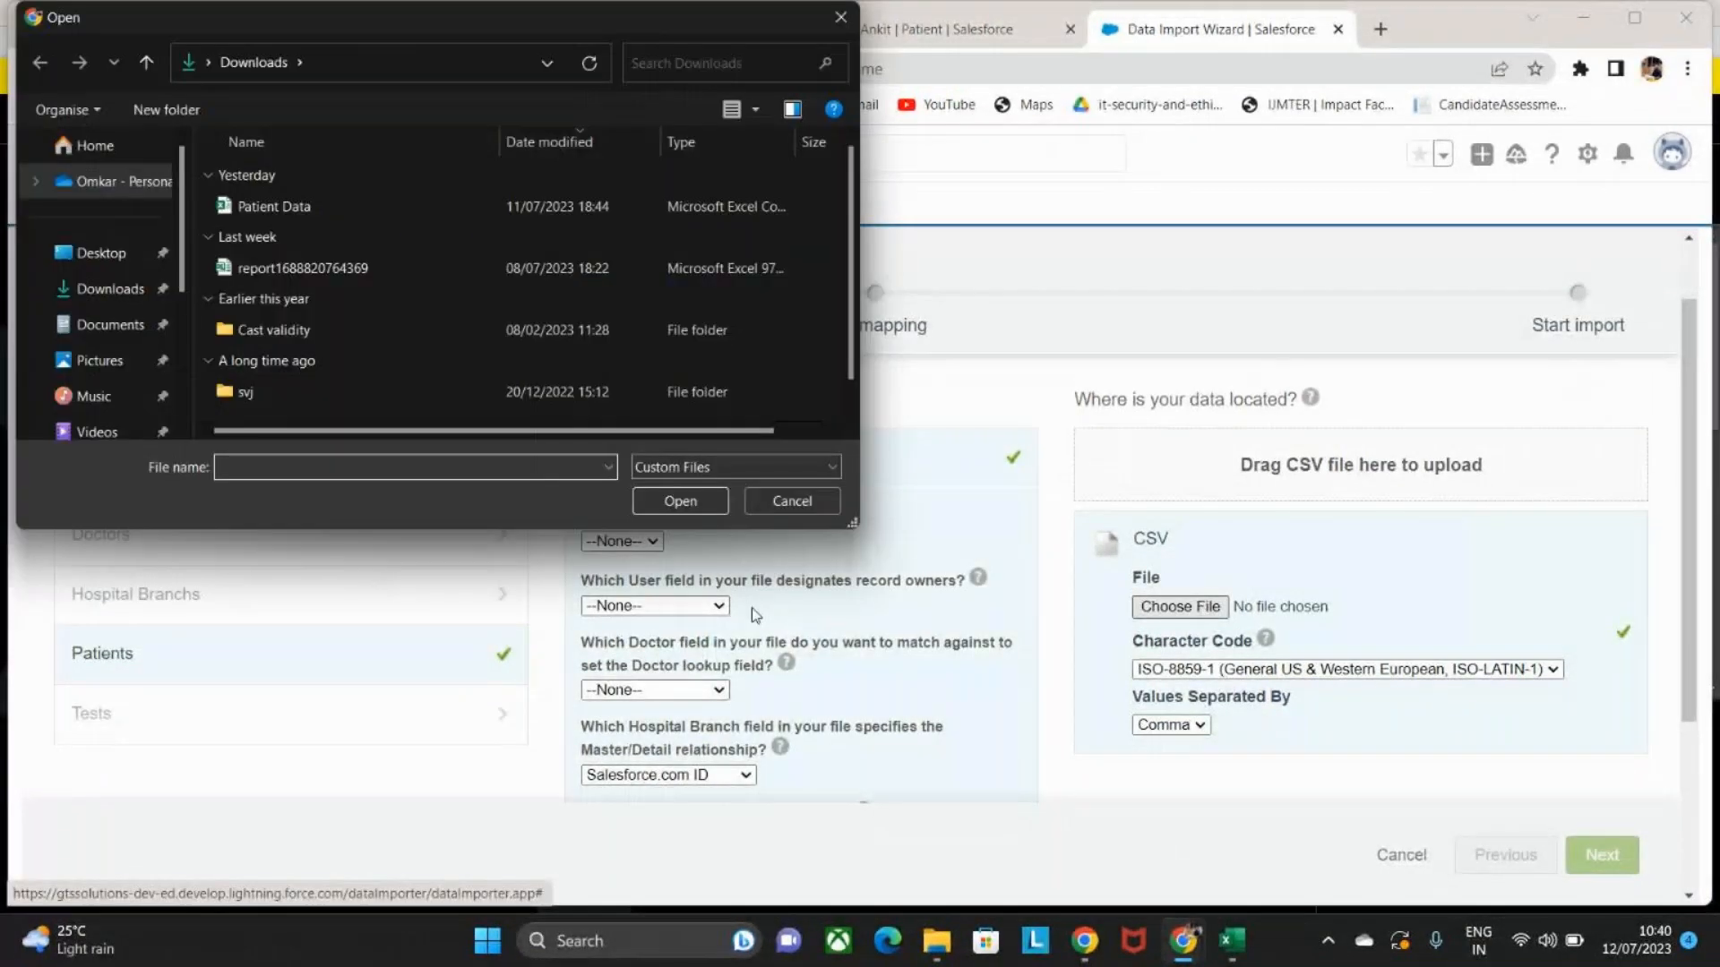
click(134, 291)
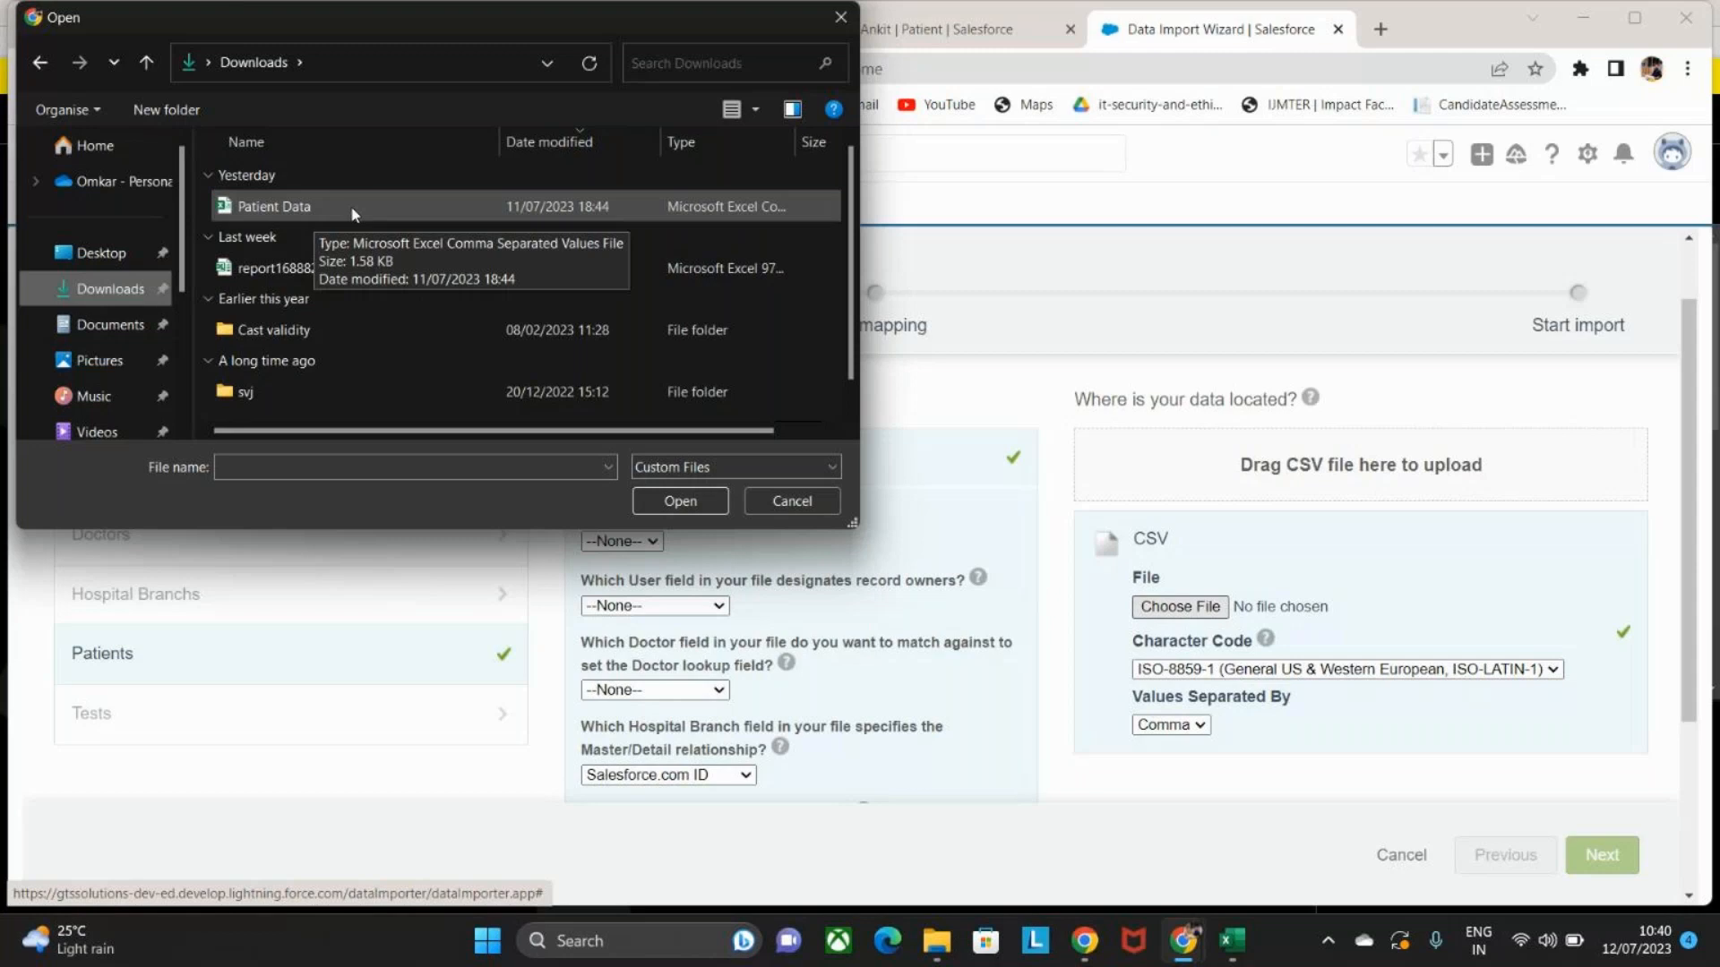
scroll(851, 231, down, 1)
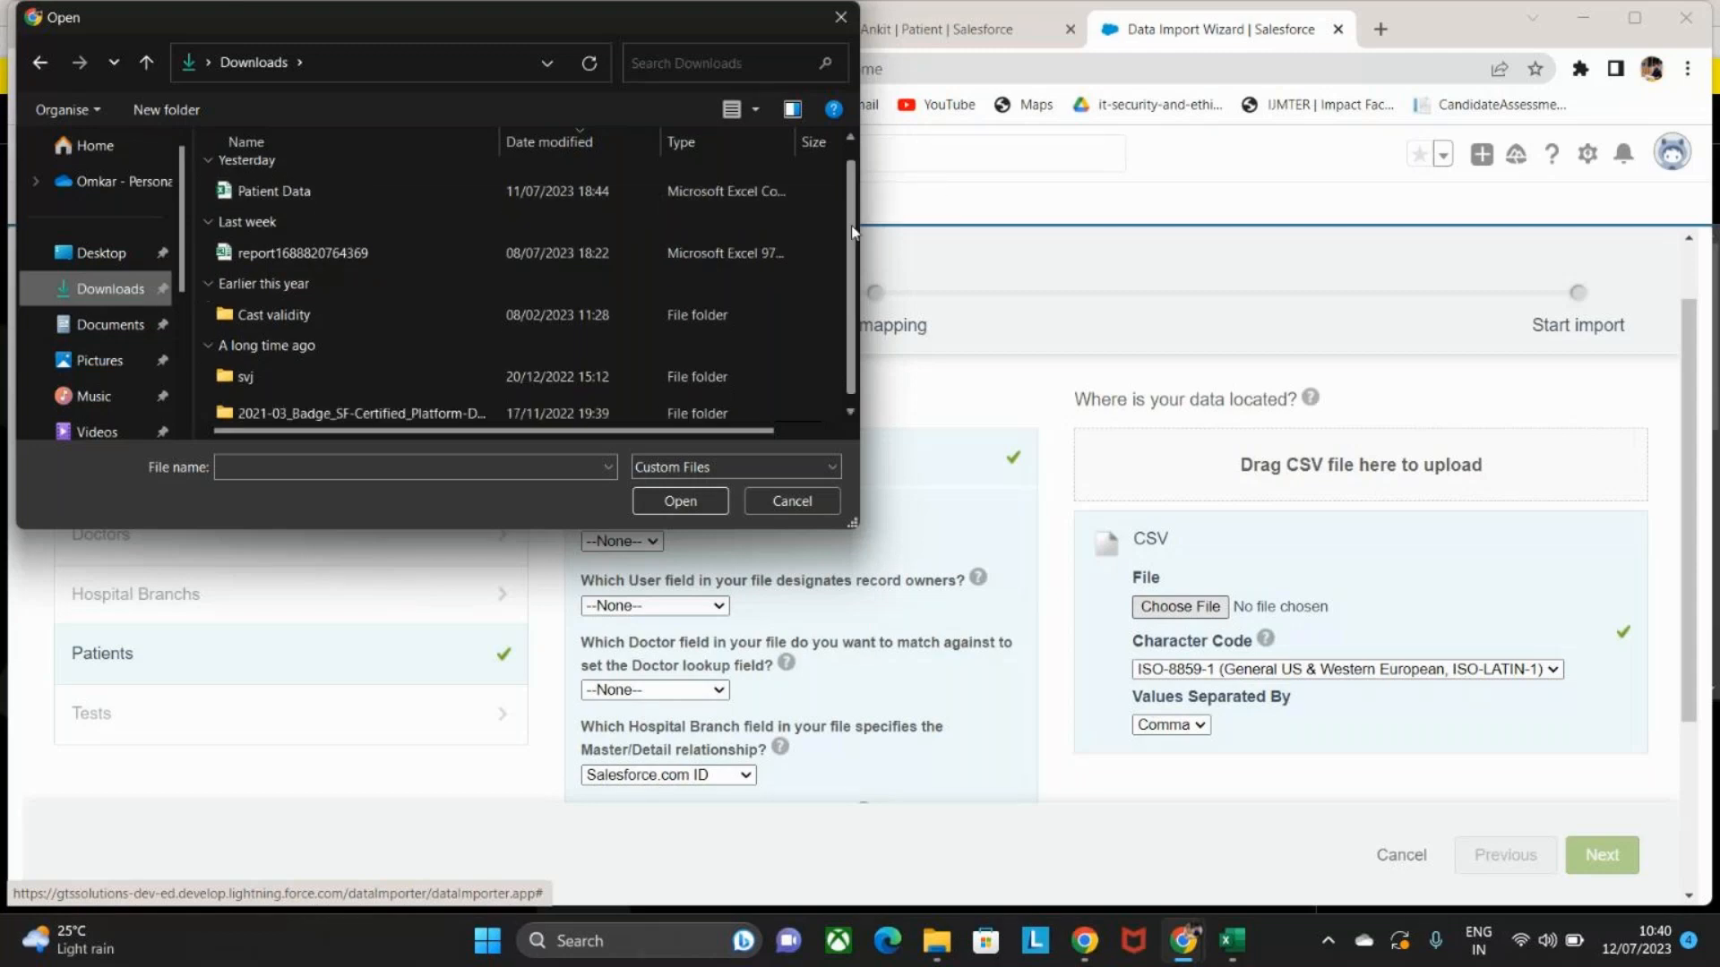
scroll(851, 224, down, 1)
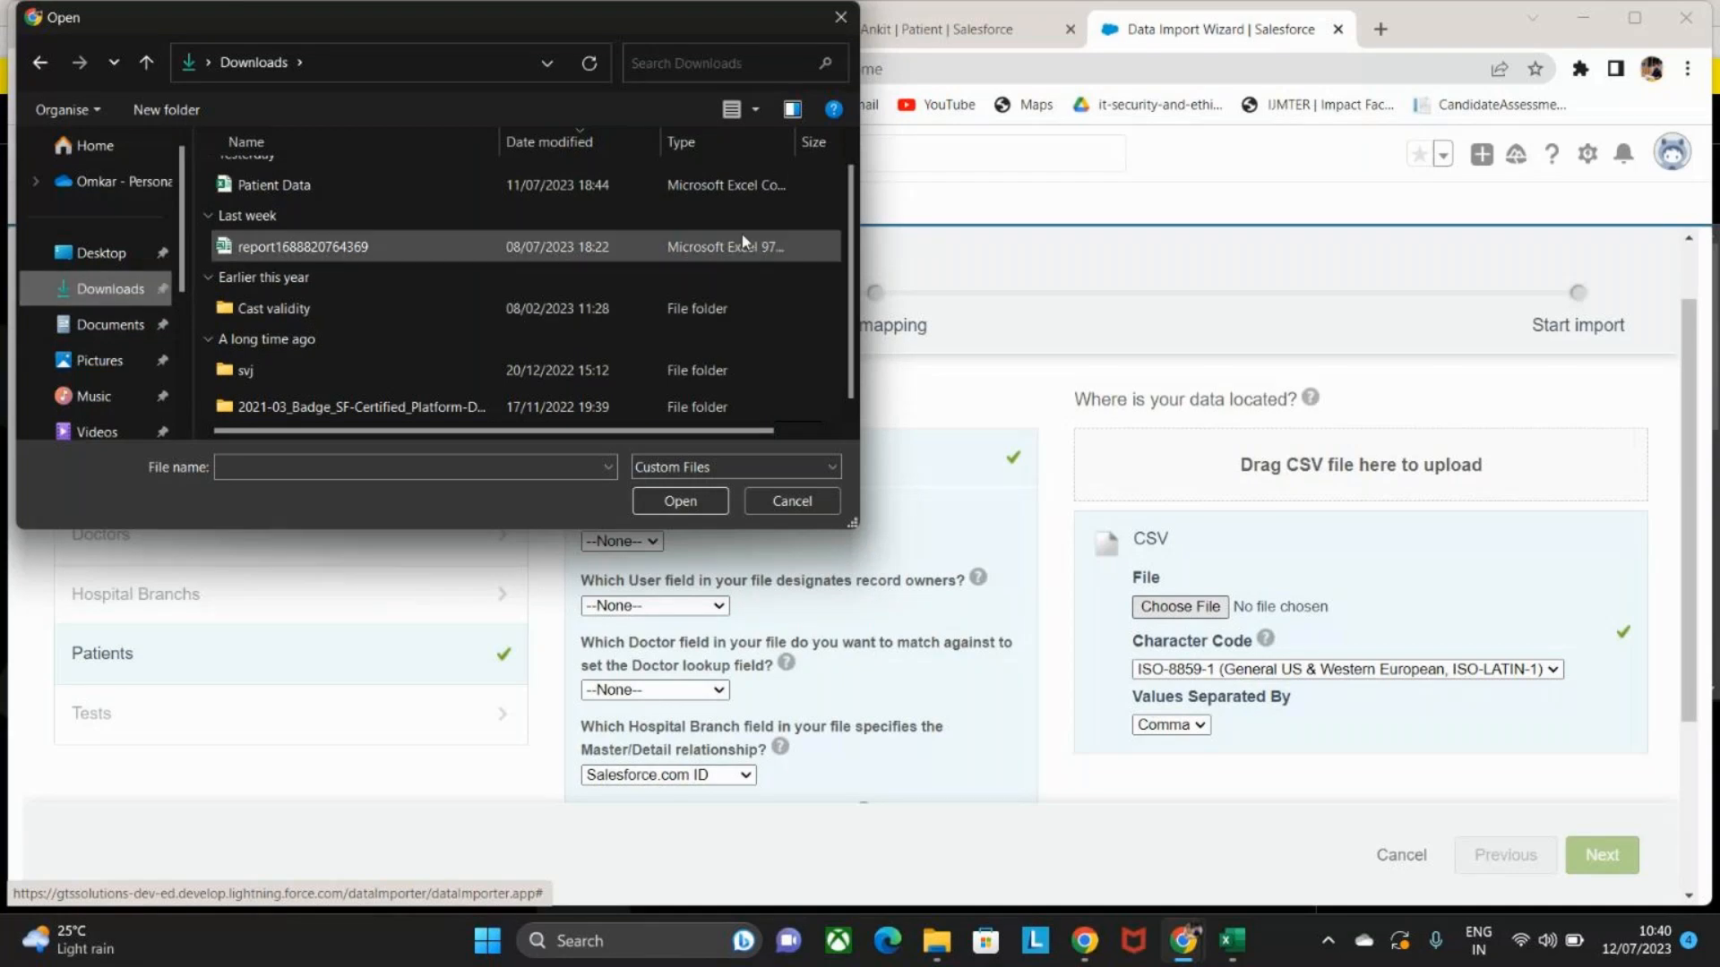
scroll(319, 283, up, 1)
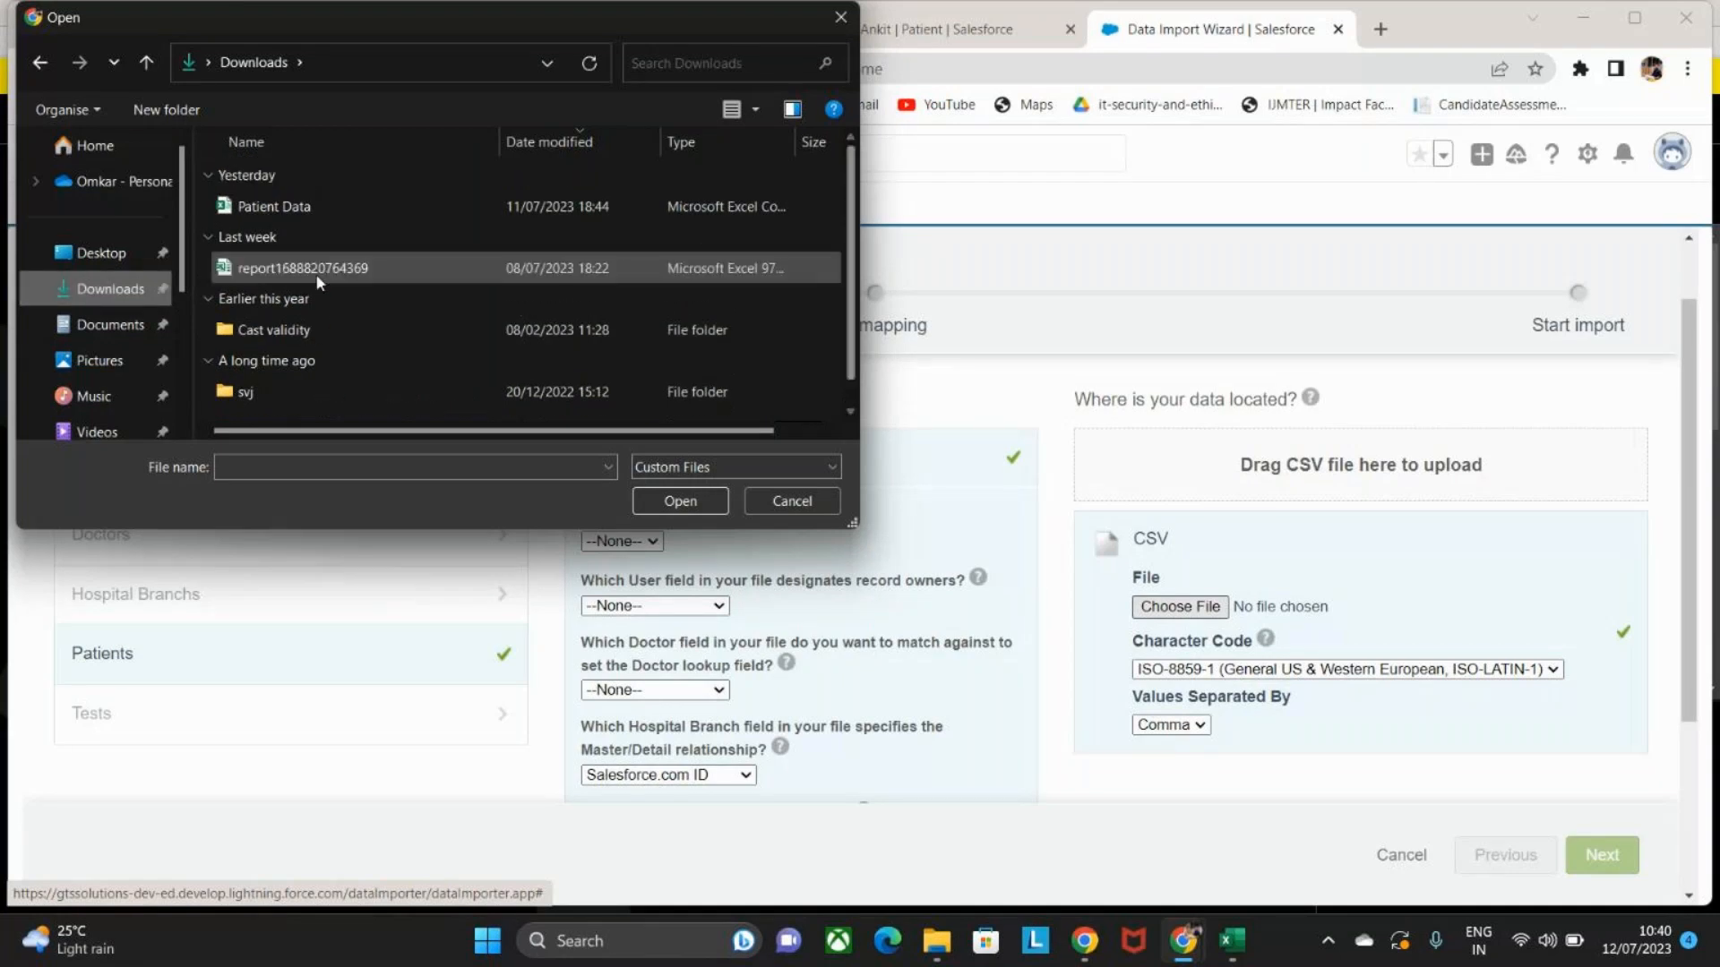
click(331, 202)
click(680, 502)
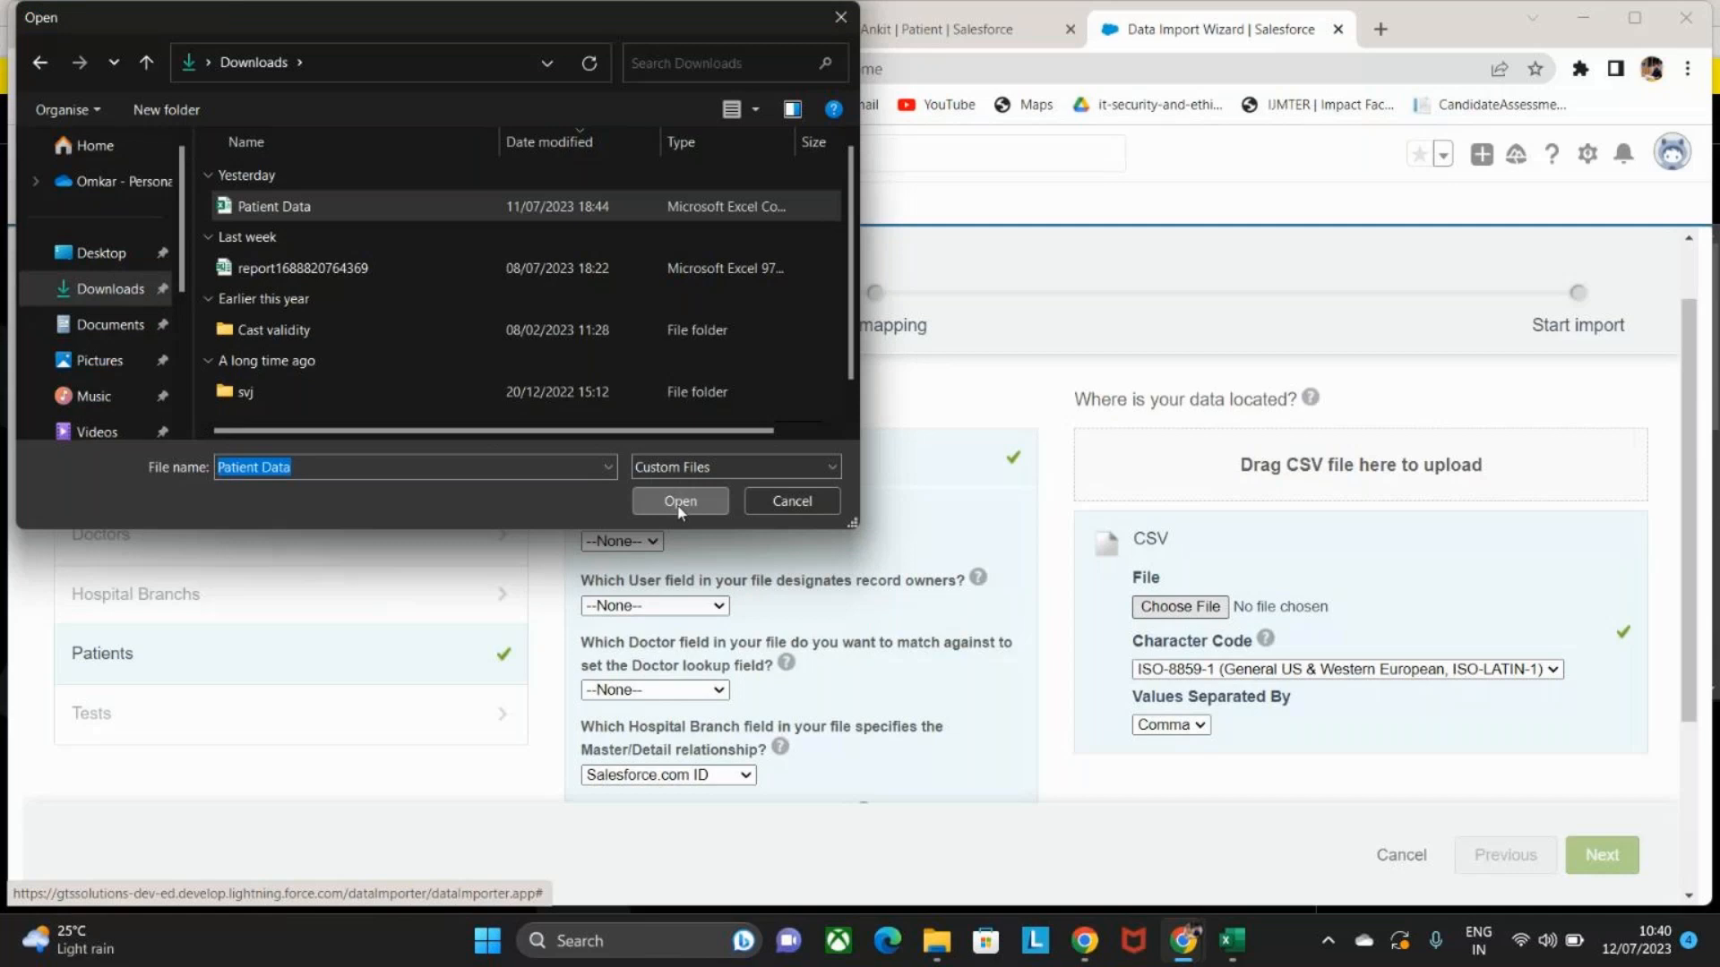
click(678, 504)
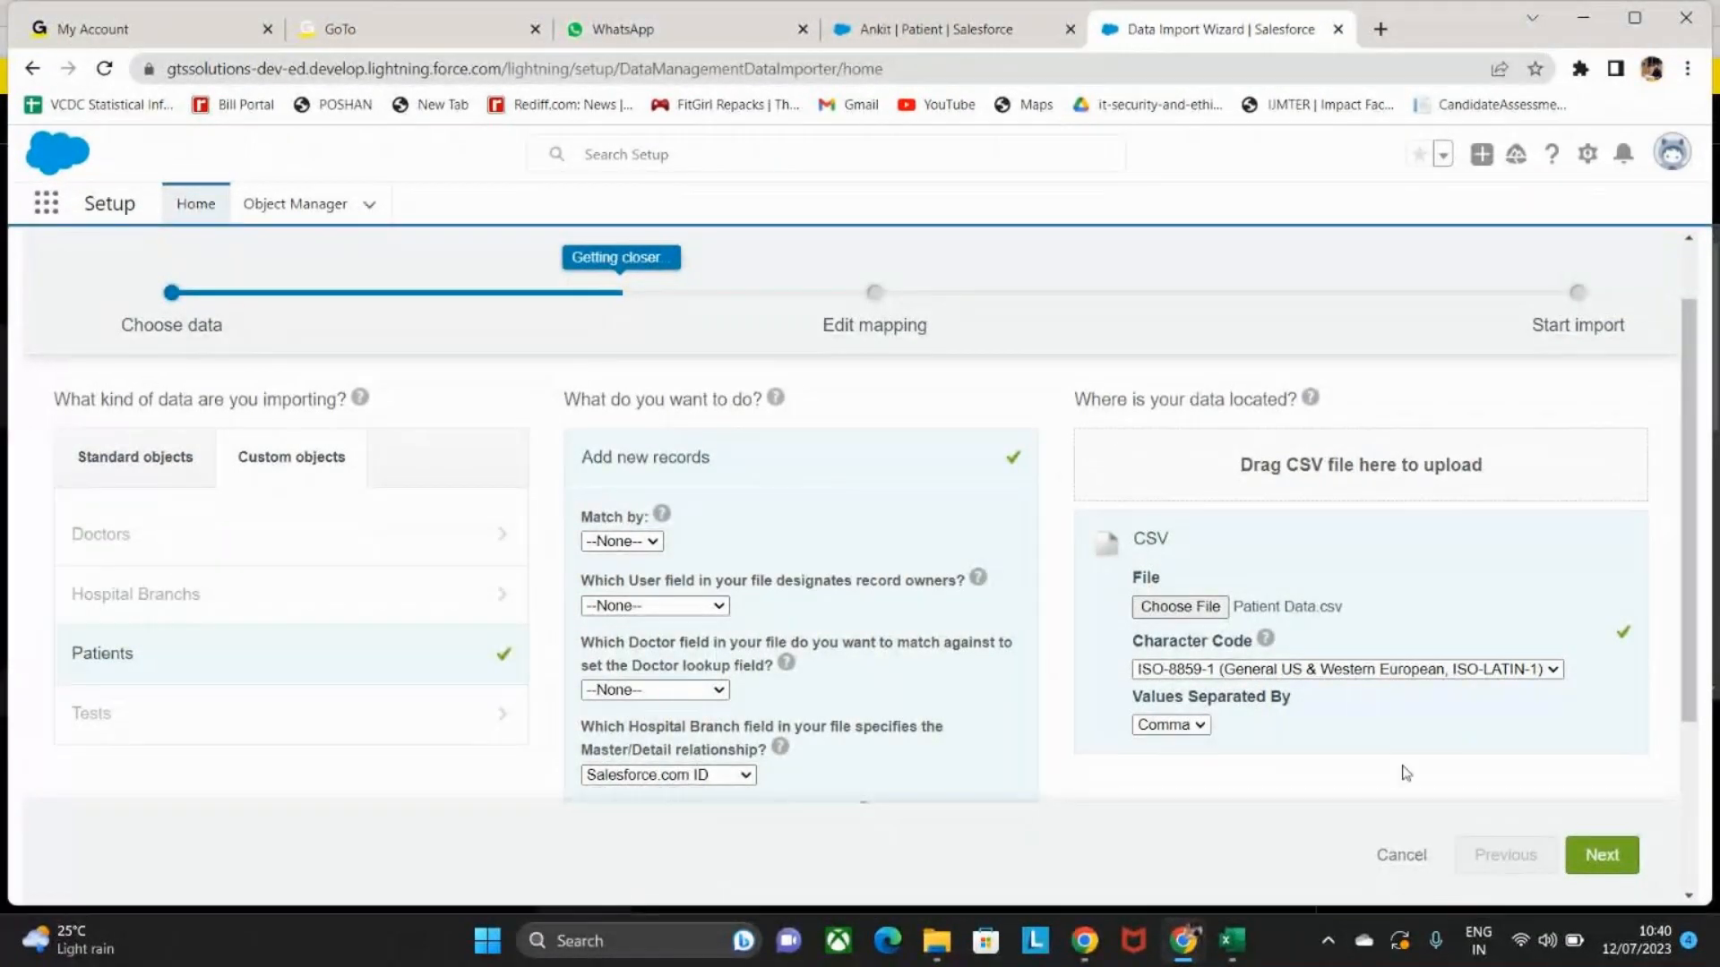
click(1589, 858)
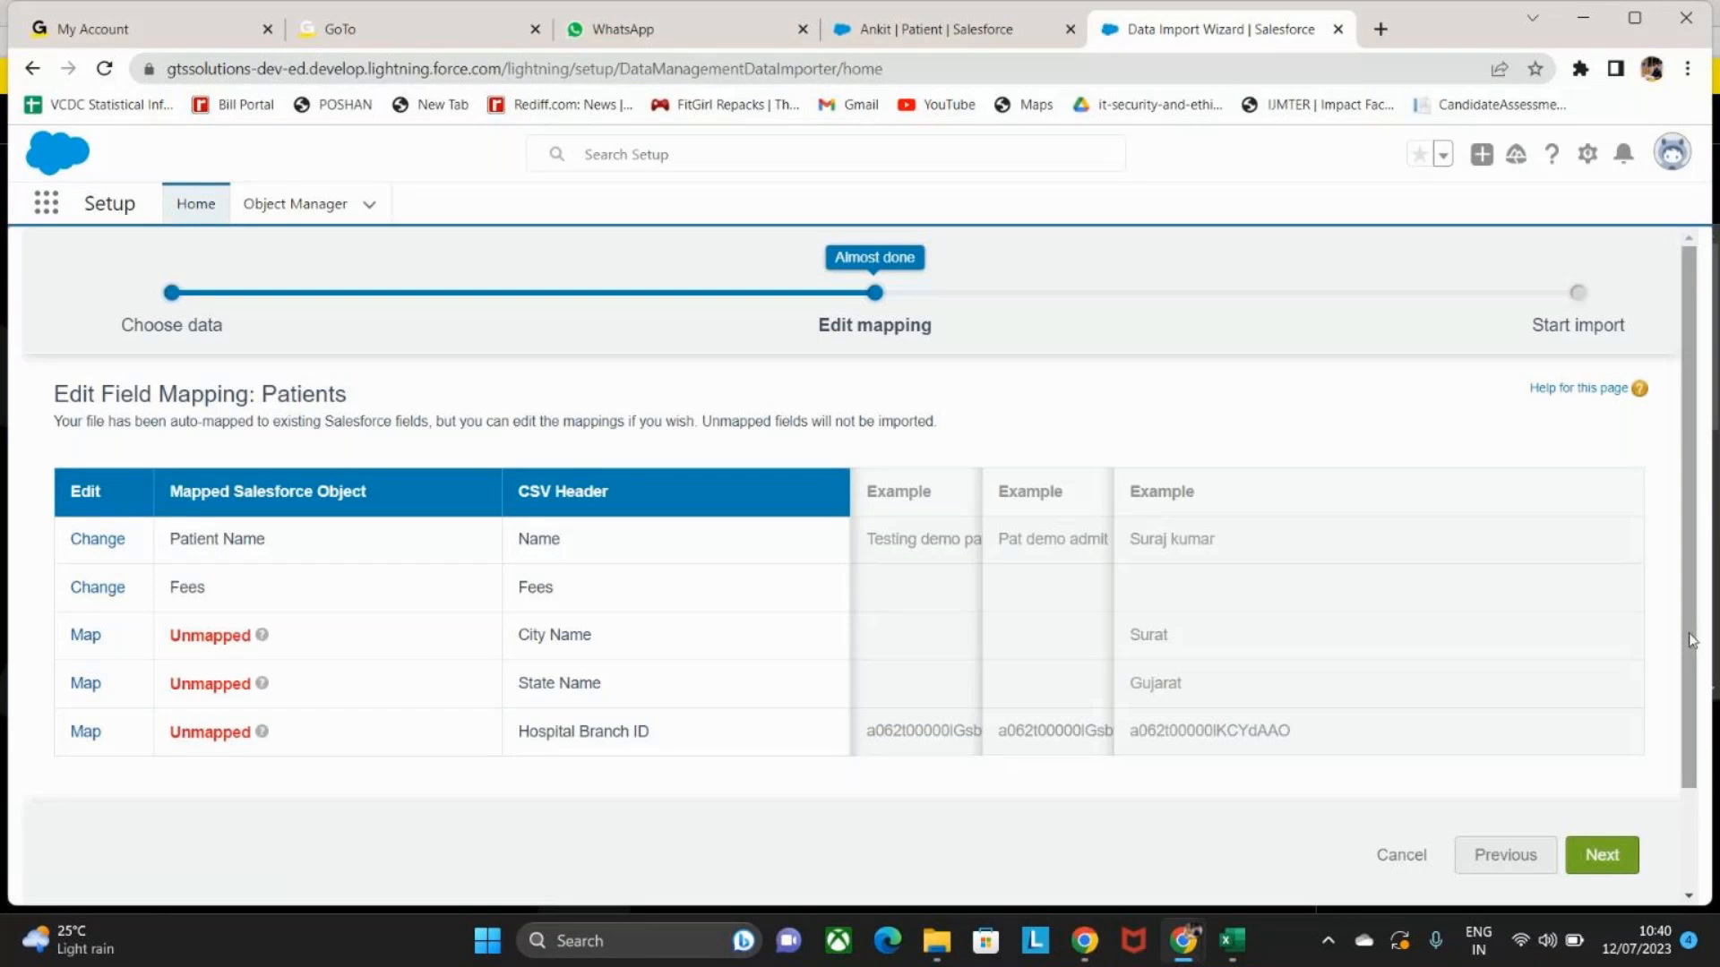
Map the City Name column of the CSV to the City field of the Patient object.
drag(1692, 639, 1703, 740)
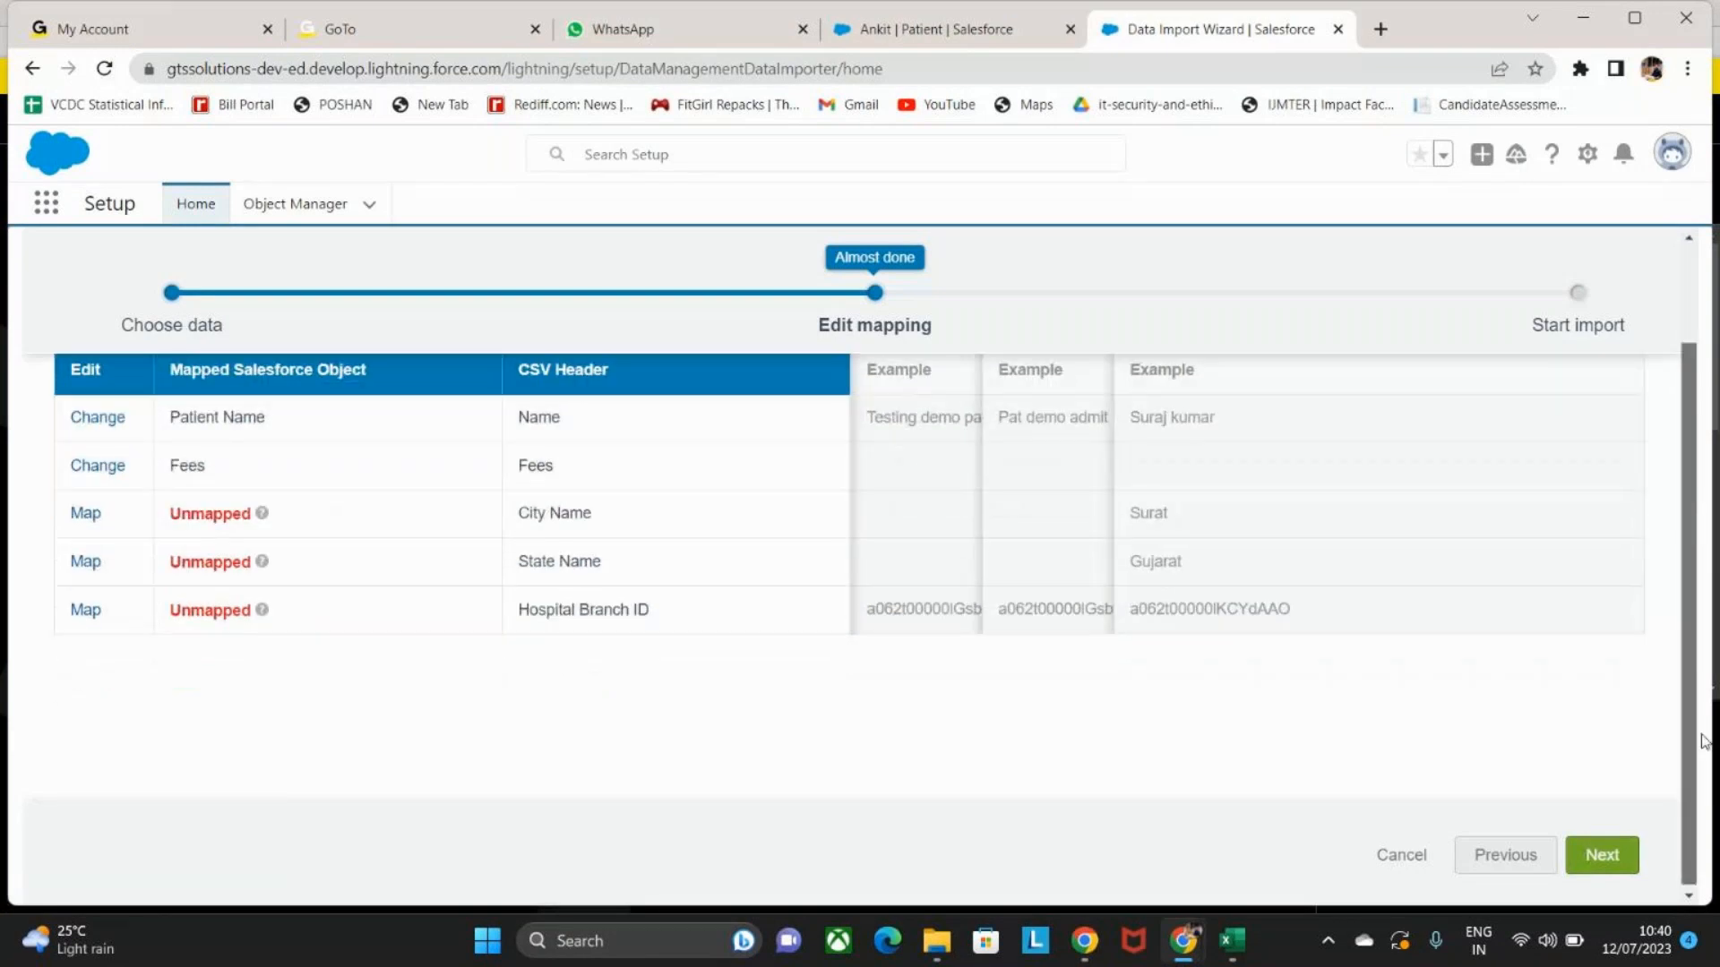
drag(1703, 740, 1704, 753)
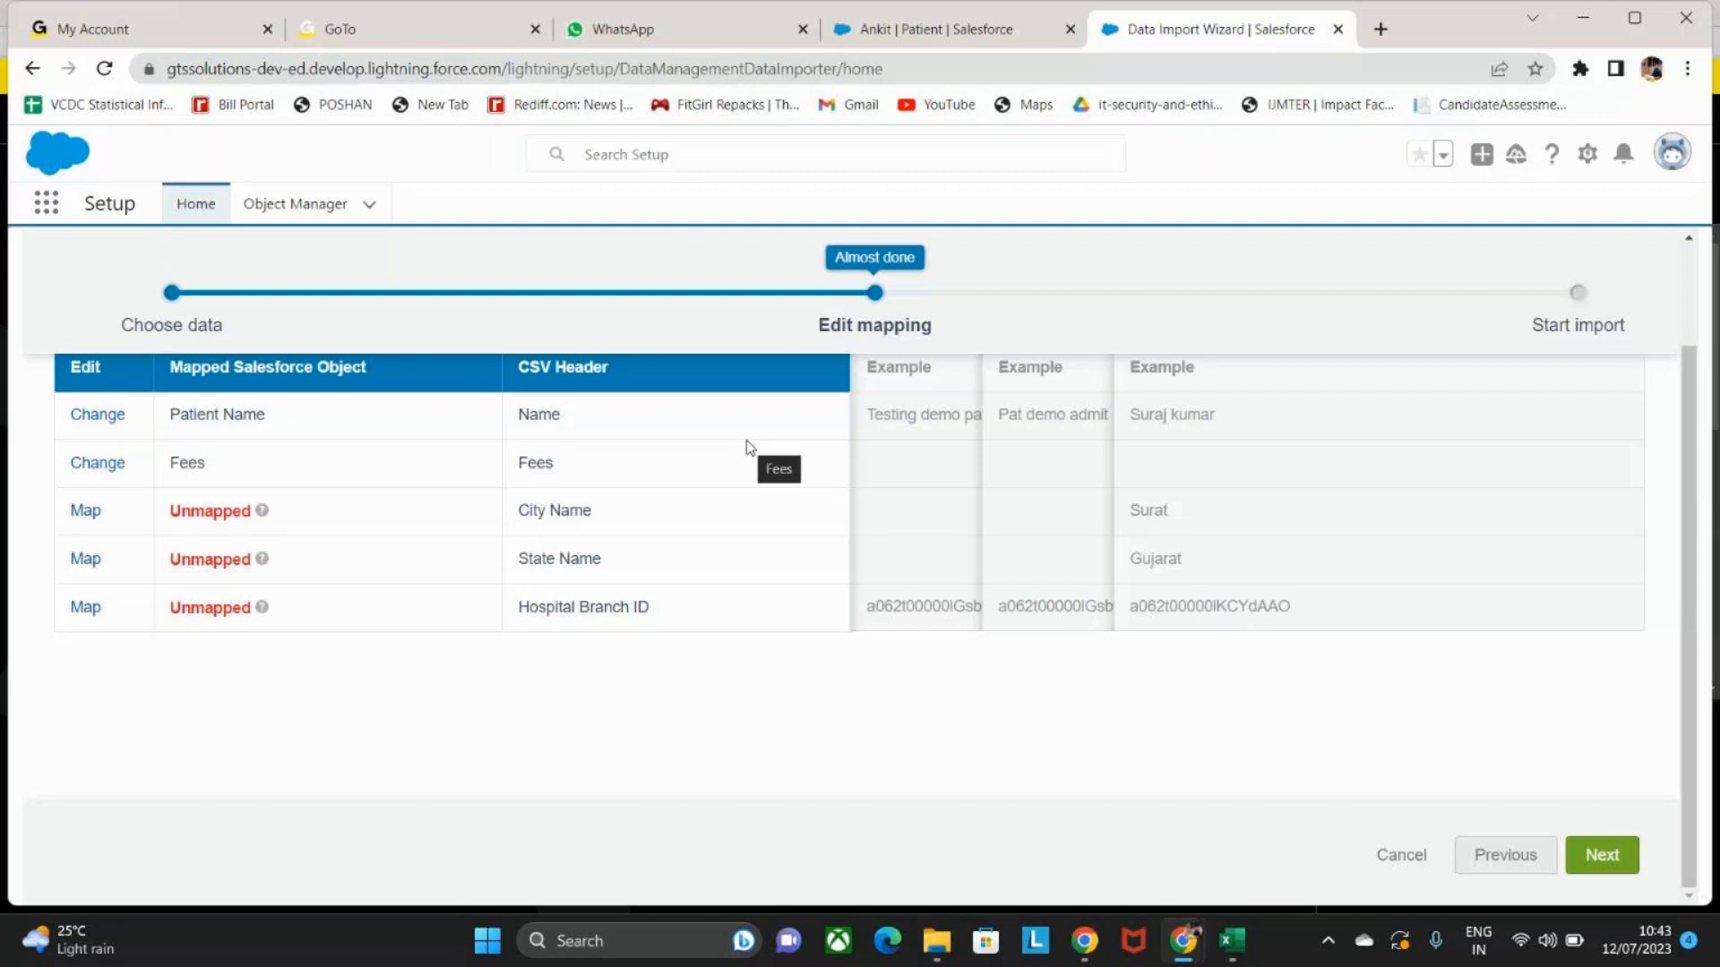
click(86, 511)
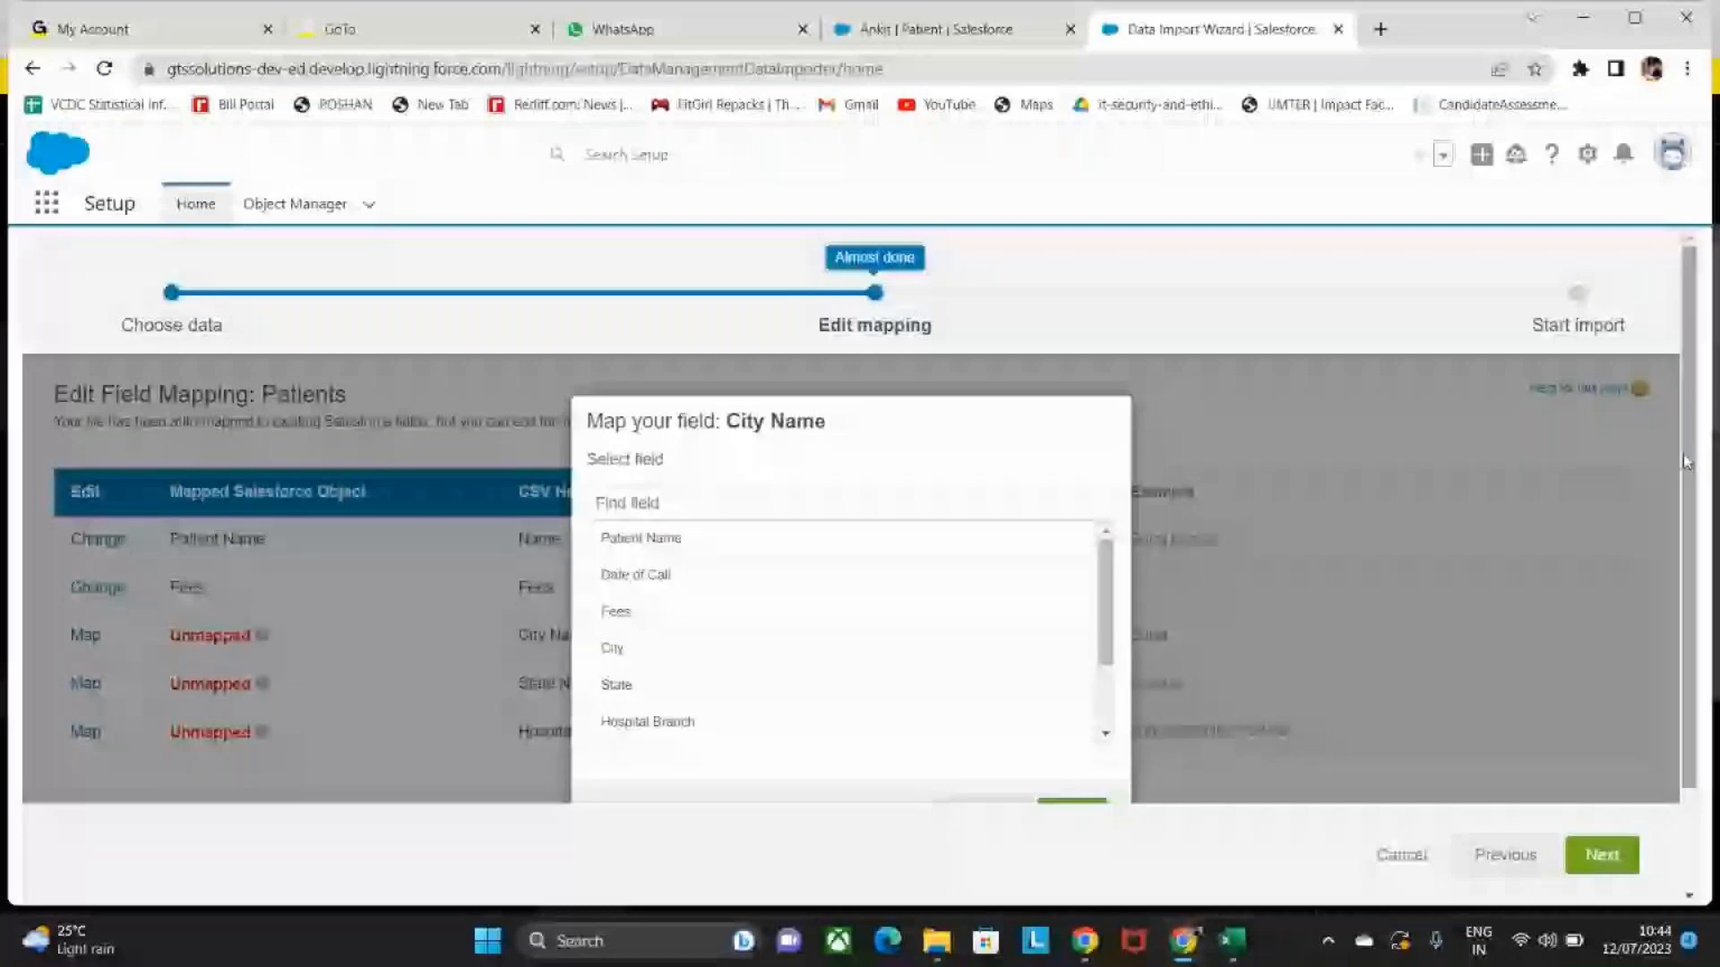
drag(1687, 462, 1694, 575)
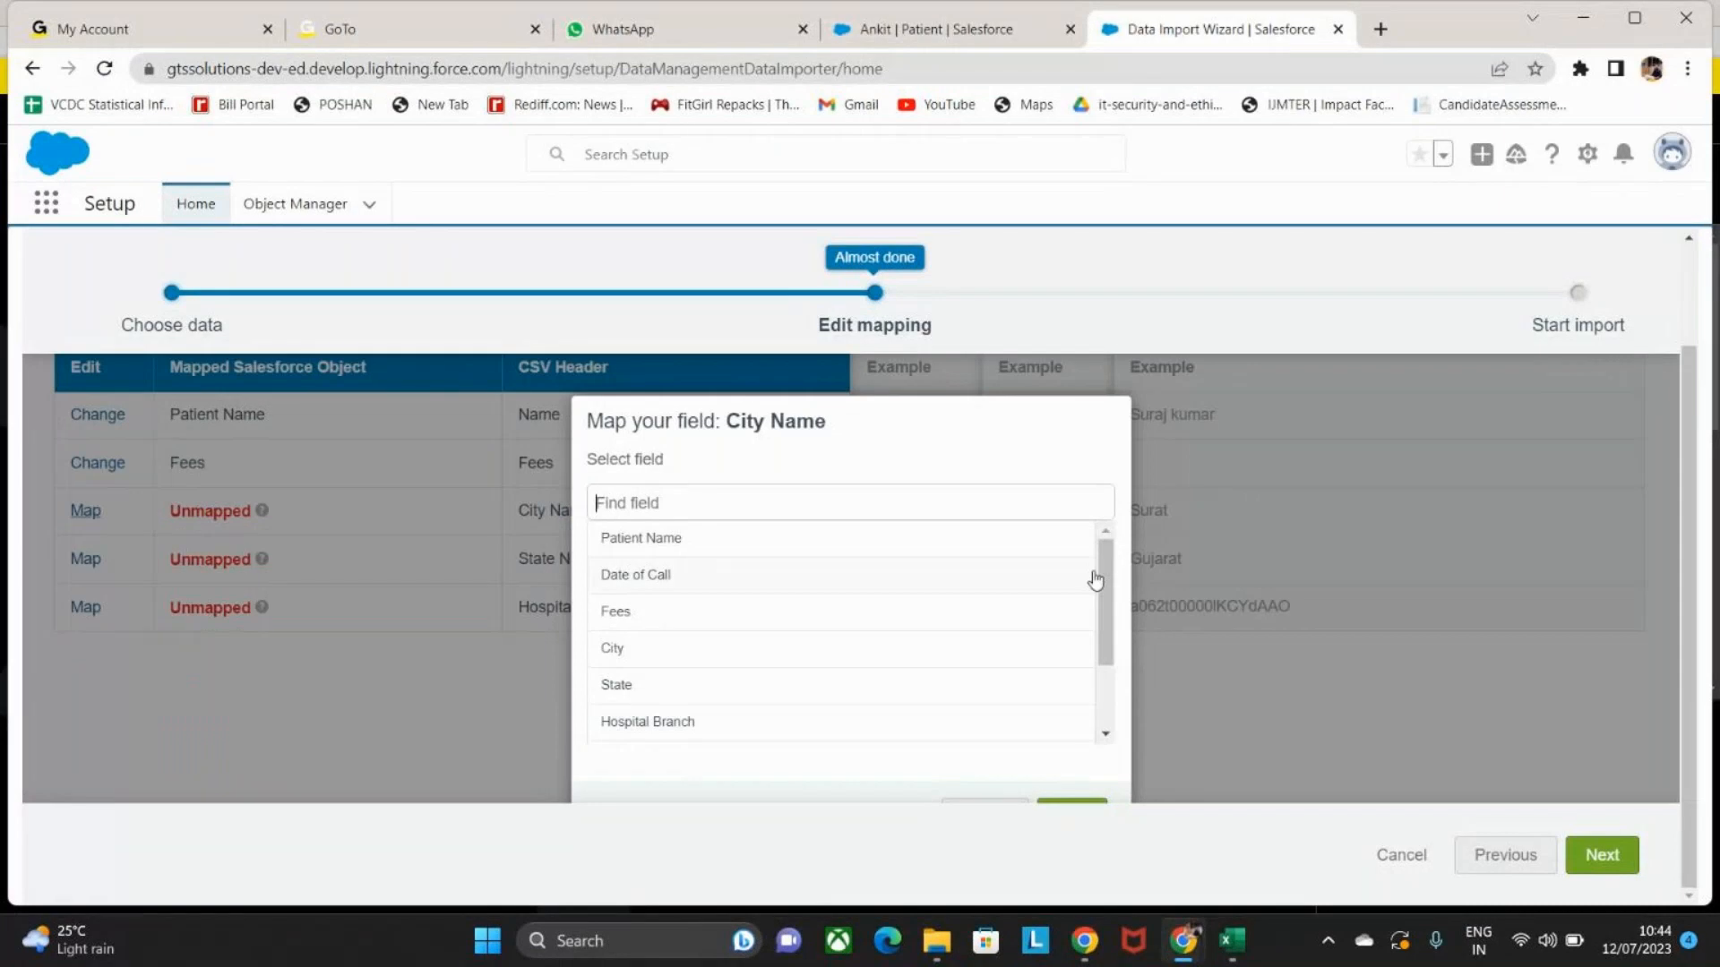
click(735, 652)
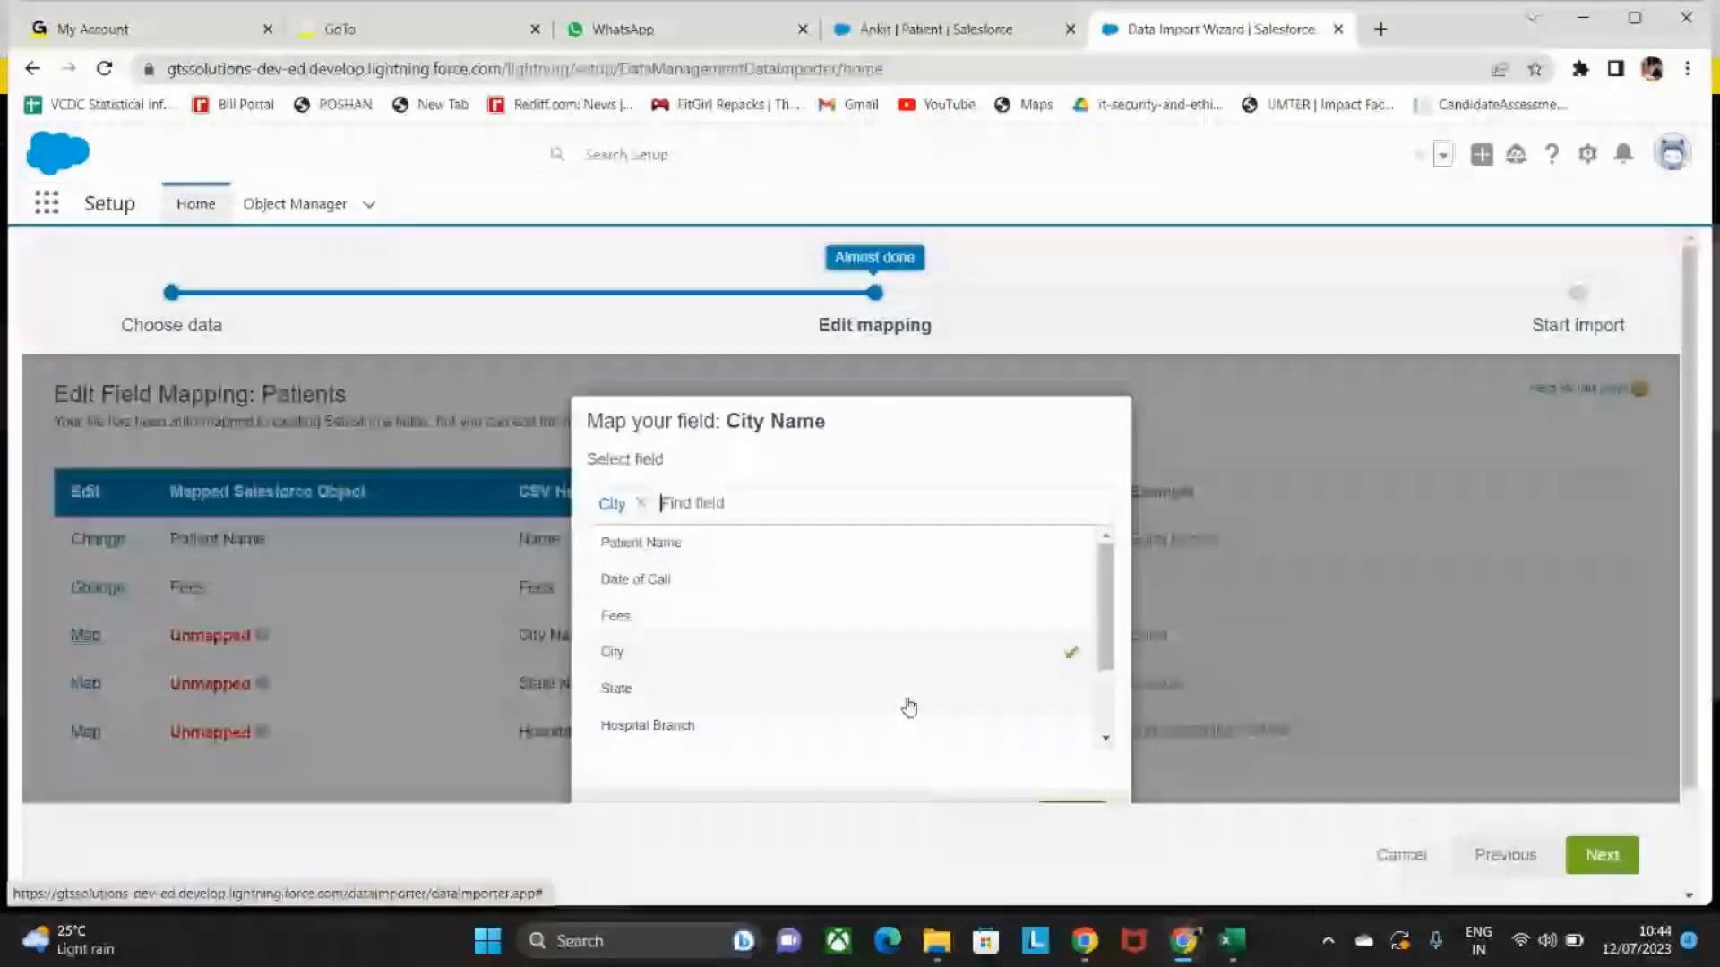
click(1082, 811)
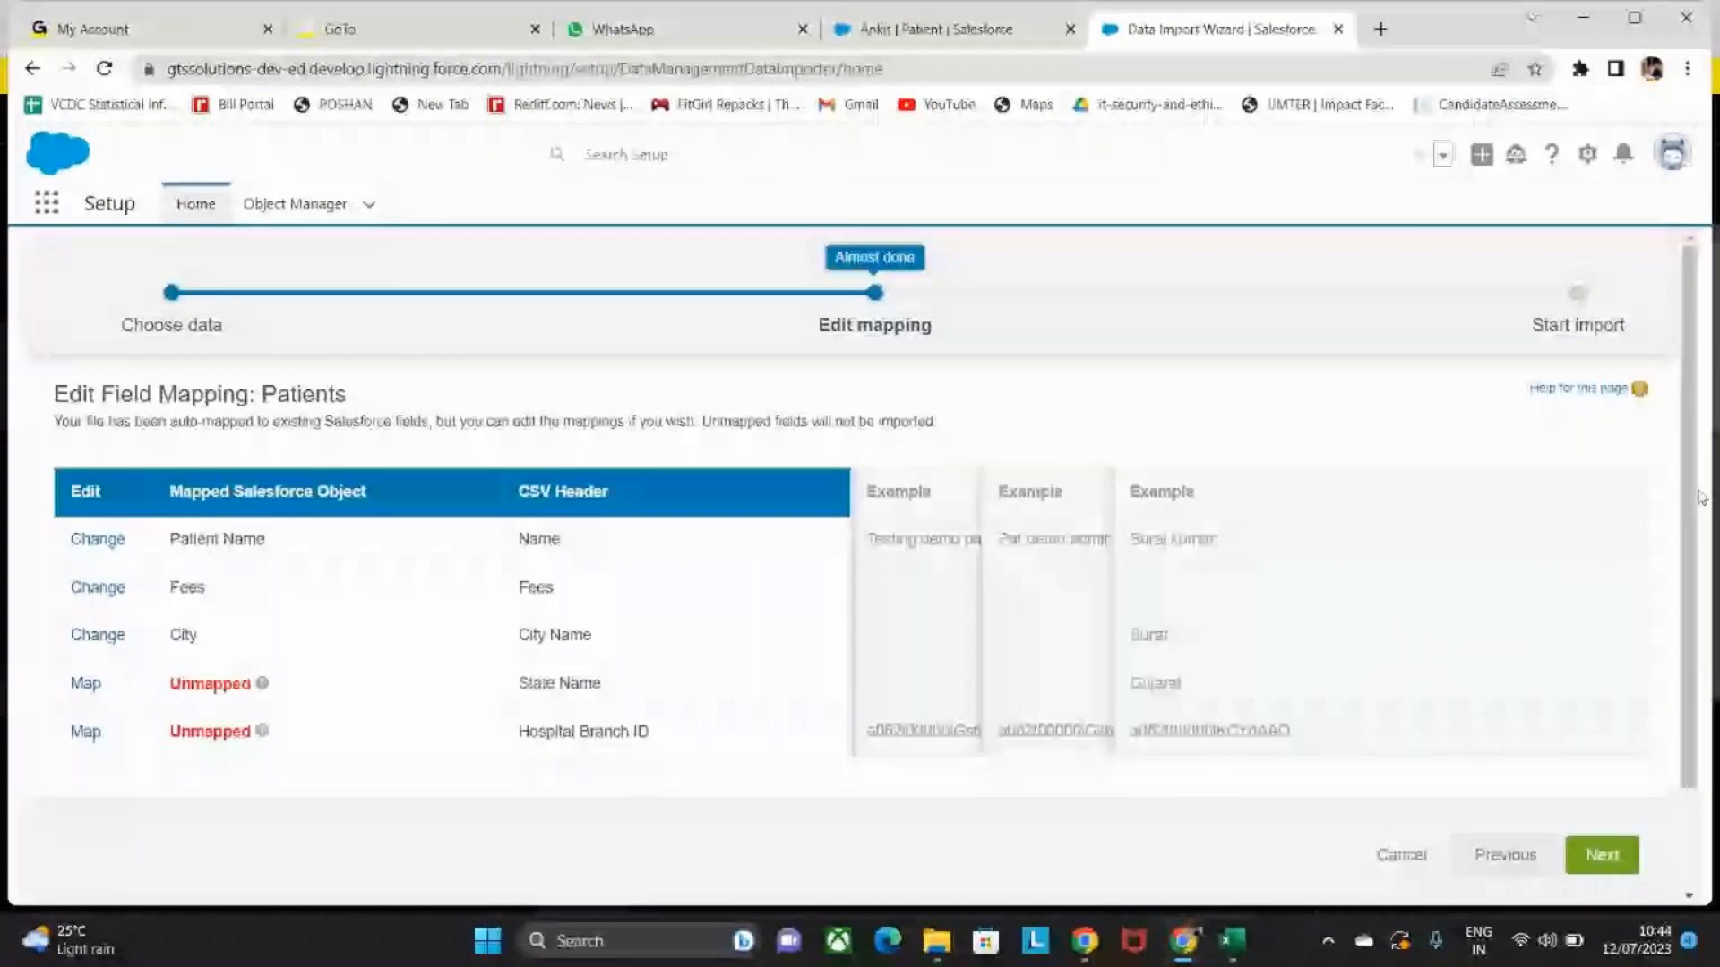
Map the State Name column of the CSV to the State field of the Patient object.
drag(1700, 497, 1700, 736)
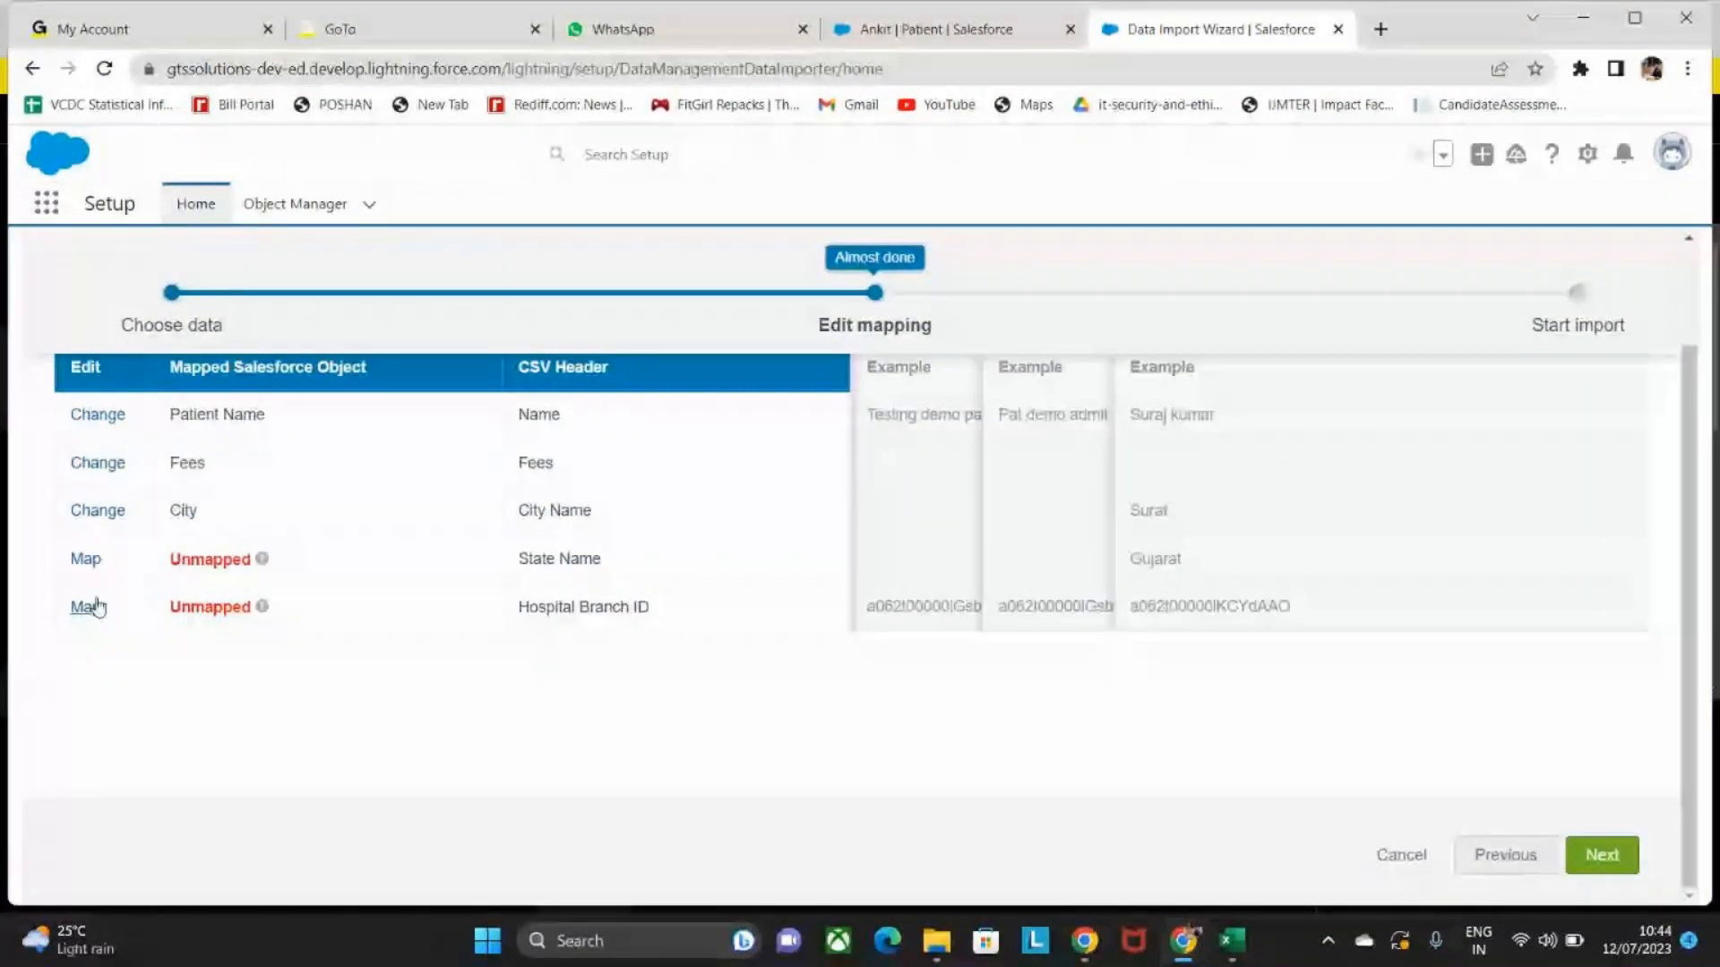
click(86, 560)
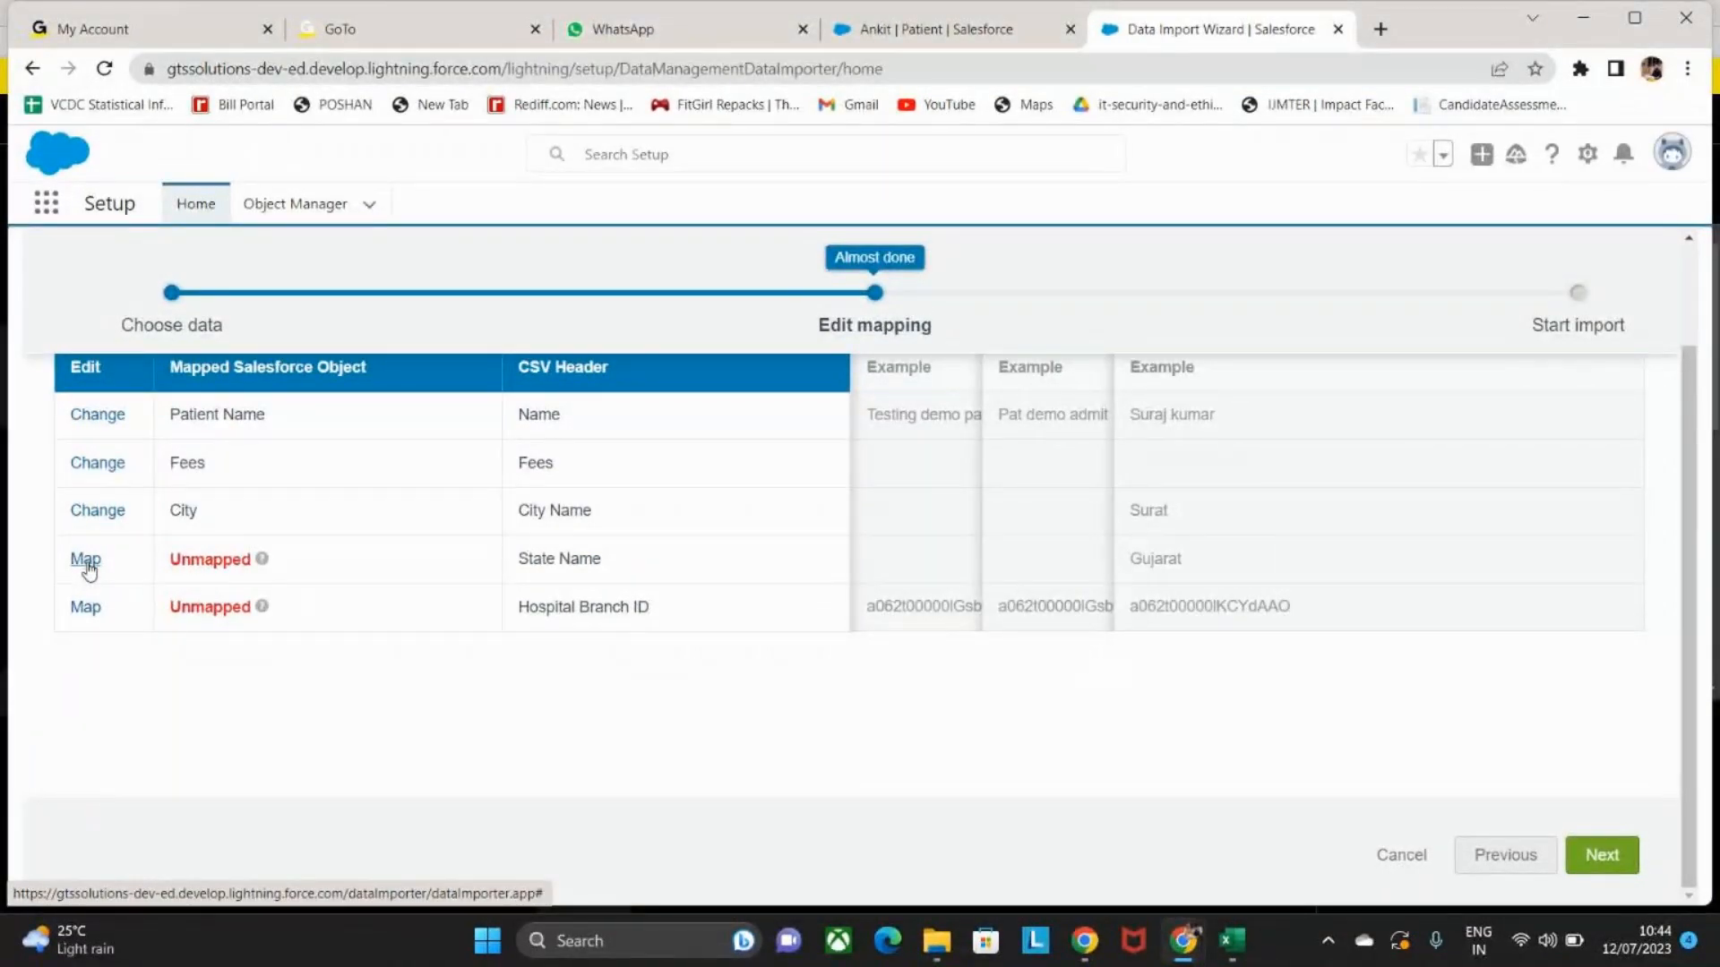
click(87, 560)
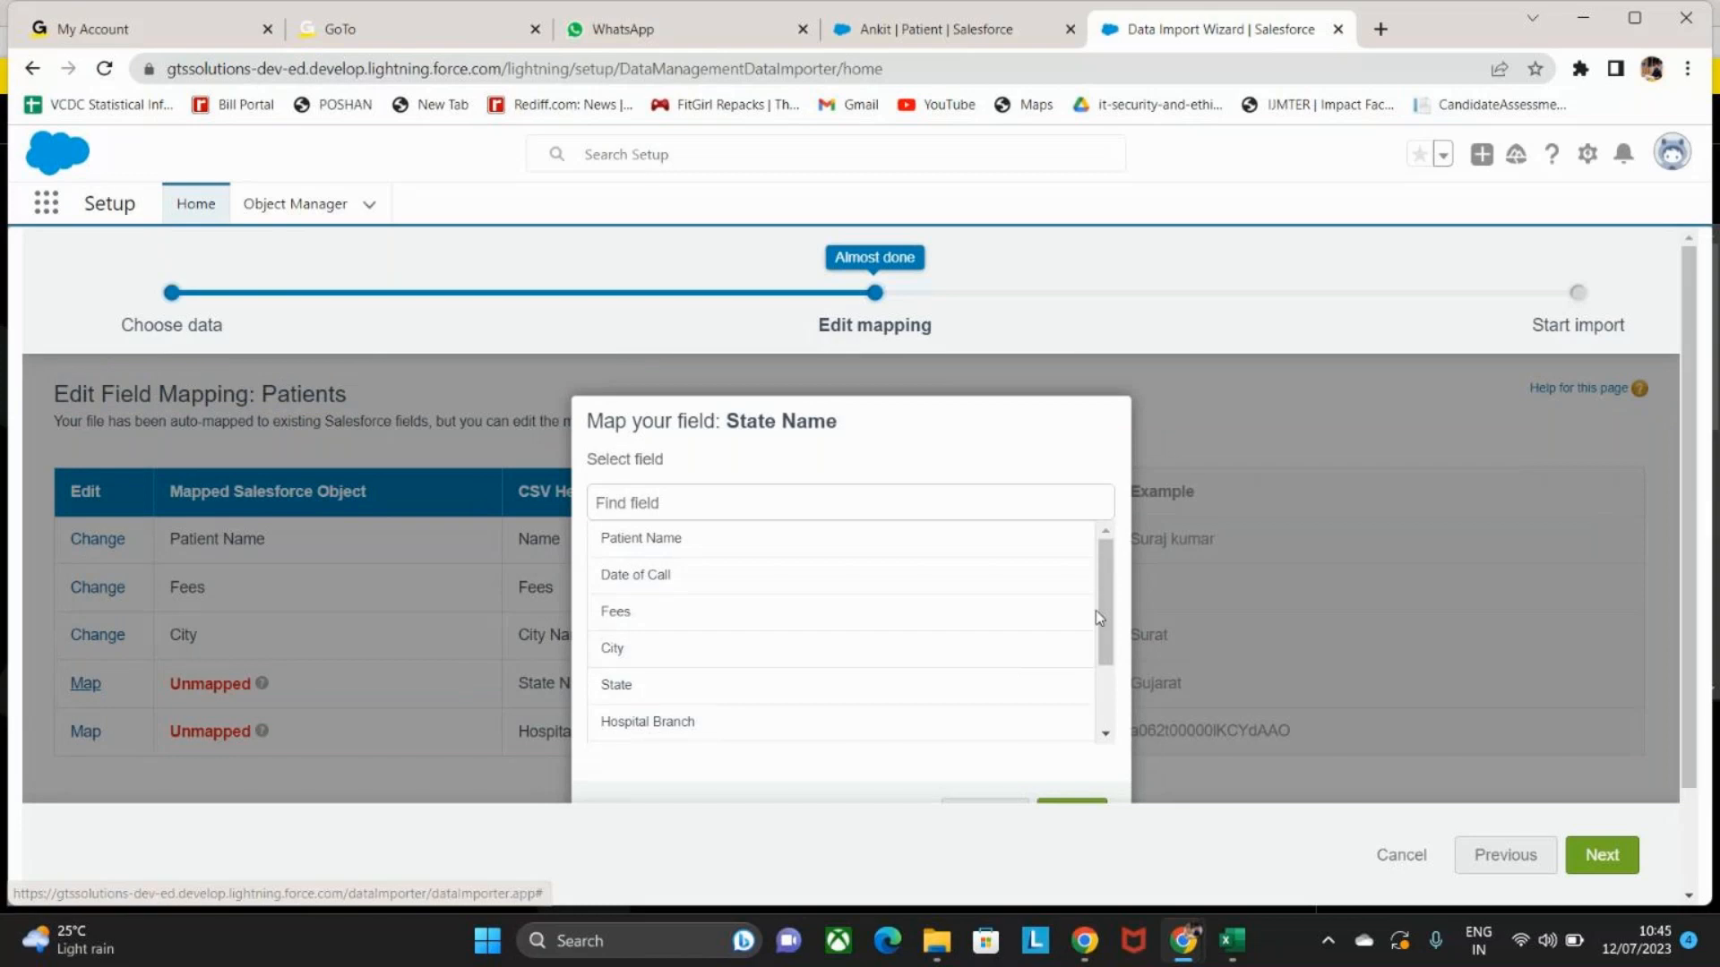
click(748, 699)
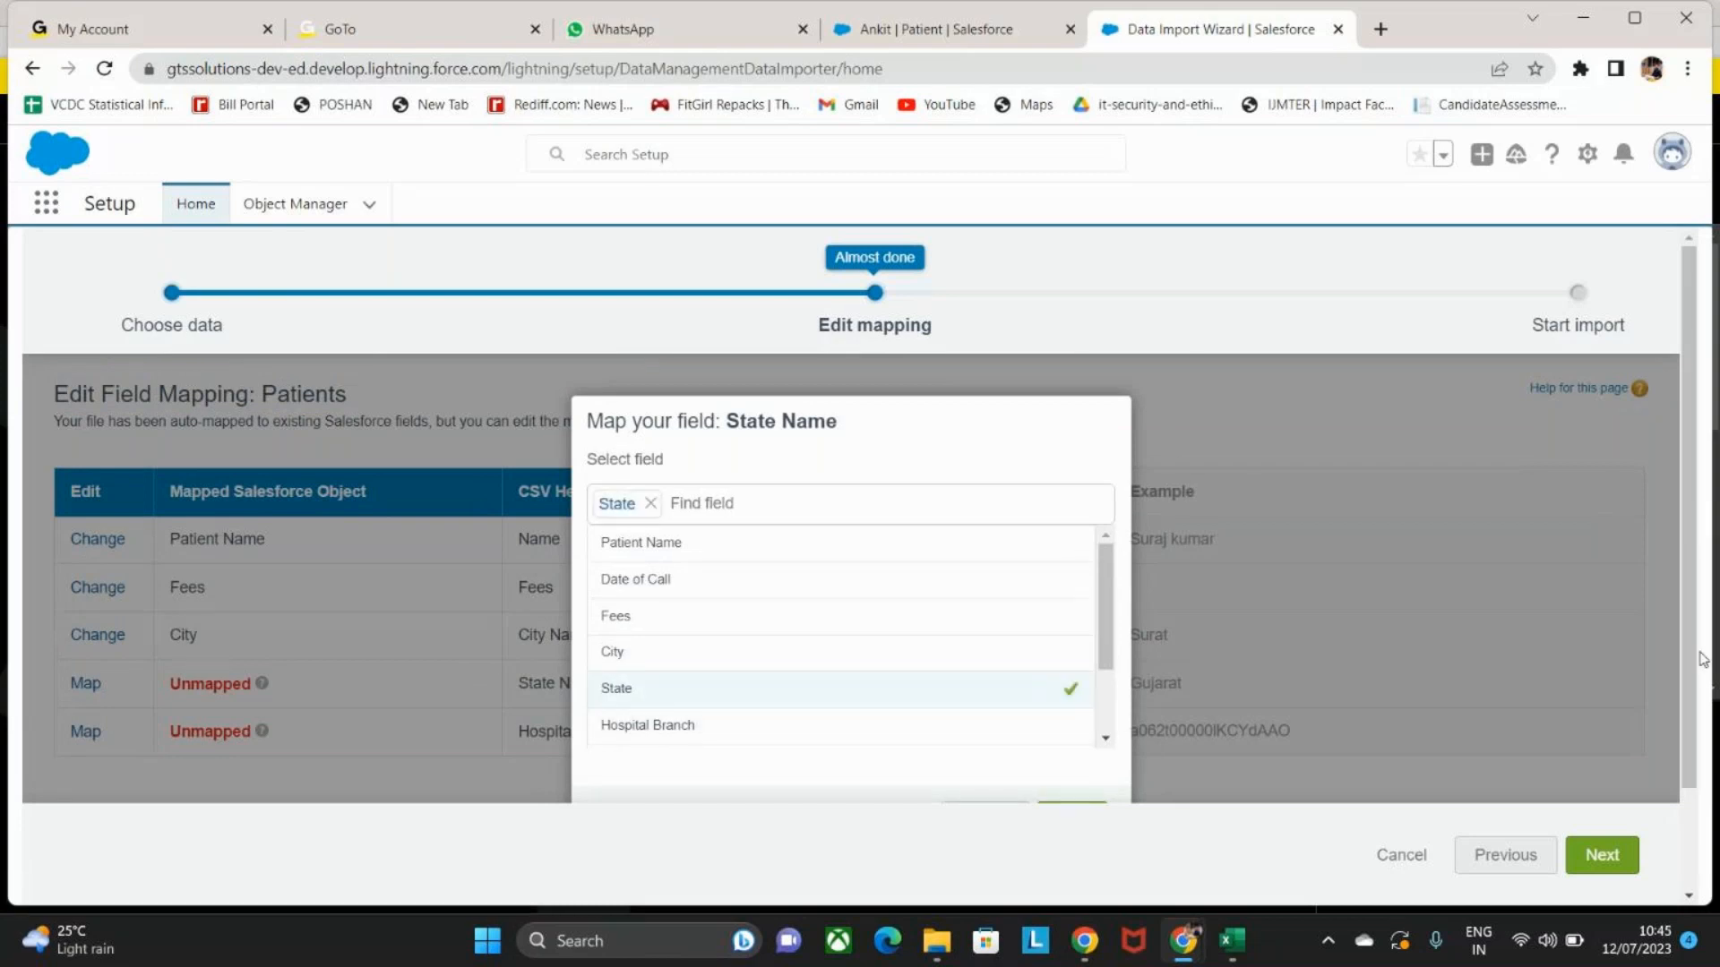
drag(1699, 654, 1697, 708)
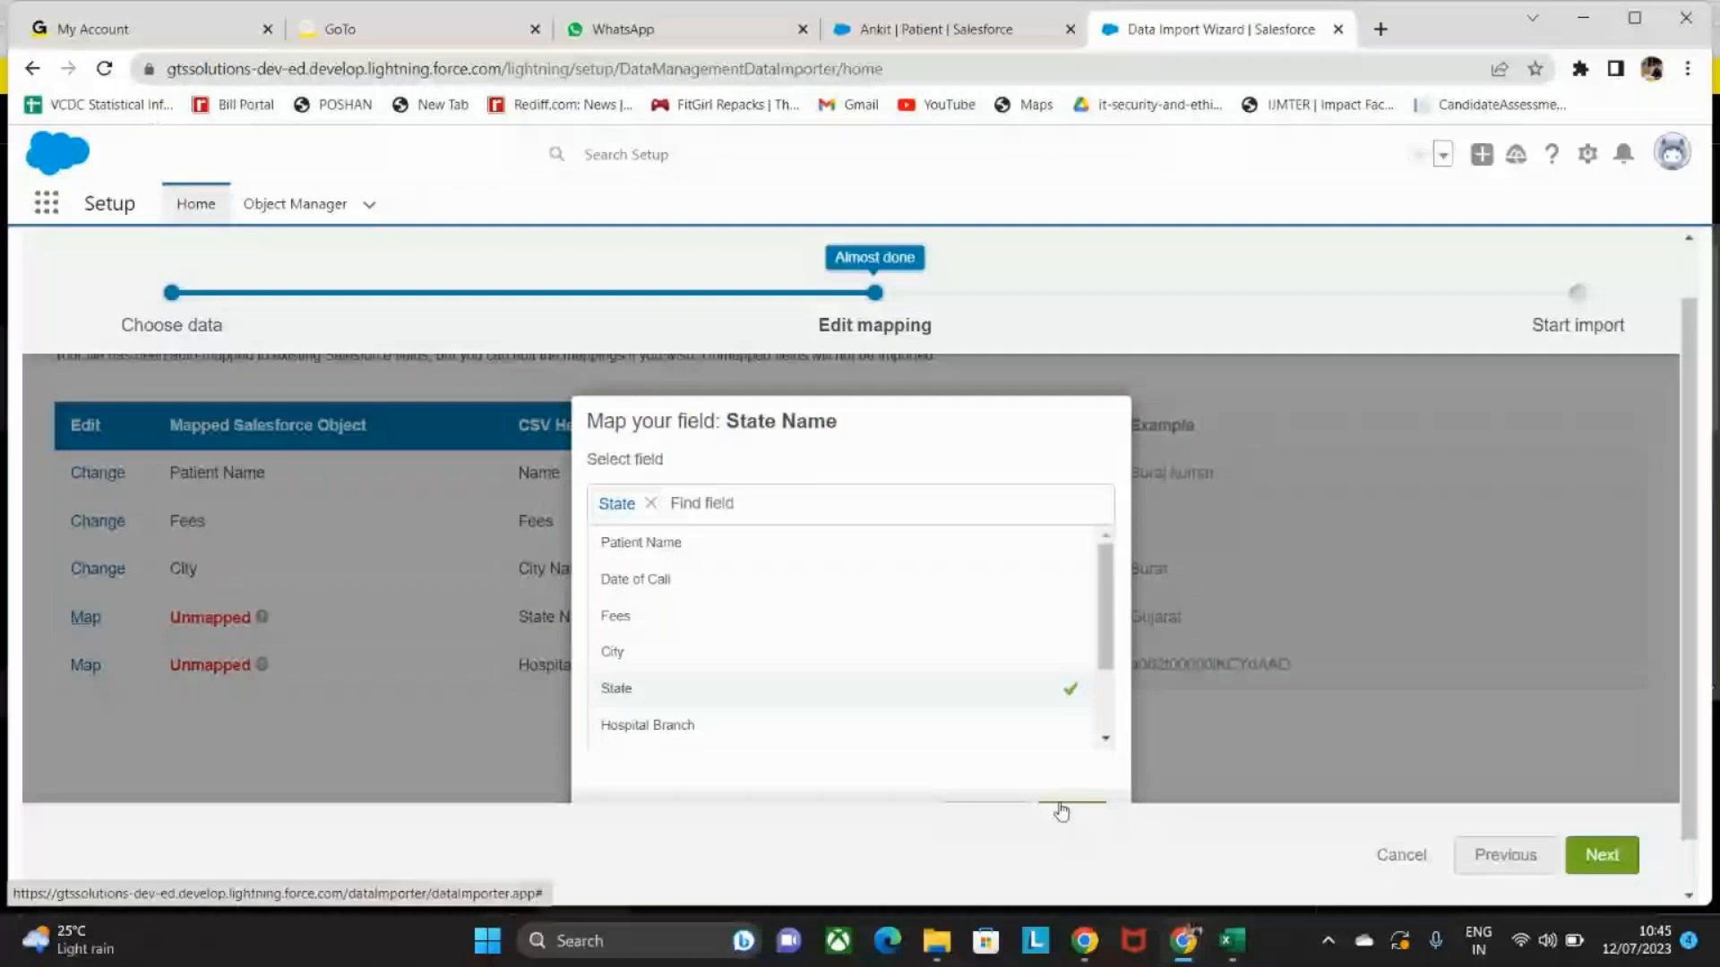
click(1061, 812)
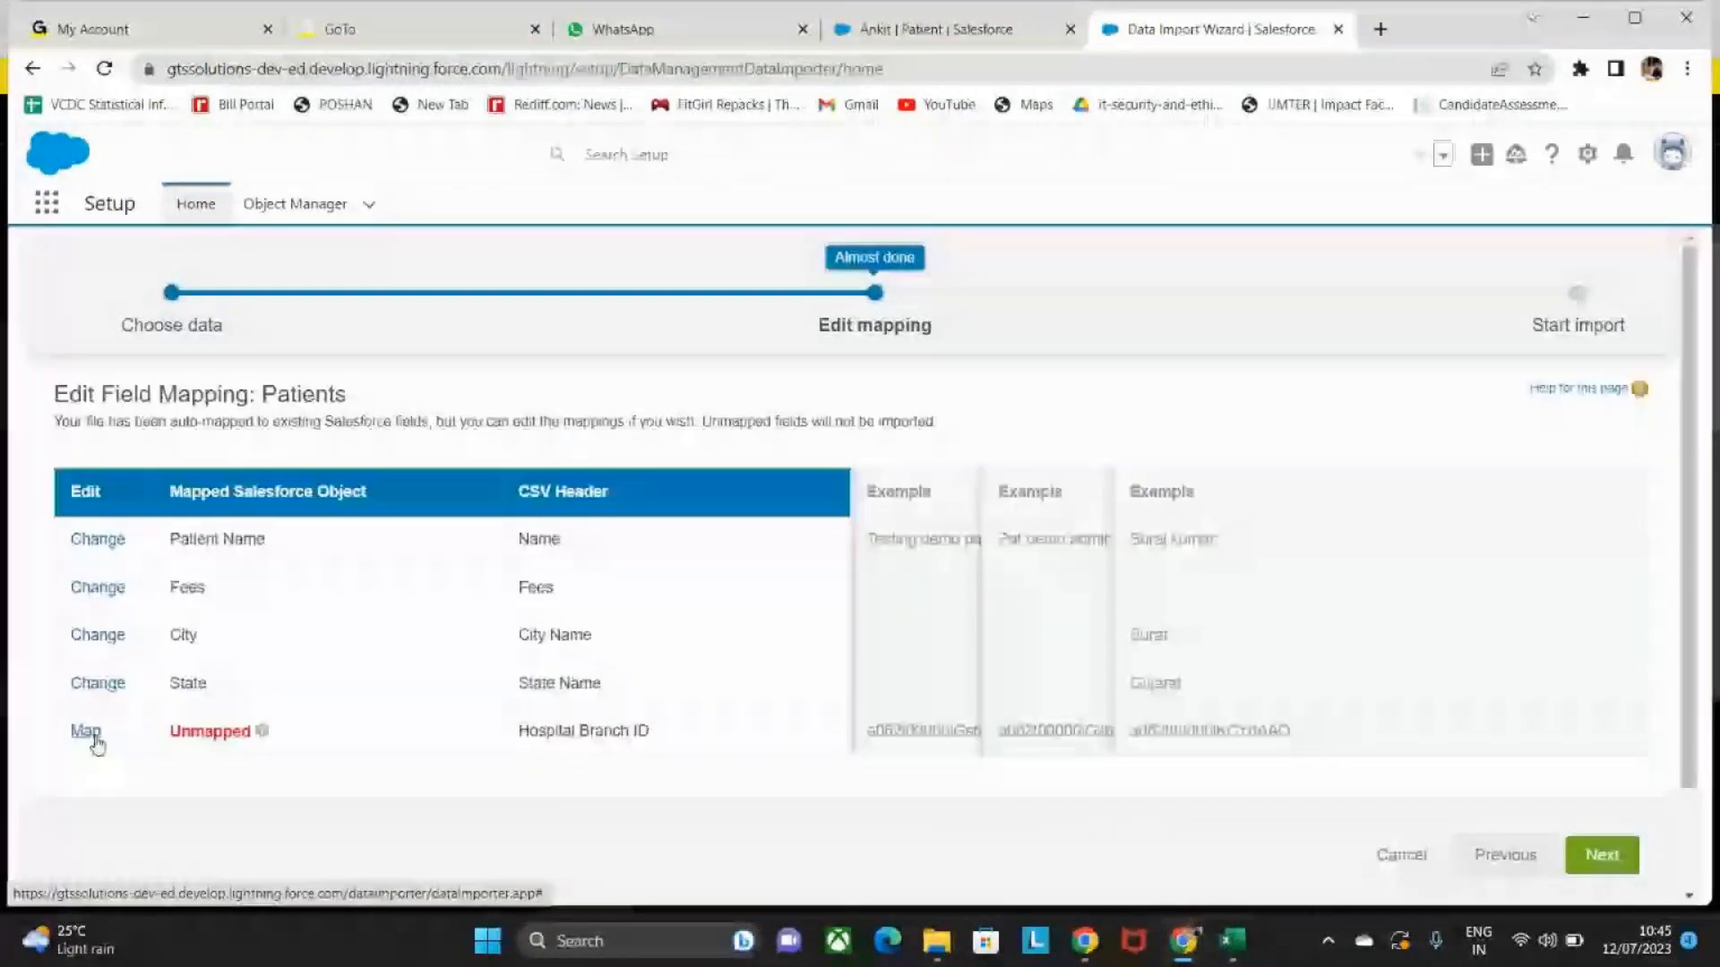
Map the Hospital Branch ID column of the CSV to the Hospital Branch field of the Patient object.
click(89, 737)
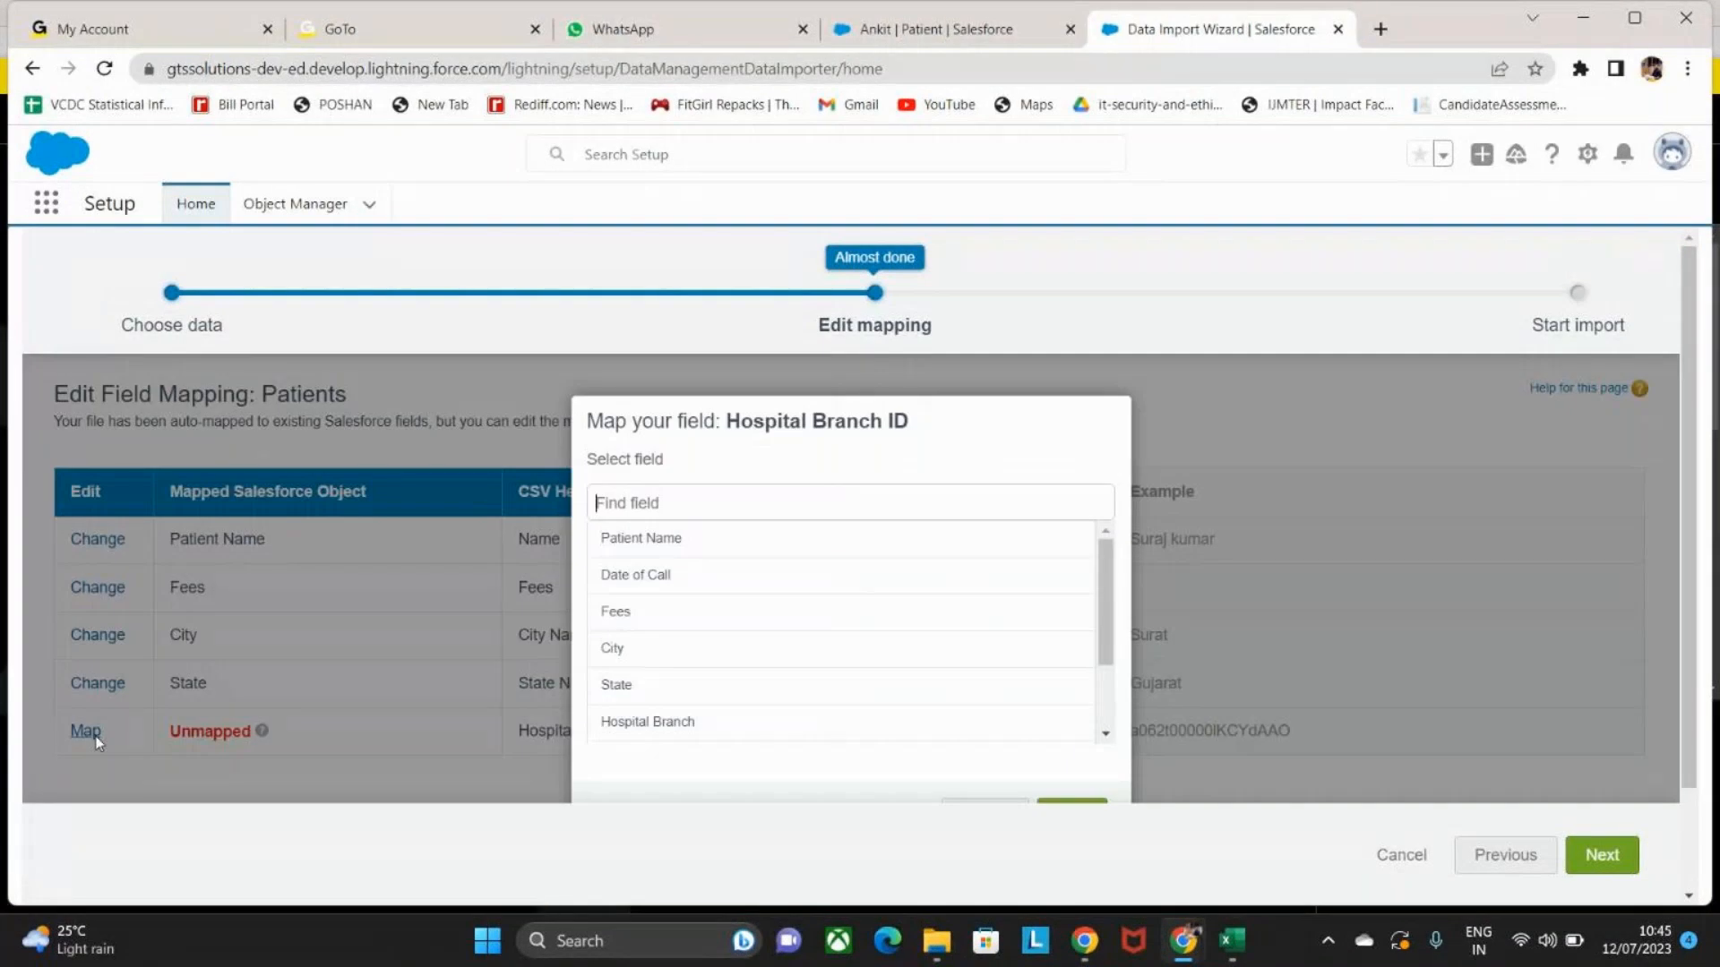
click(649, 723)
click(1074, 807)
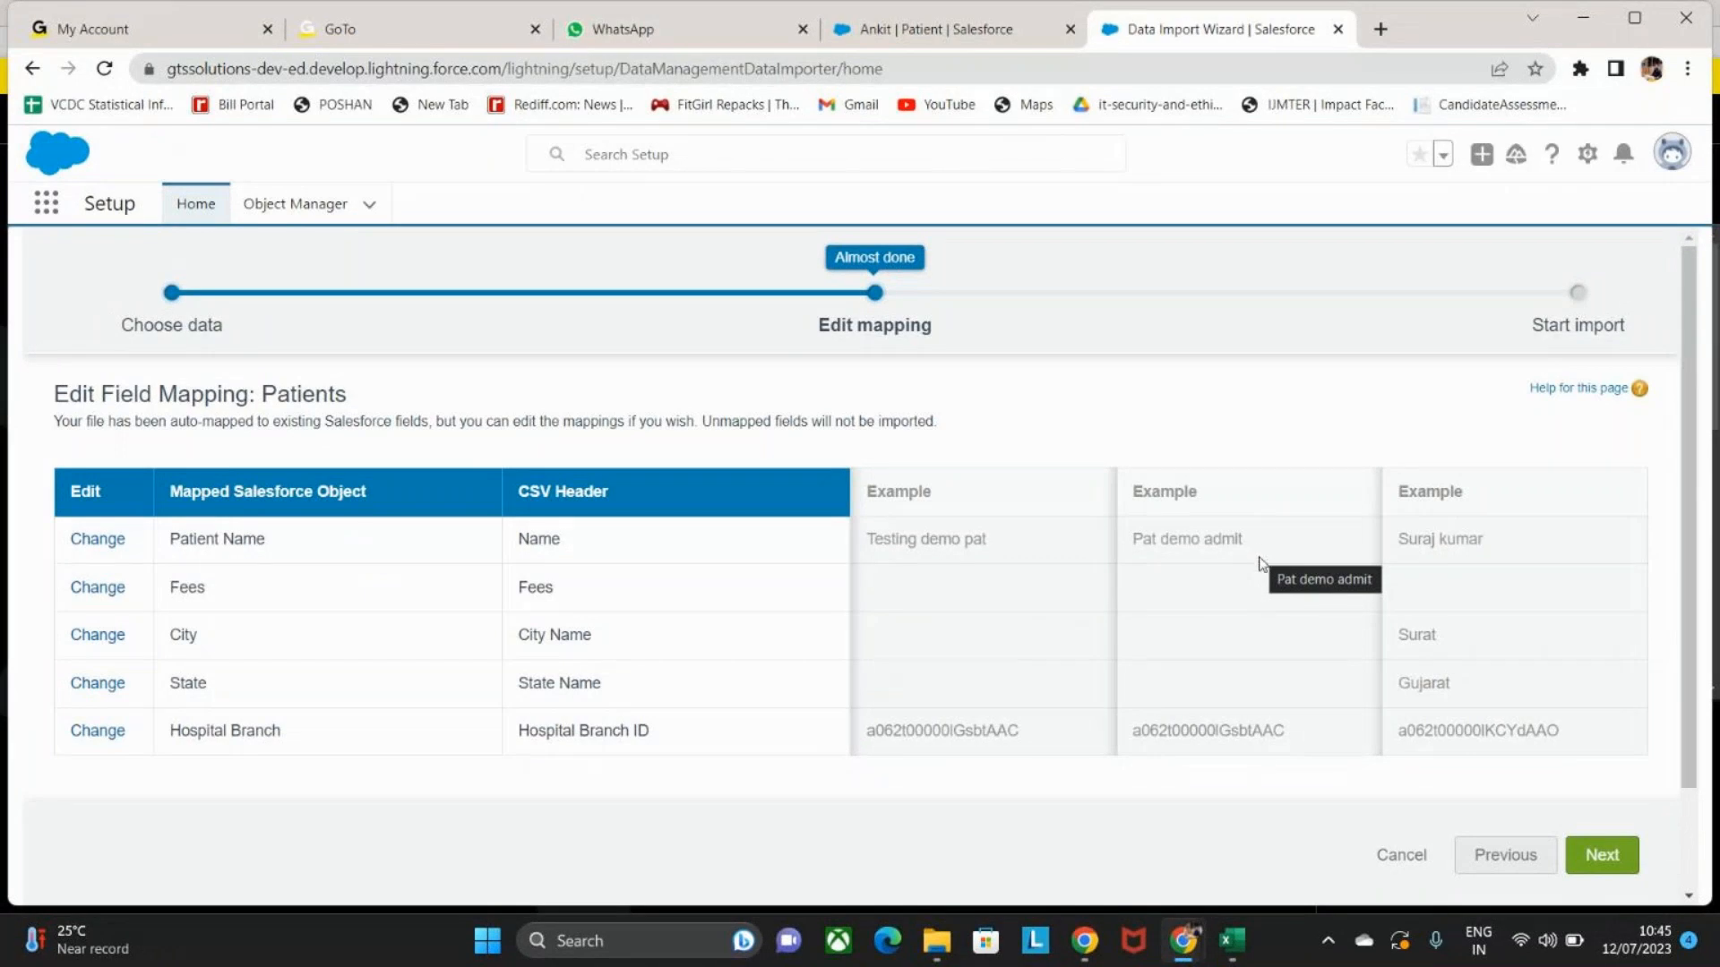
Start the Patients import and check the batch's processed and failed records on the Bulk Data Load Job page.
click(1603, 856)
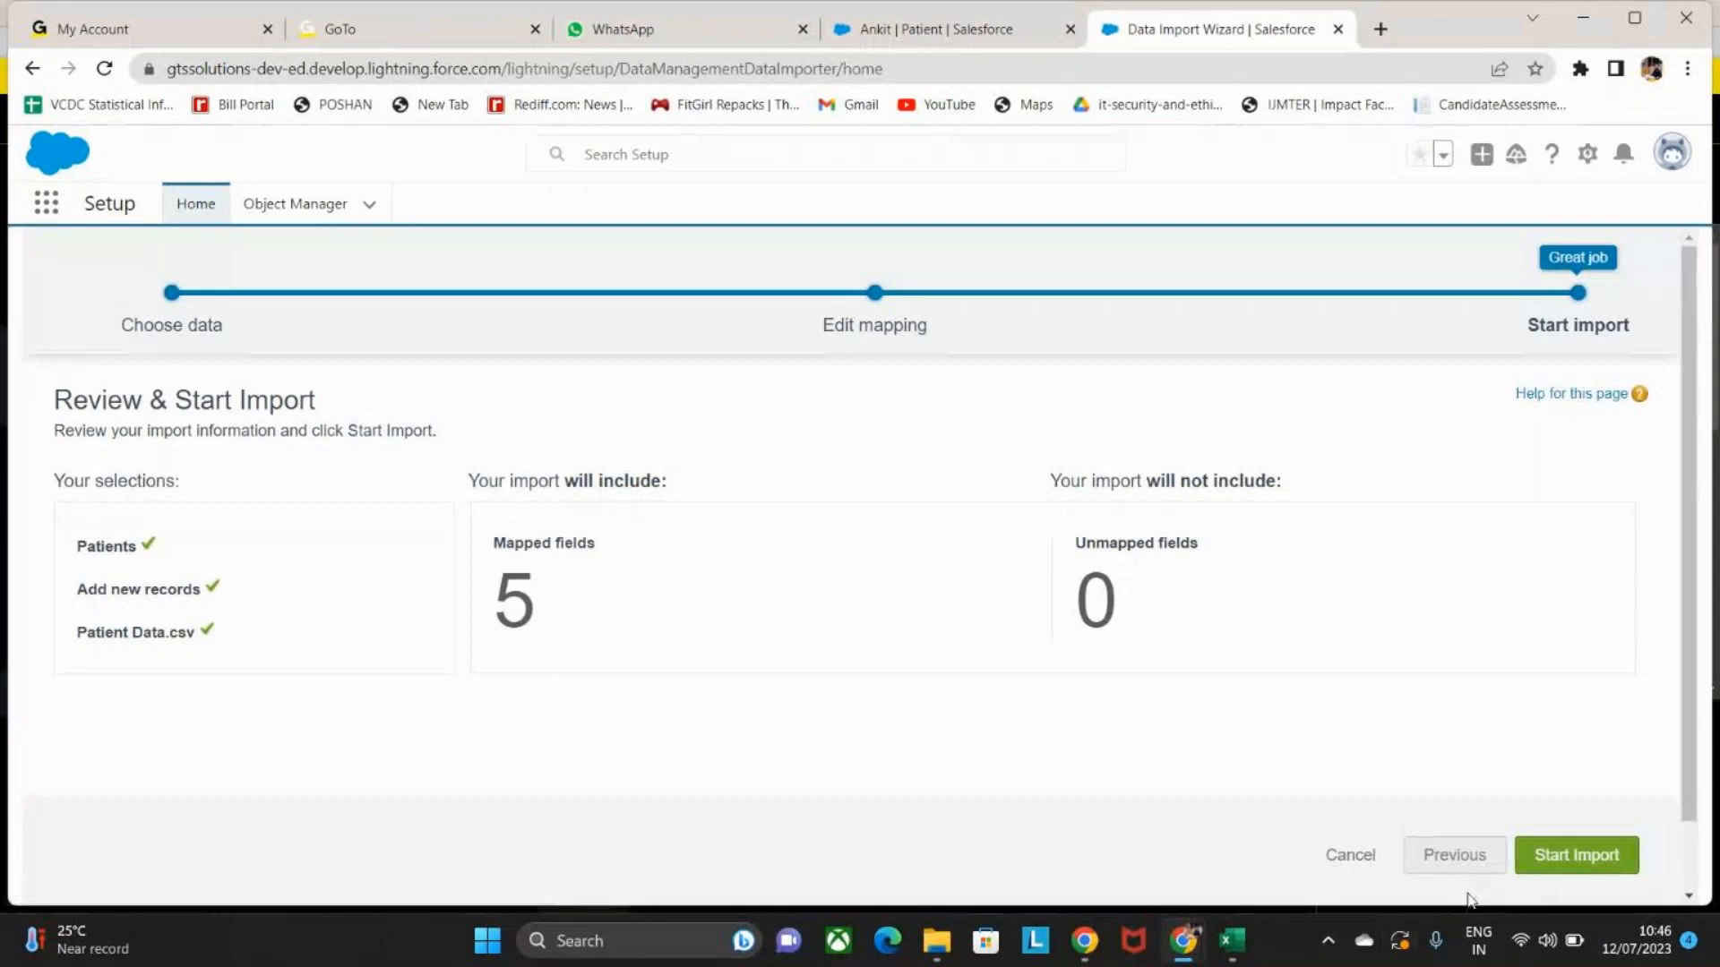
click(1575, 864)
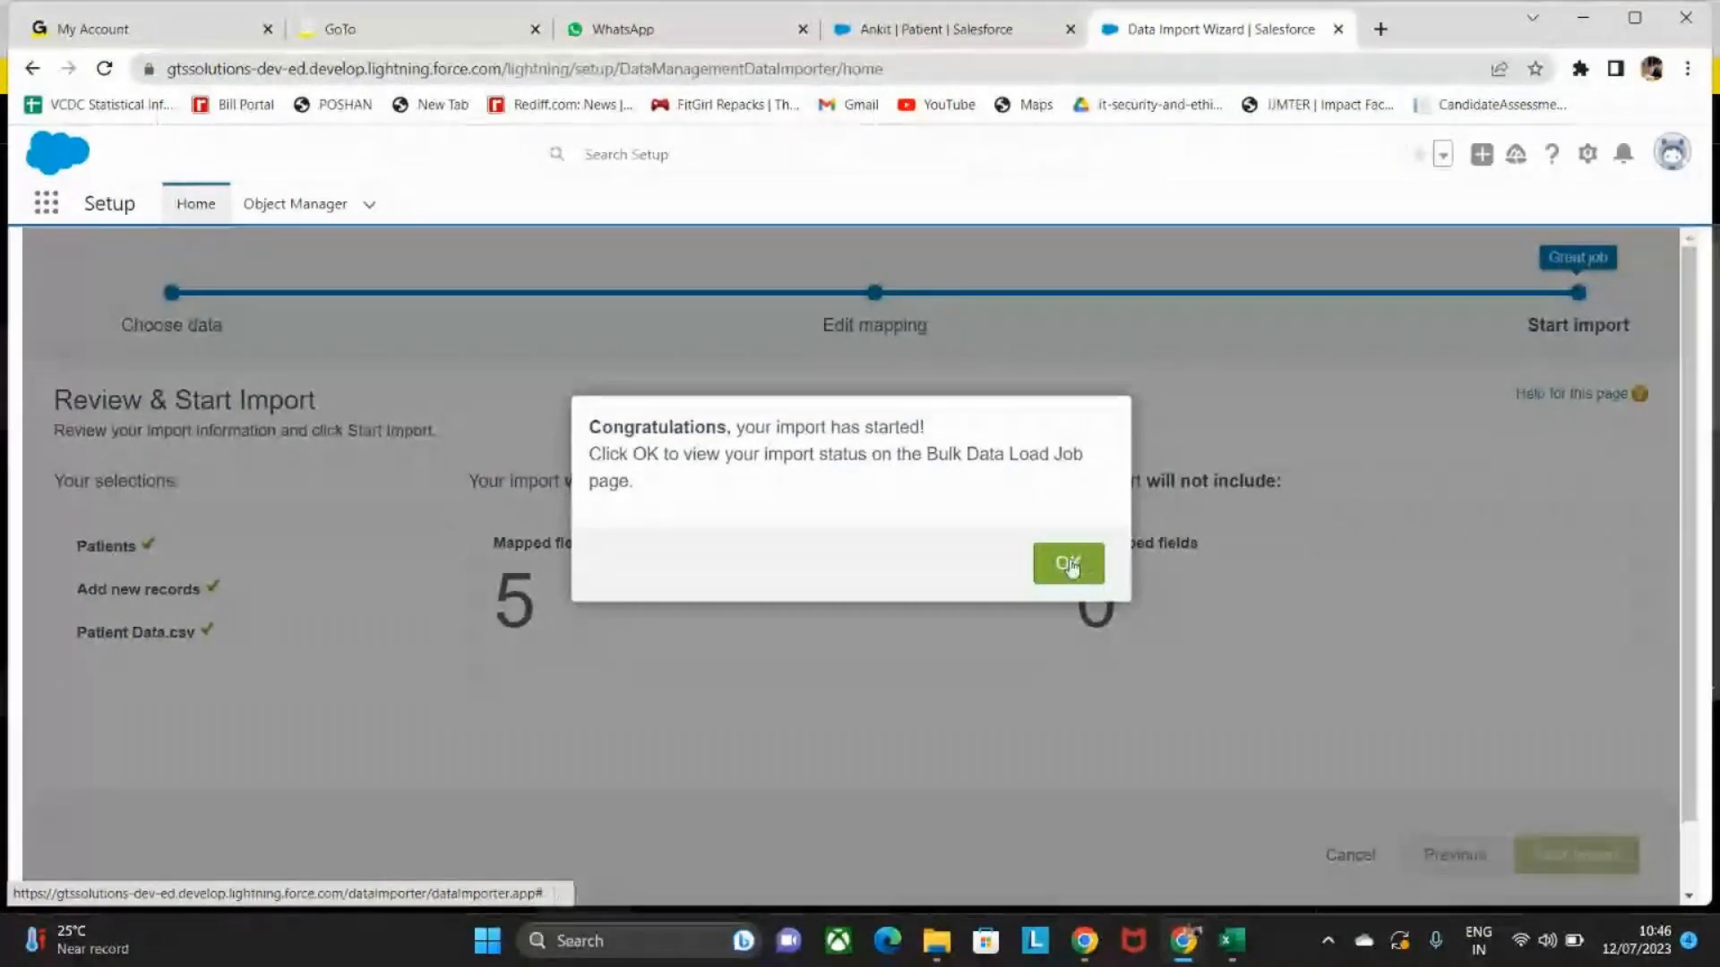
click(1069, 565)
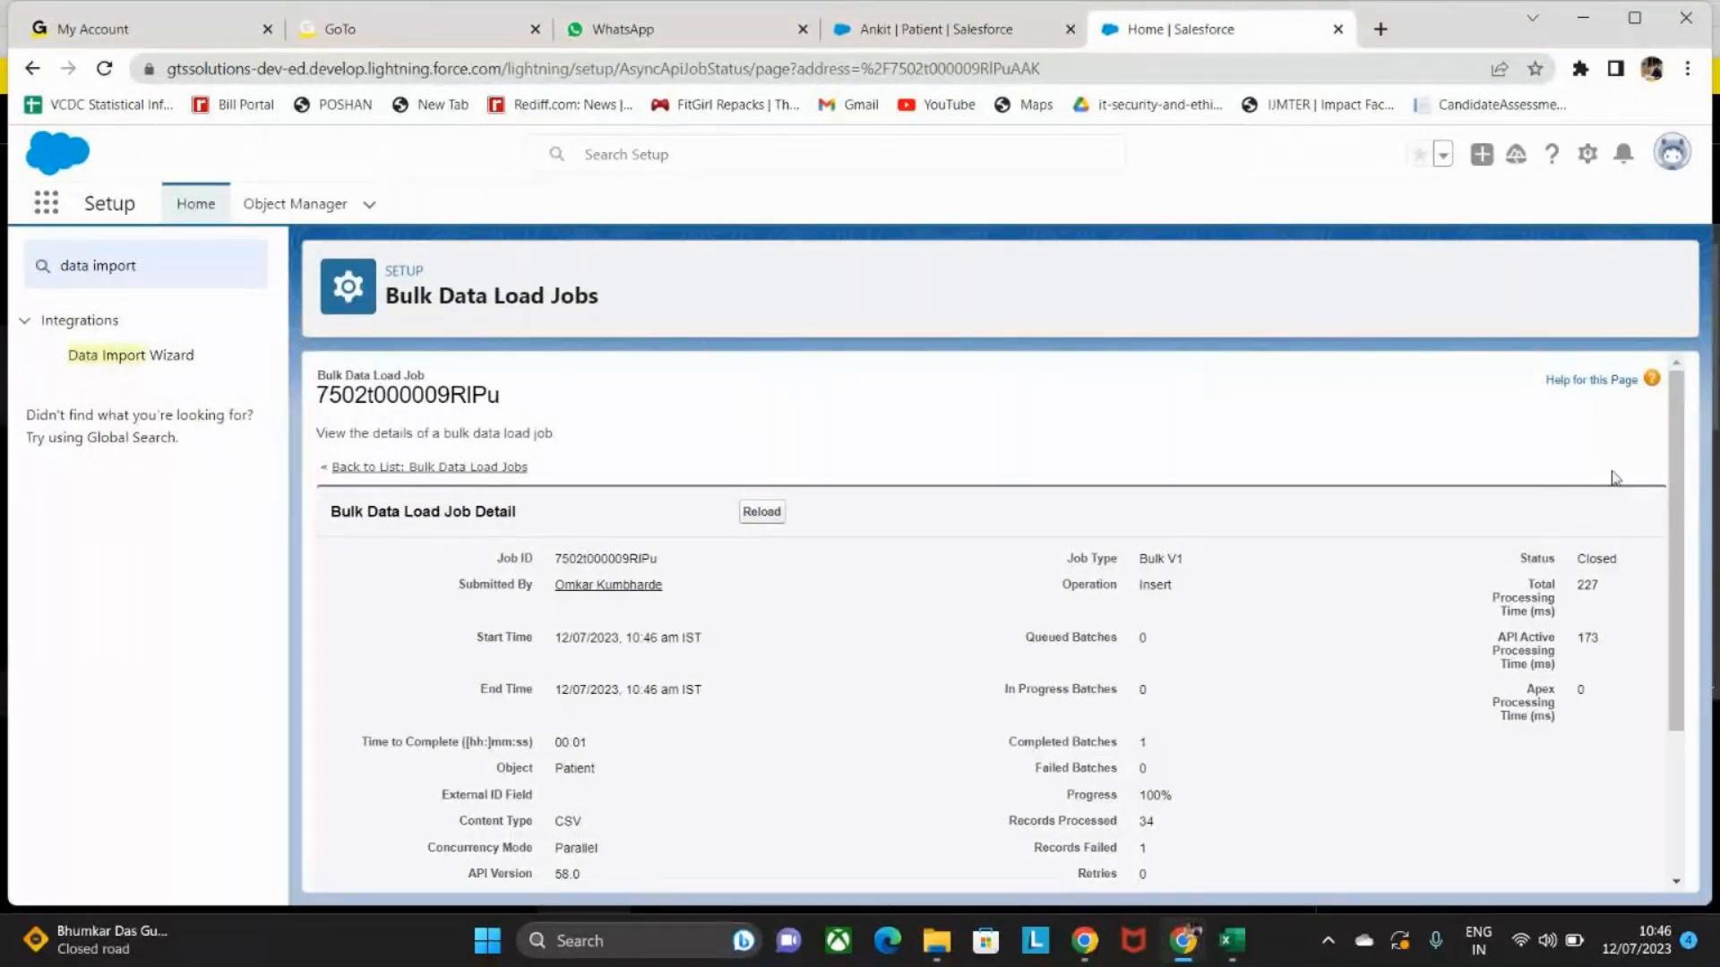
drag(1675, 455, 1682, 605)
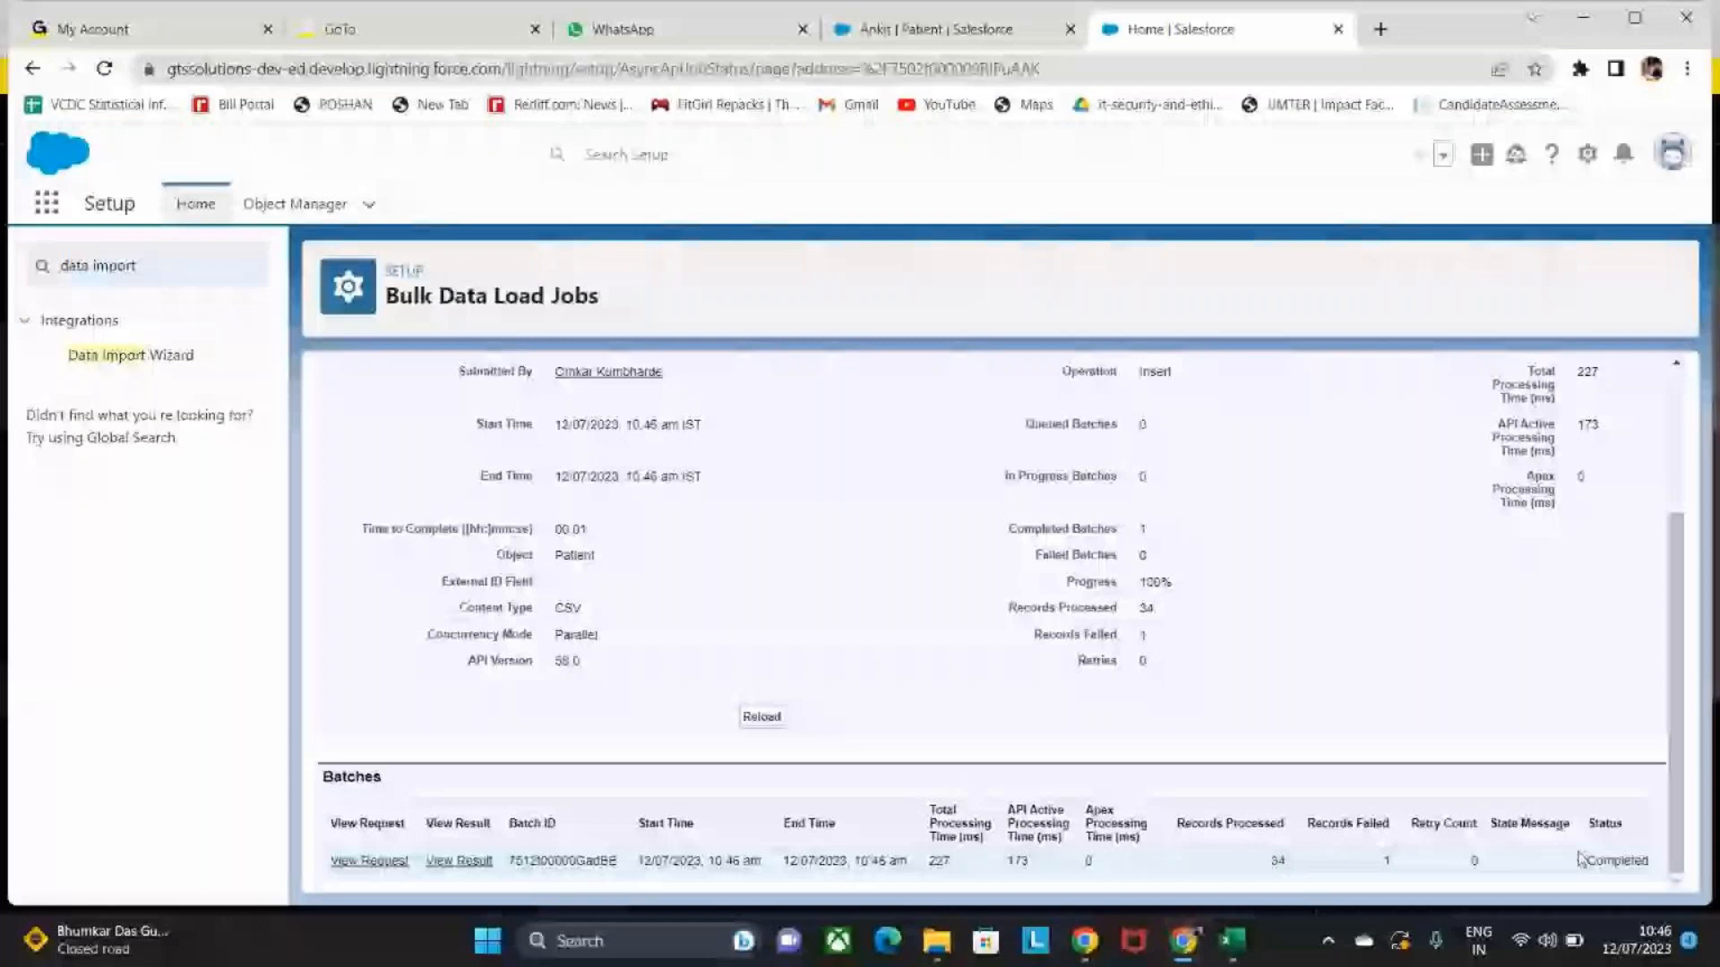
double_click(1281, 860)
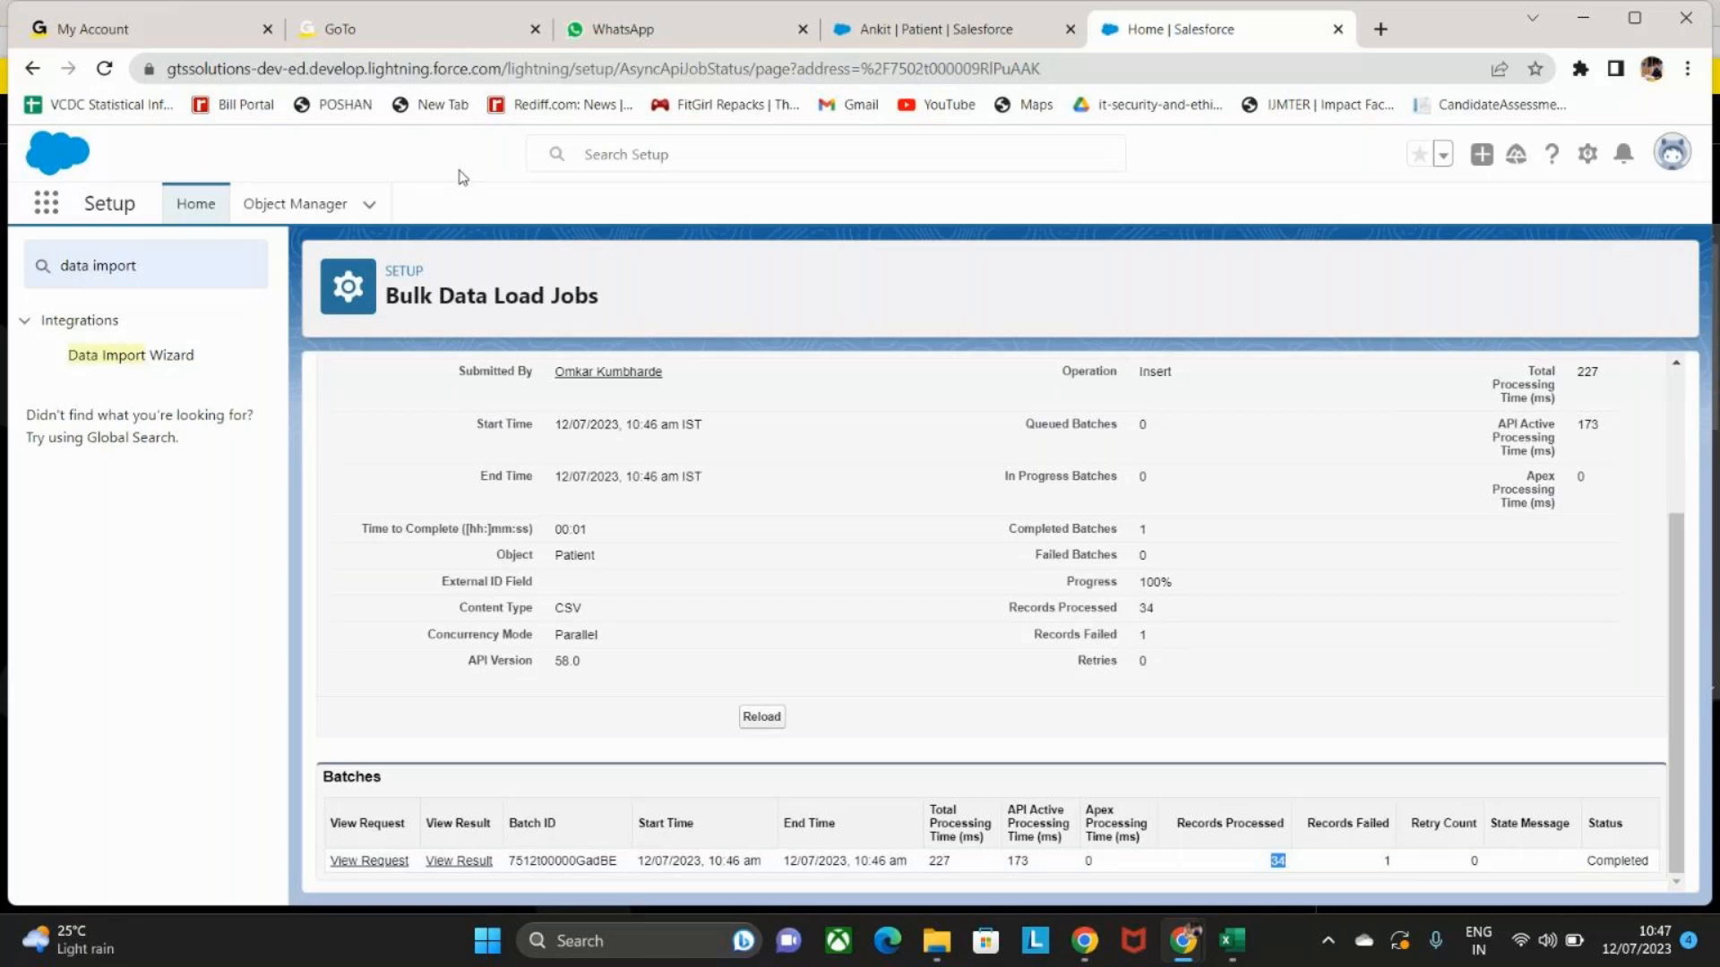
Open the All list of Patients in the Health Management app and look through the records to the end.
click(949, 32)
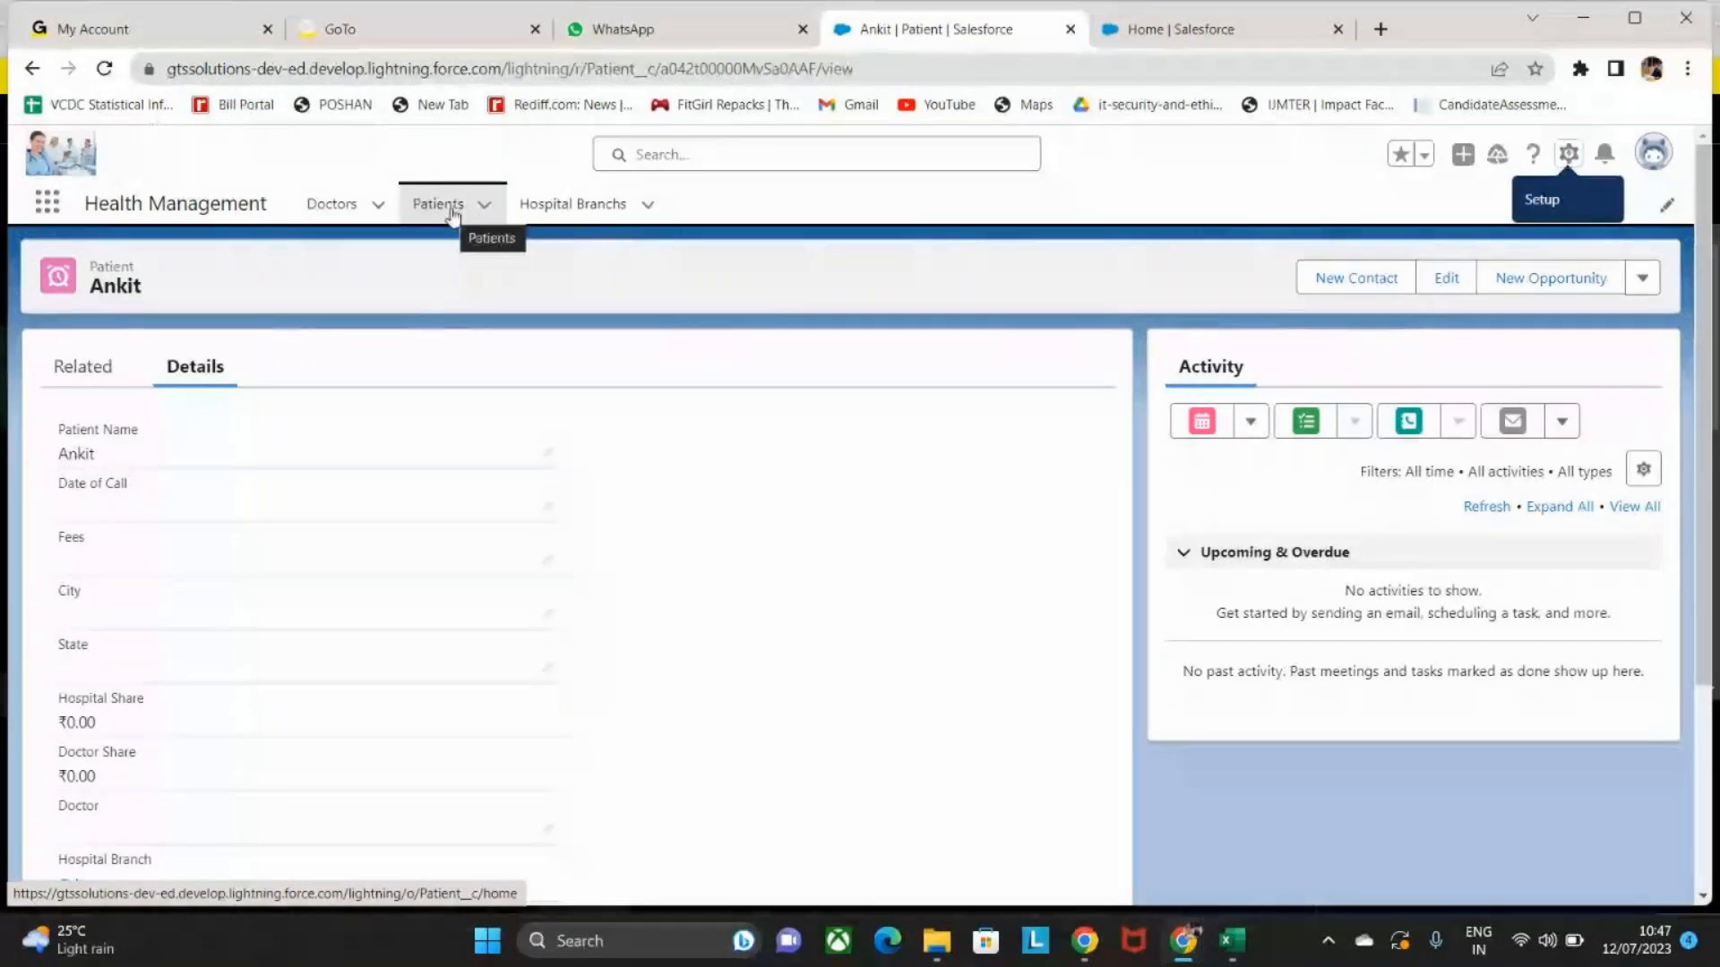
click(482, 208)
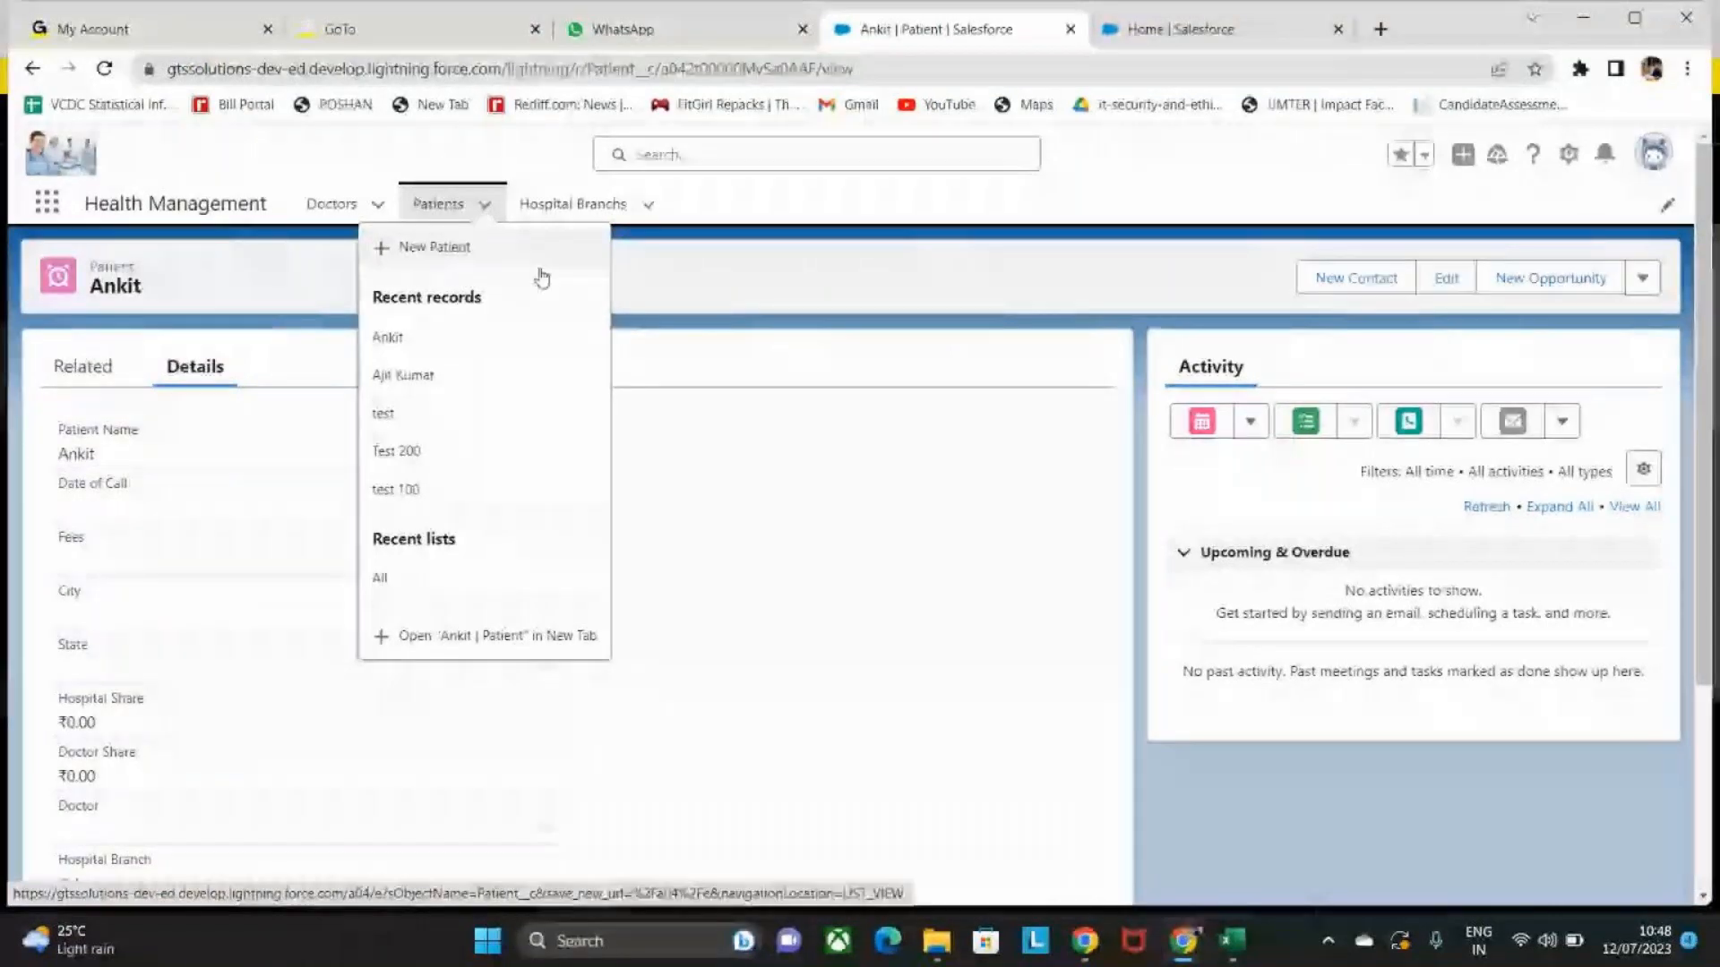
click(437, 211)
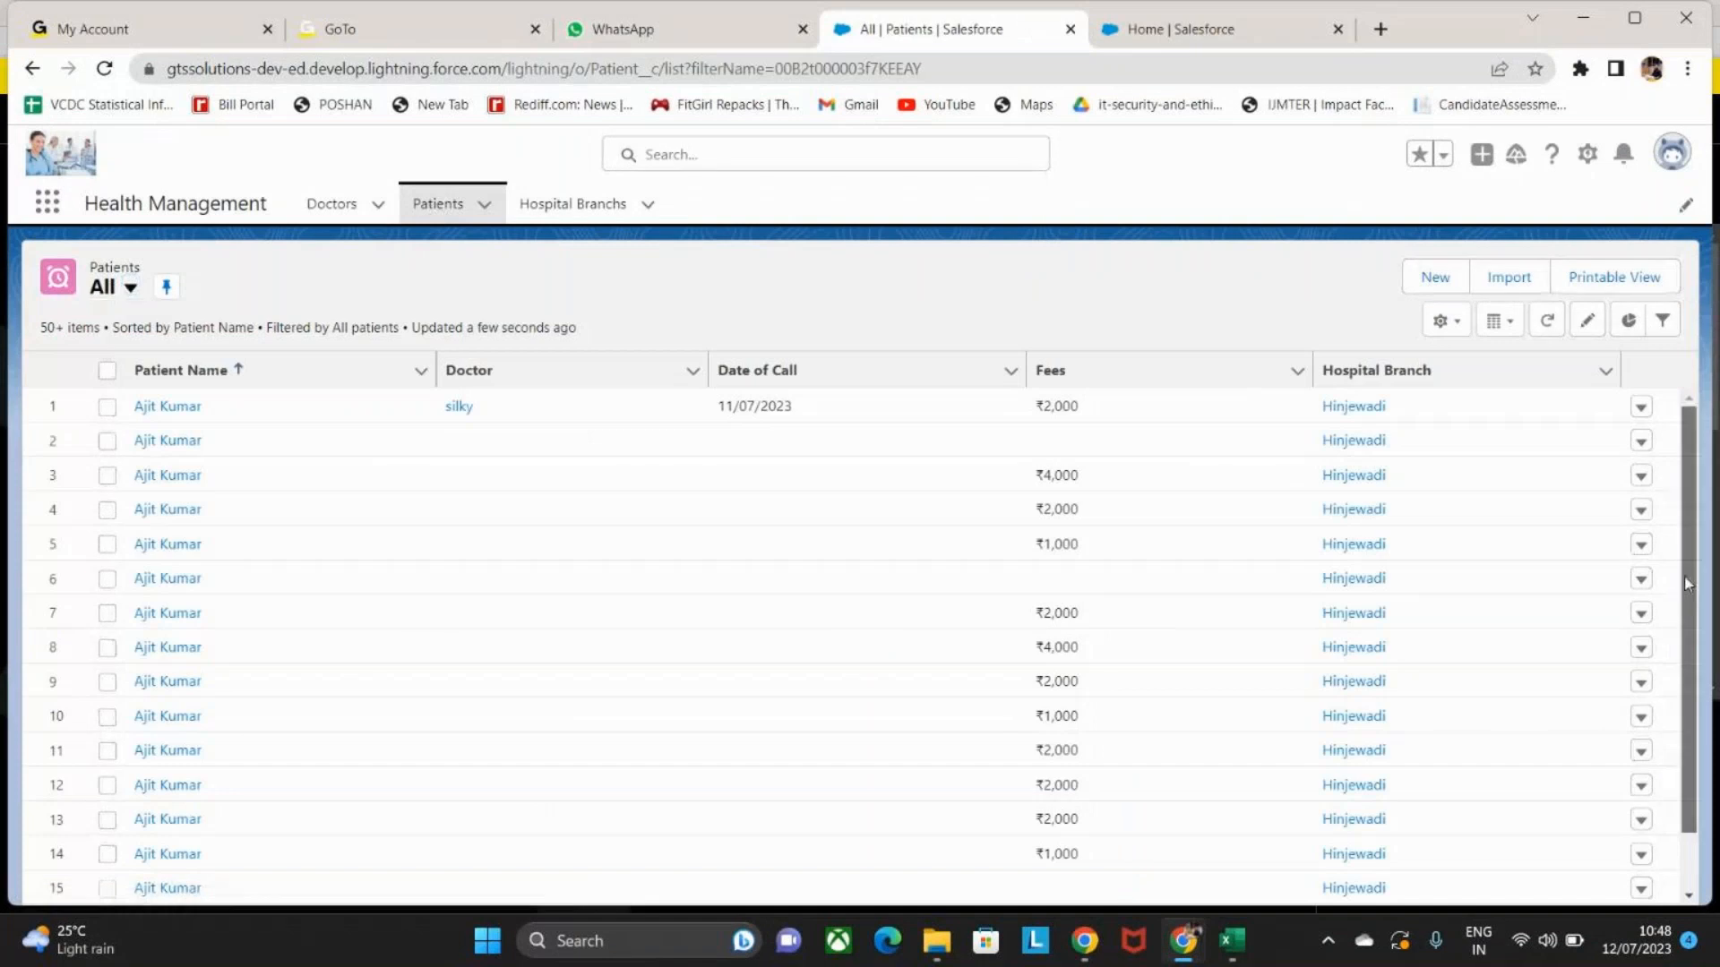
drag(1687, 584, 1692, 893)
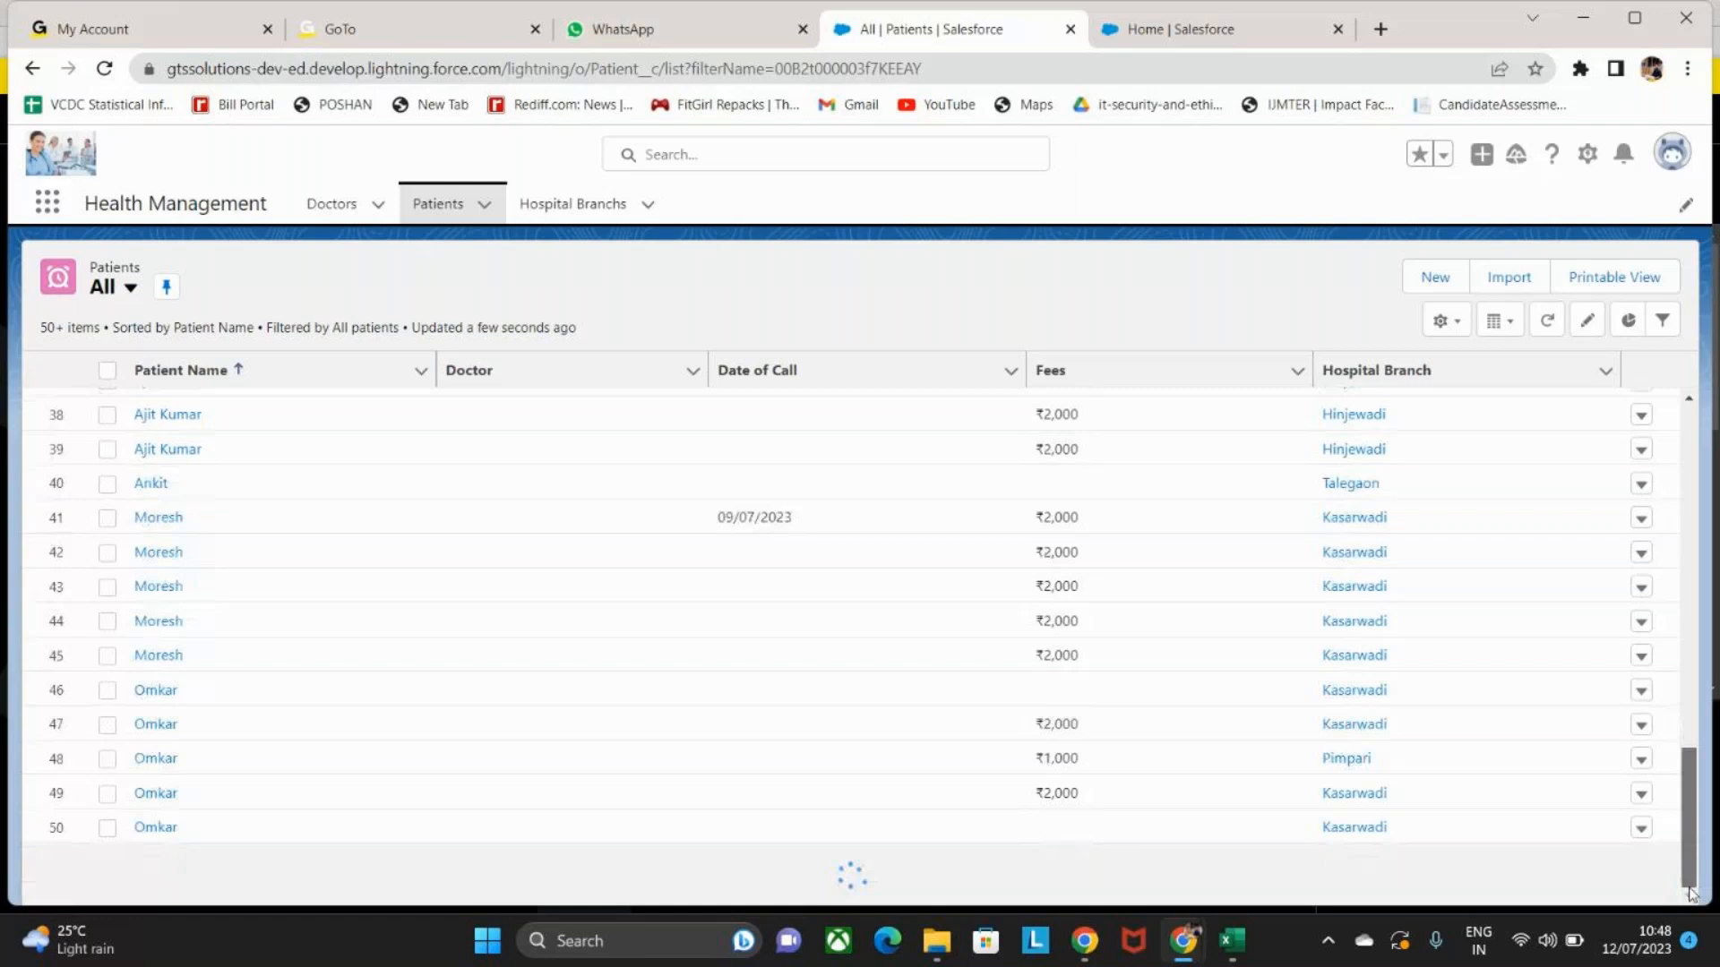
drag(1698, 639, 1685, 900)
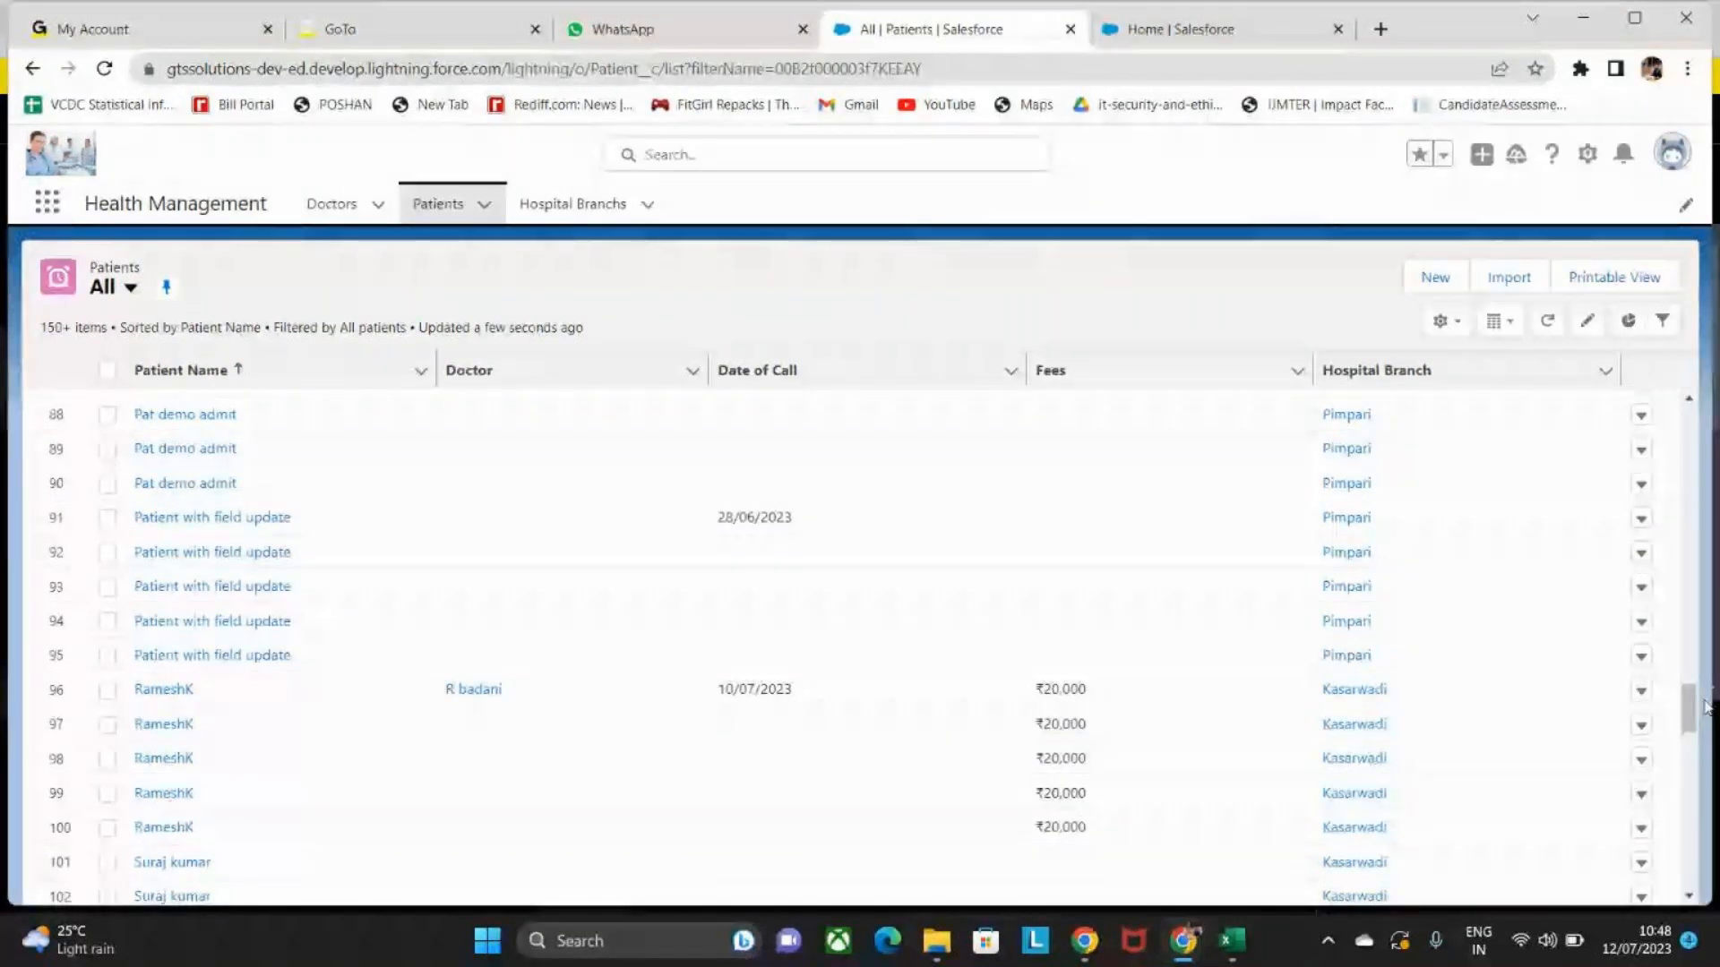
drag(1704, 708, 1695, 925)
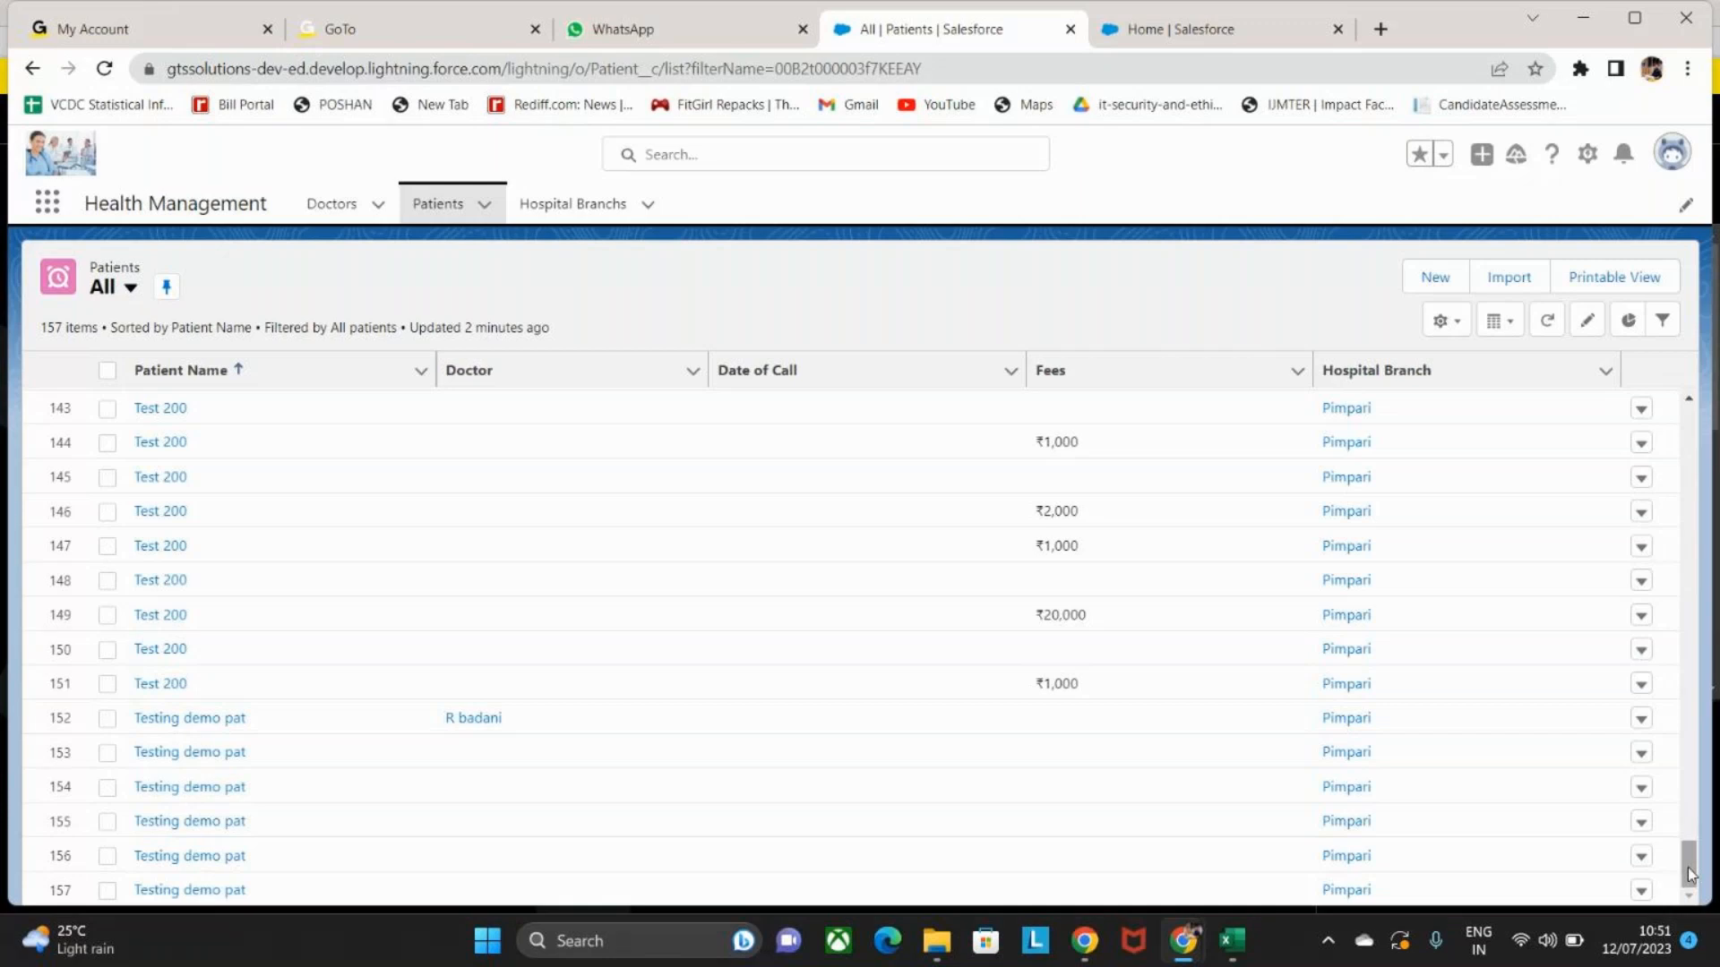
Return to Setup, search for "data export", and open the Data Export page.
click(1184, 12)
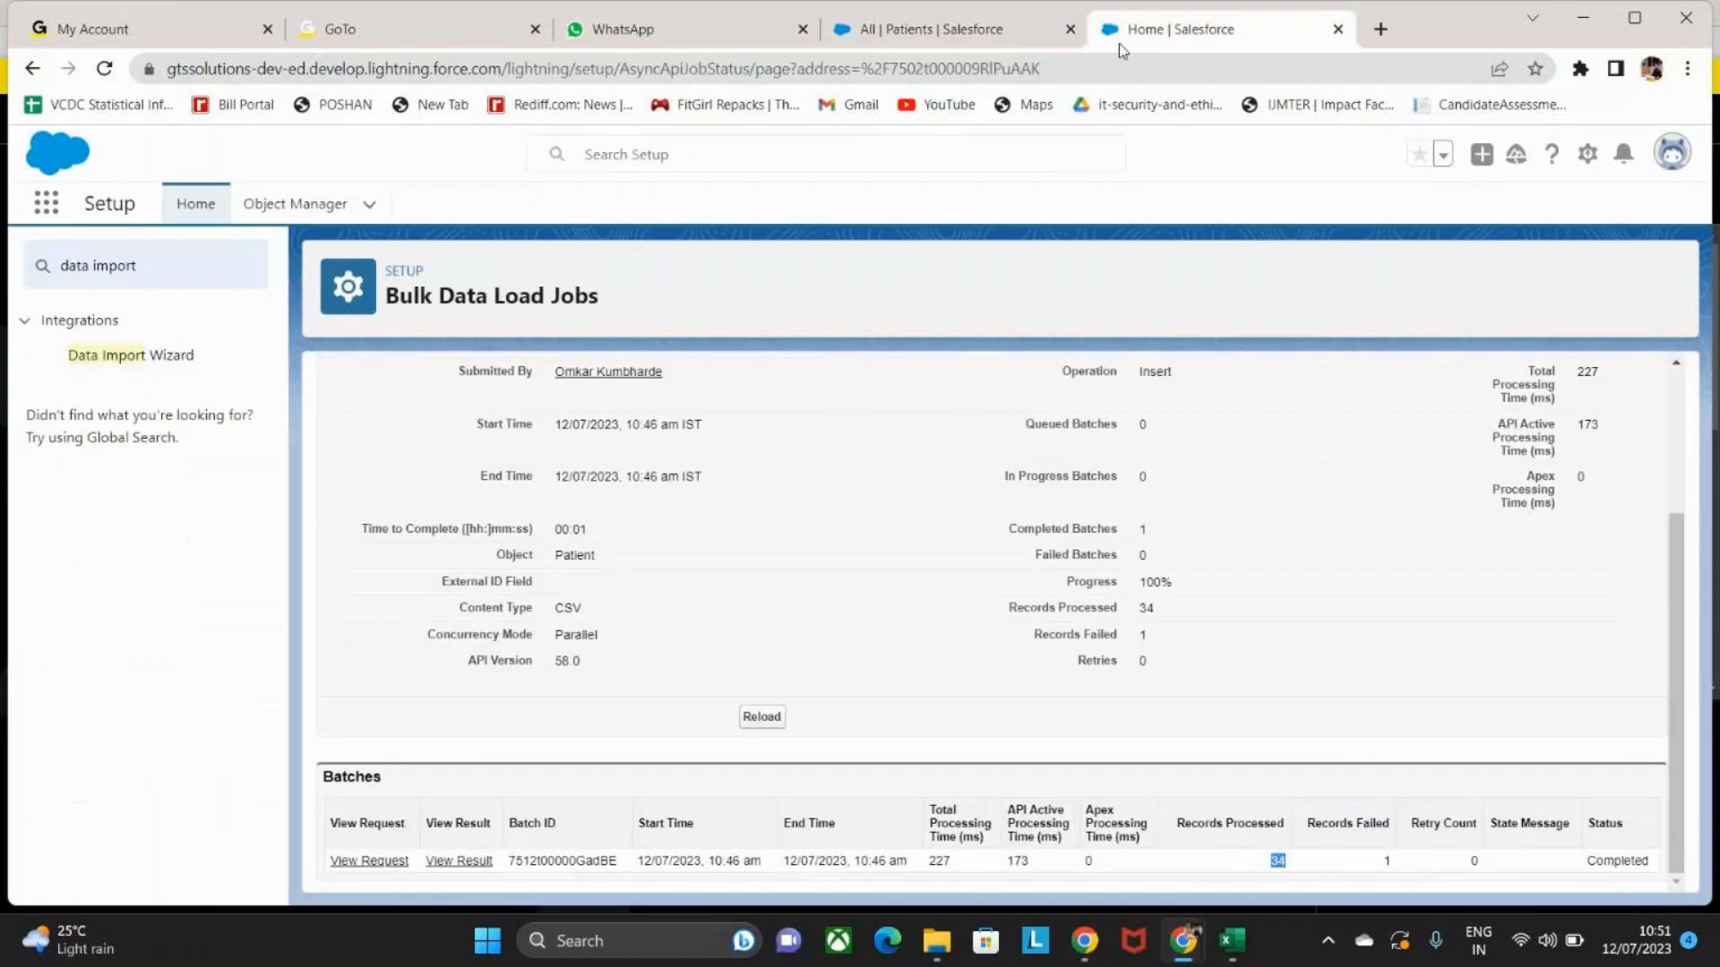
click(189, 268)
key(BackSpace)
key(BackSpace)
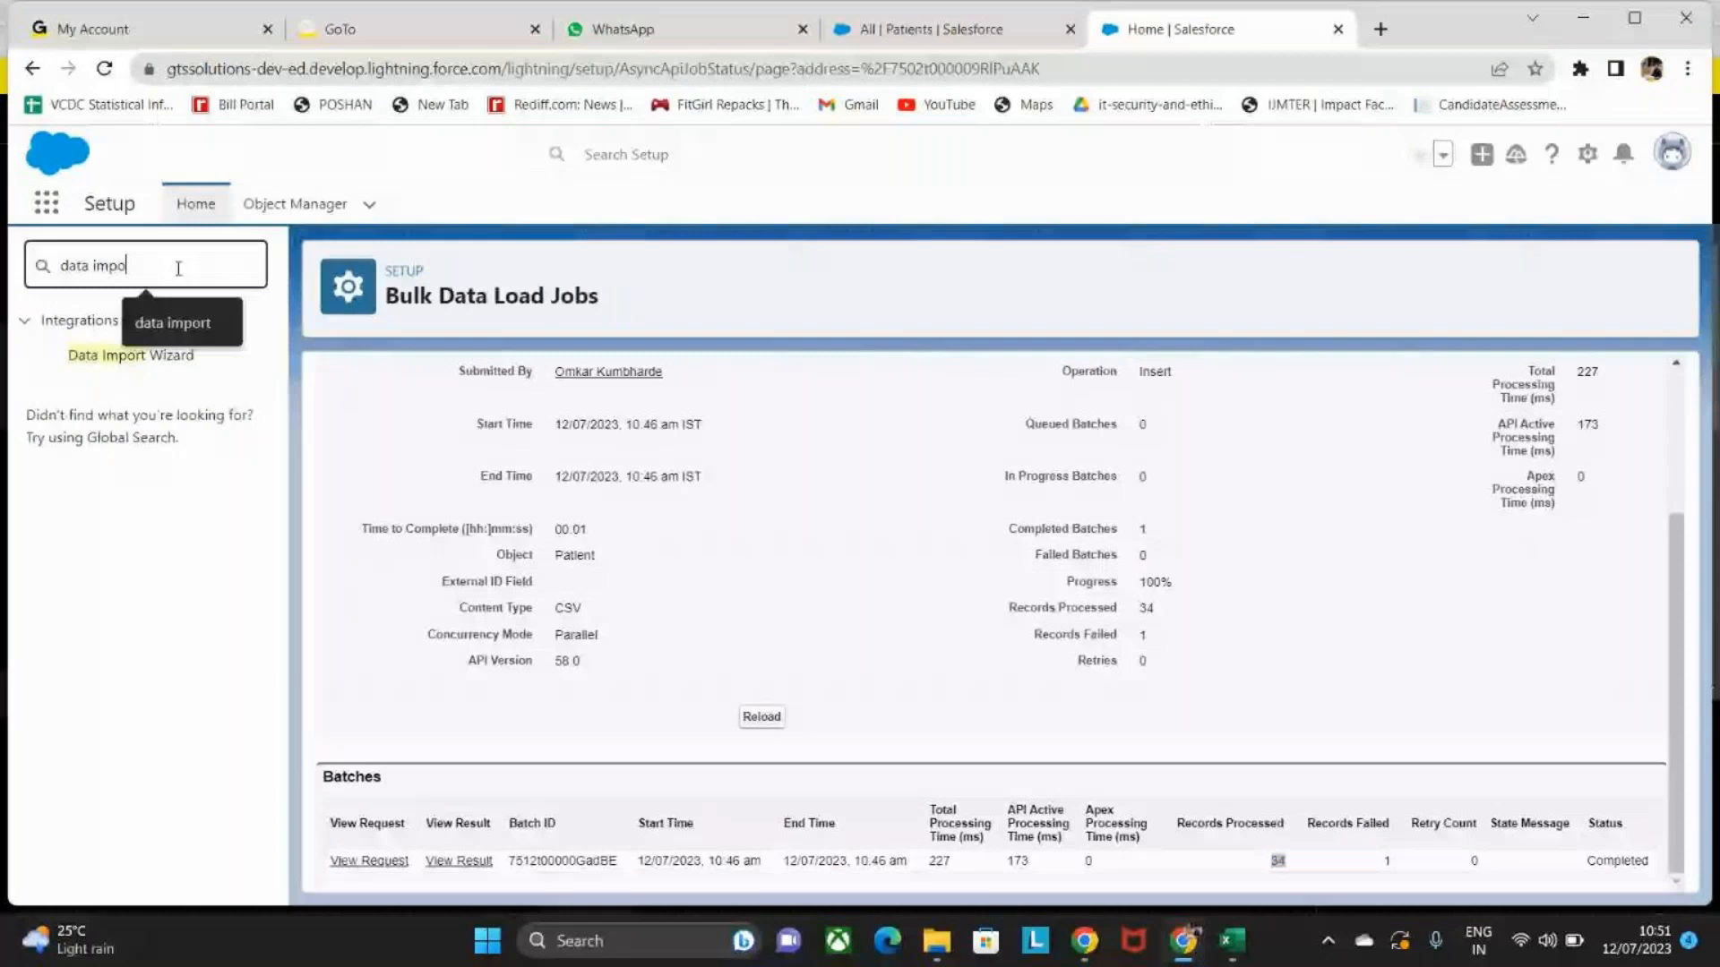
key(BackSpace)
key(BackSpace)
key(BackSpace)
key(BackSpace)
text(export)
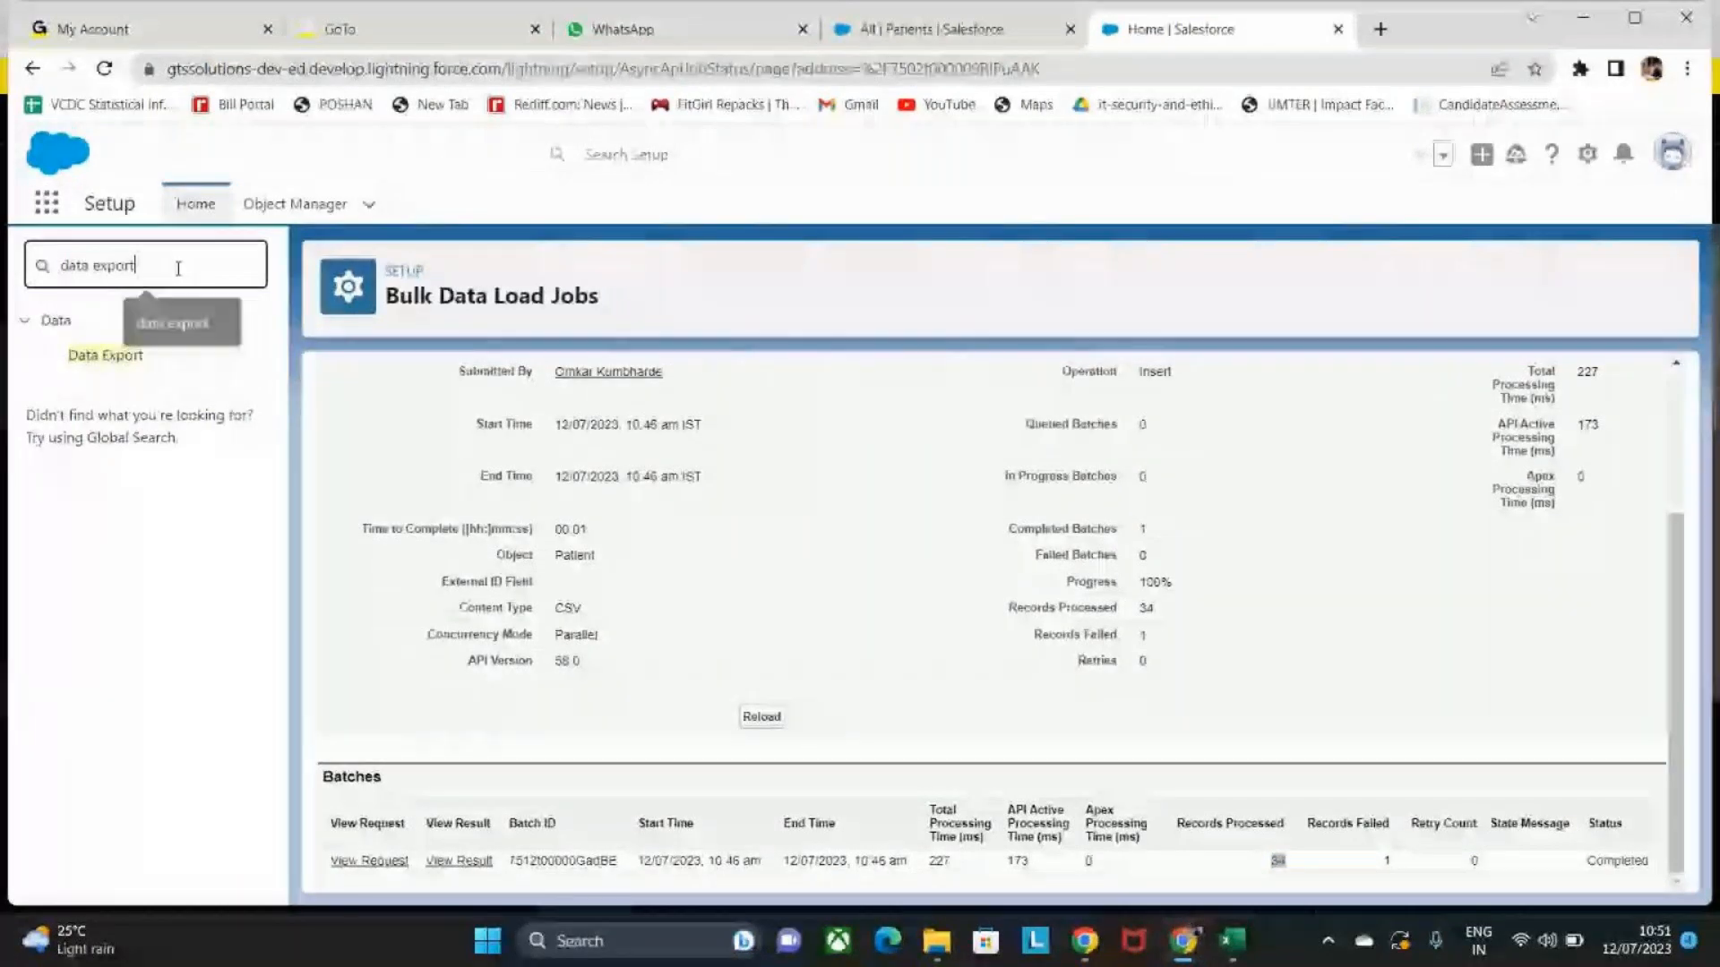
click(107, 357)
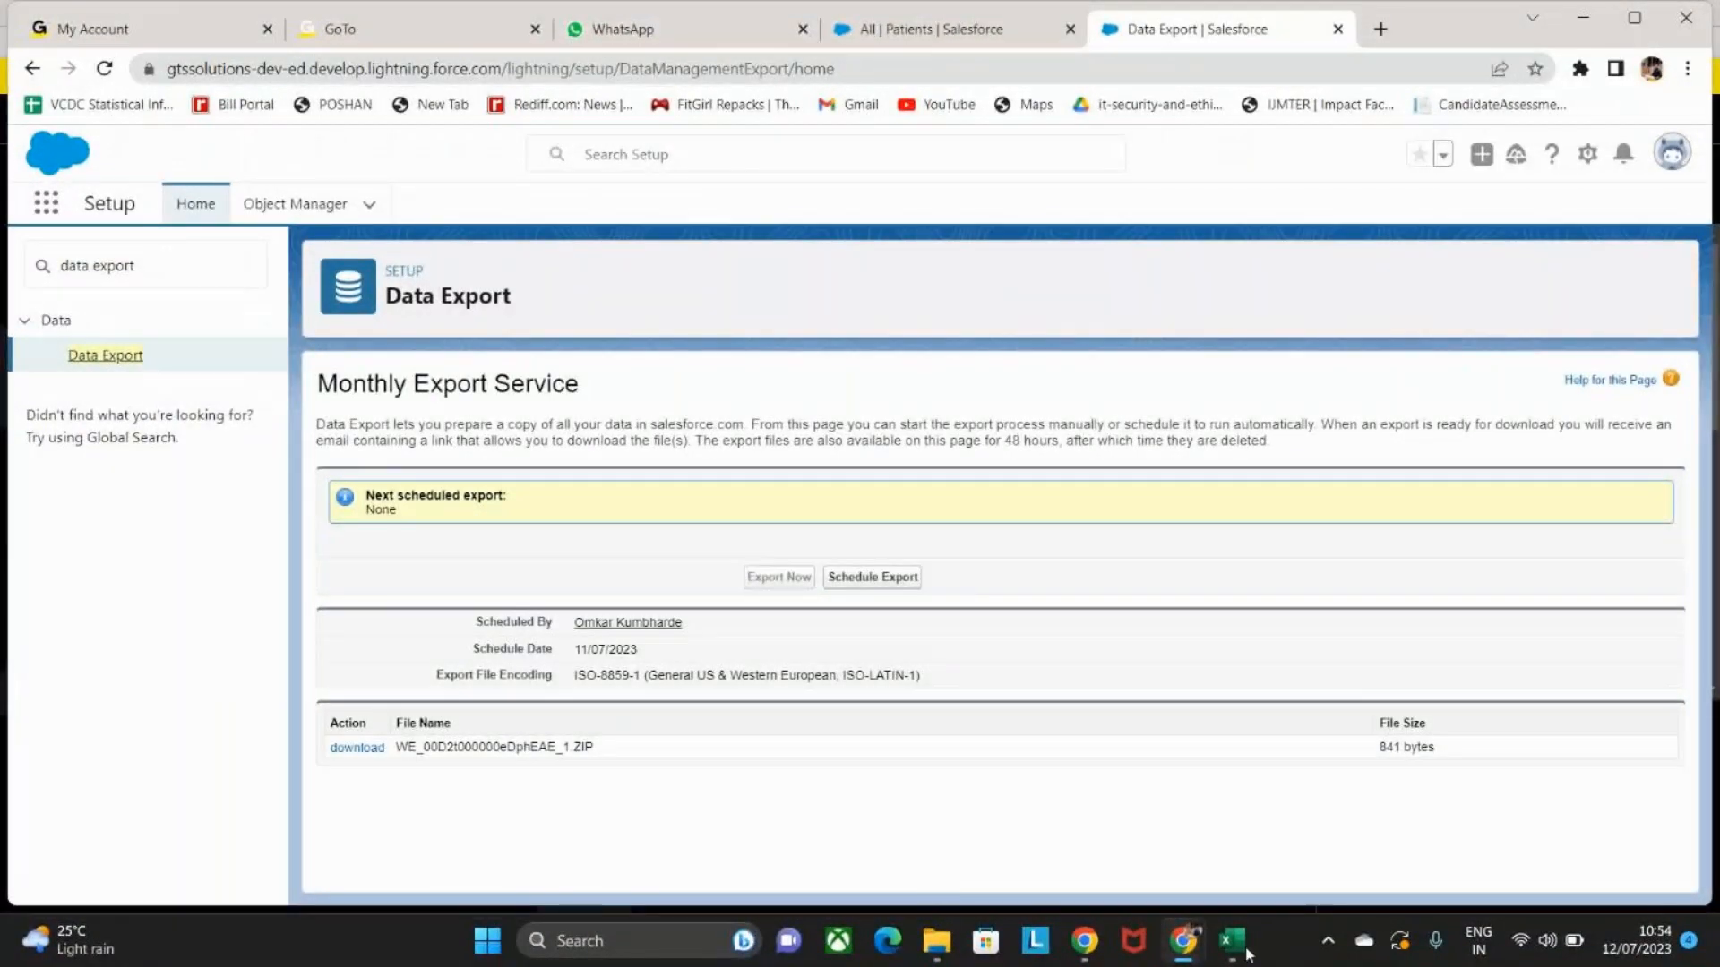
Switch to the GoTo meeting window and open its chat to read the participants' messages.
mouse_move(1182, 941)
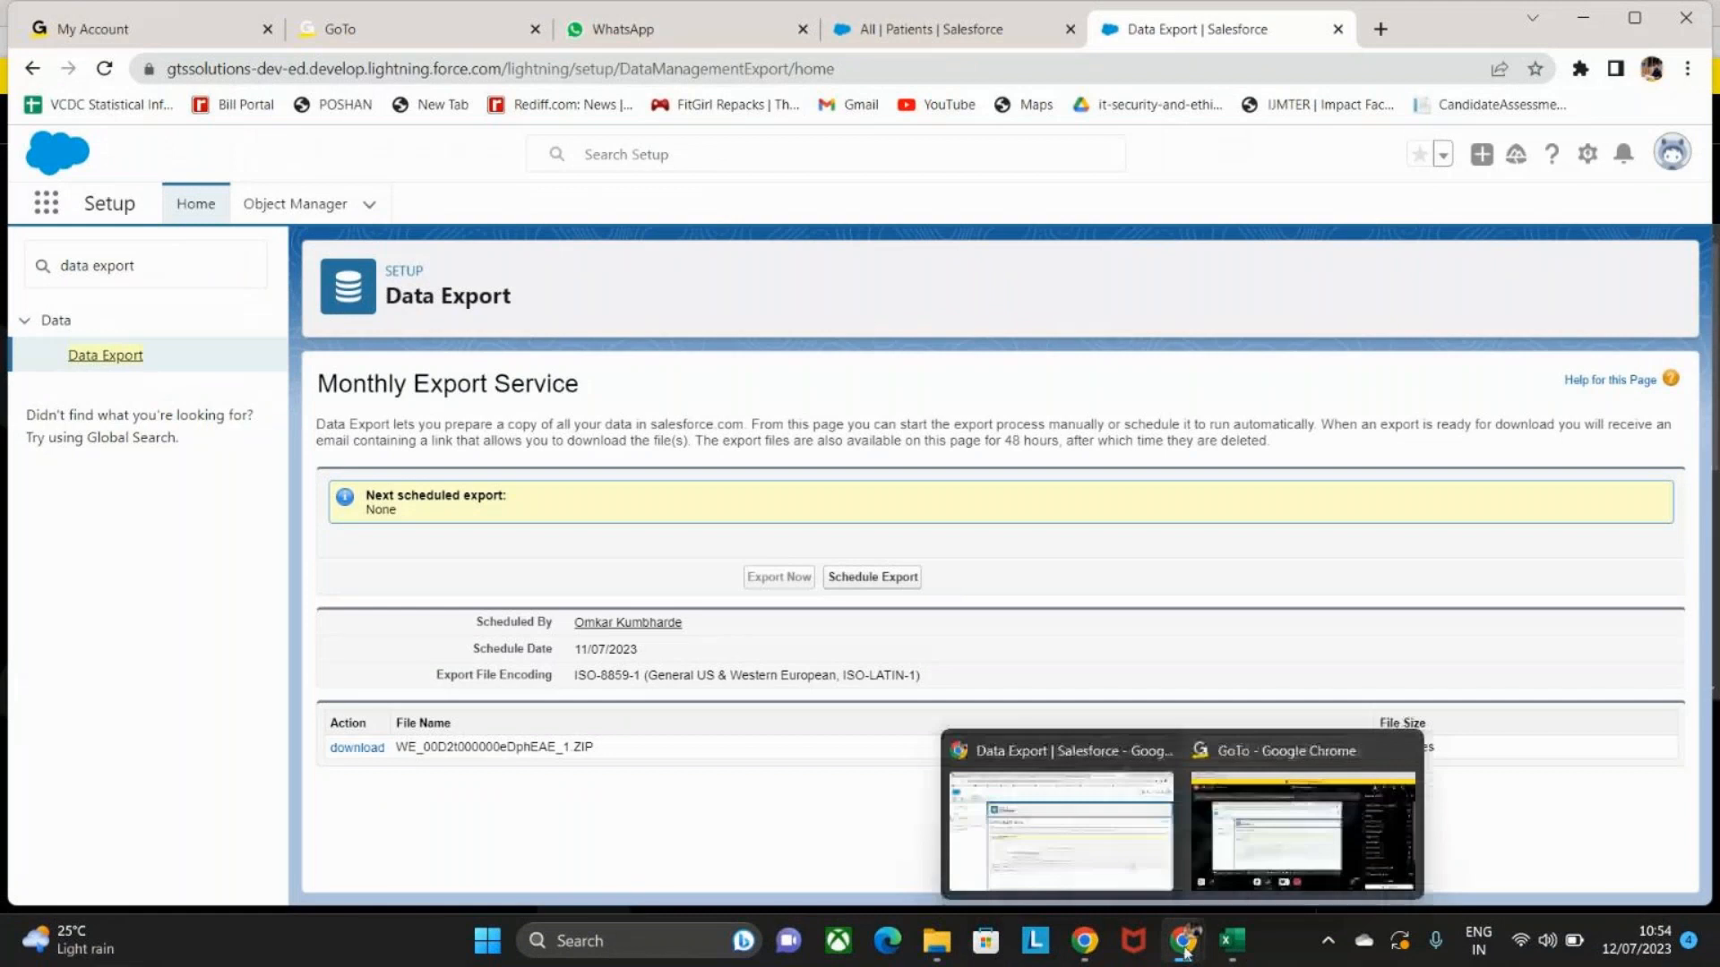
click(1270, 840)
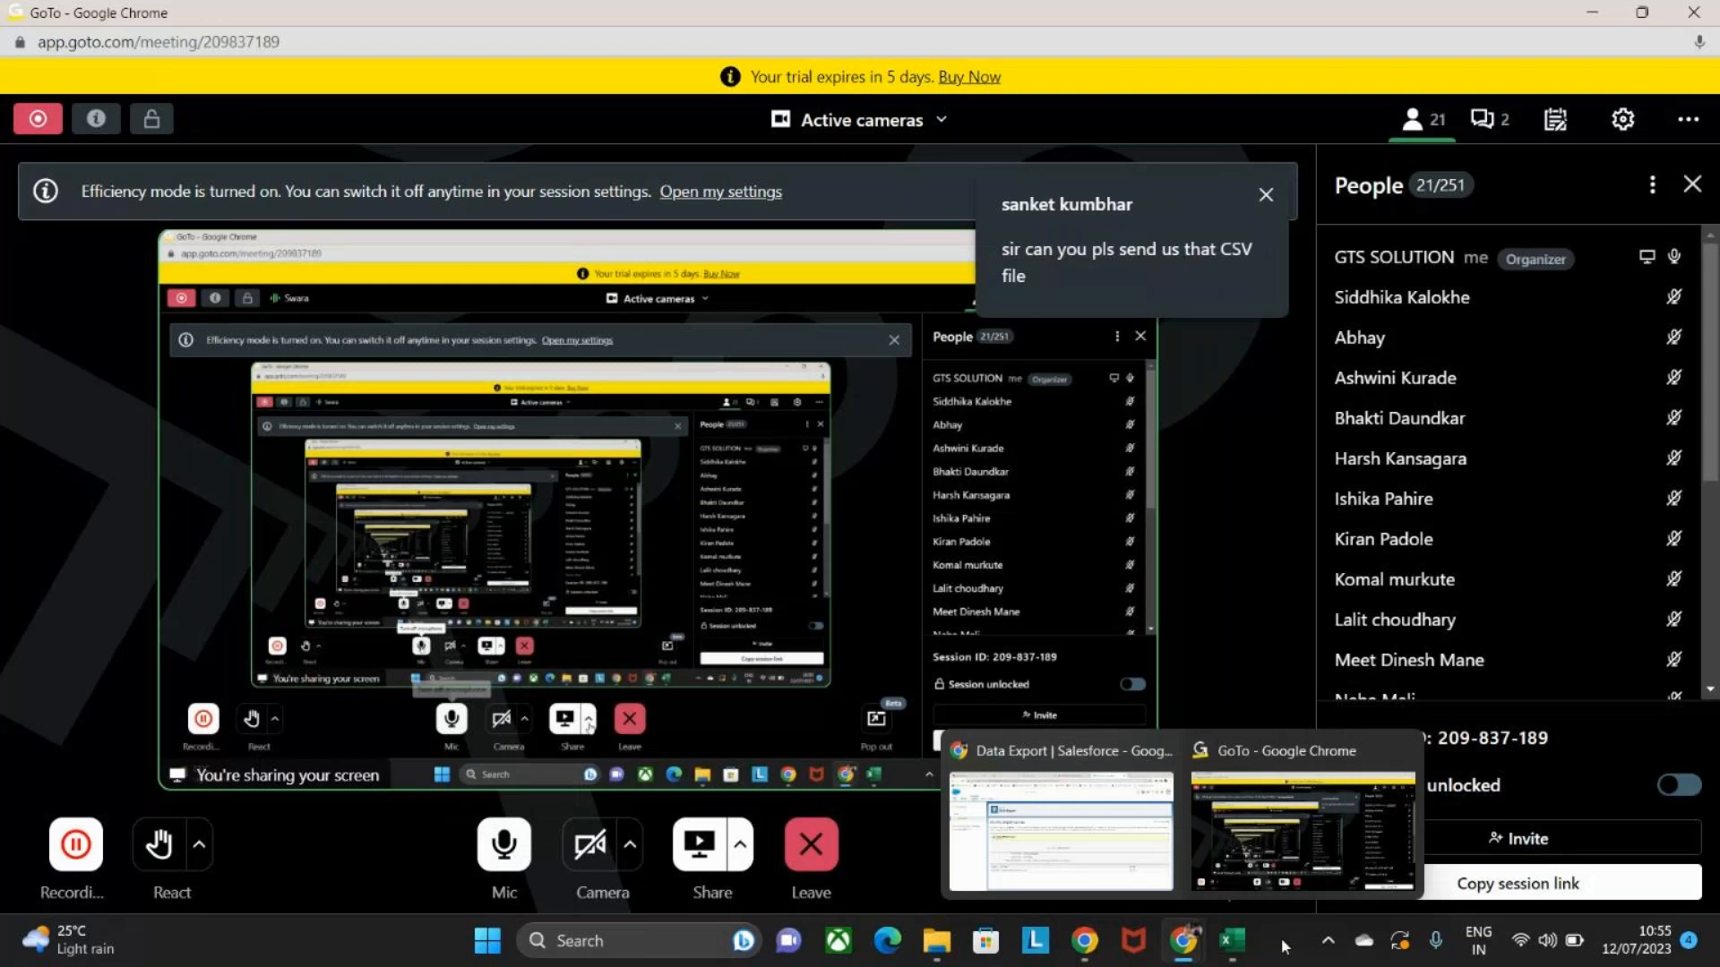
mouse_move(1175, 945)
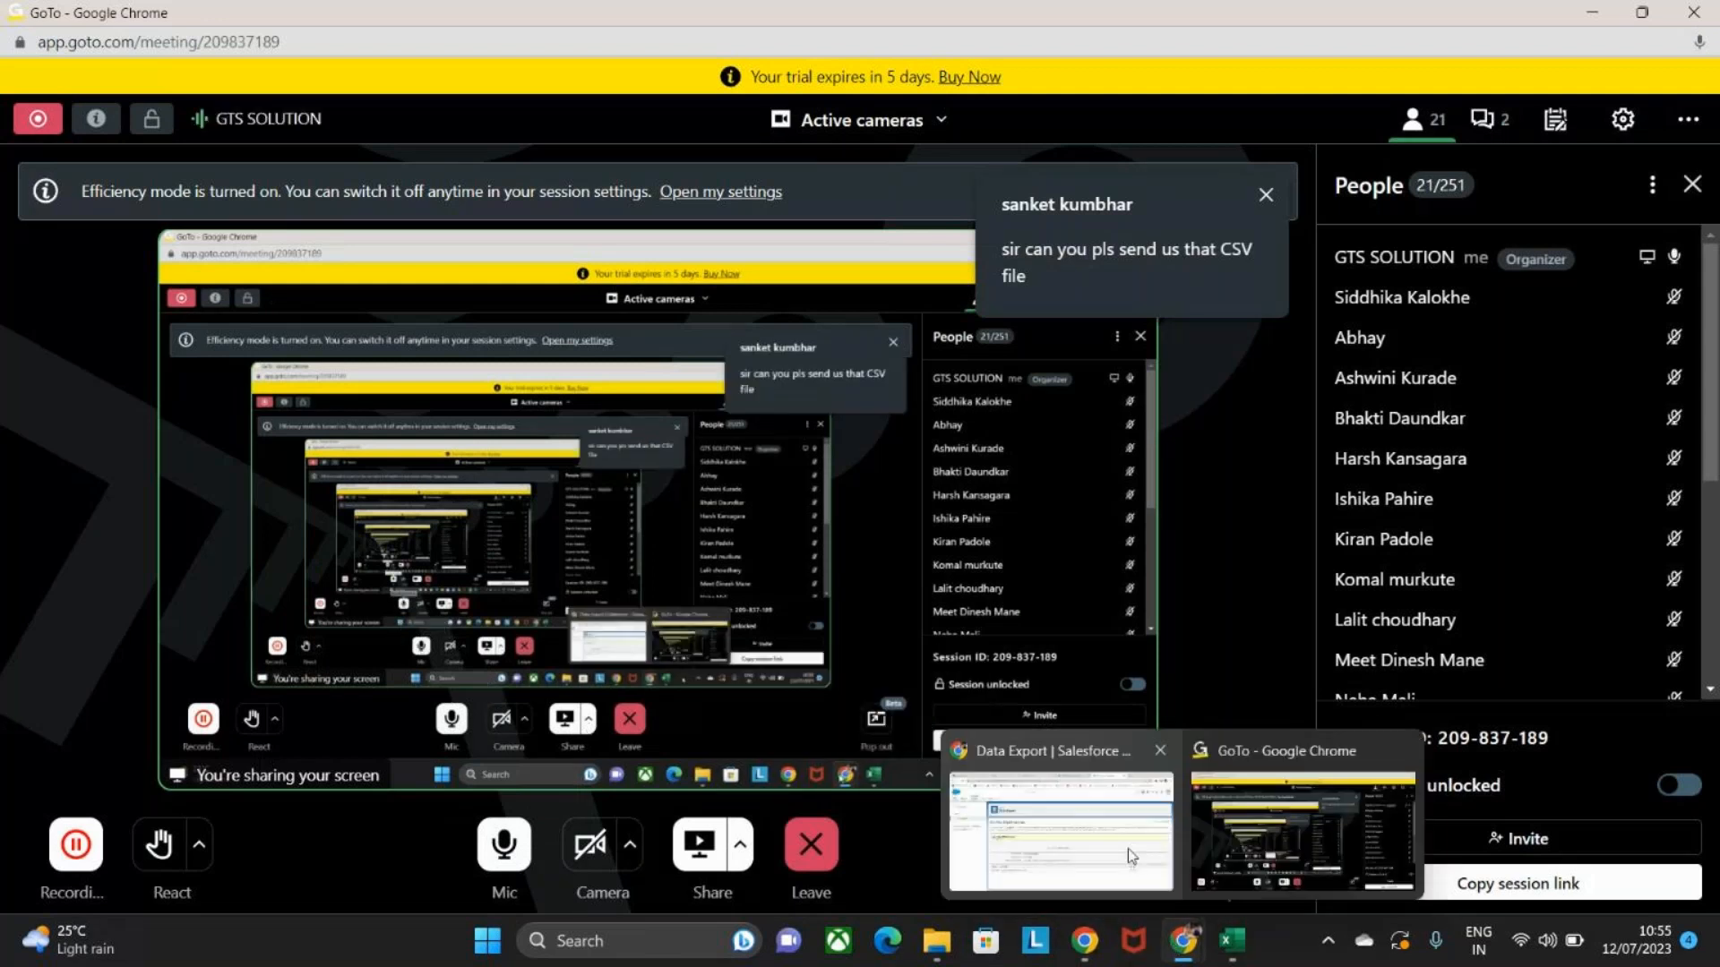
click(1127, 847)
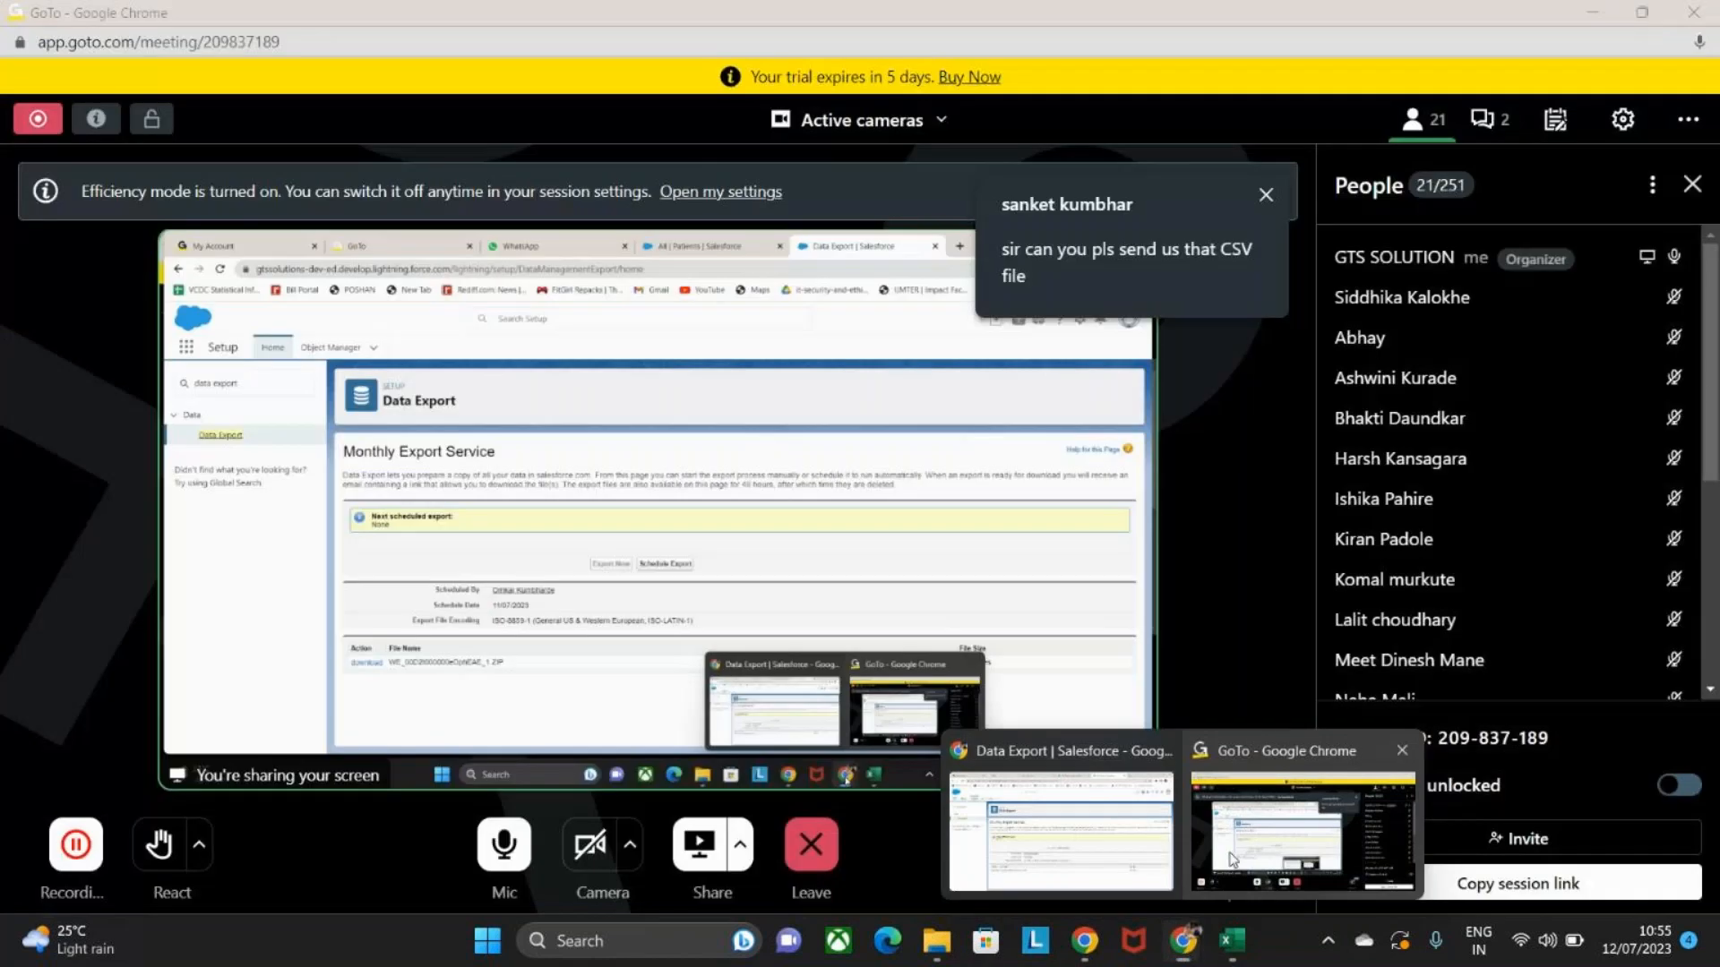
click(1233, 860)
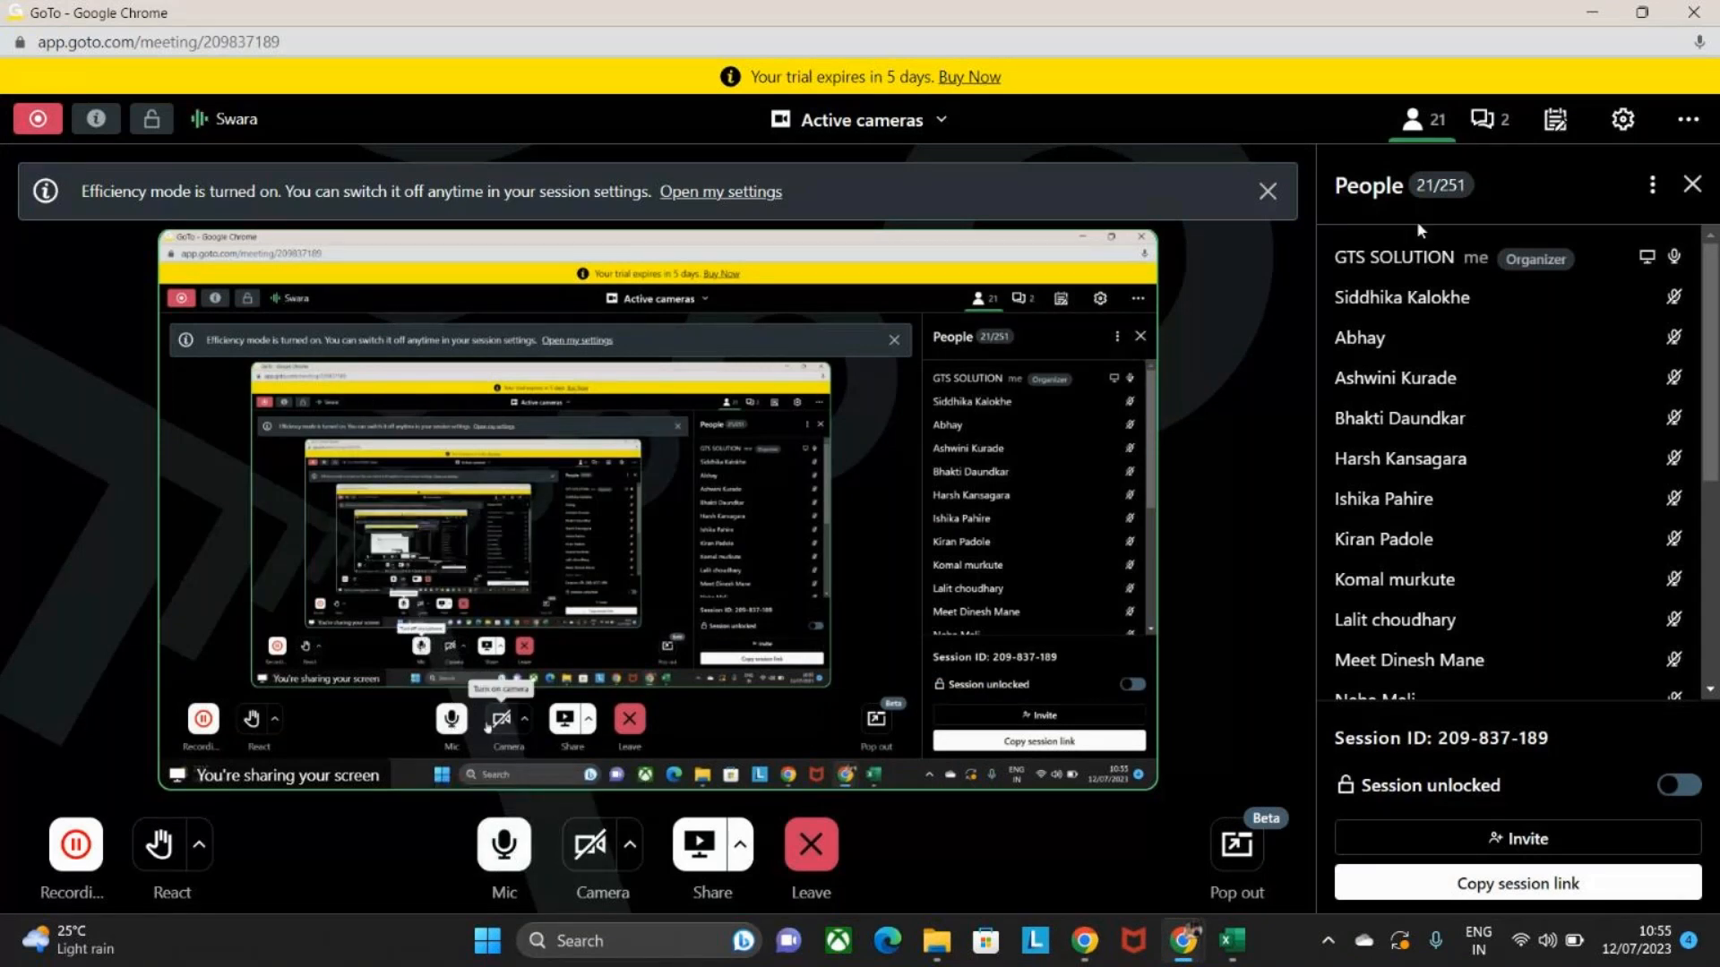
click(1492, 122)
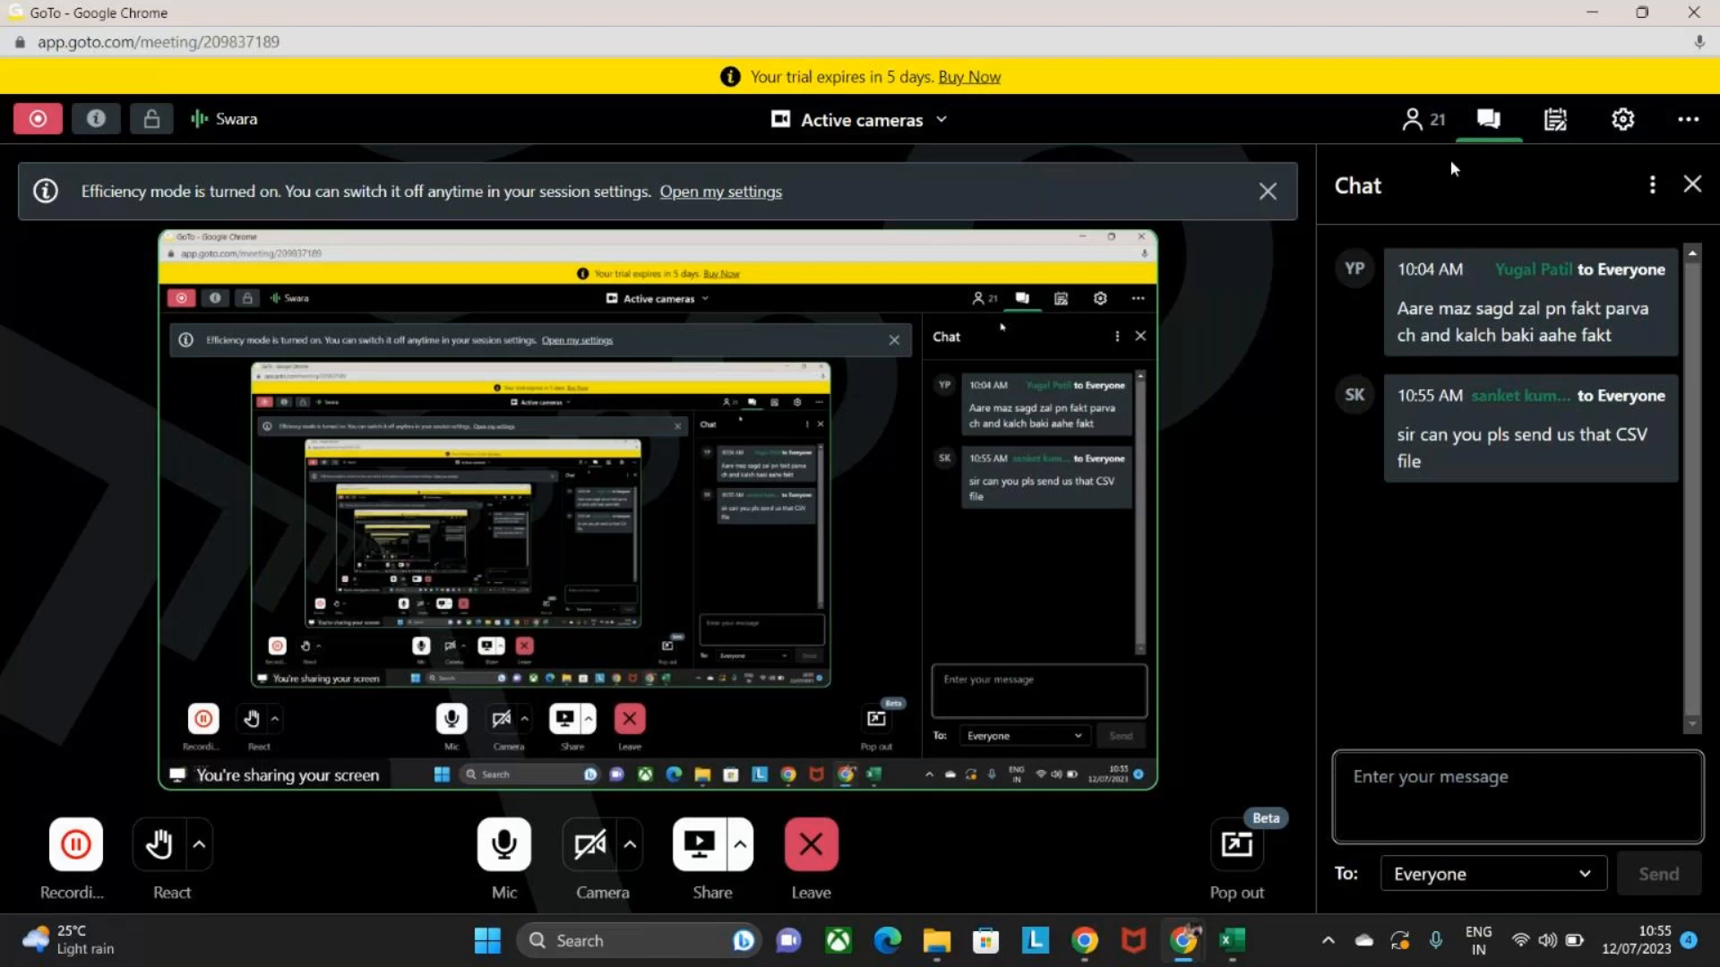
Switch back to Salesforce and open the Pimpari record from the Hospital Branchs list to view its details.
mouse_move(1233, 951)
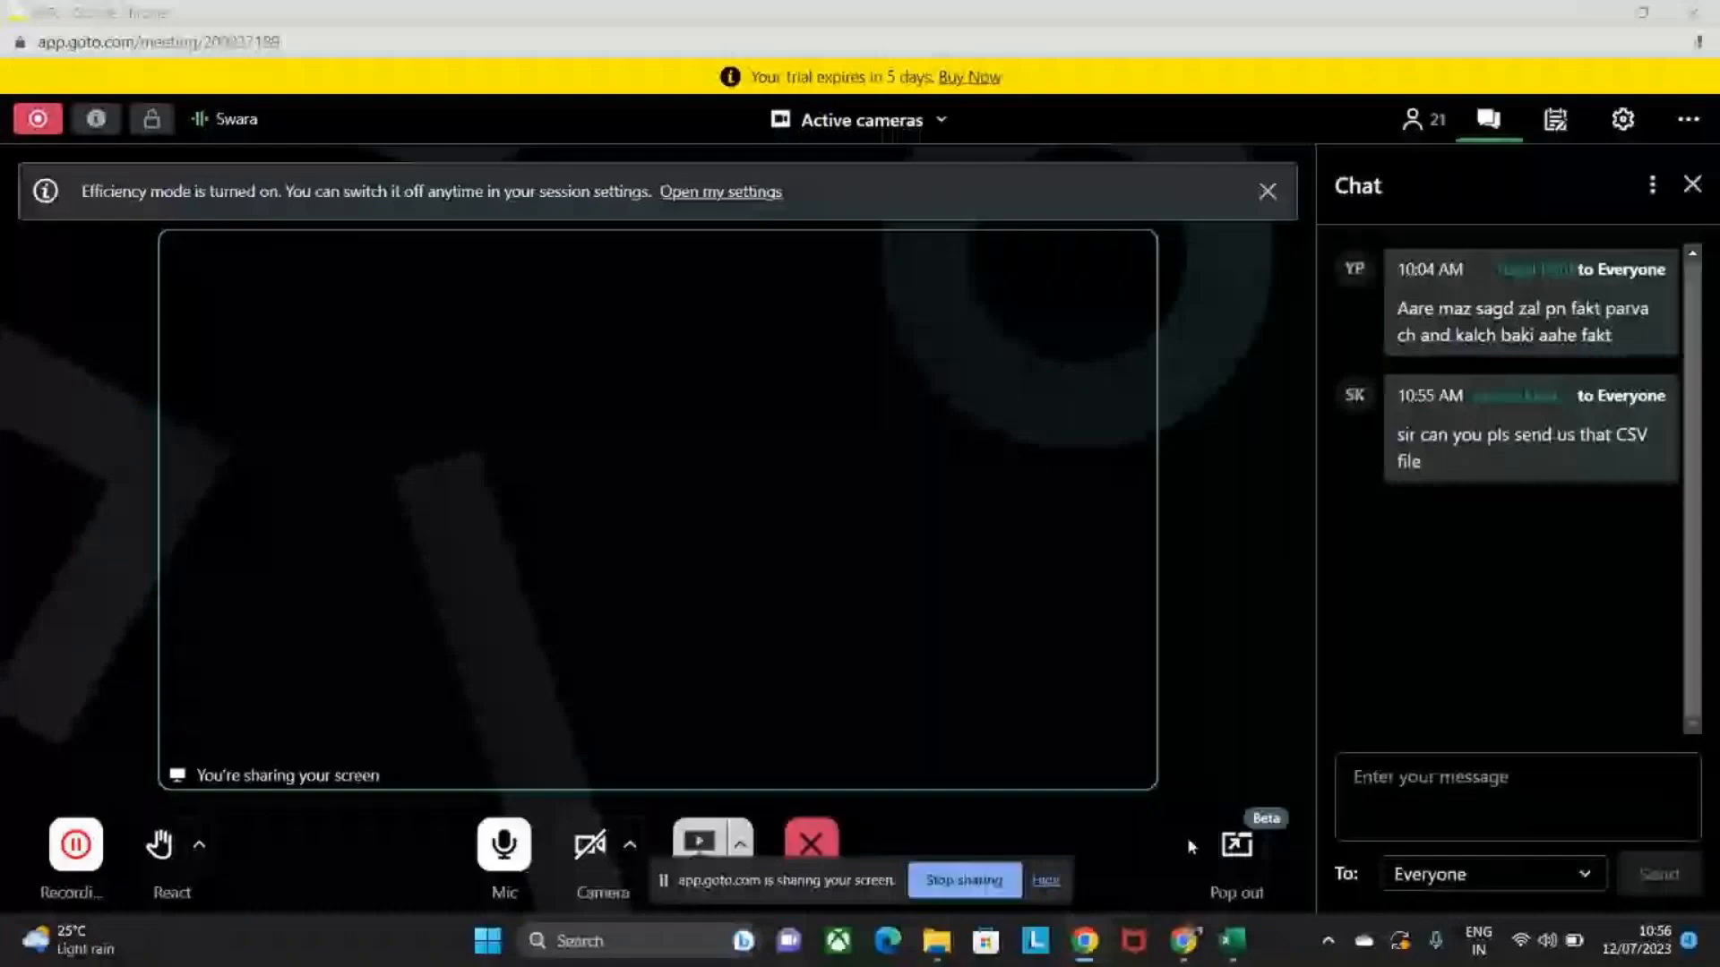
mouse_move(1185, 945)
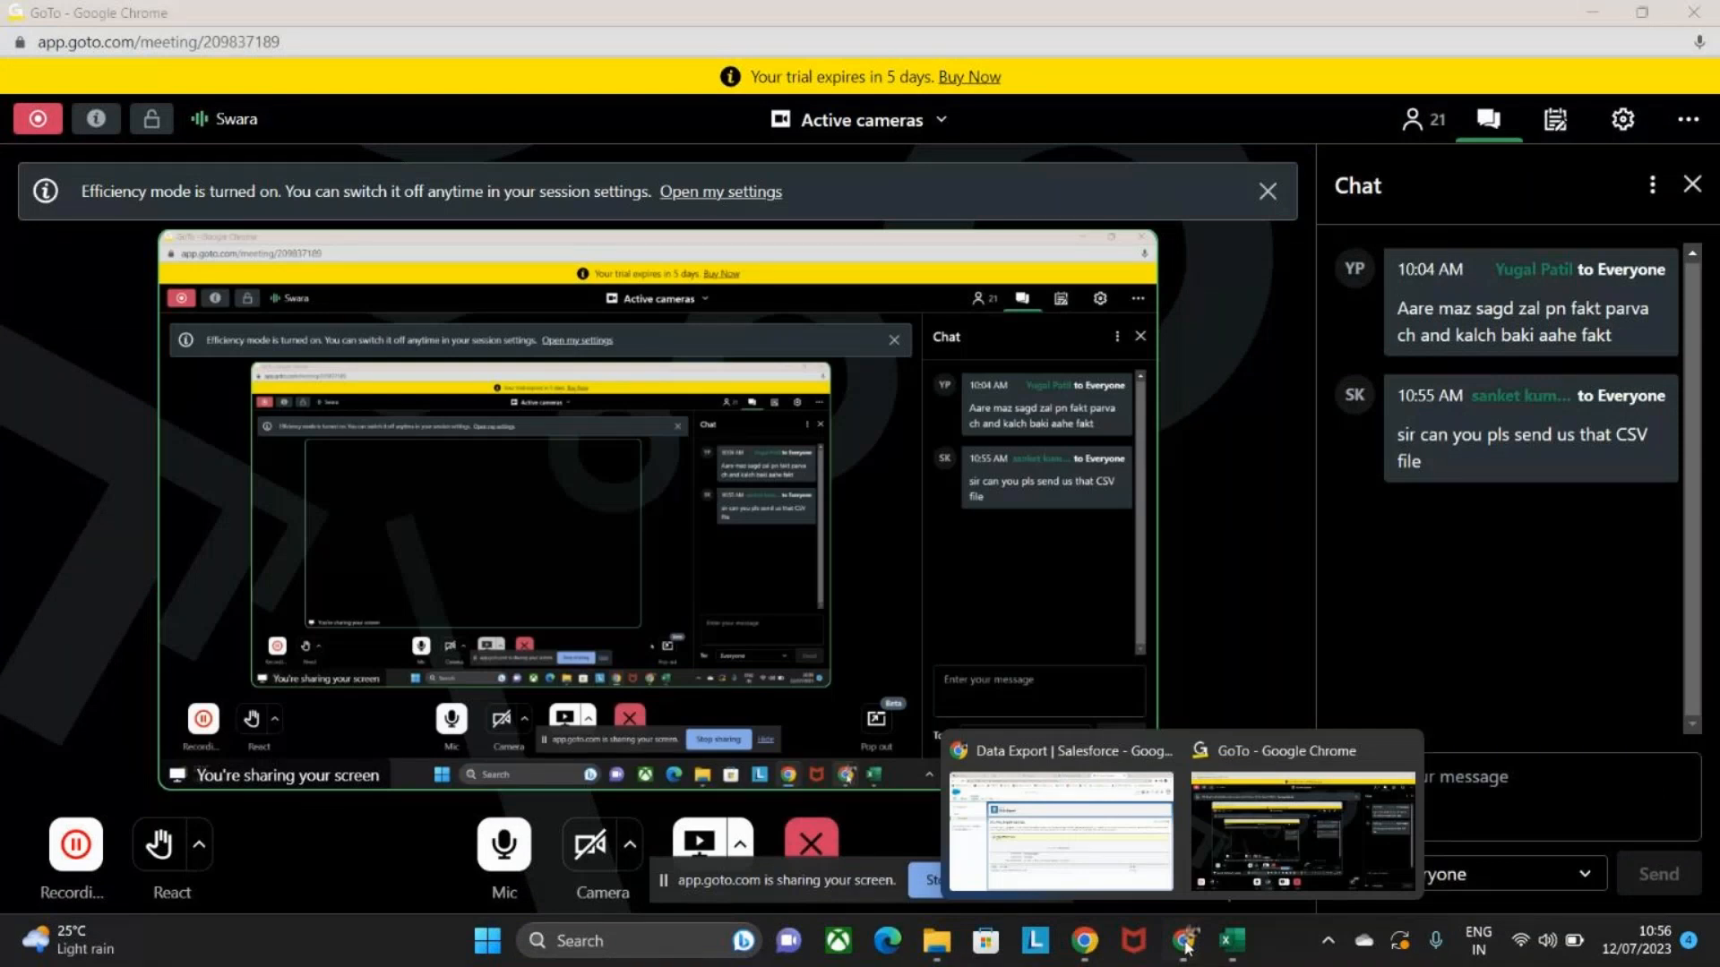
click(1062, 833)
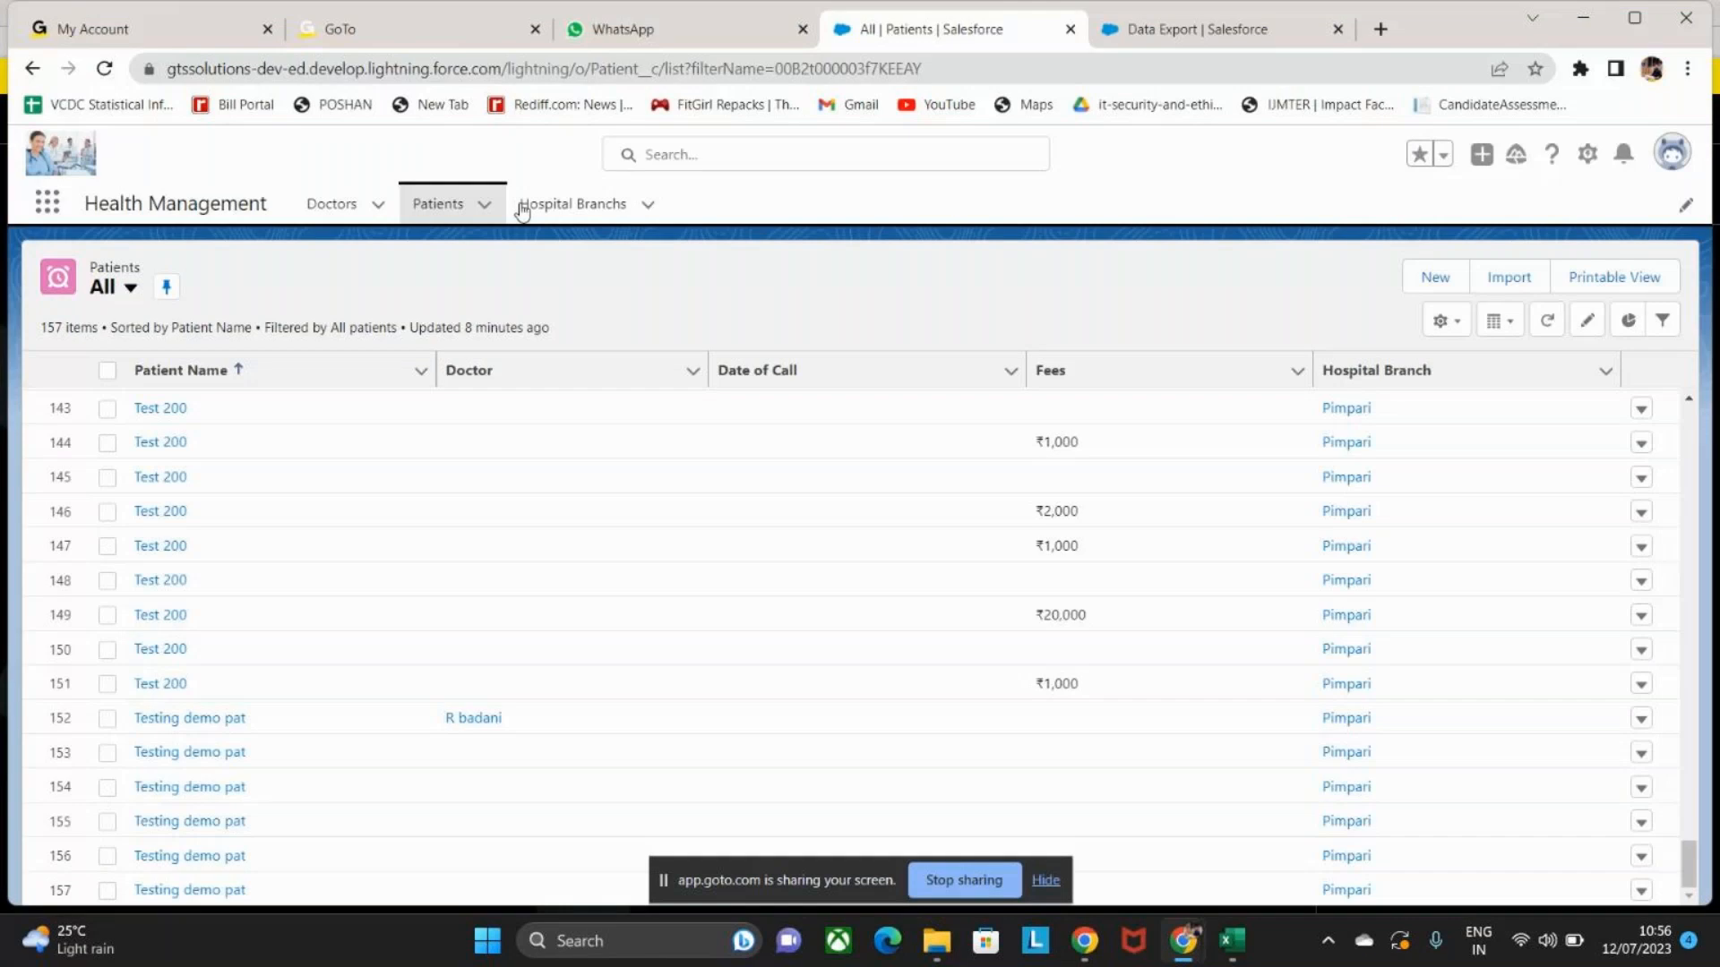
click(573, 204)
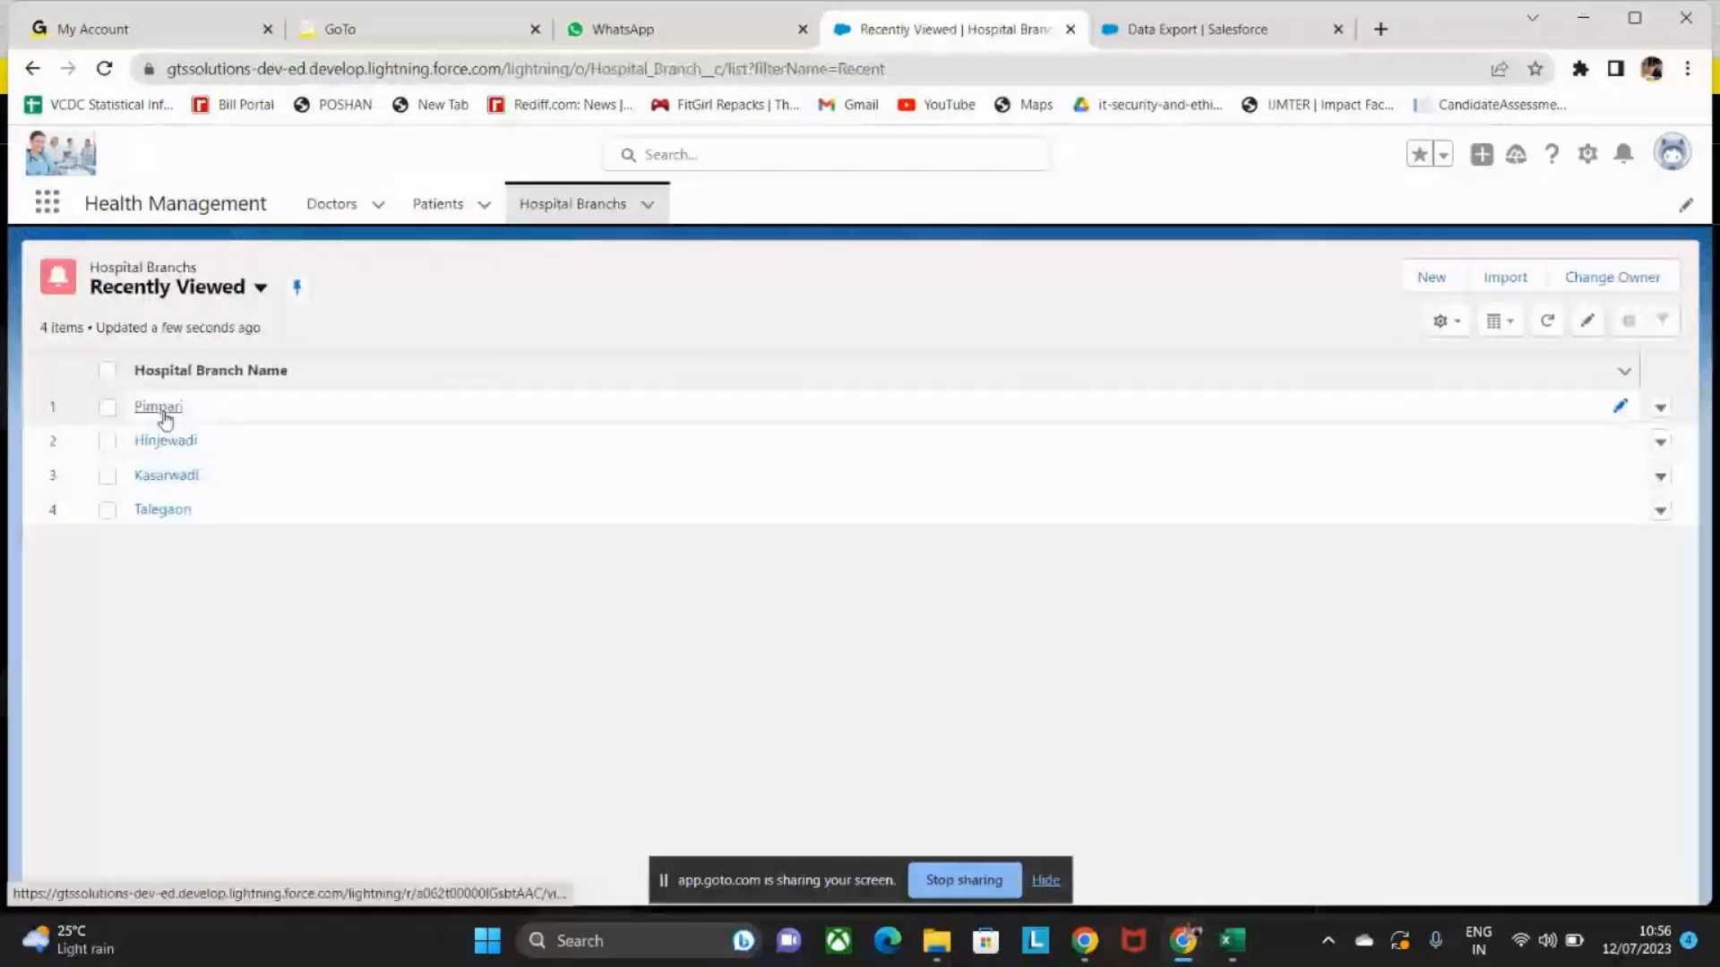
click(159, 408)
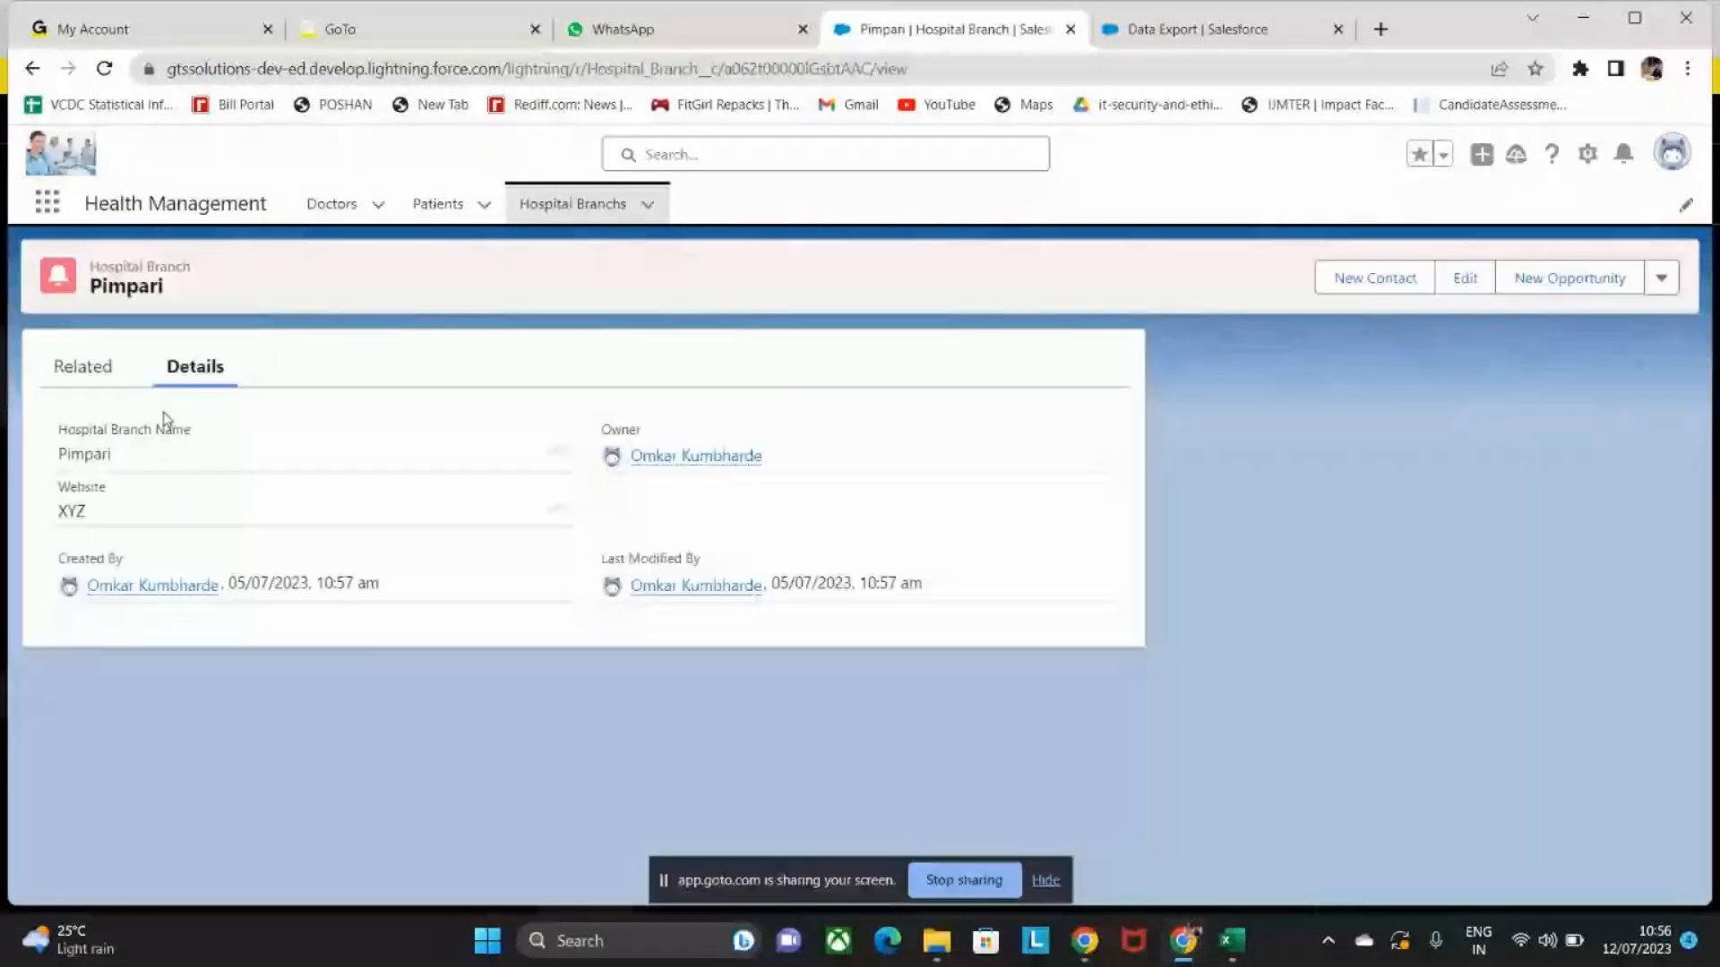
mouse_move(1184, 957)
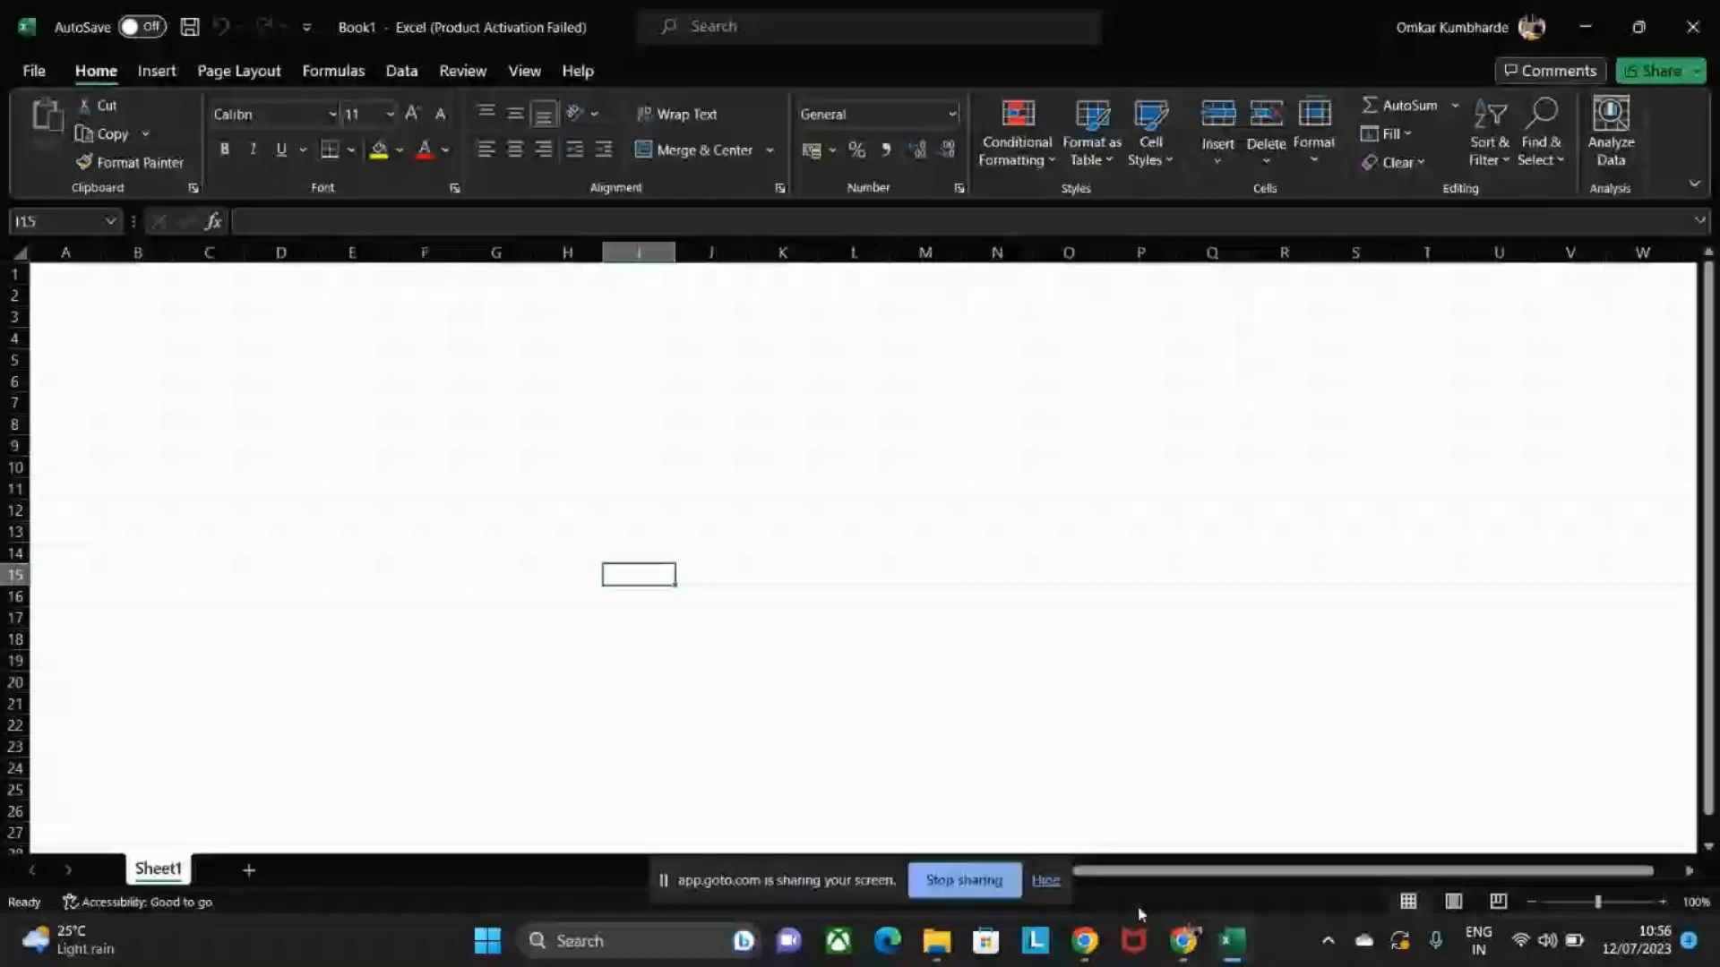
Enter the column headers Patient name, Fees, City and Hospital Branch ID in cells A2 to D2.
click(70, 298)
text(Pat)
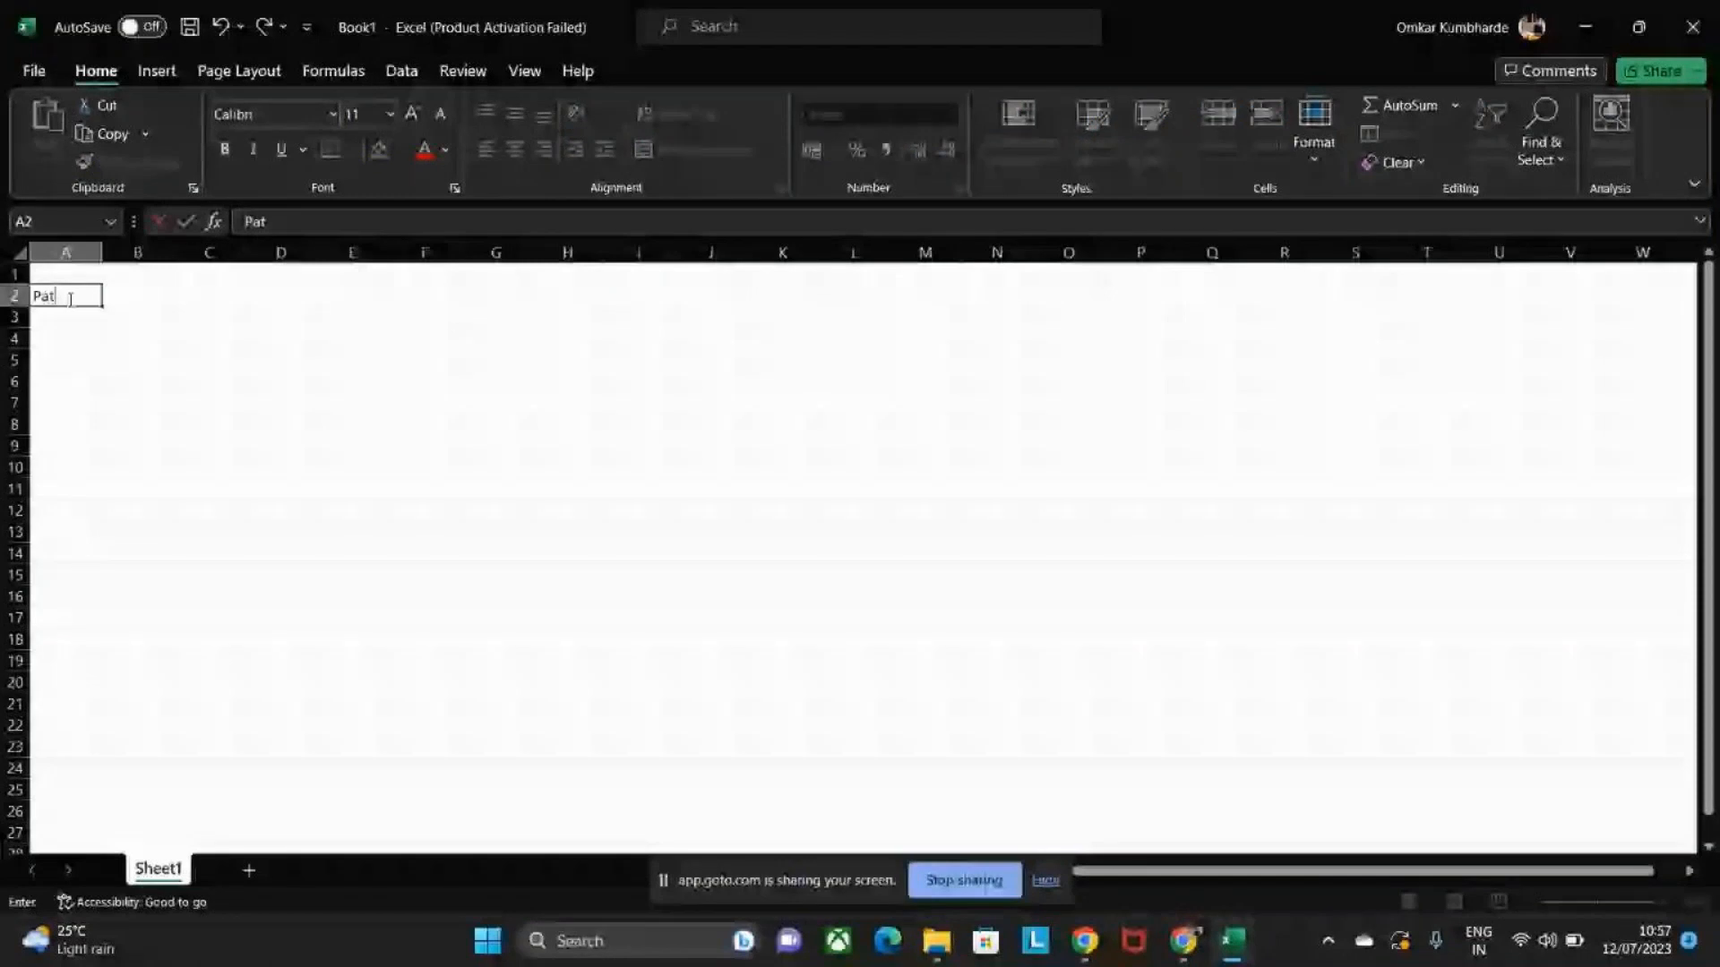
text(ient name)
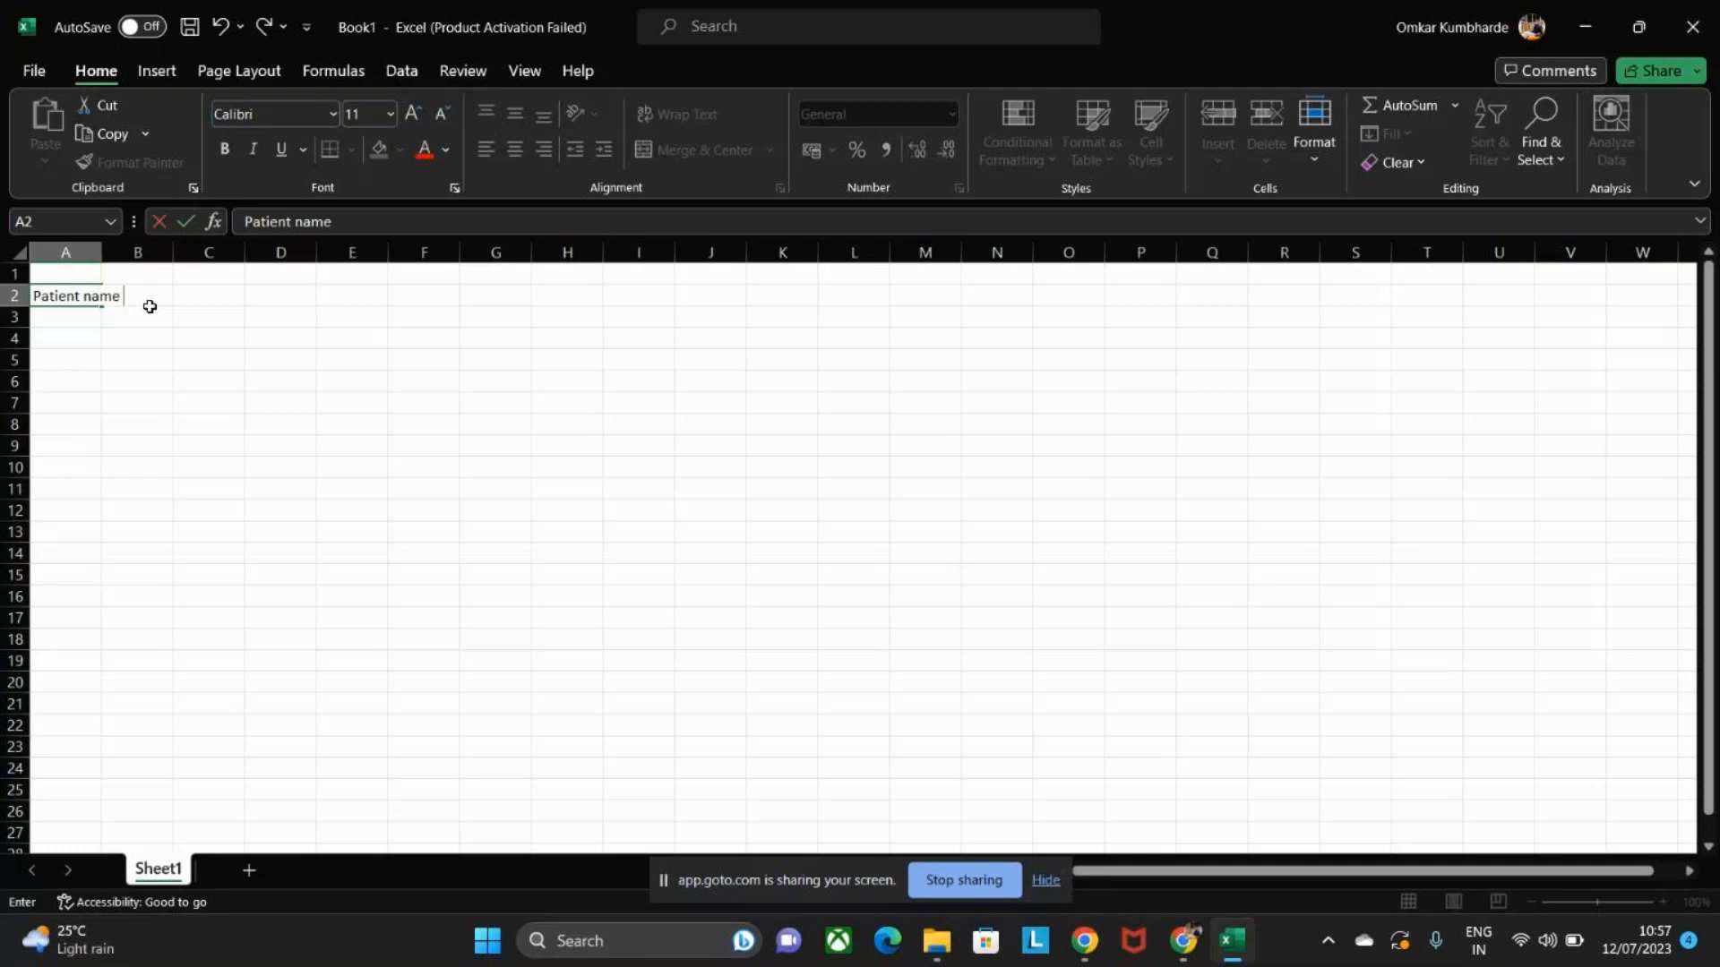
click(150, 303)
text(Fees)
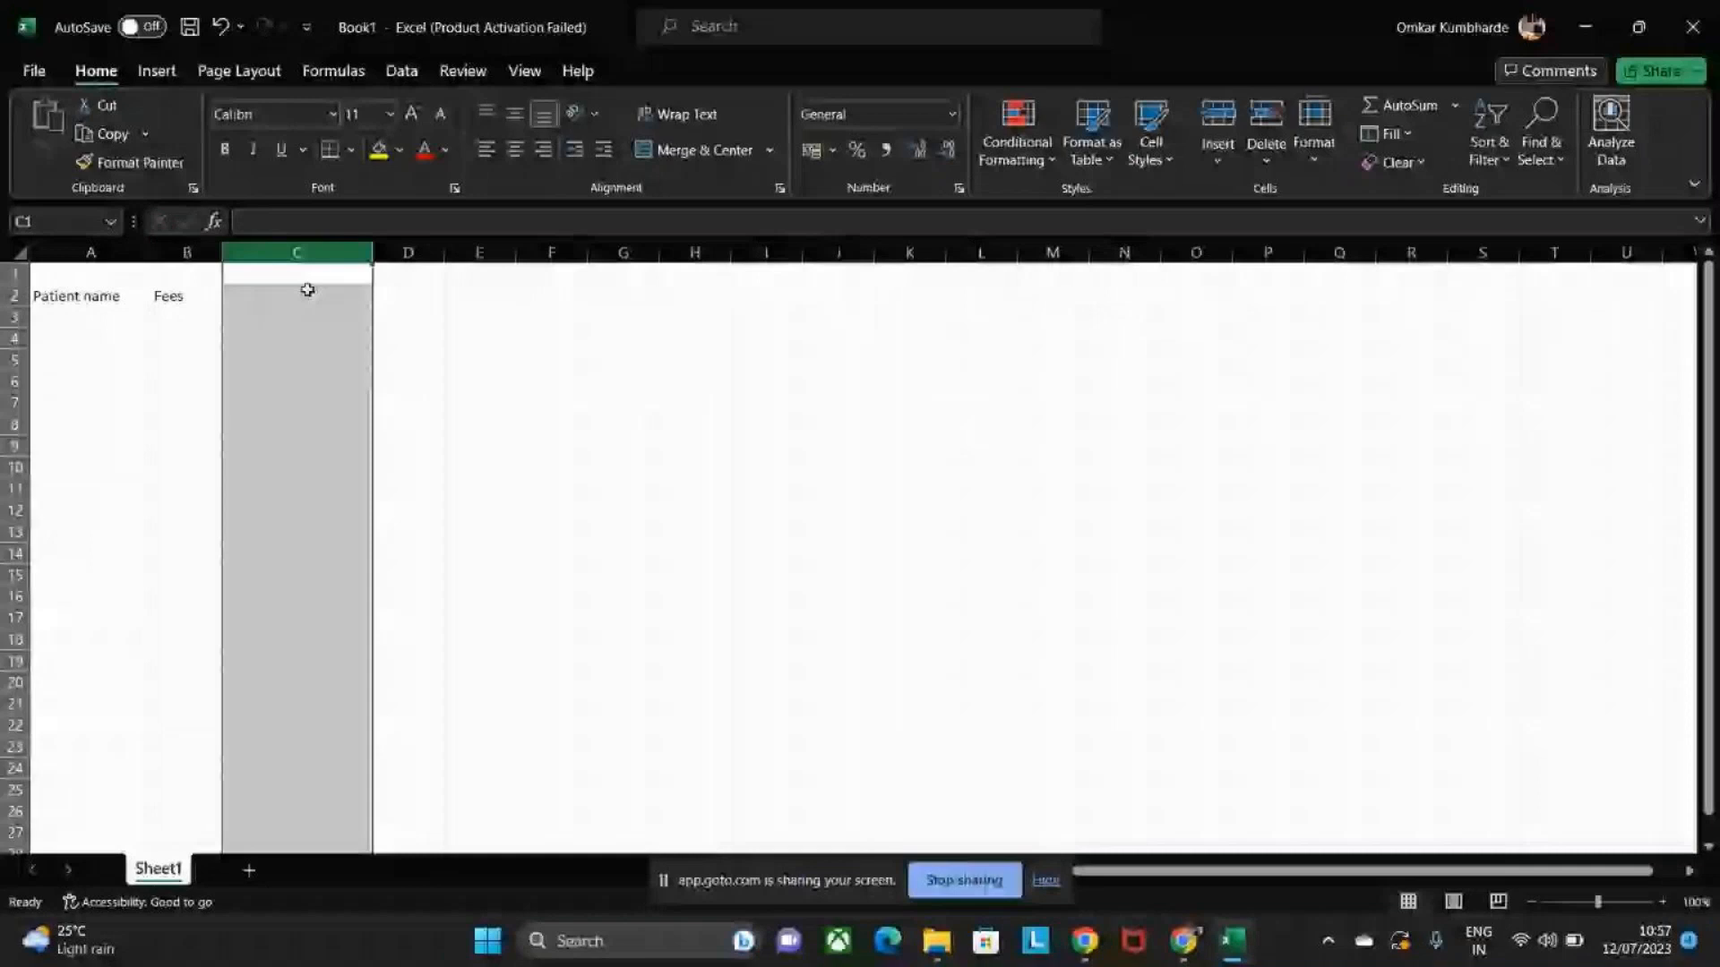
click(307, 289)
text(City)
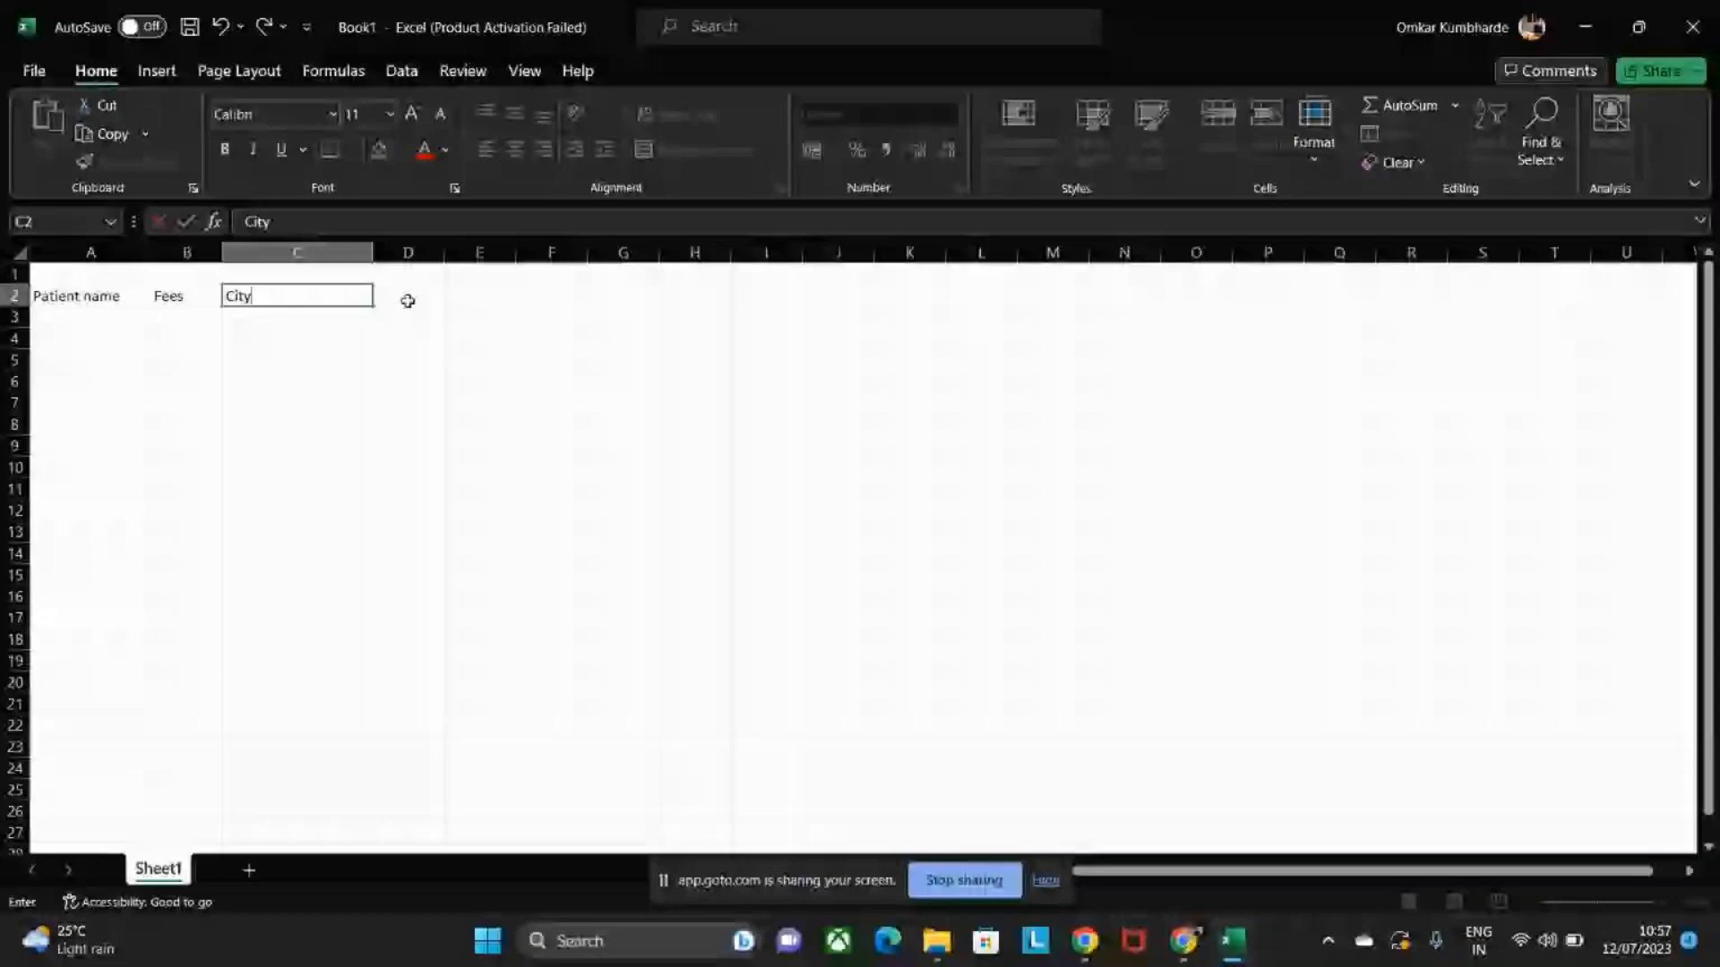
click(407, 300)
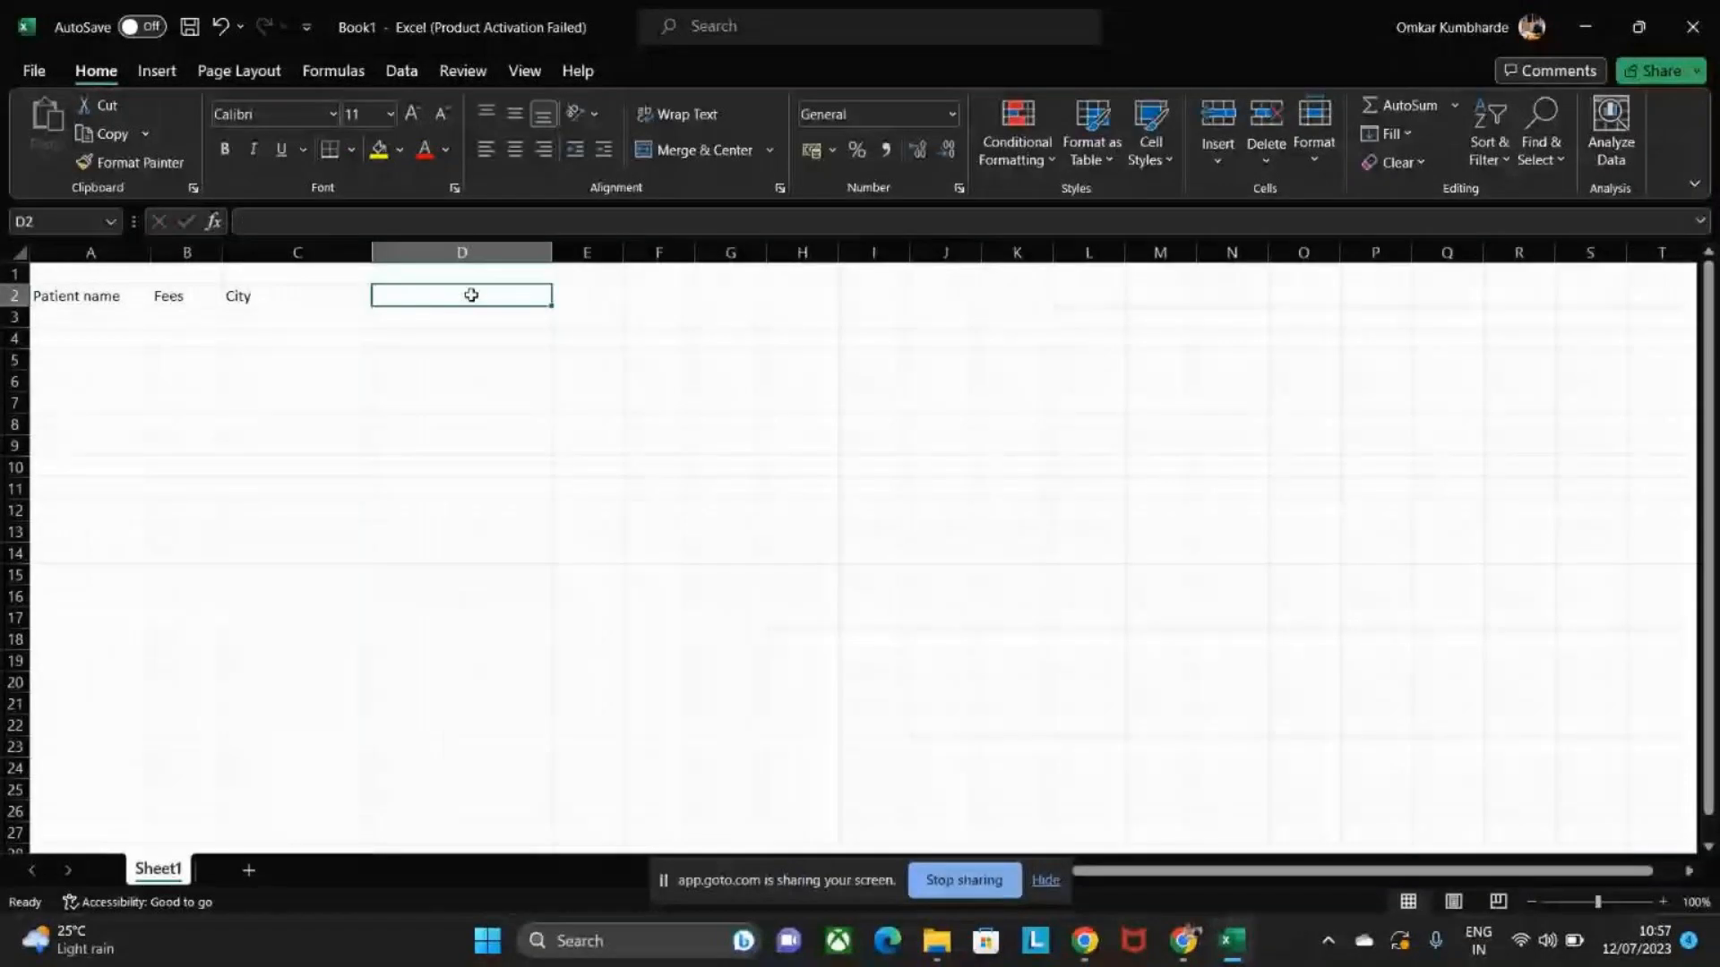
text(Hos)
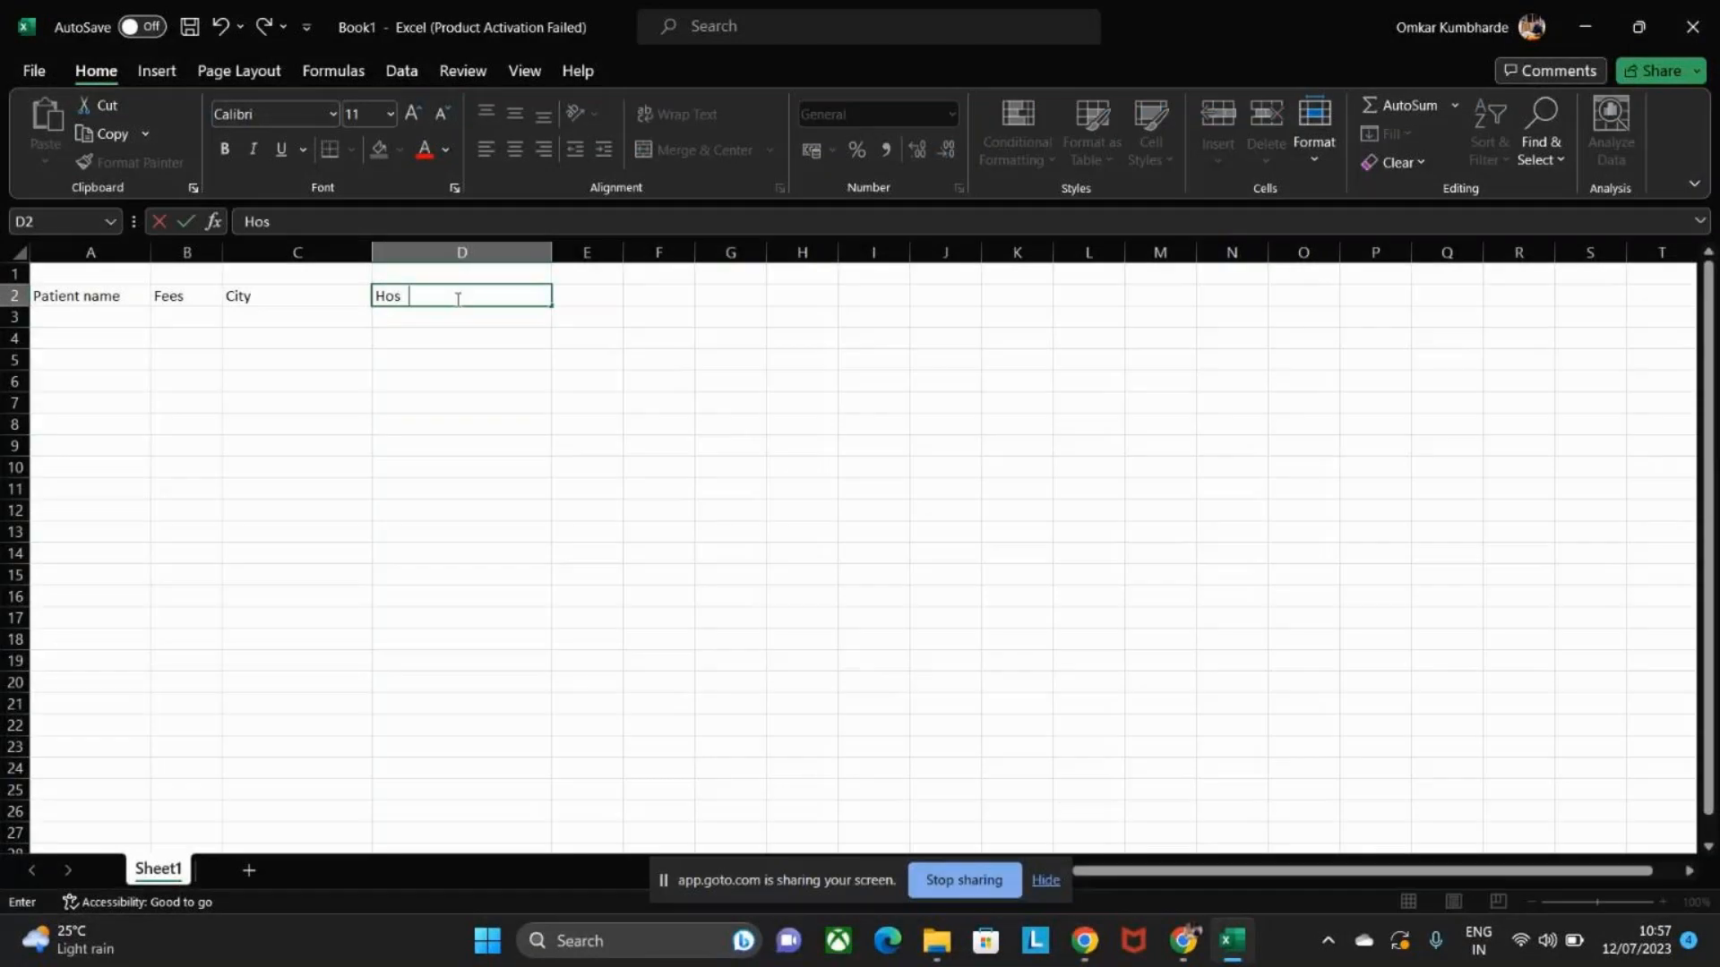
text(pital Branch)
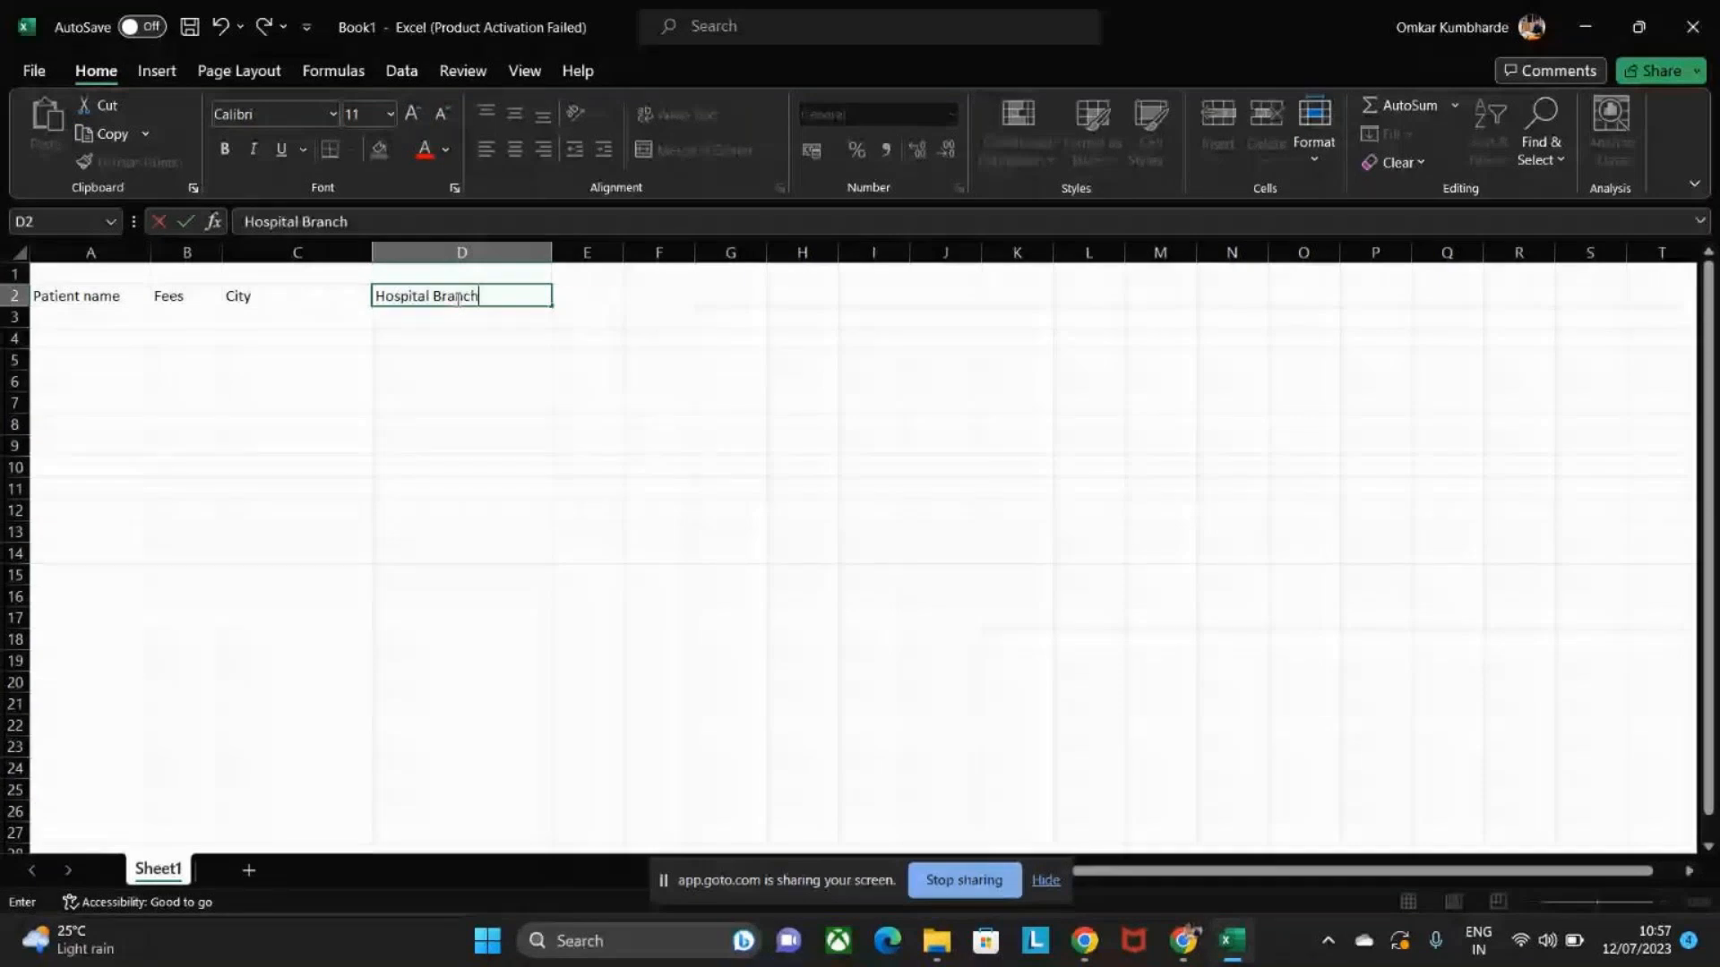
text( ID)
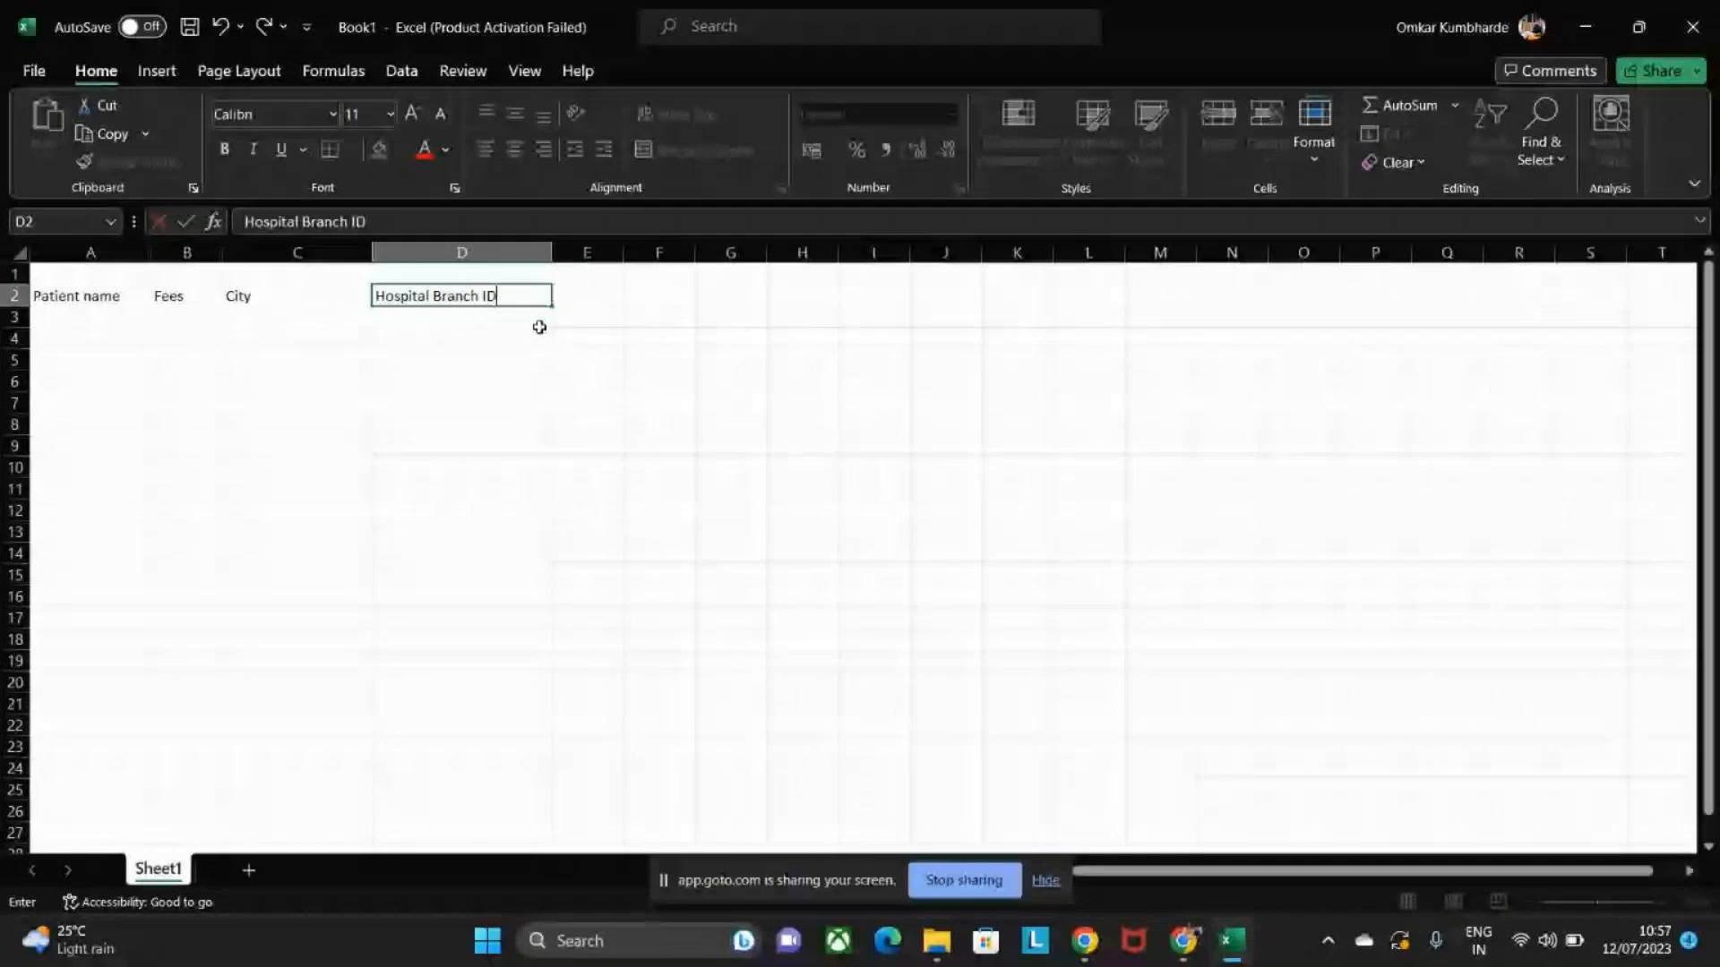
Copy the record ID from the Pimpari hospital branch page's URL in Salesforce and paste it into cell D3 of the Excel sheet.
key(alt+Tab)
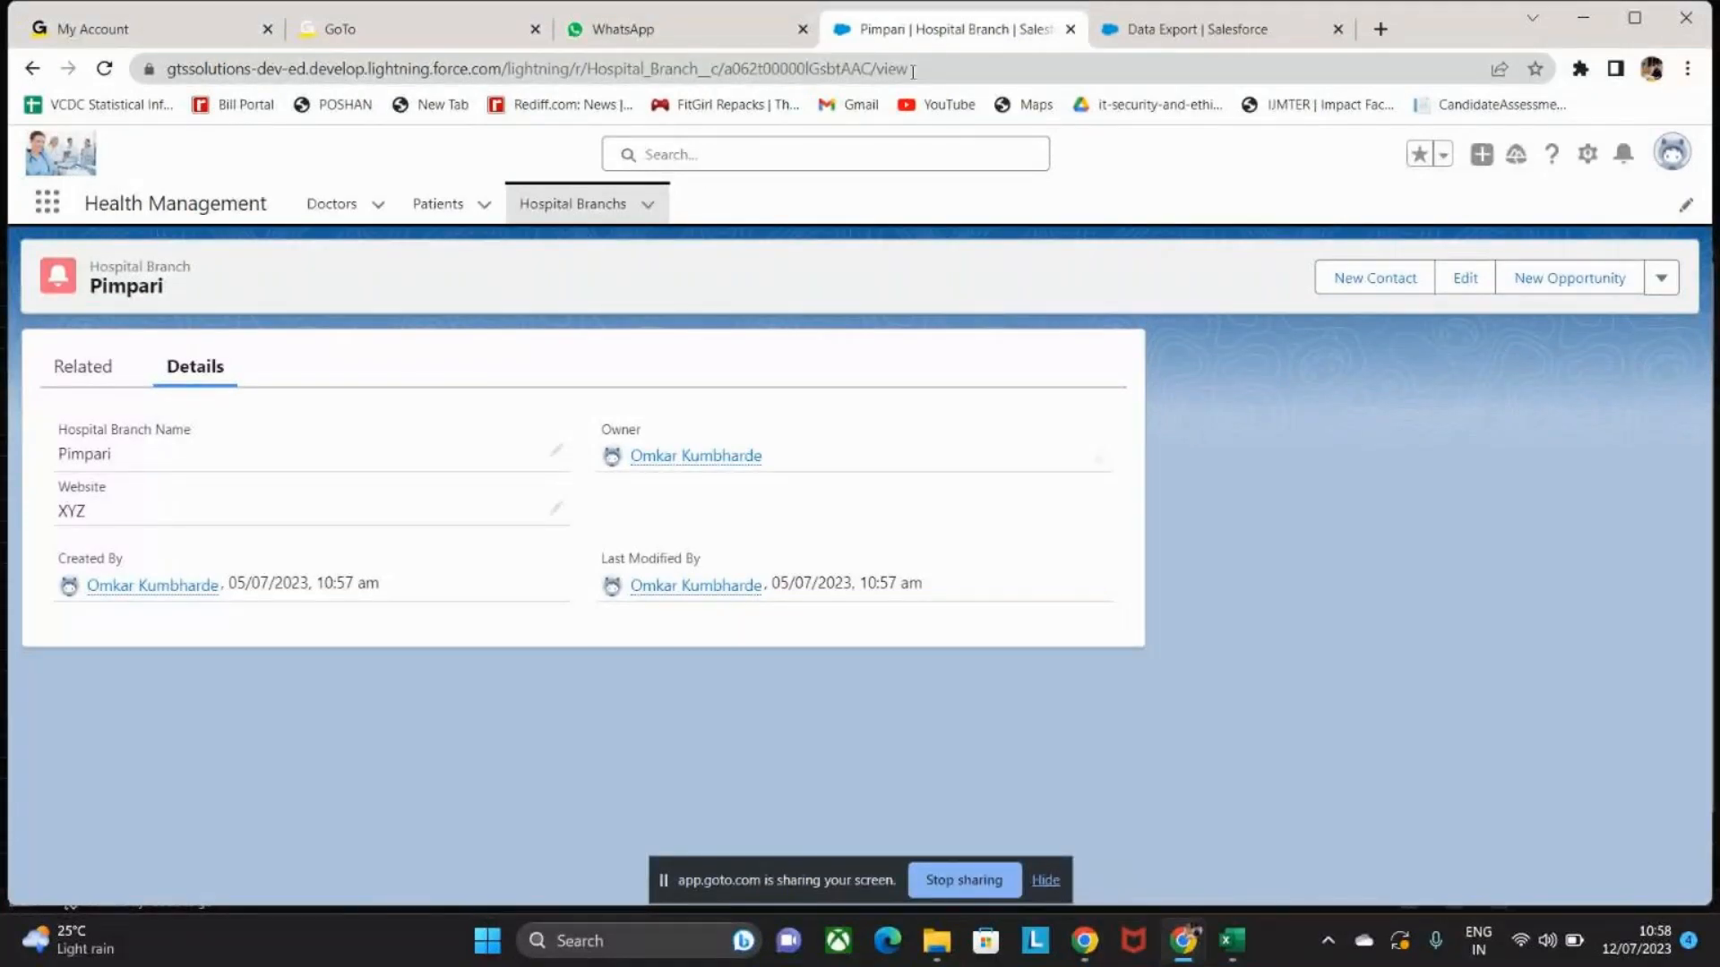
click(871, 68)
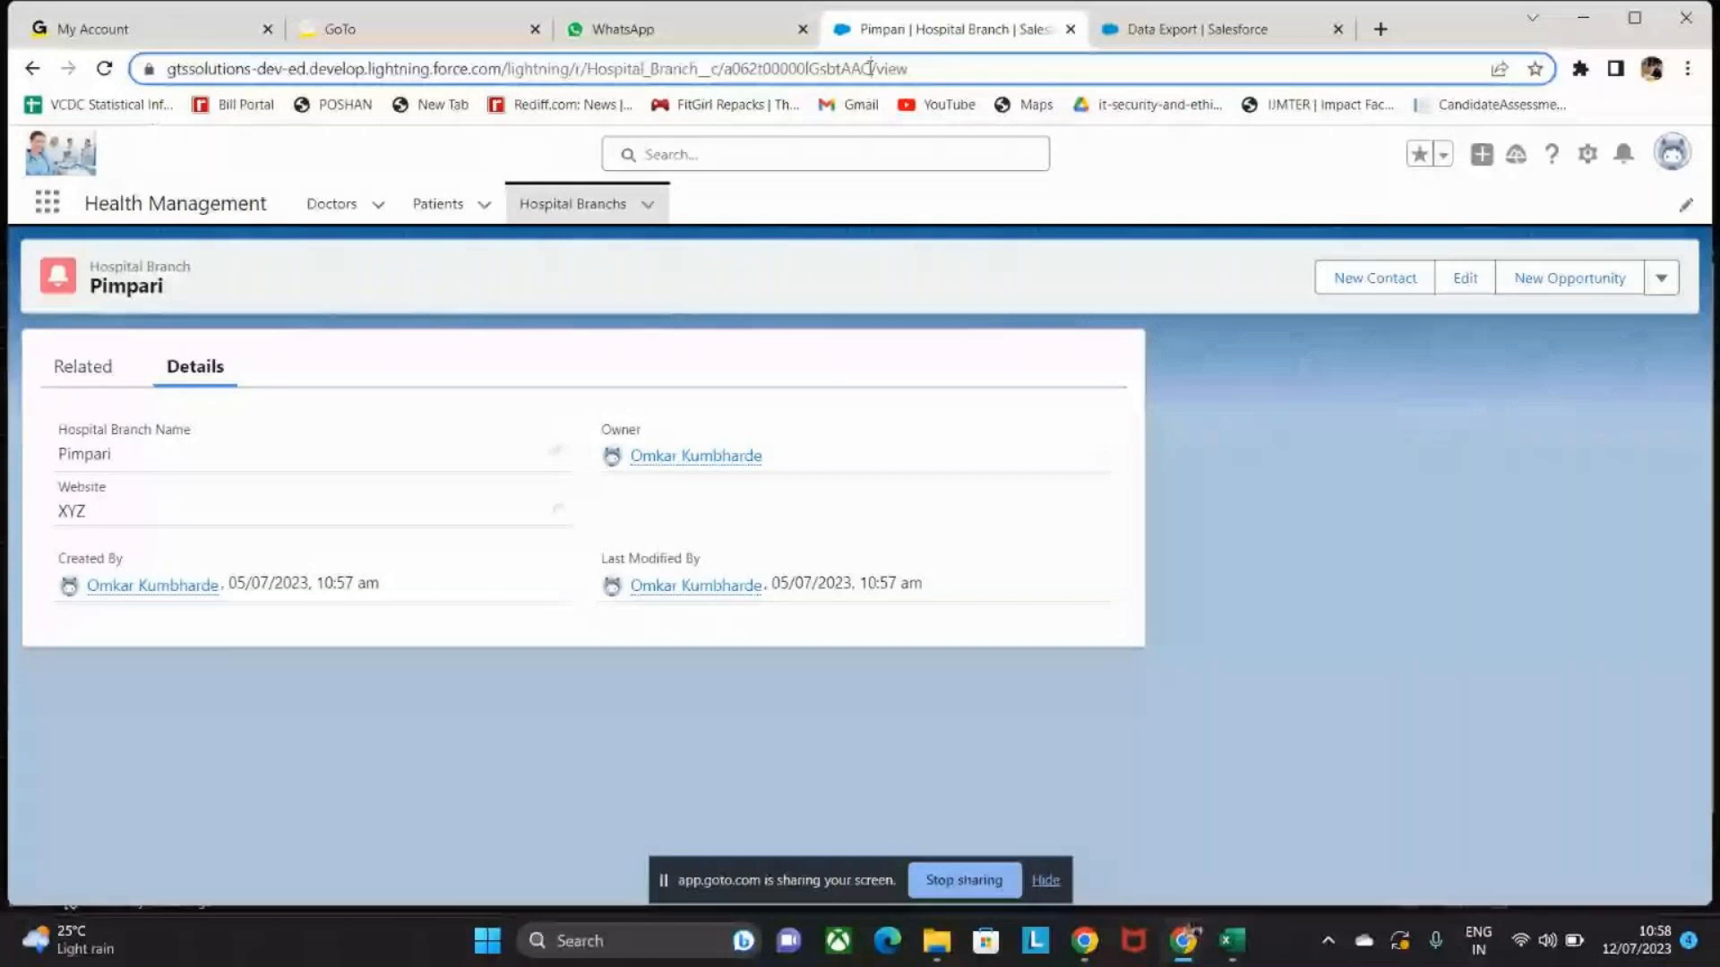
double_click(855, 69)
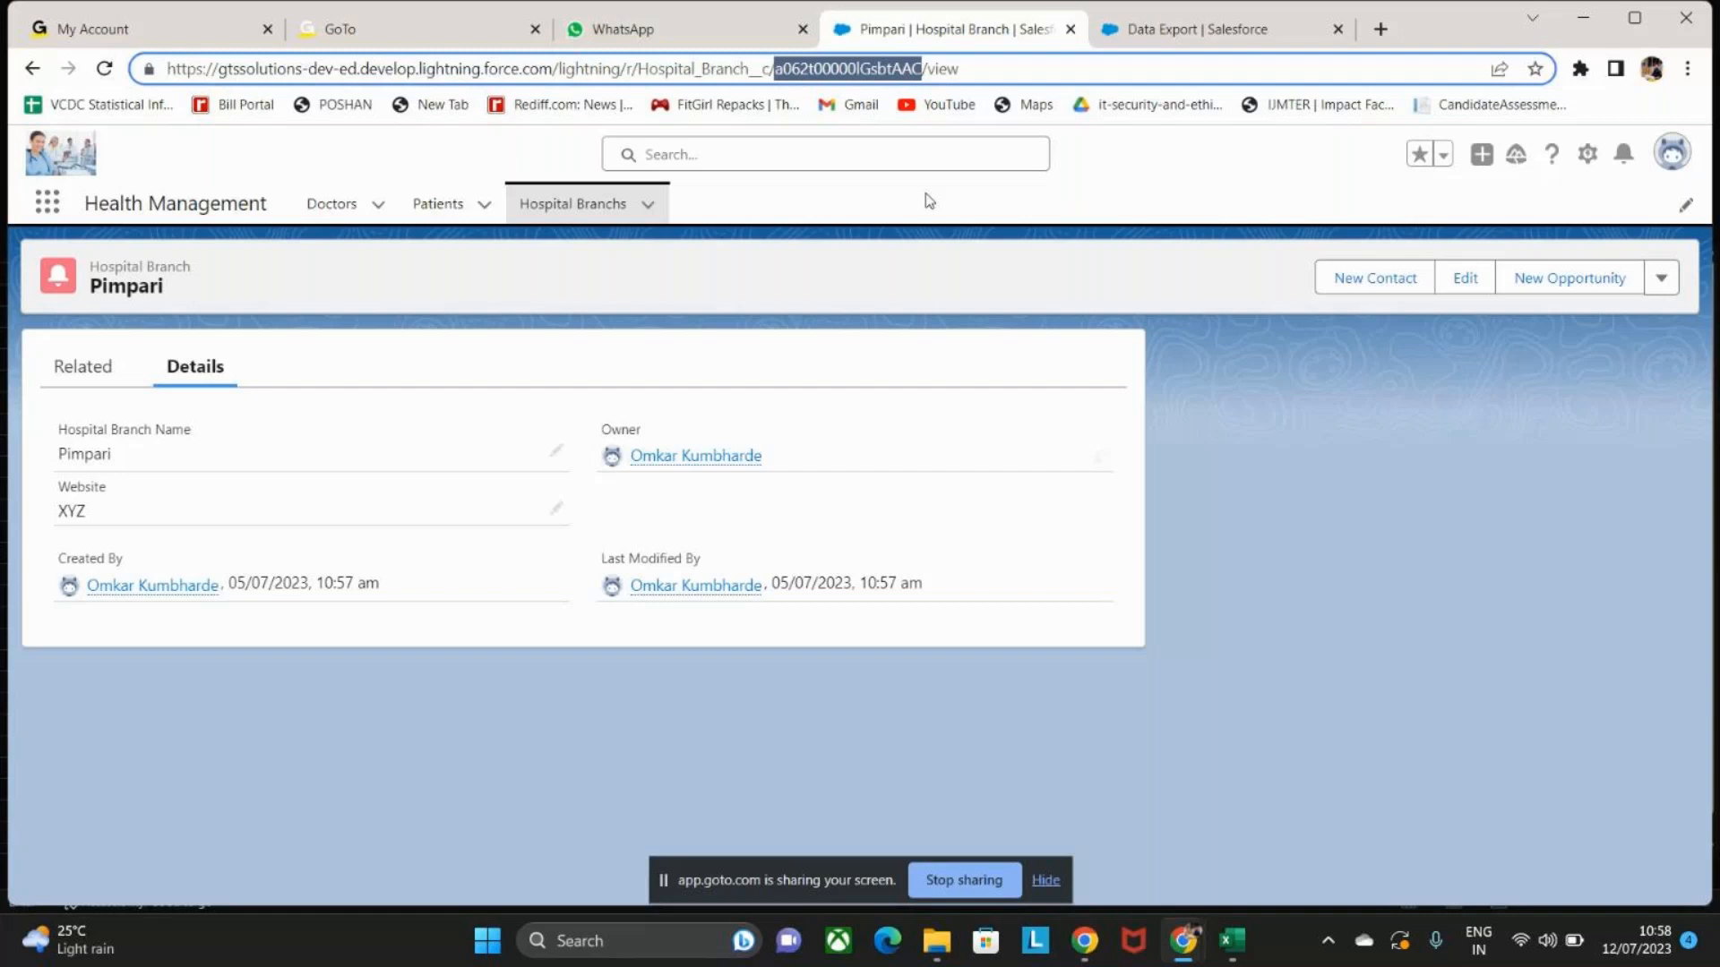
key(alt+Tab)
double_click(437, 320)
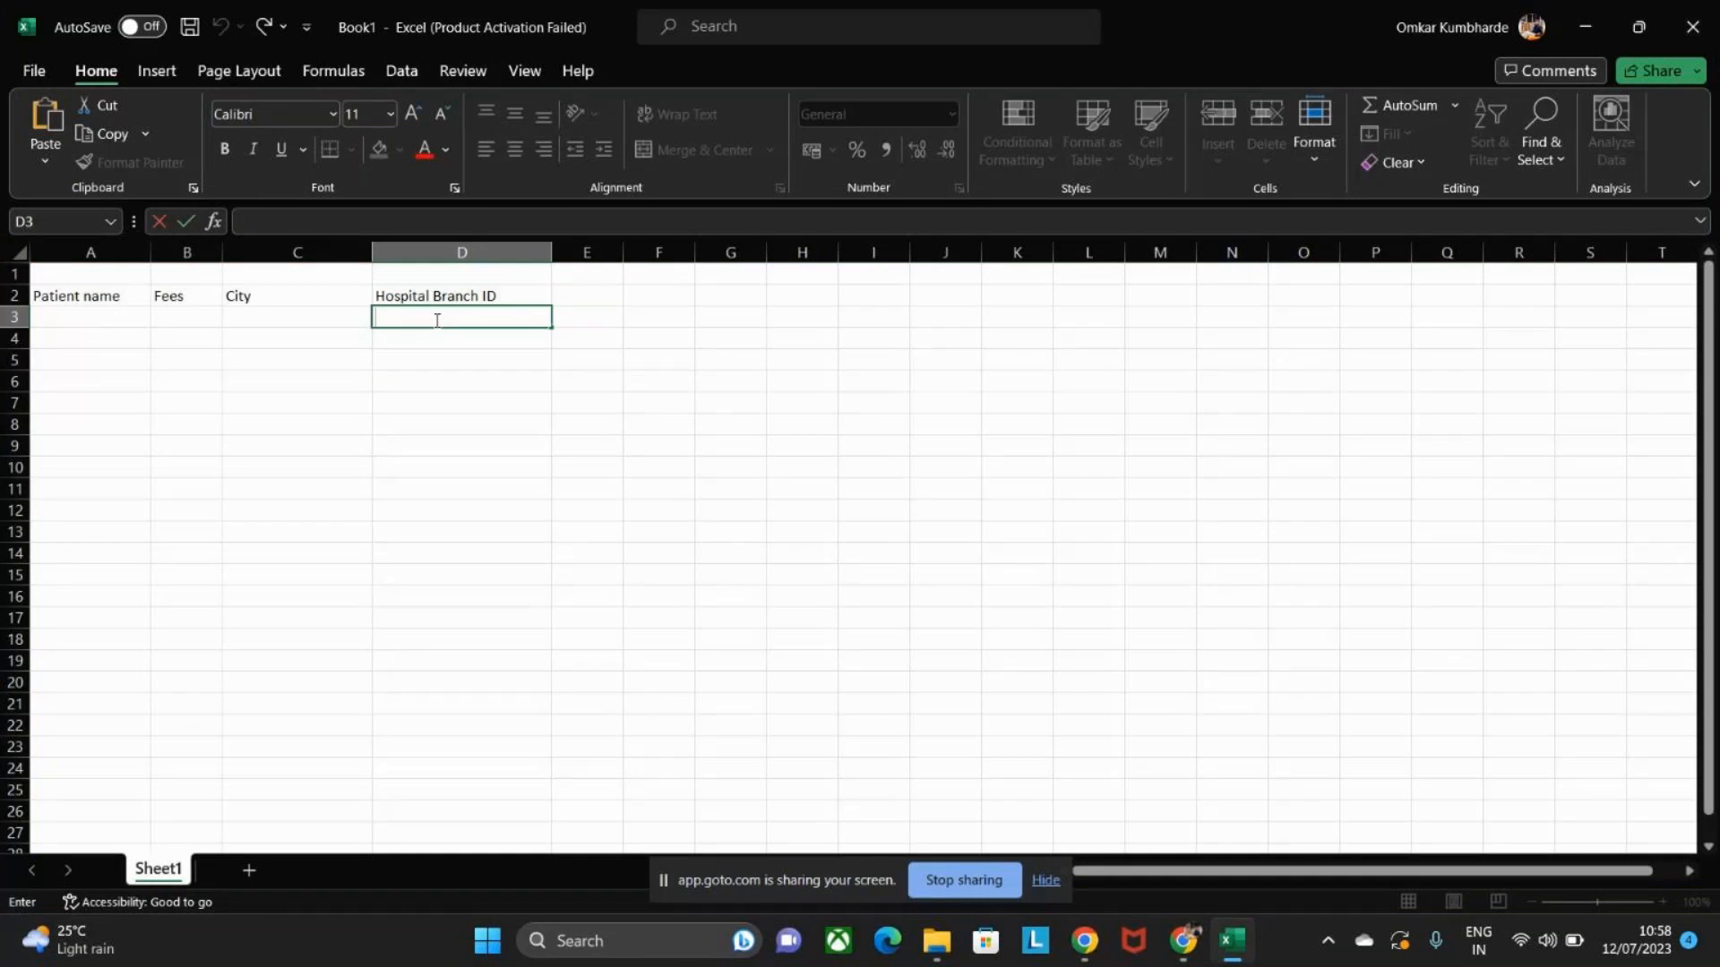
text(a062t00000IGsbtAAC)
Complete row 3 with the patient's name, a fee of 1000 and the city pune.
click(103, 320)
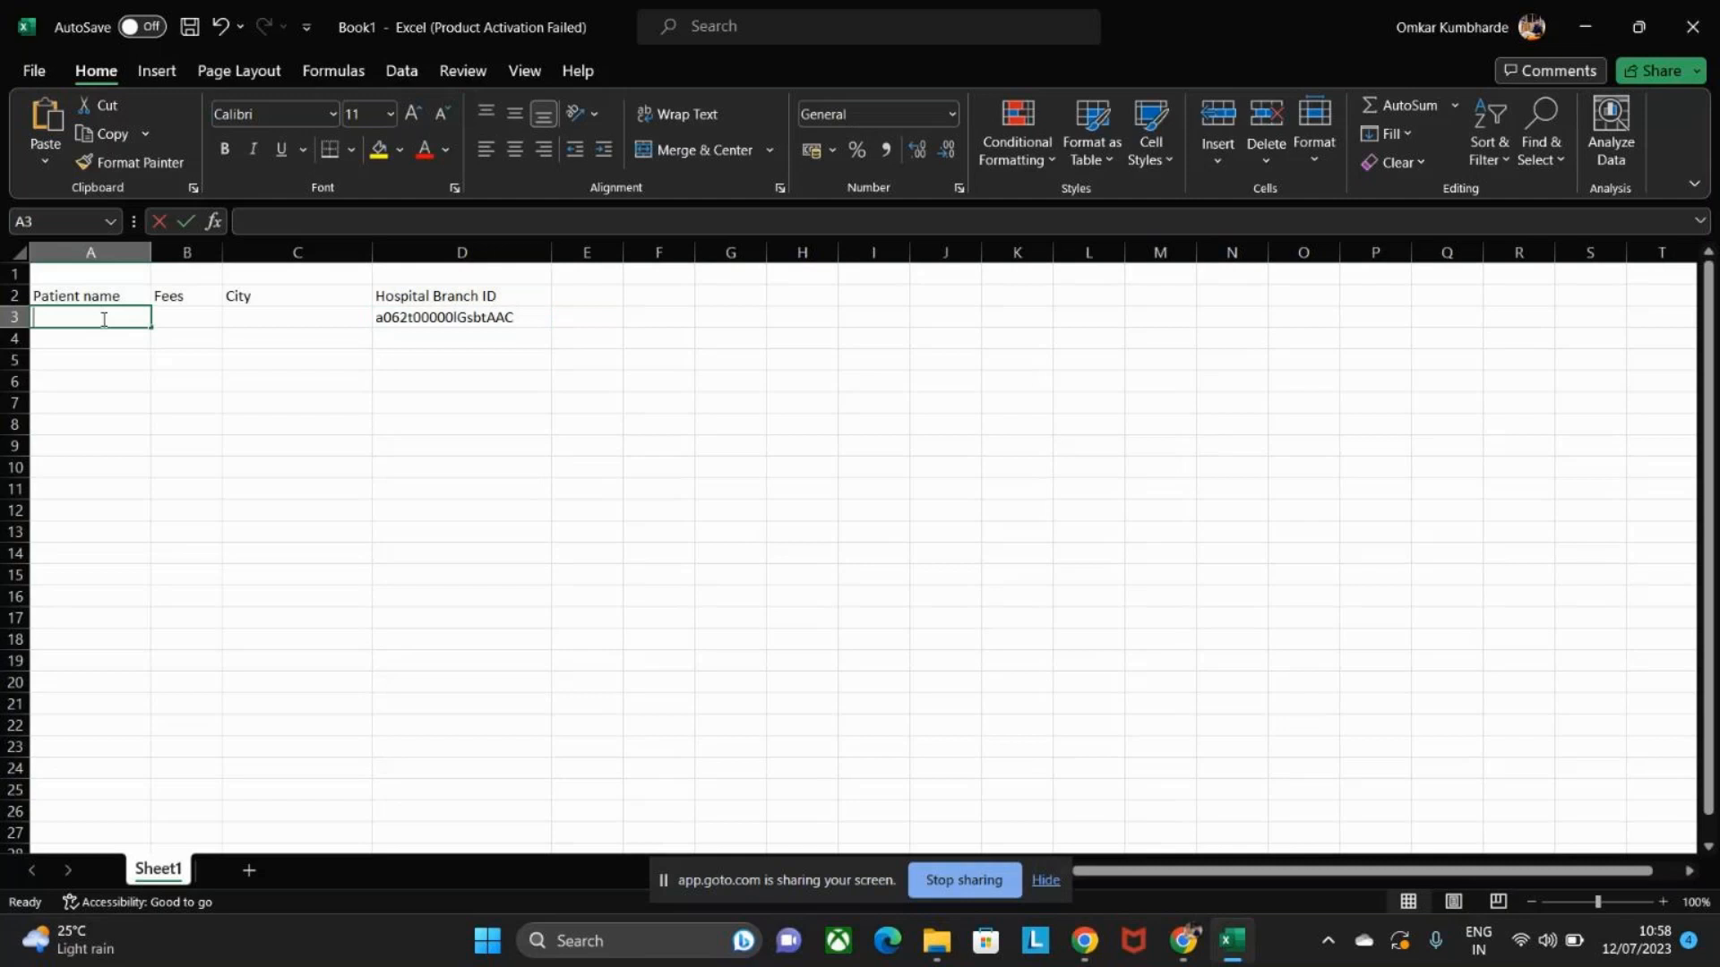
text(Ajit)
click(176, 315)
text(1000)
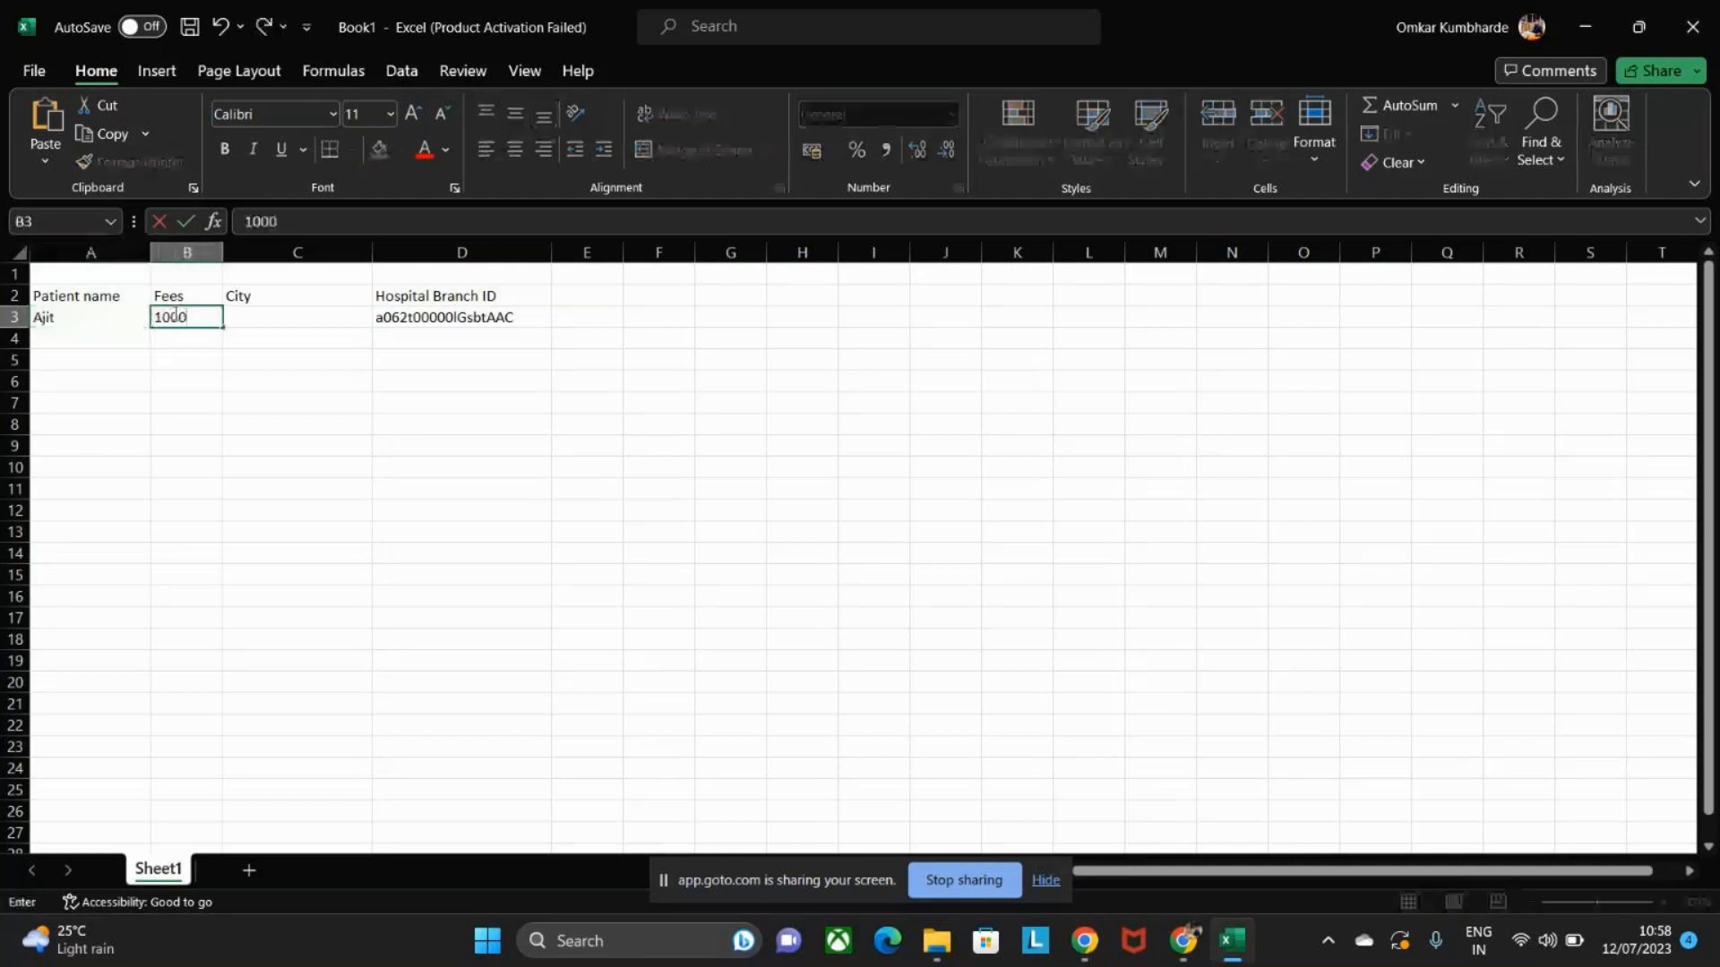
click(263, 323)
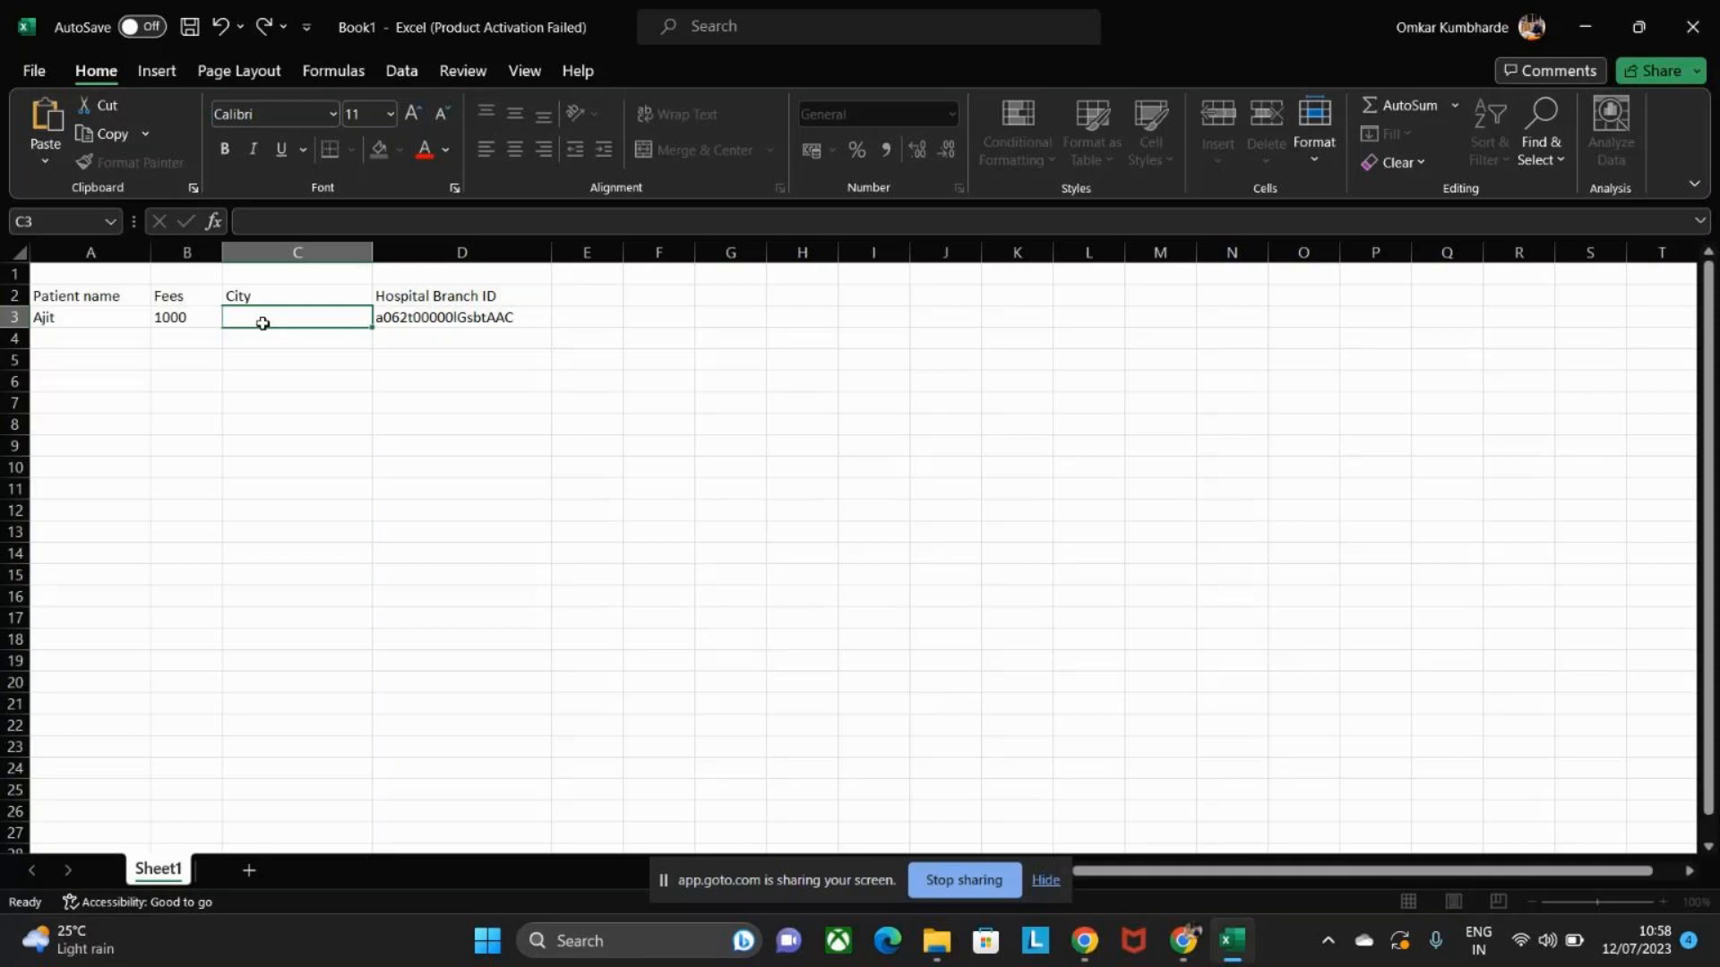
text(pune)
click(427, 402)
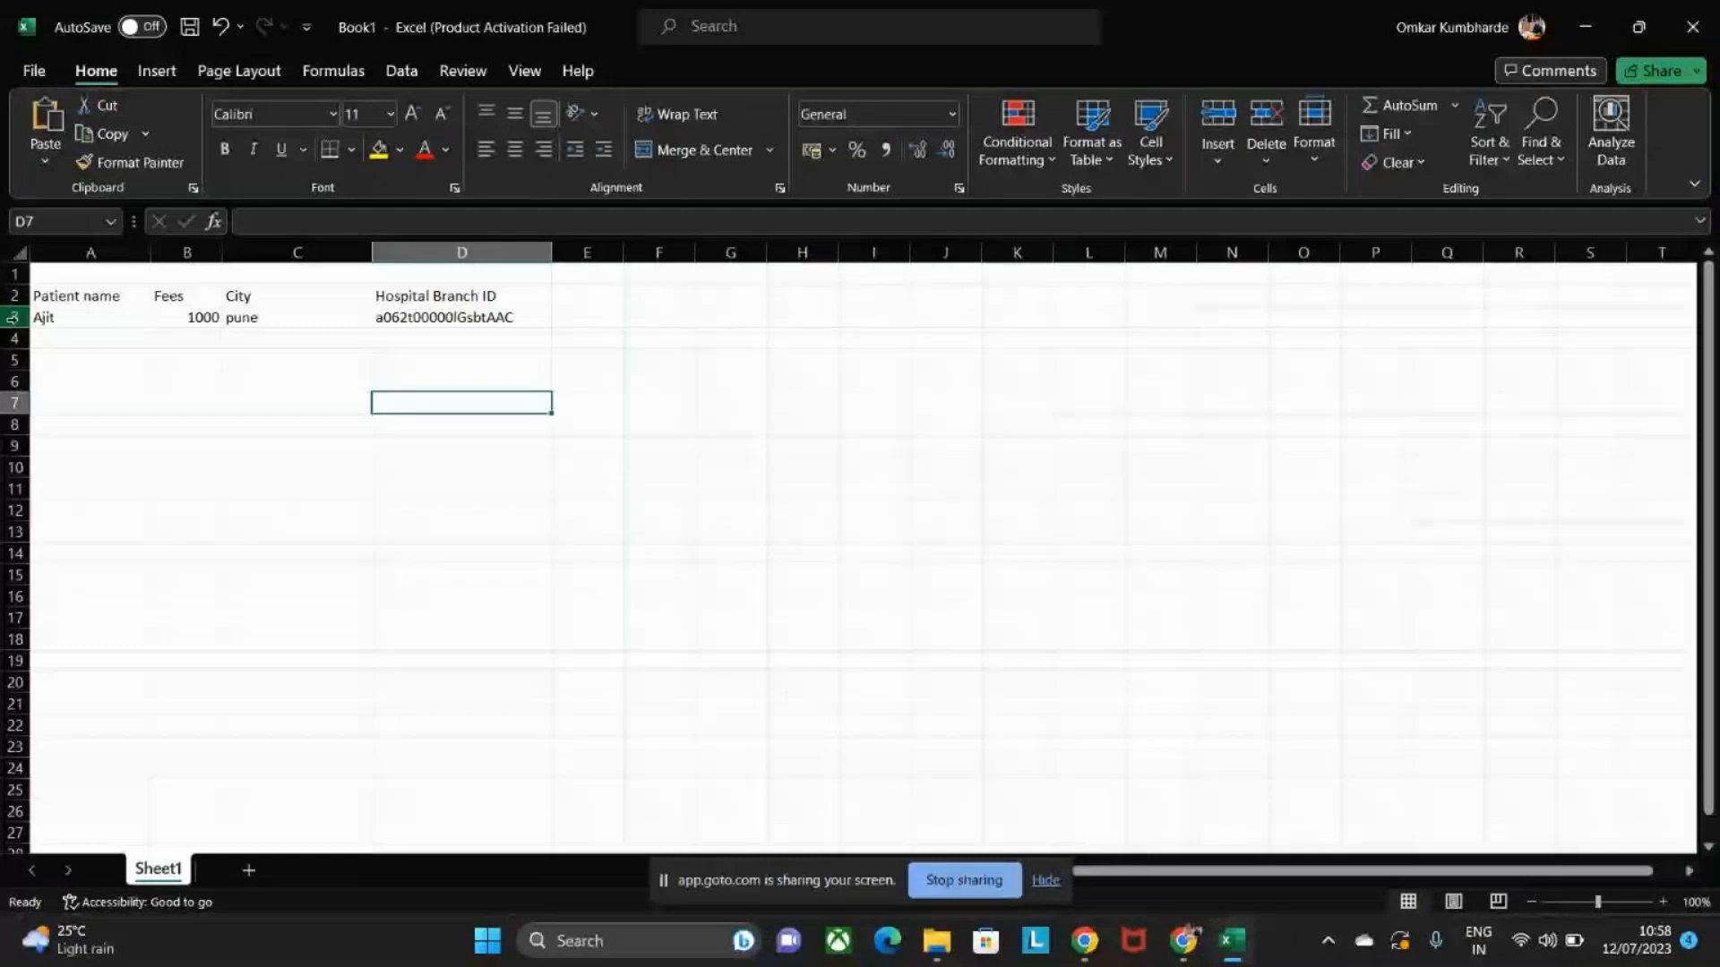
Copy the patient record in A3:D3 and paste it into row 4 as a second record.
drag(36, 317, 421, 313)
key(ctrl+c)
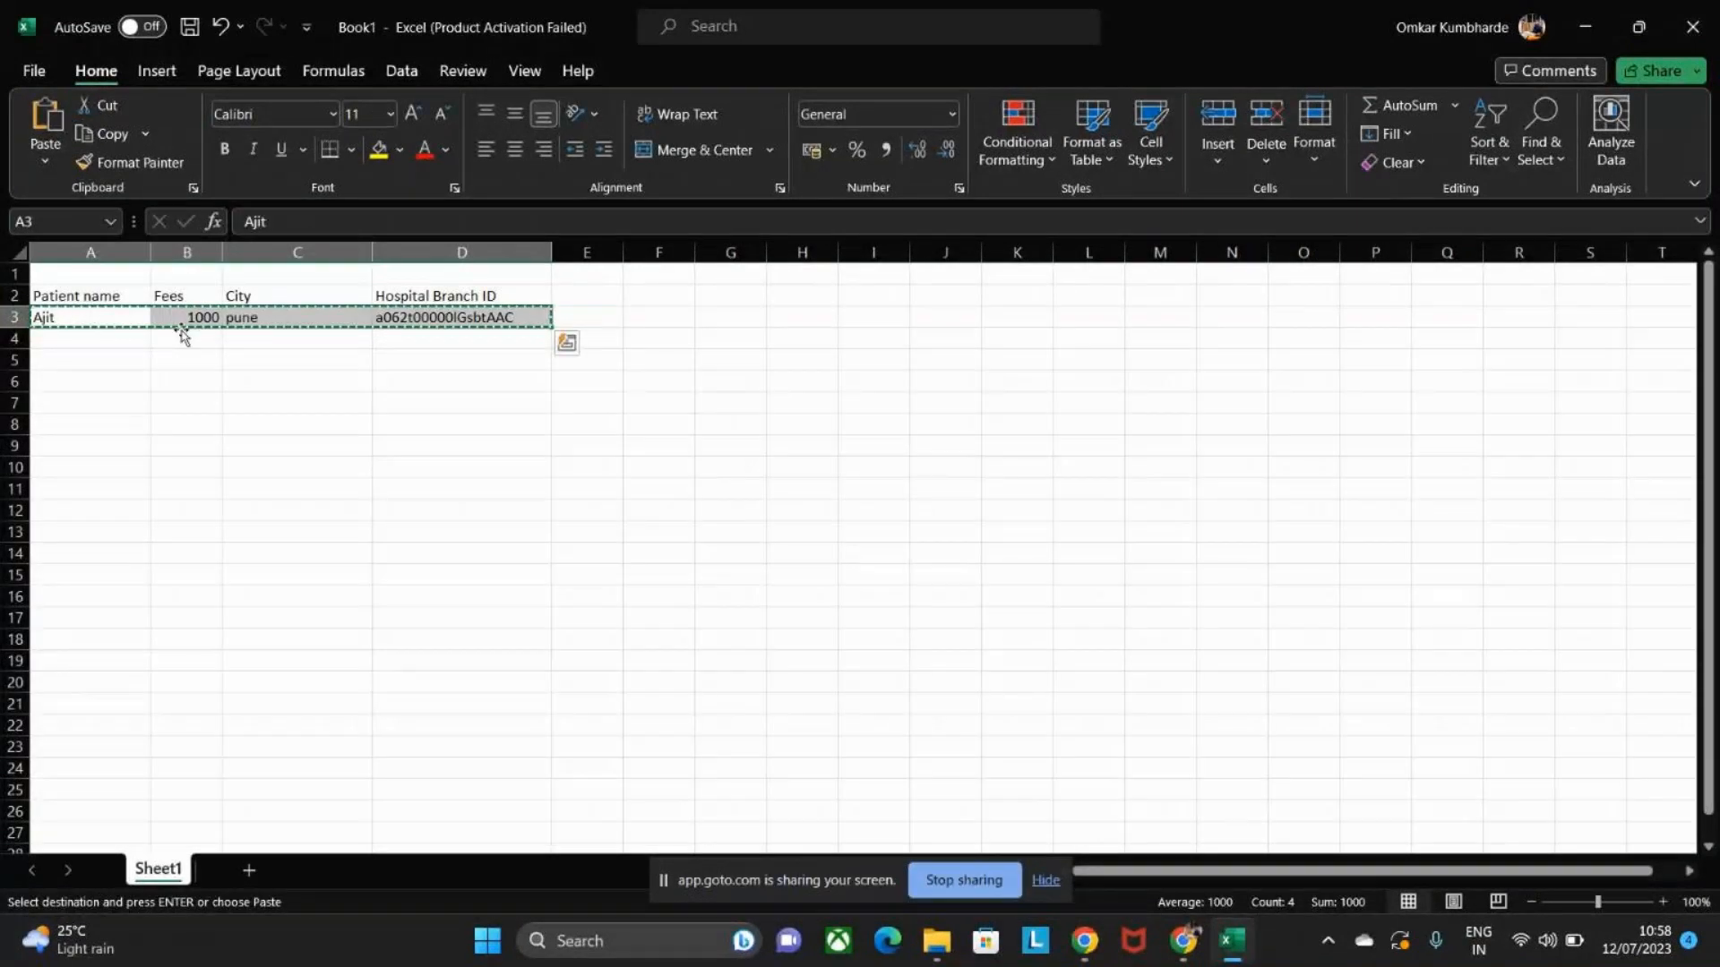
drag(85, 340, 72, 370)
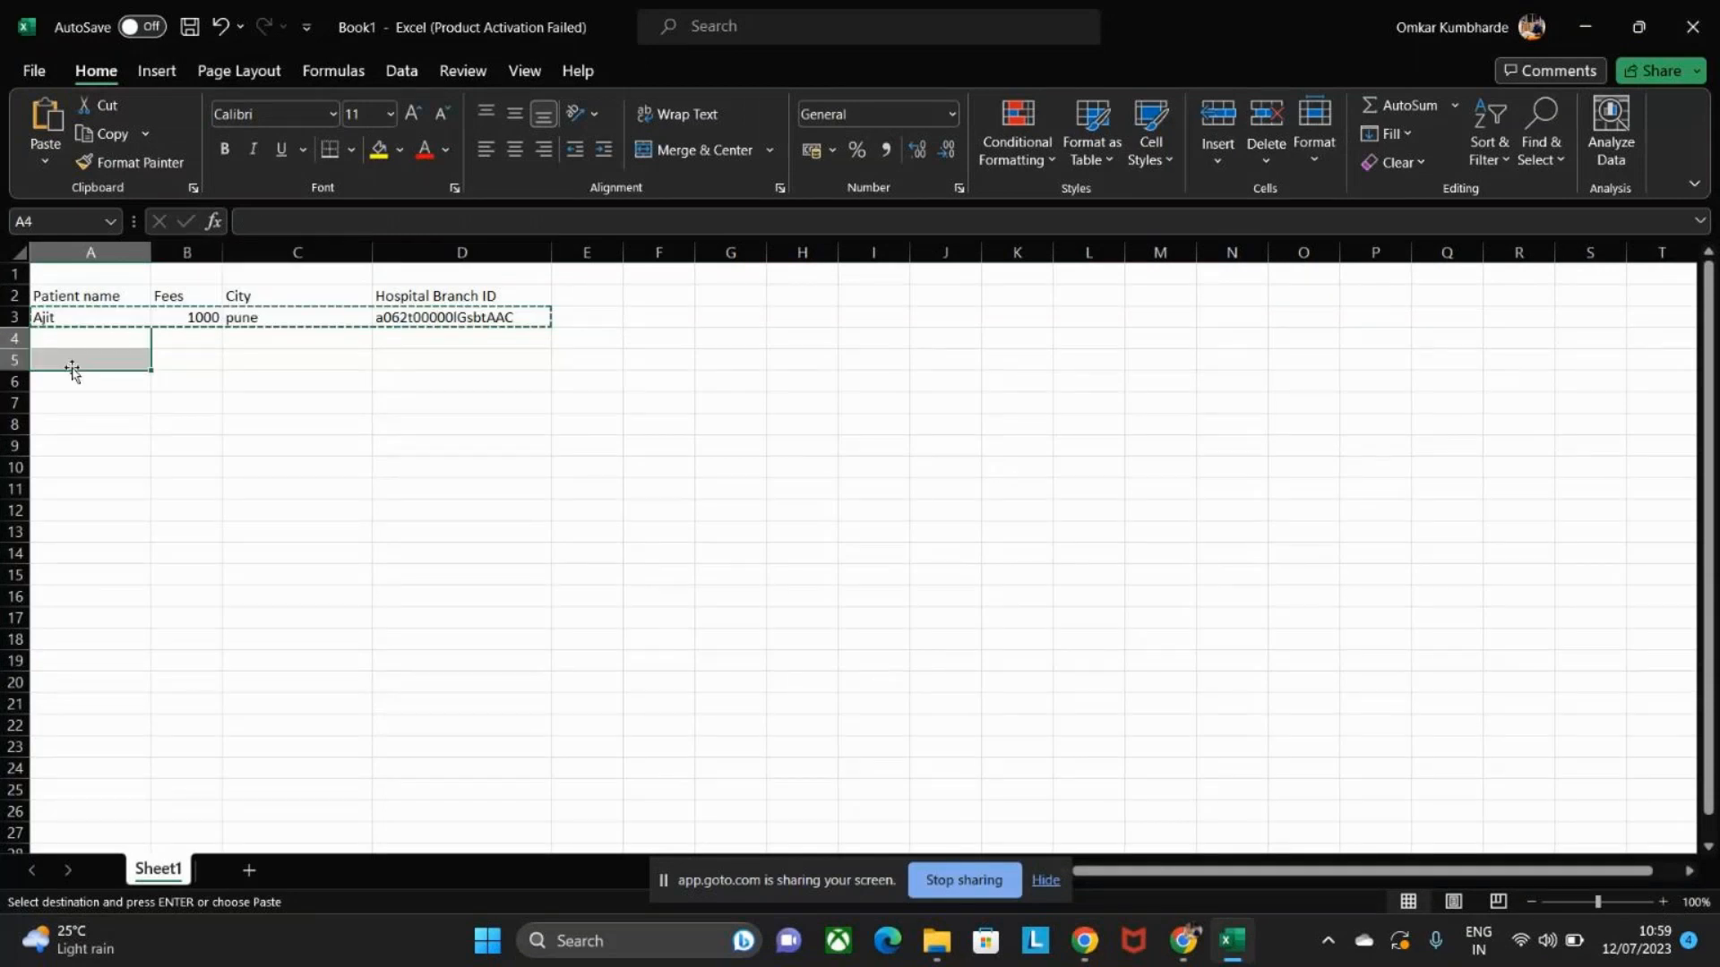
shift+click(289, 355)
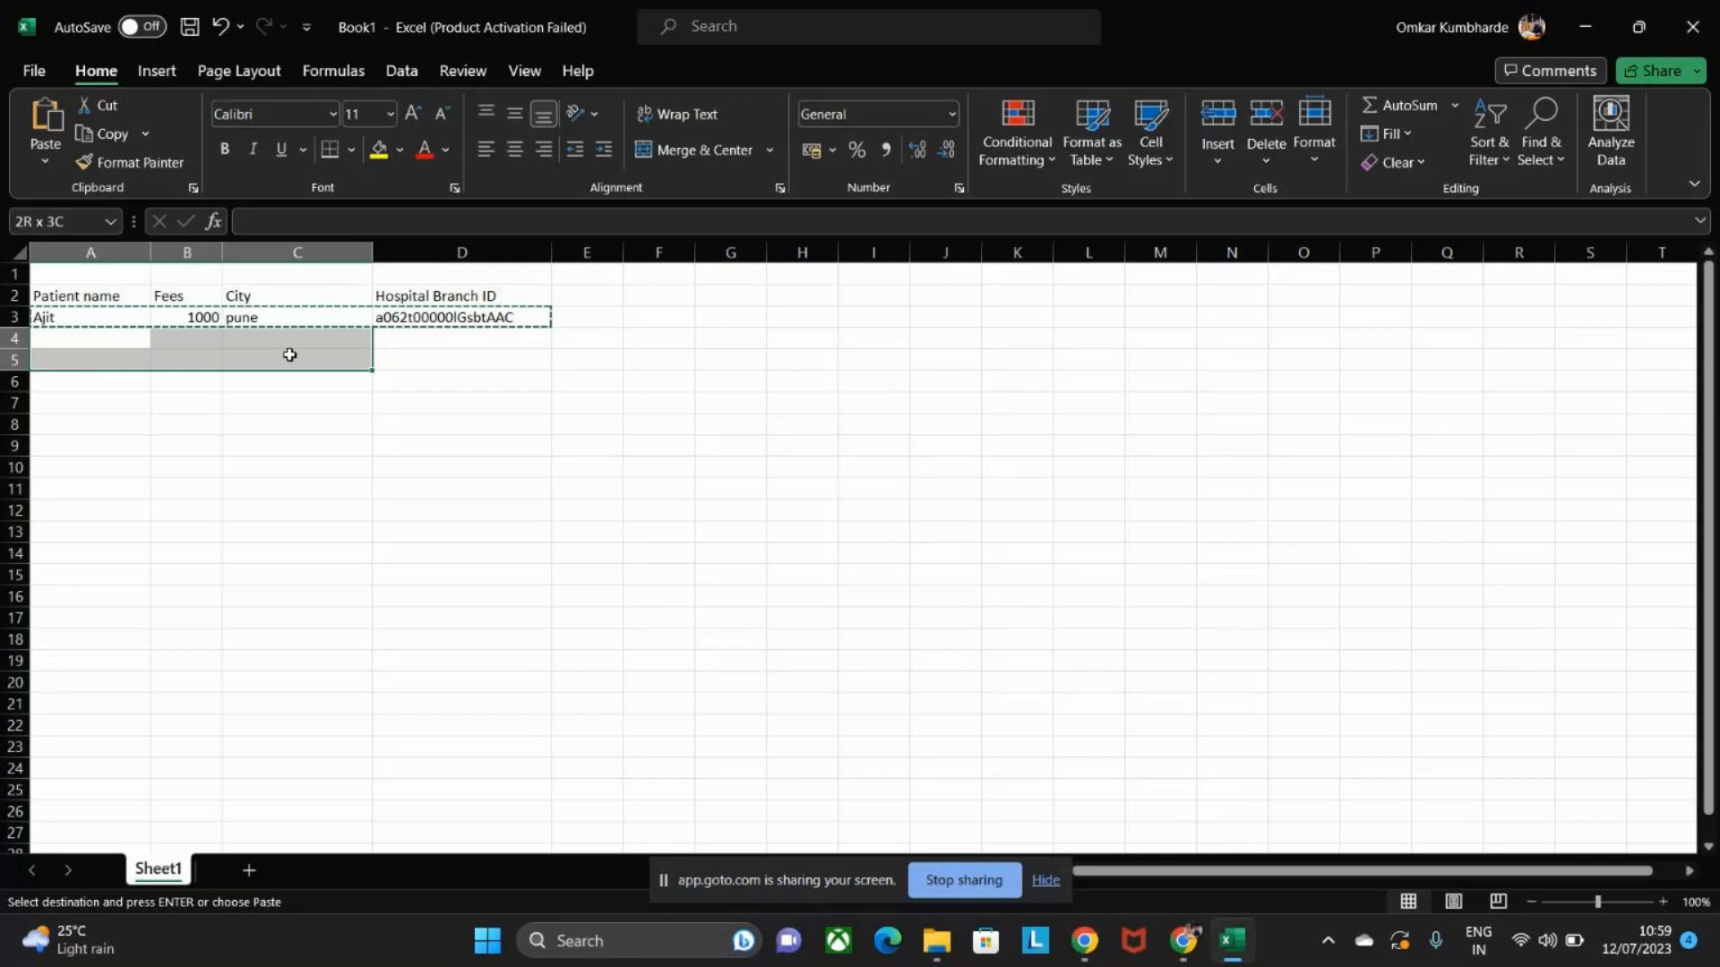
key(ctrl+v)
click(928, 402)
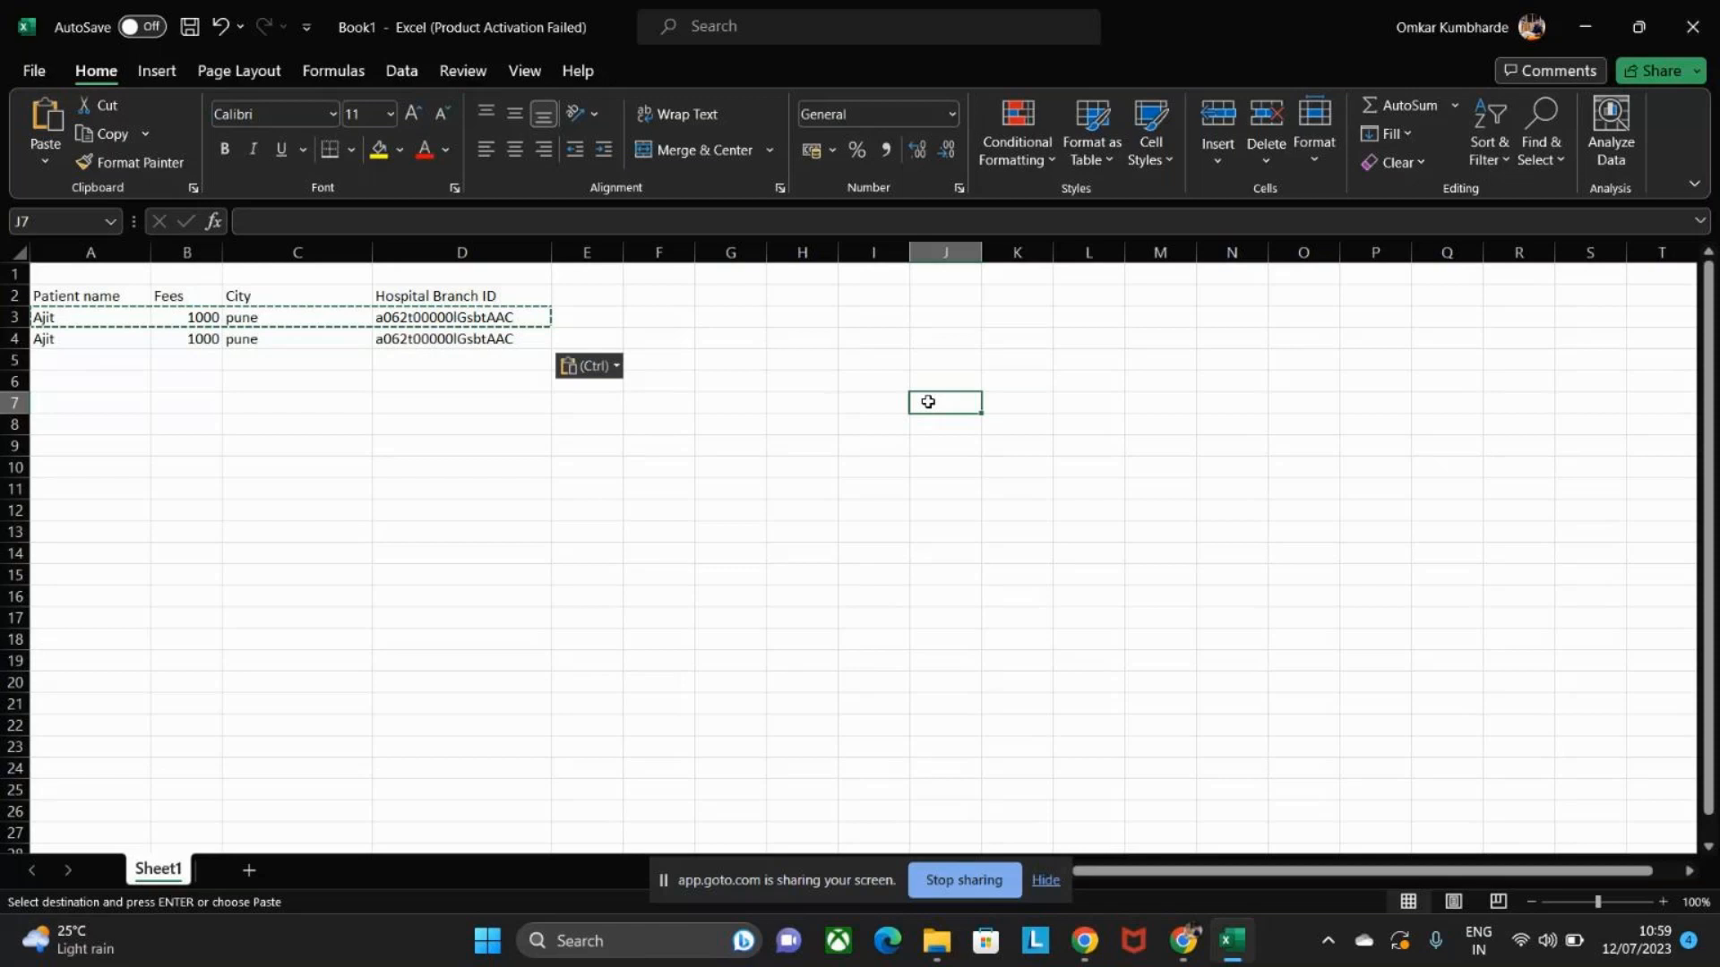
click(186, 509)
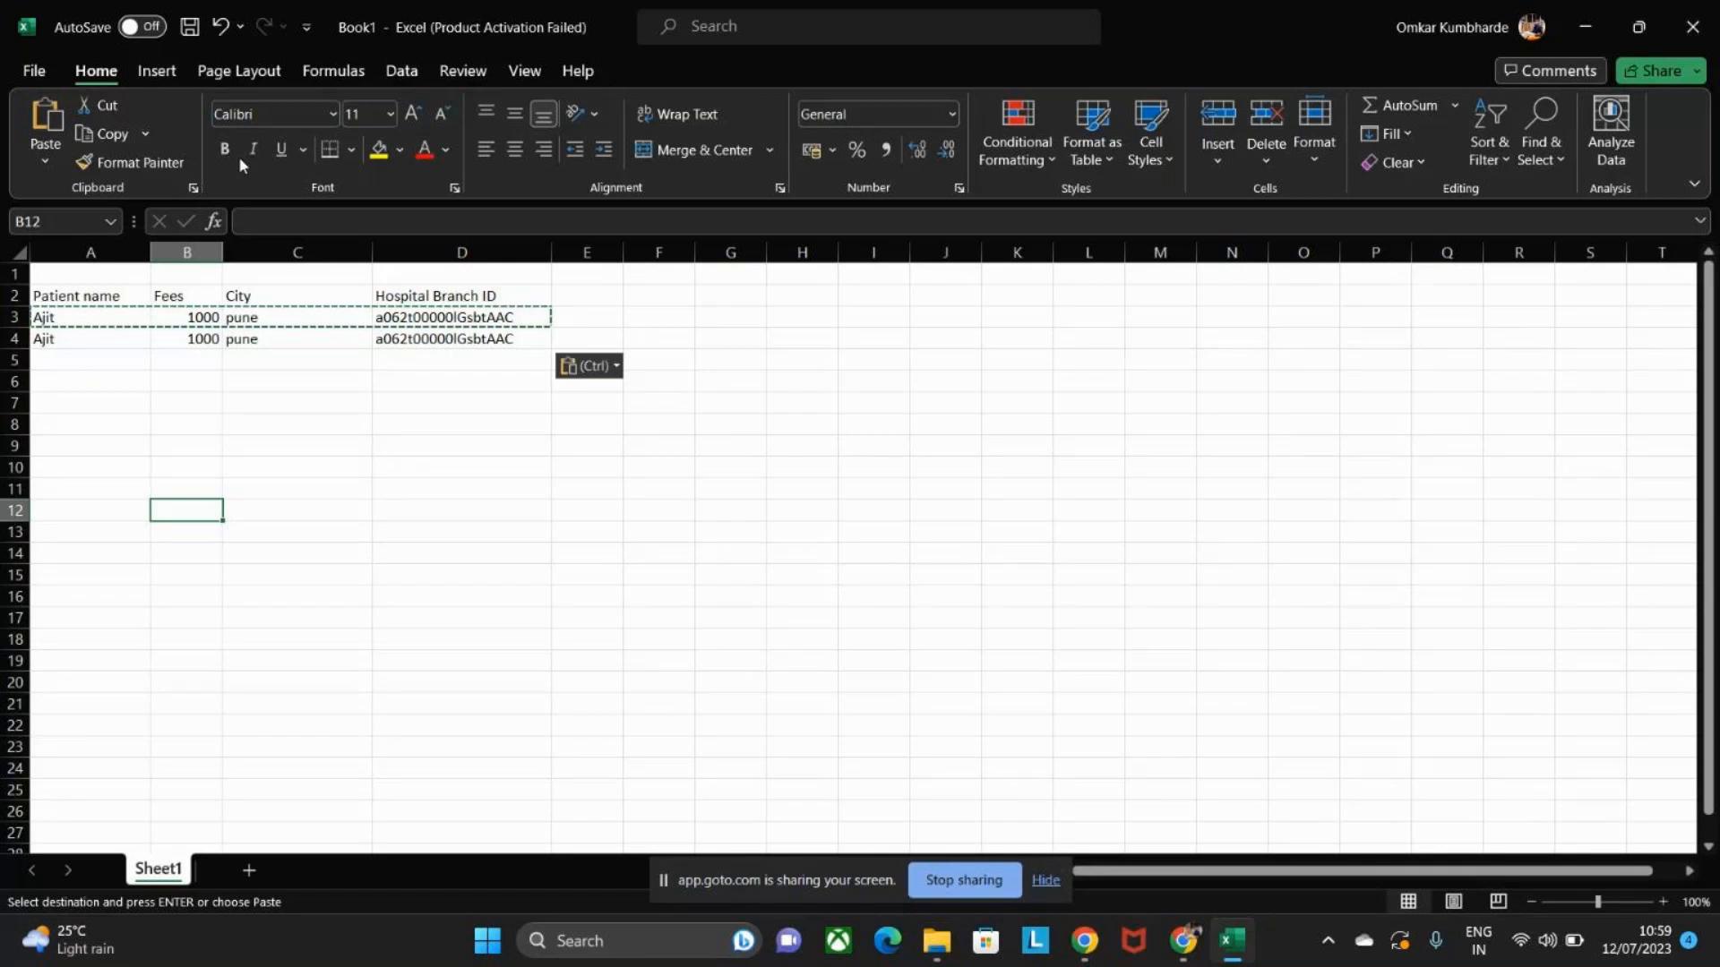
Save the workbook in the Documents folder on this PC under the file name Patient.csv.
click(34, 70)
click(77, 373)
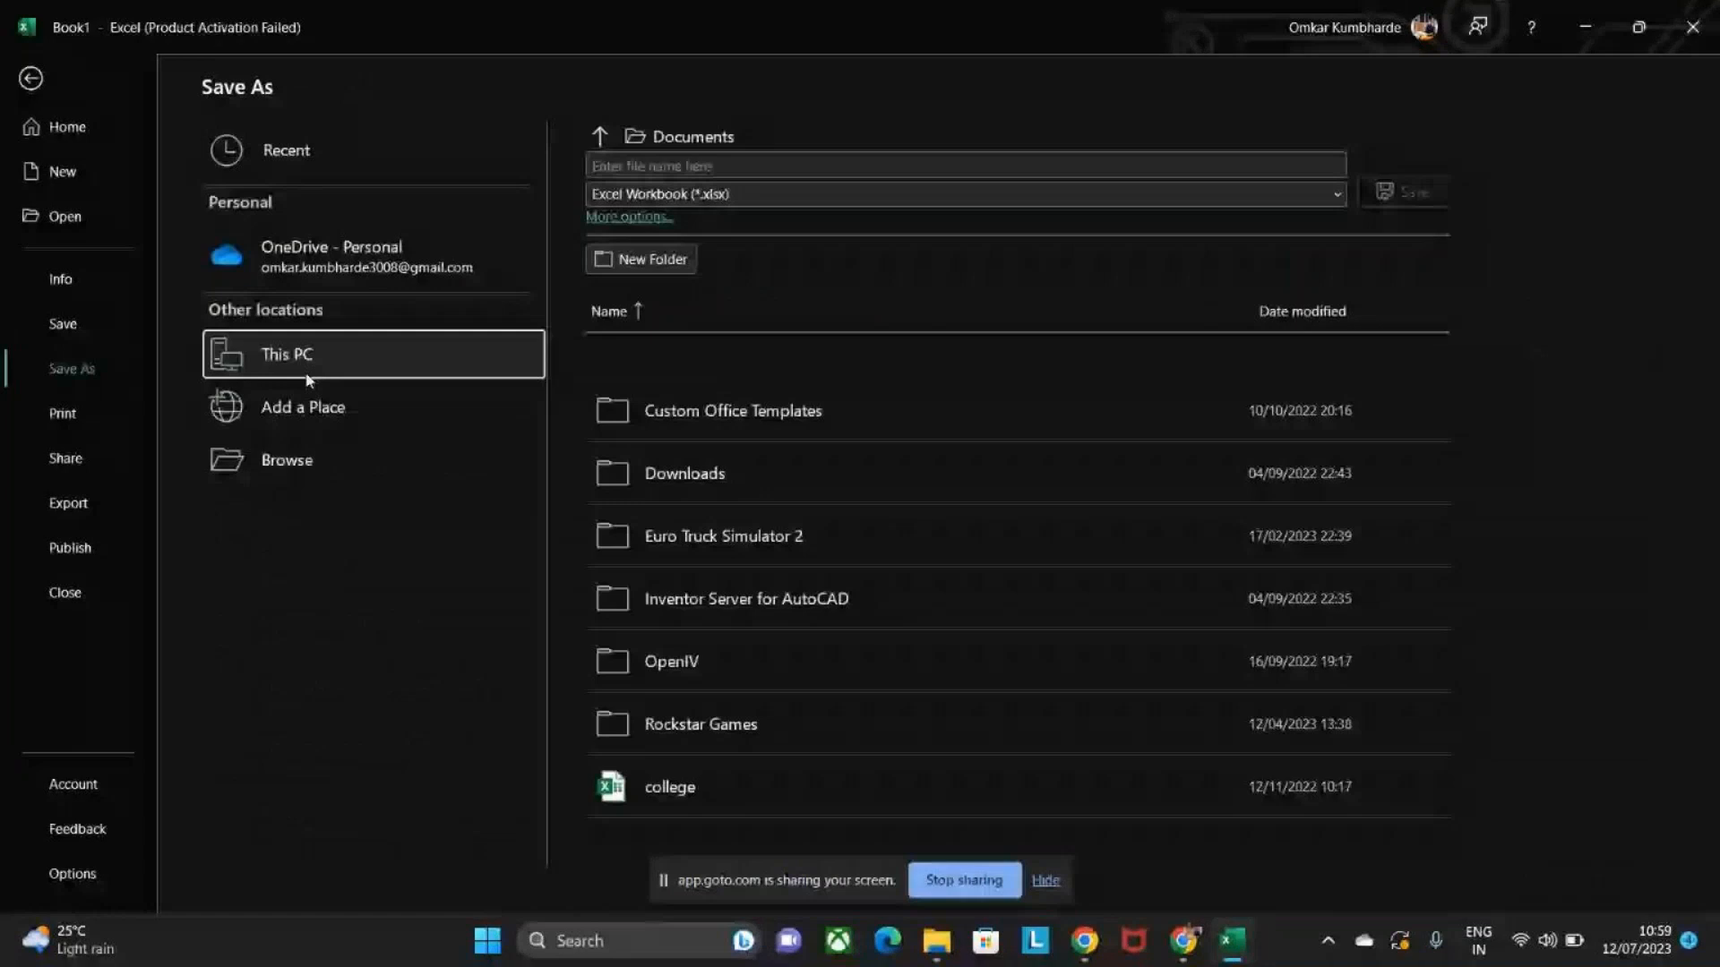
click(954, 165)
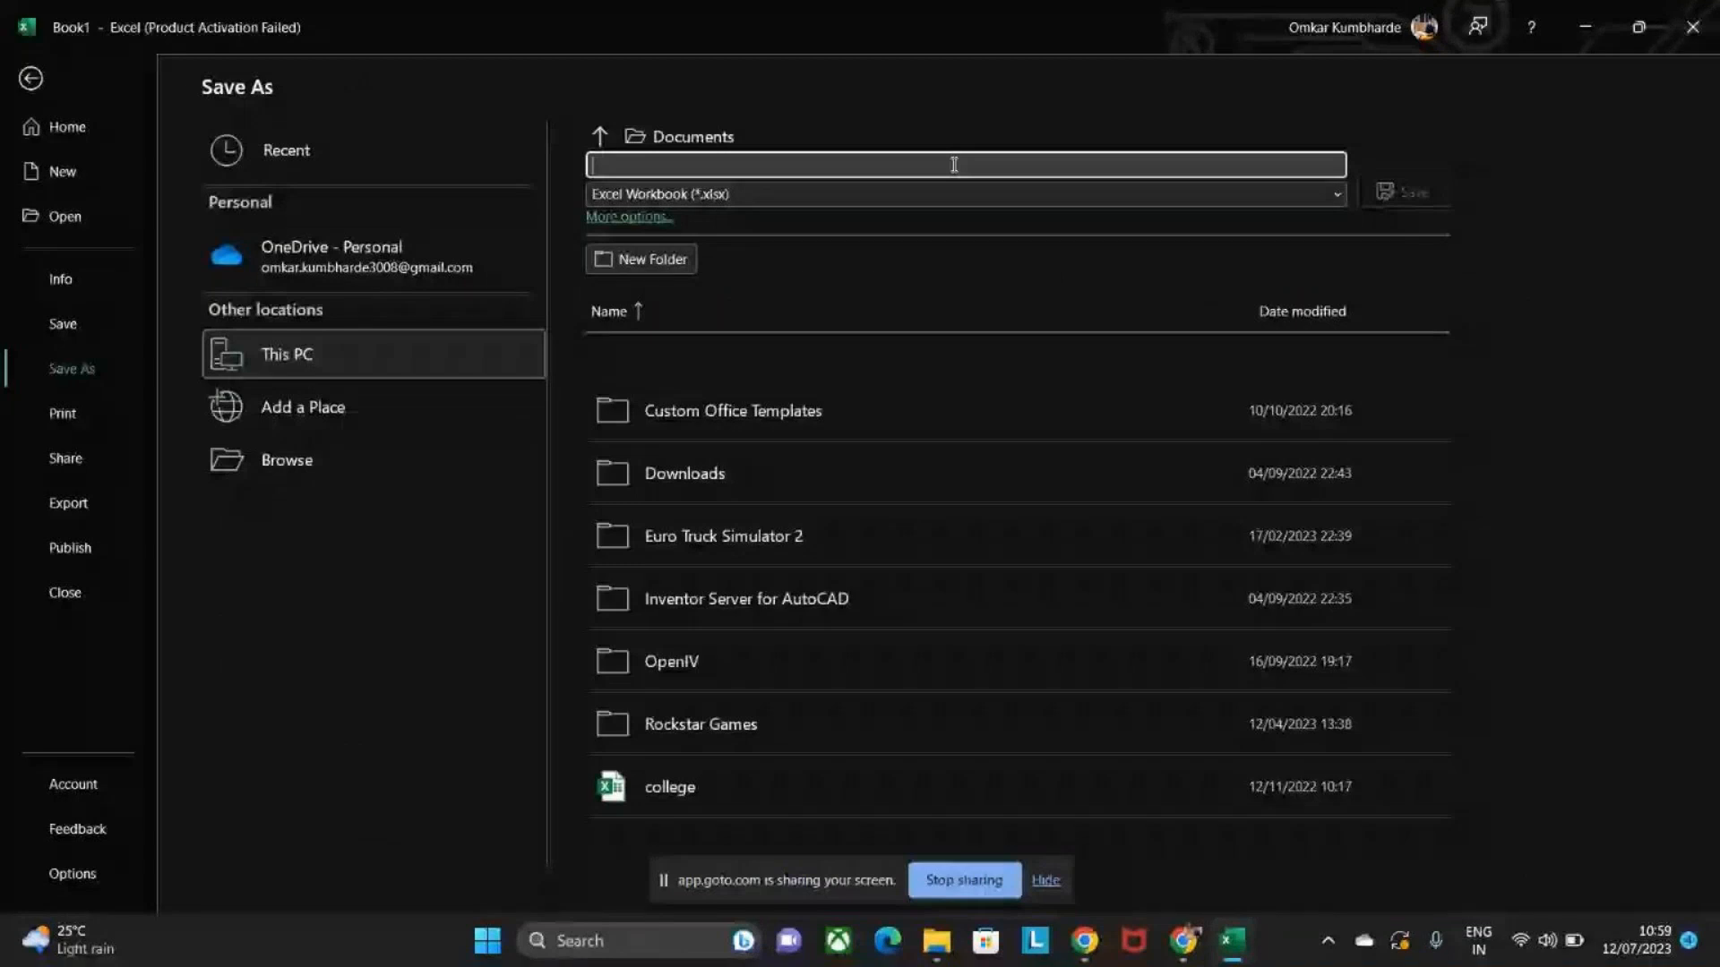
text(Patien)
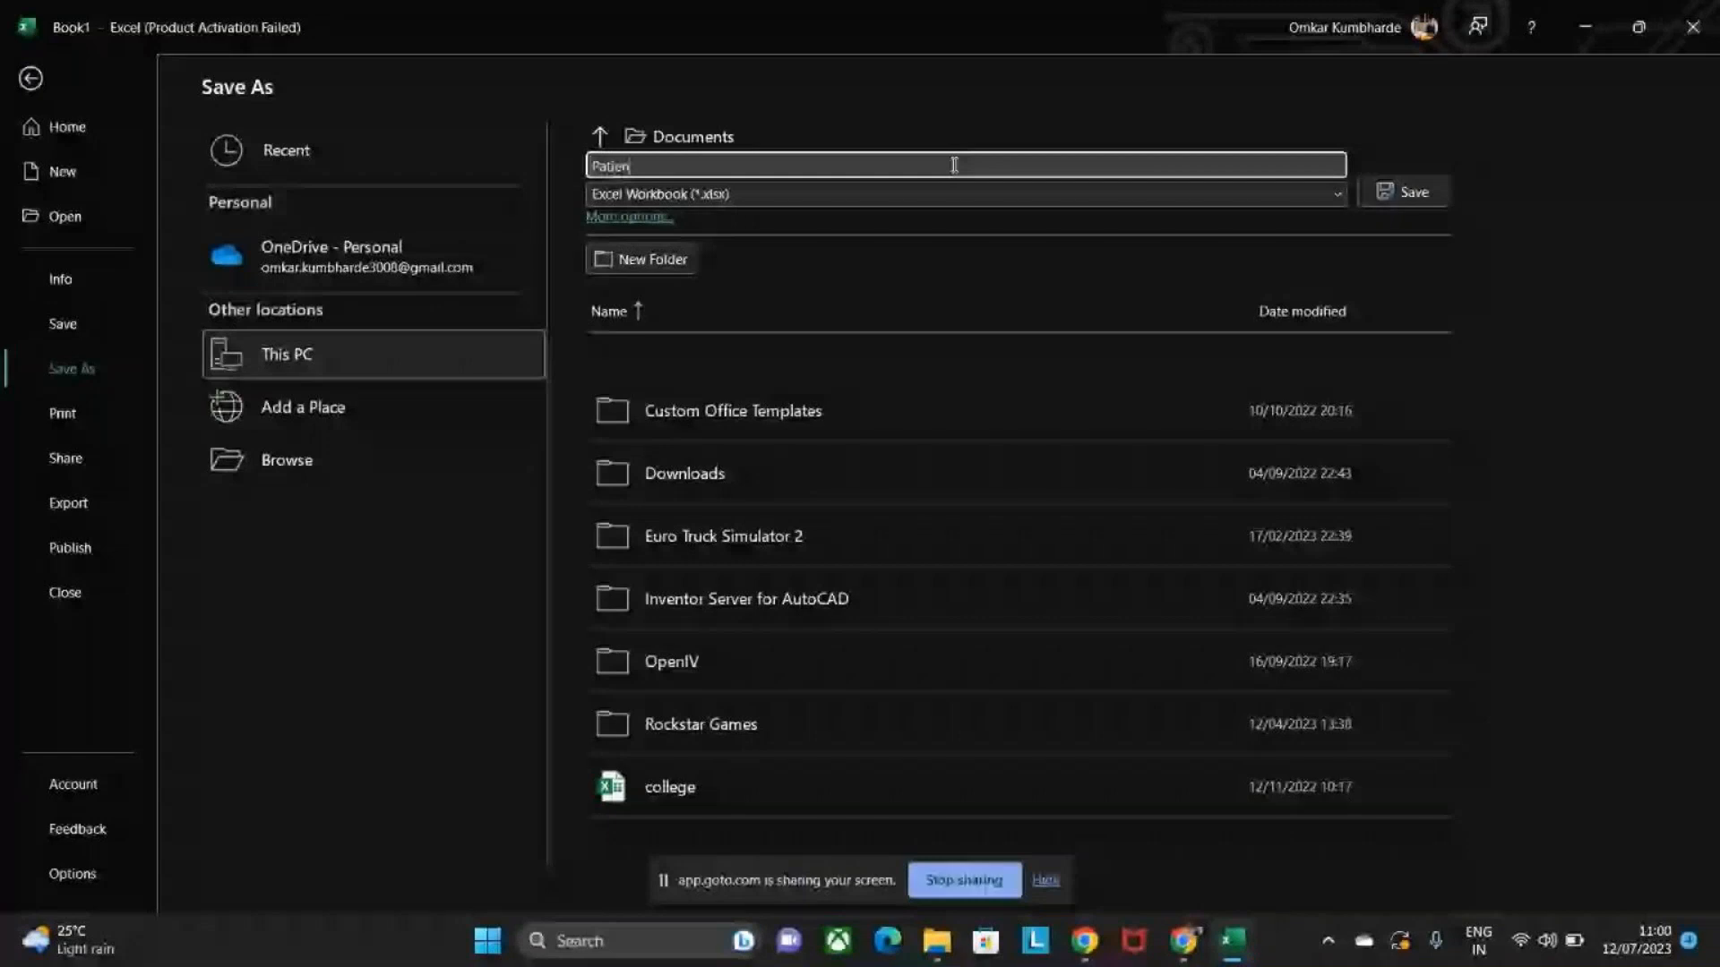
text(t.csv)
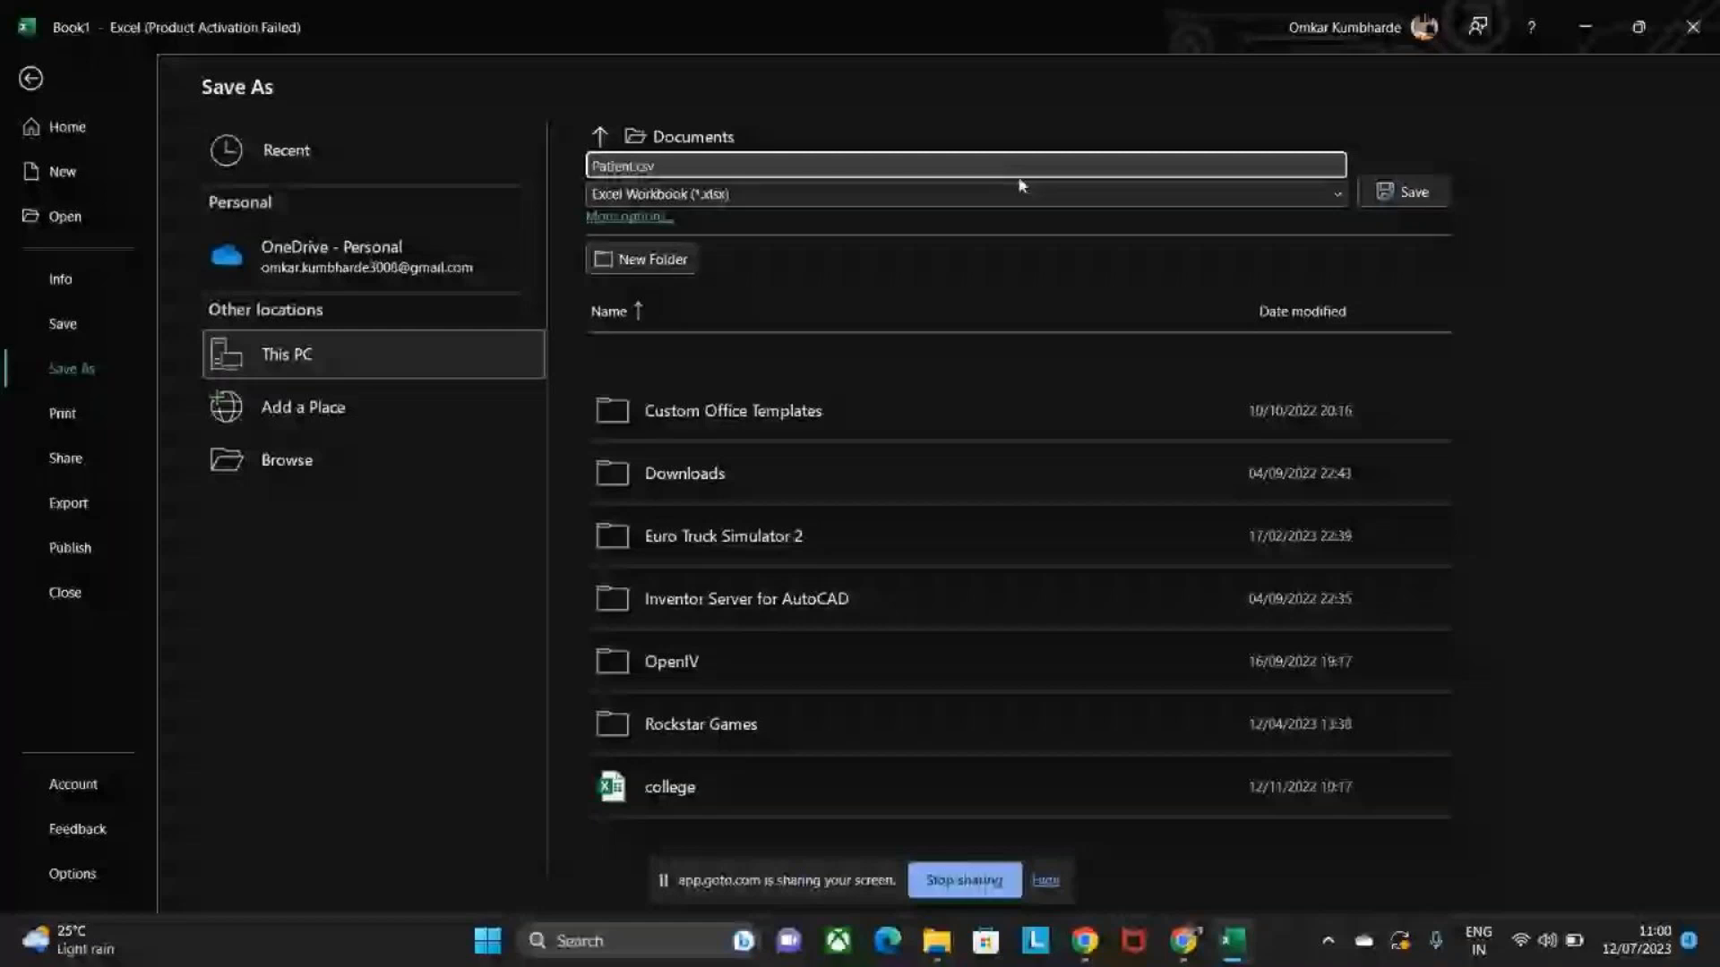
click(1428, 191)
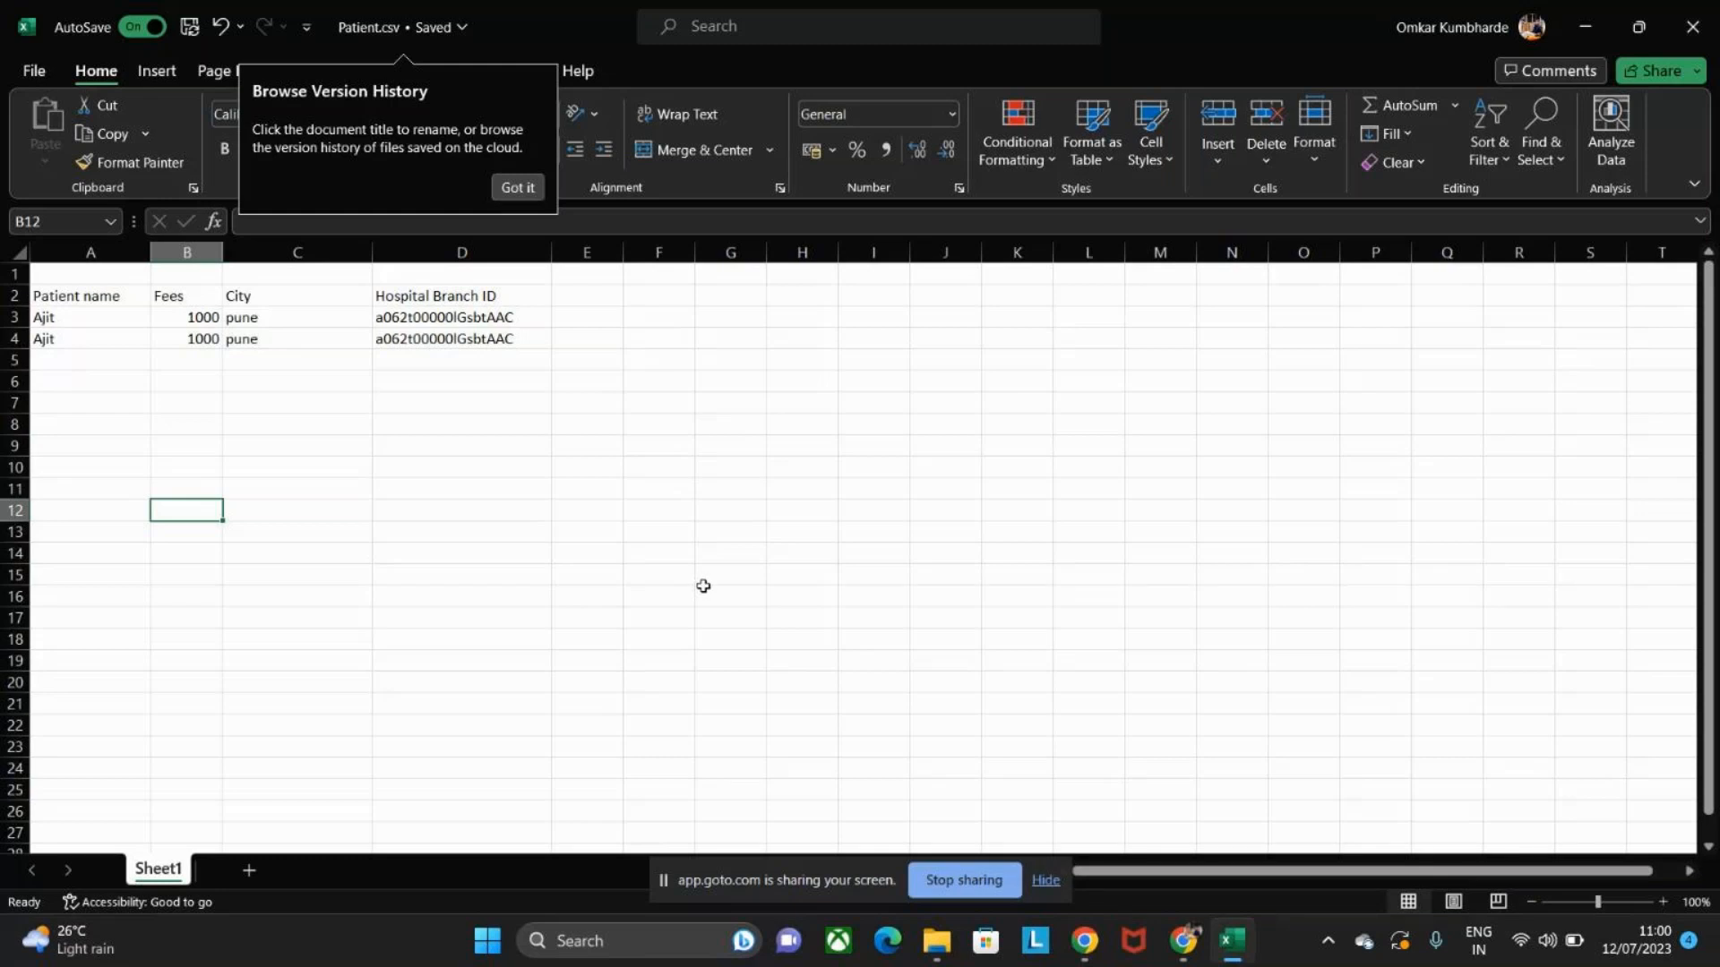
Switch to the GoTo meeting window to view the meeting and its chat.
click(1183, 940)
click(1250, 826)
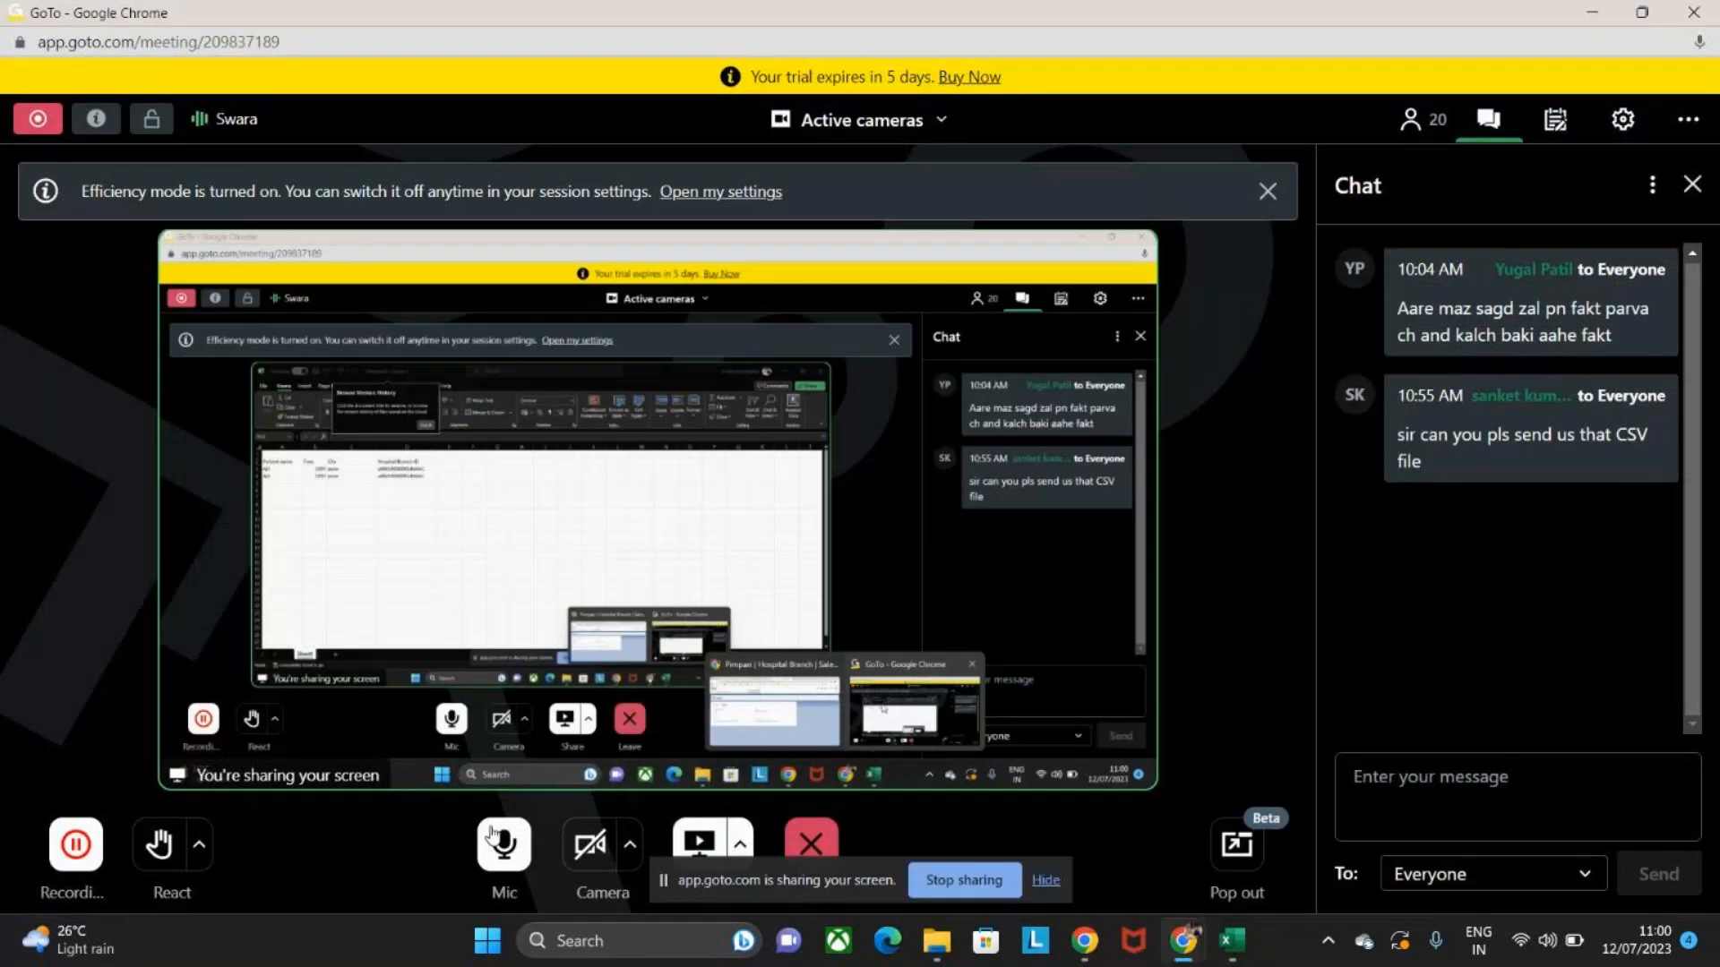